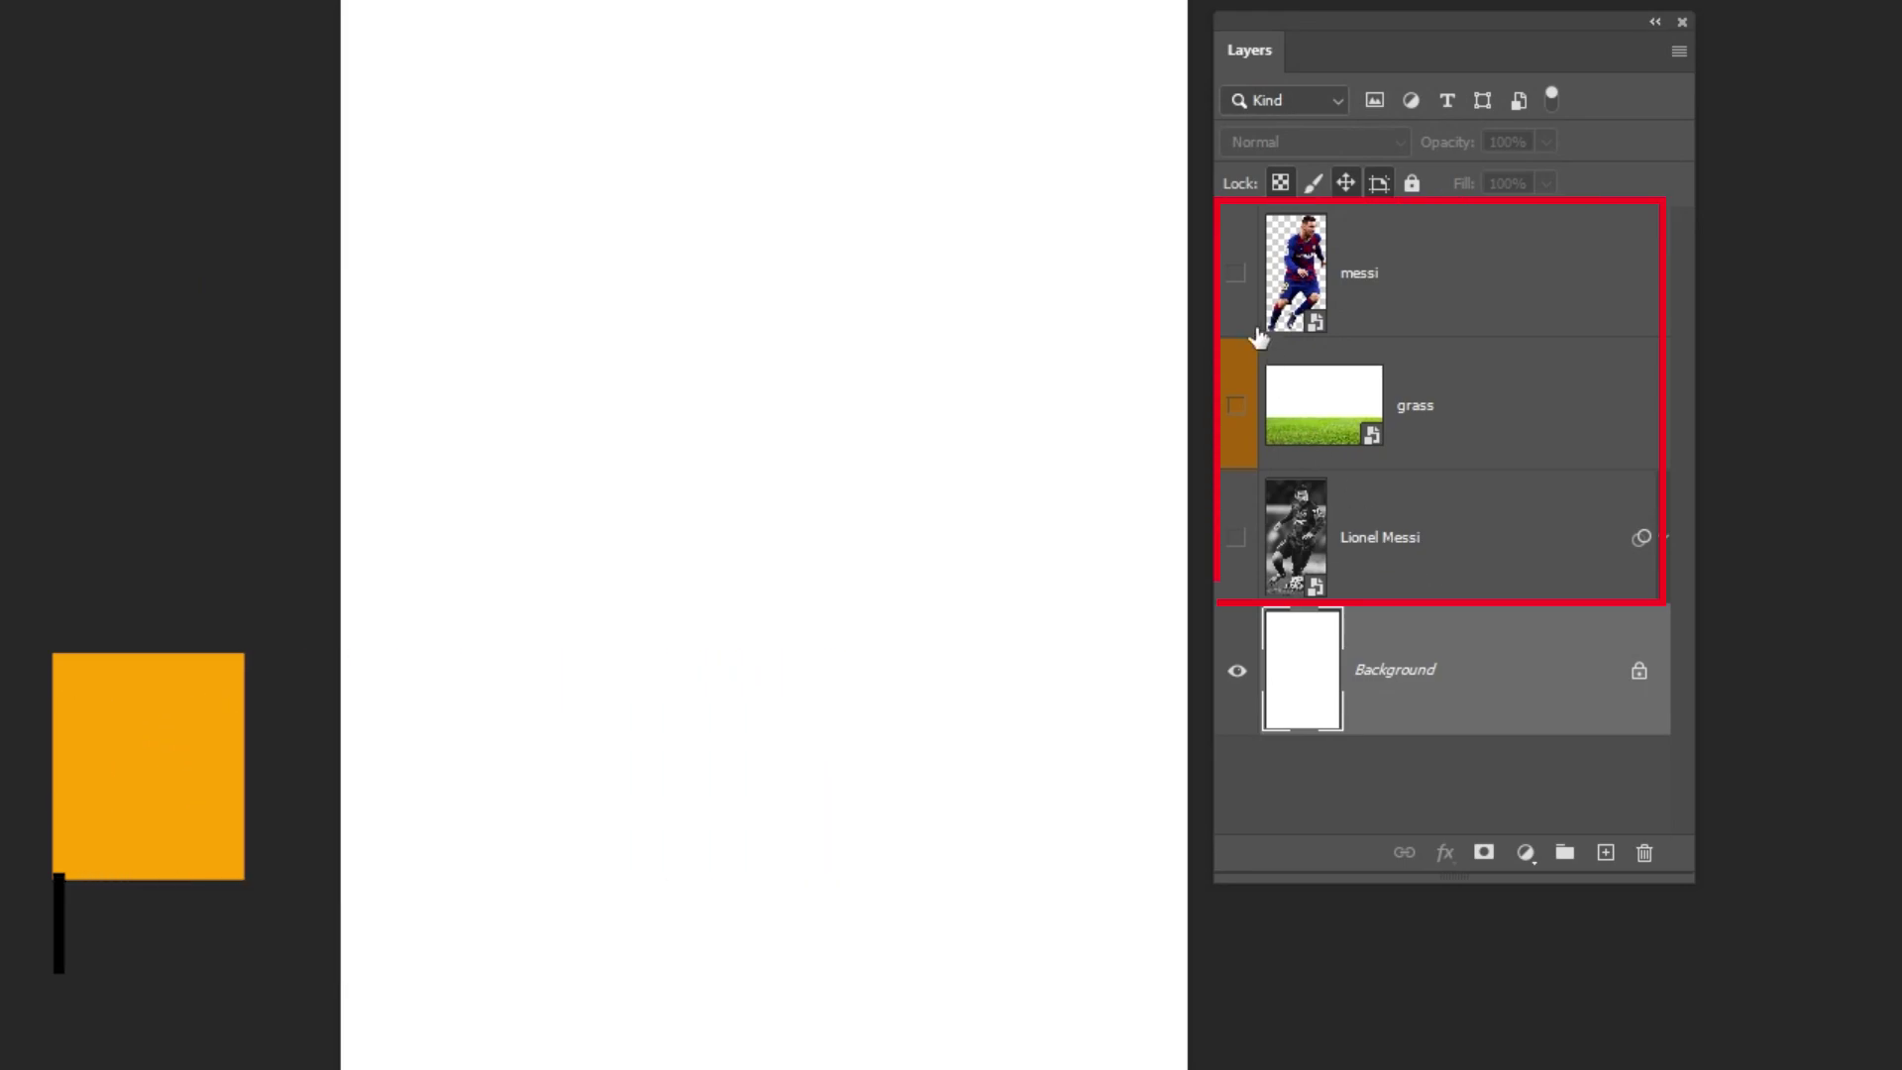
Step: Make the colour messi cutout layer visible, and select the Background layer
left_click(1237, 273)
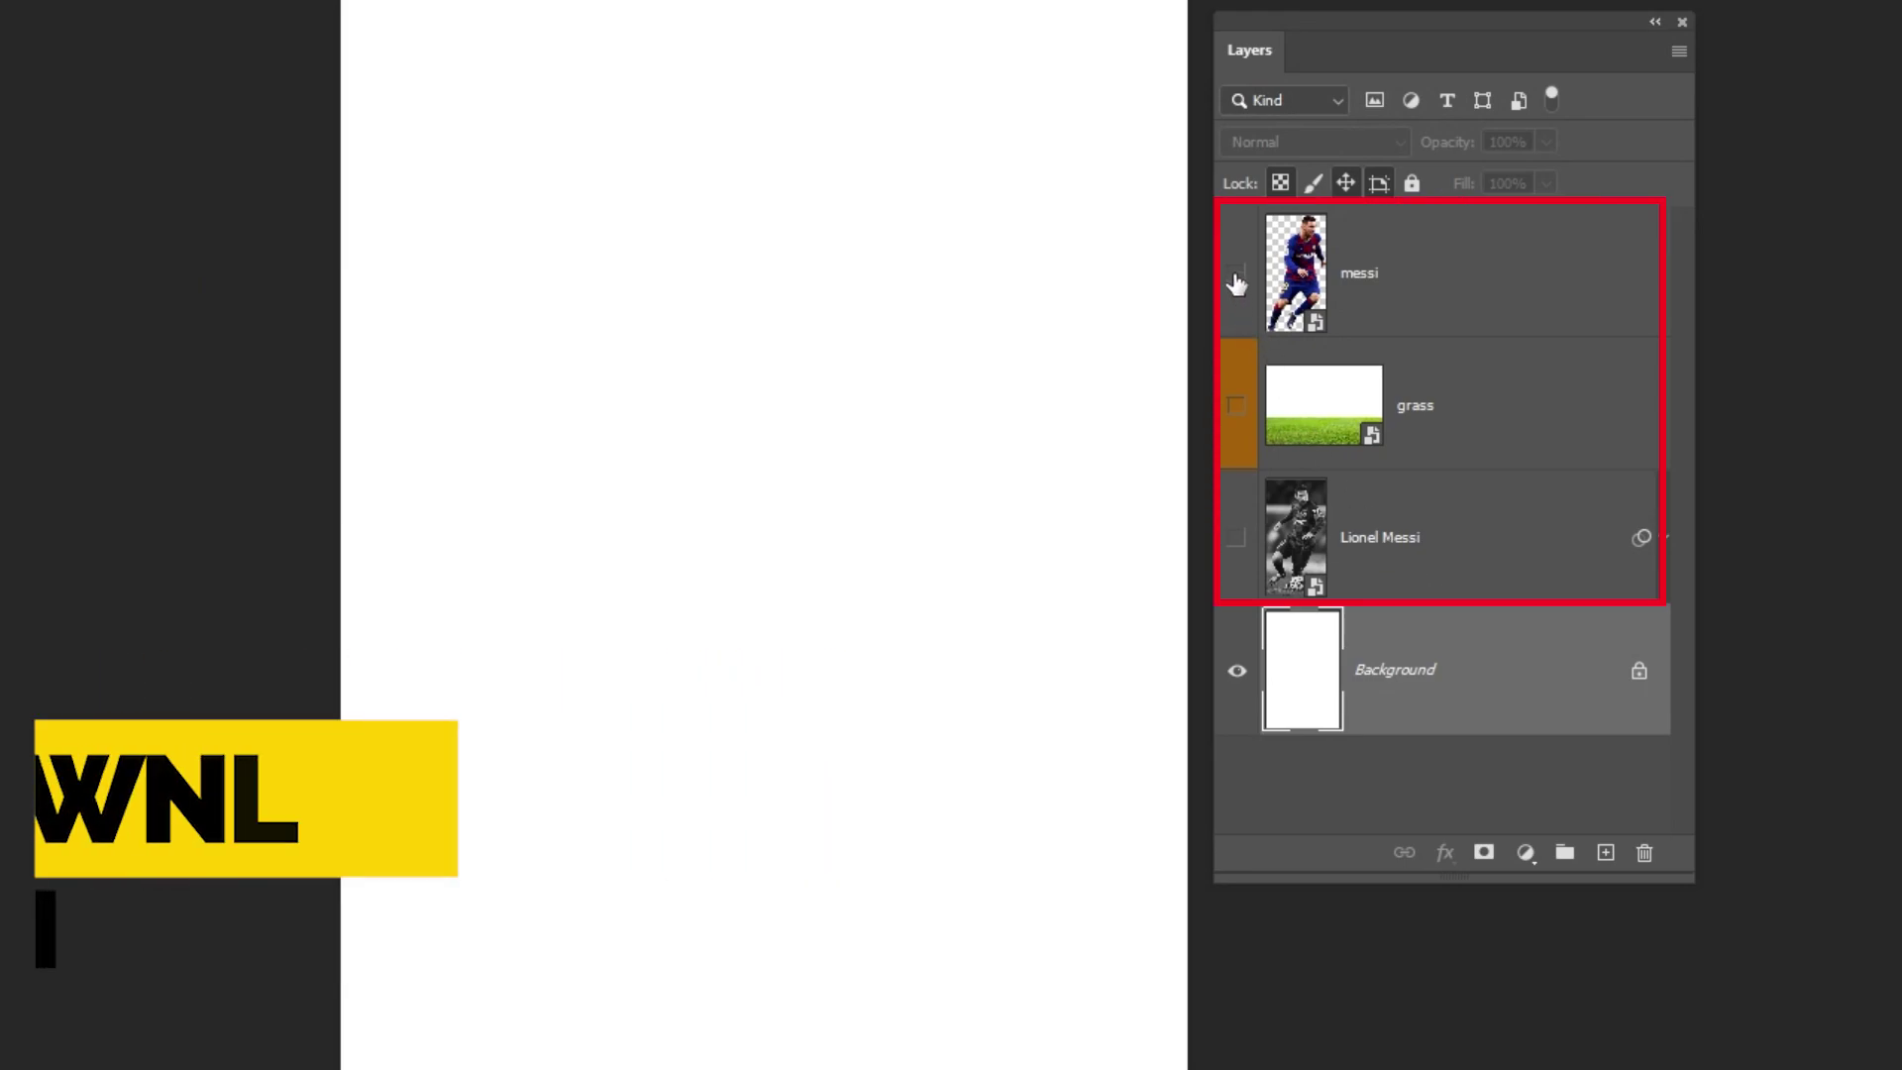
left_click(1410, 289)
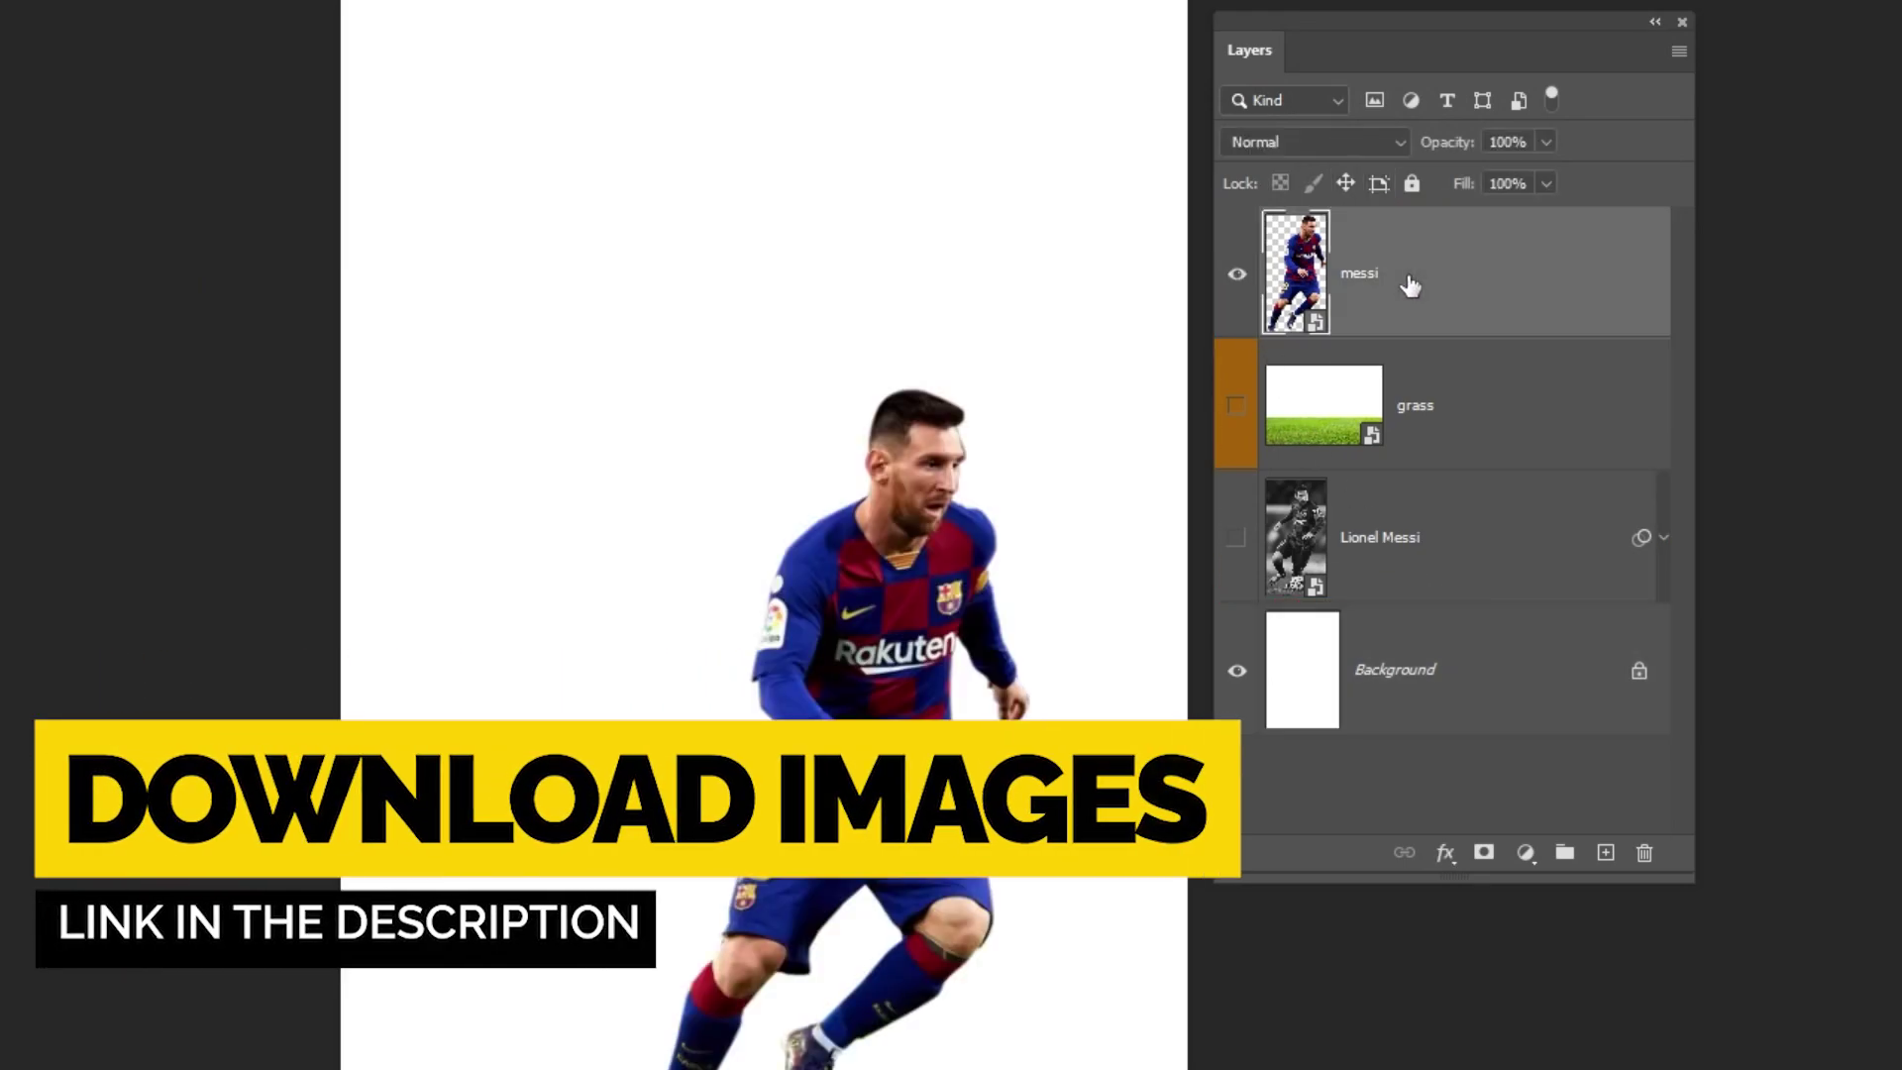
left_click(1411, 684)
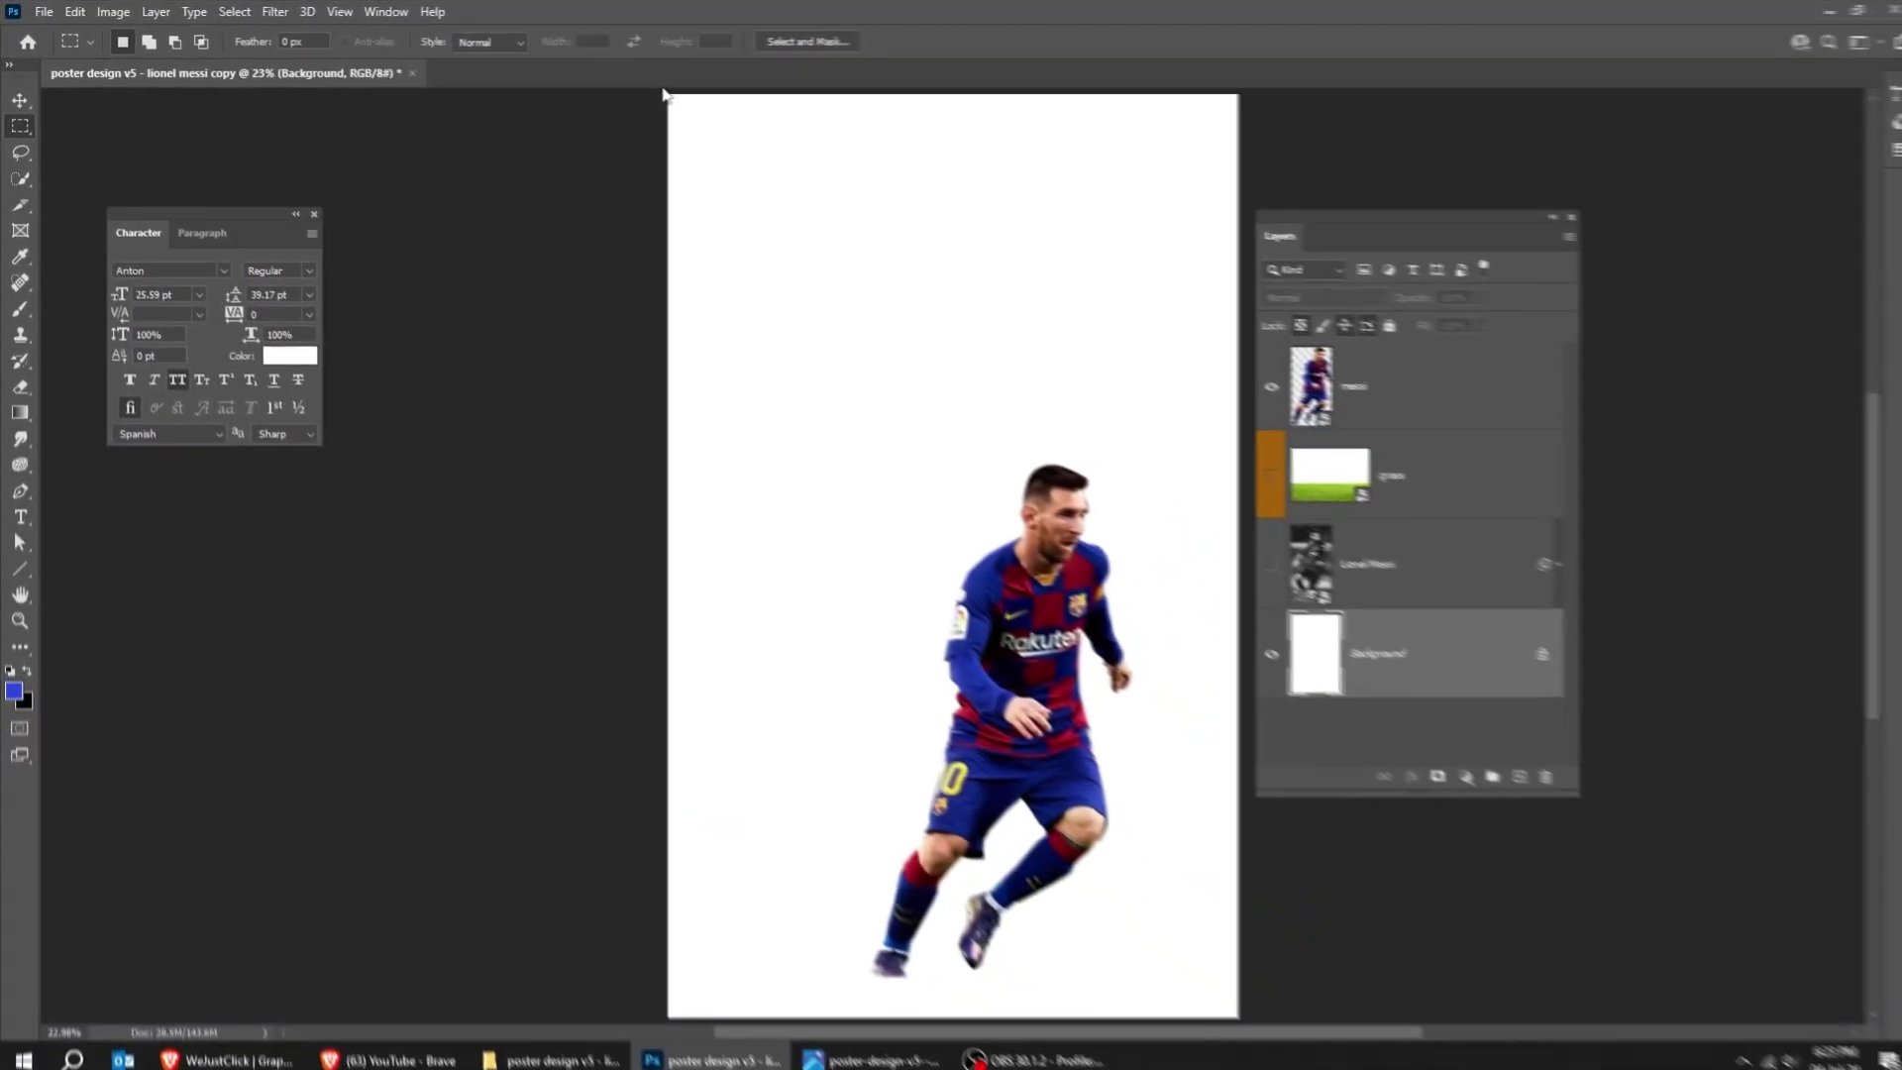
Step: Select the full-width upper part of the poster above the player's waist and fill it with a Solid Color layer in 2c49da
left_click_drag(922, 134, 1671, 943)
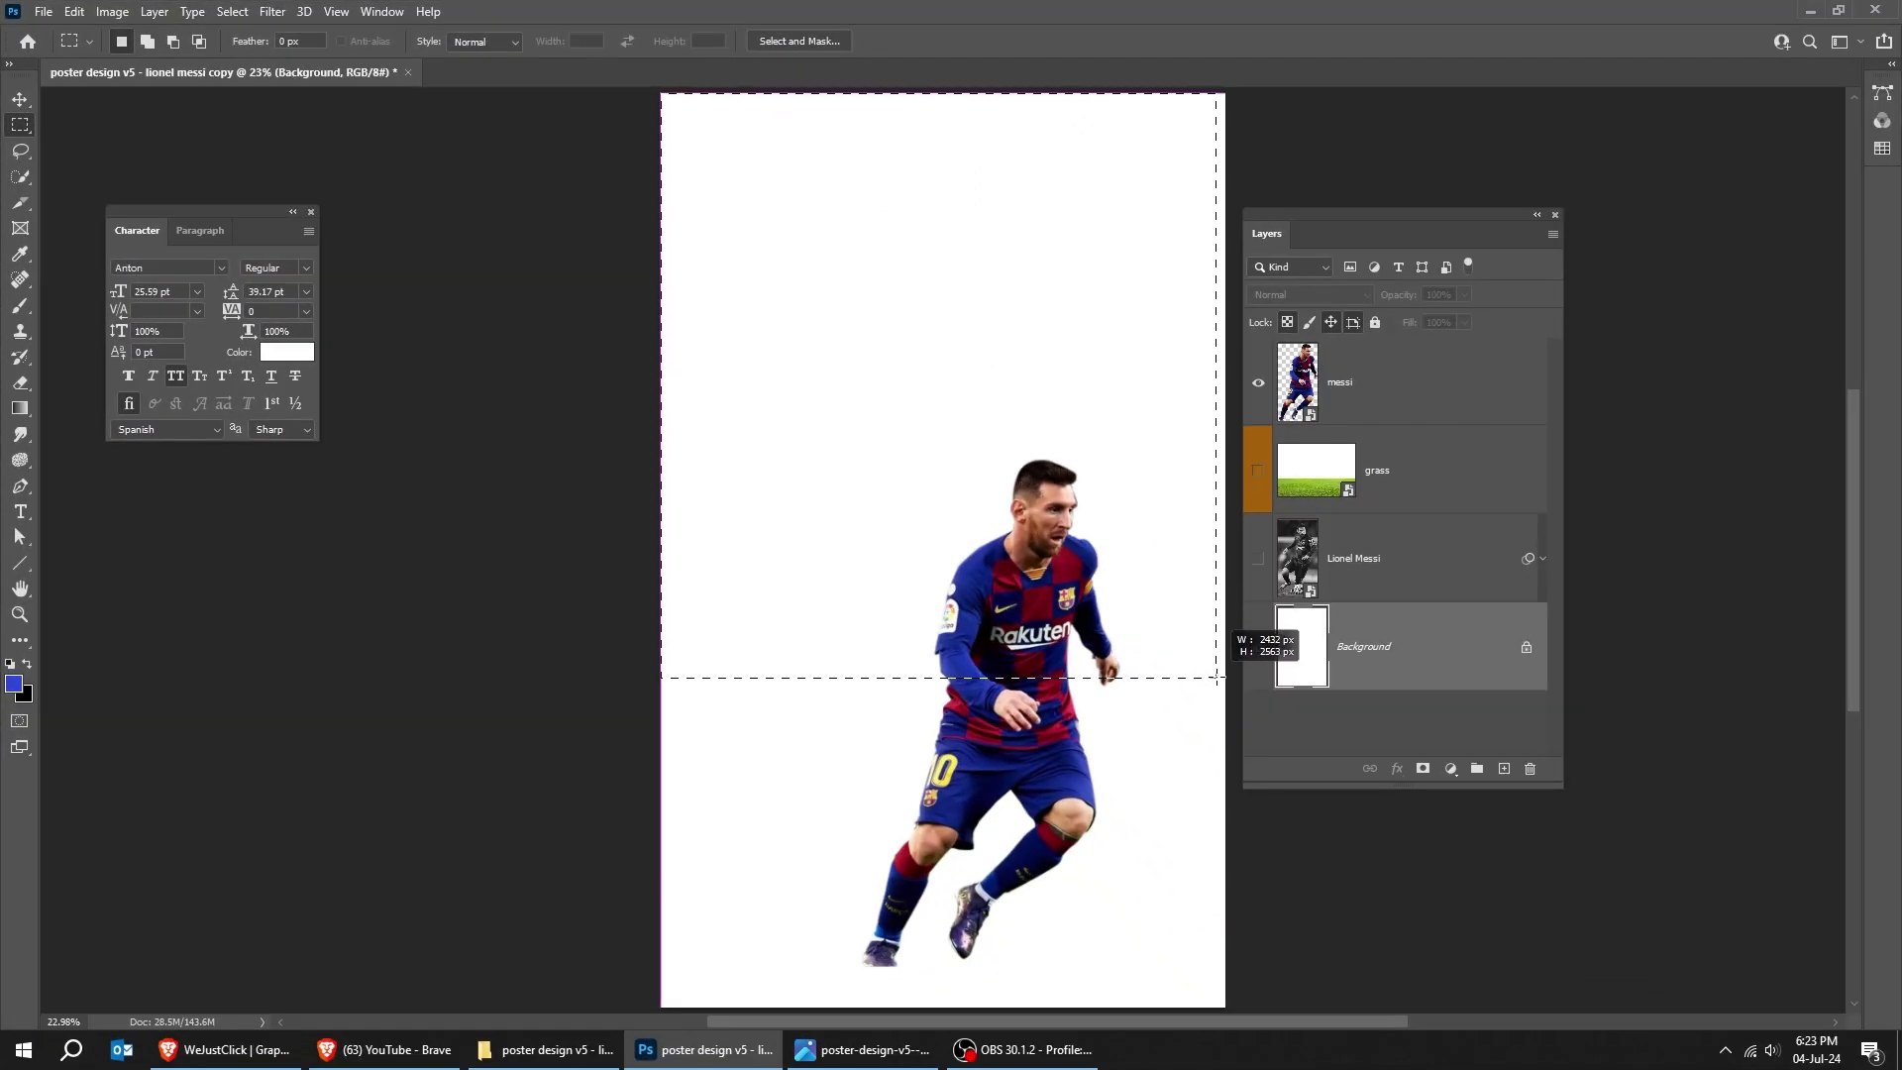
left_click_drag(1217, 678, 1250, 656)
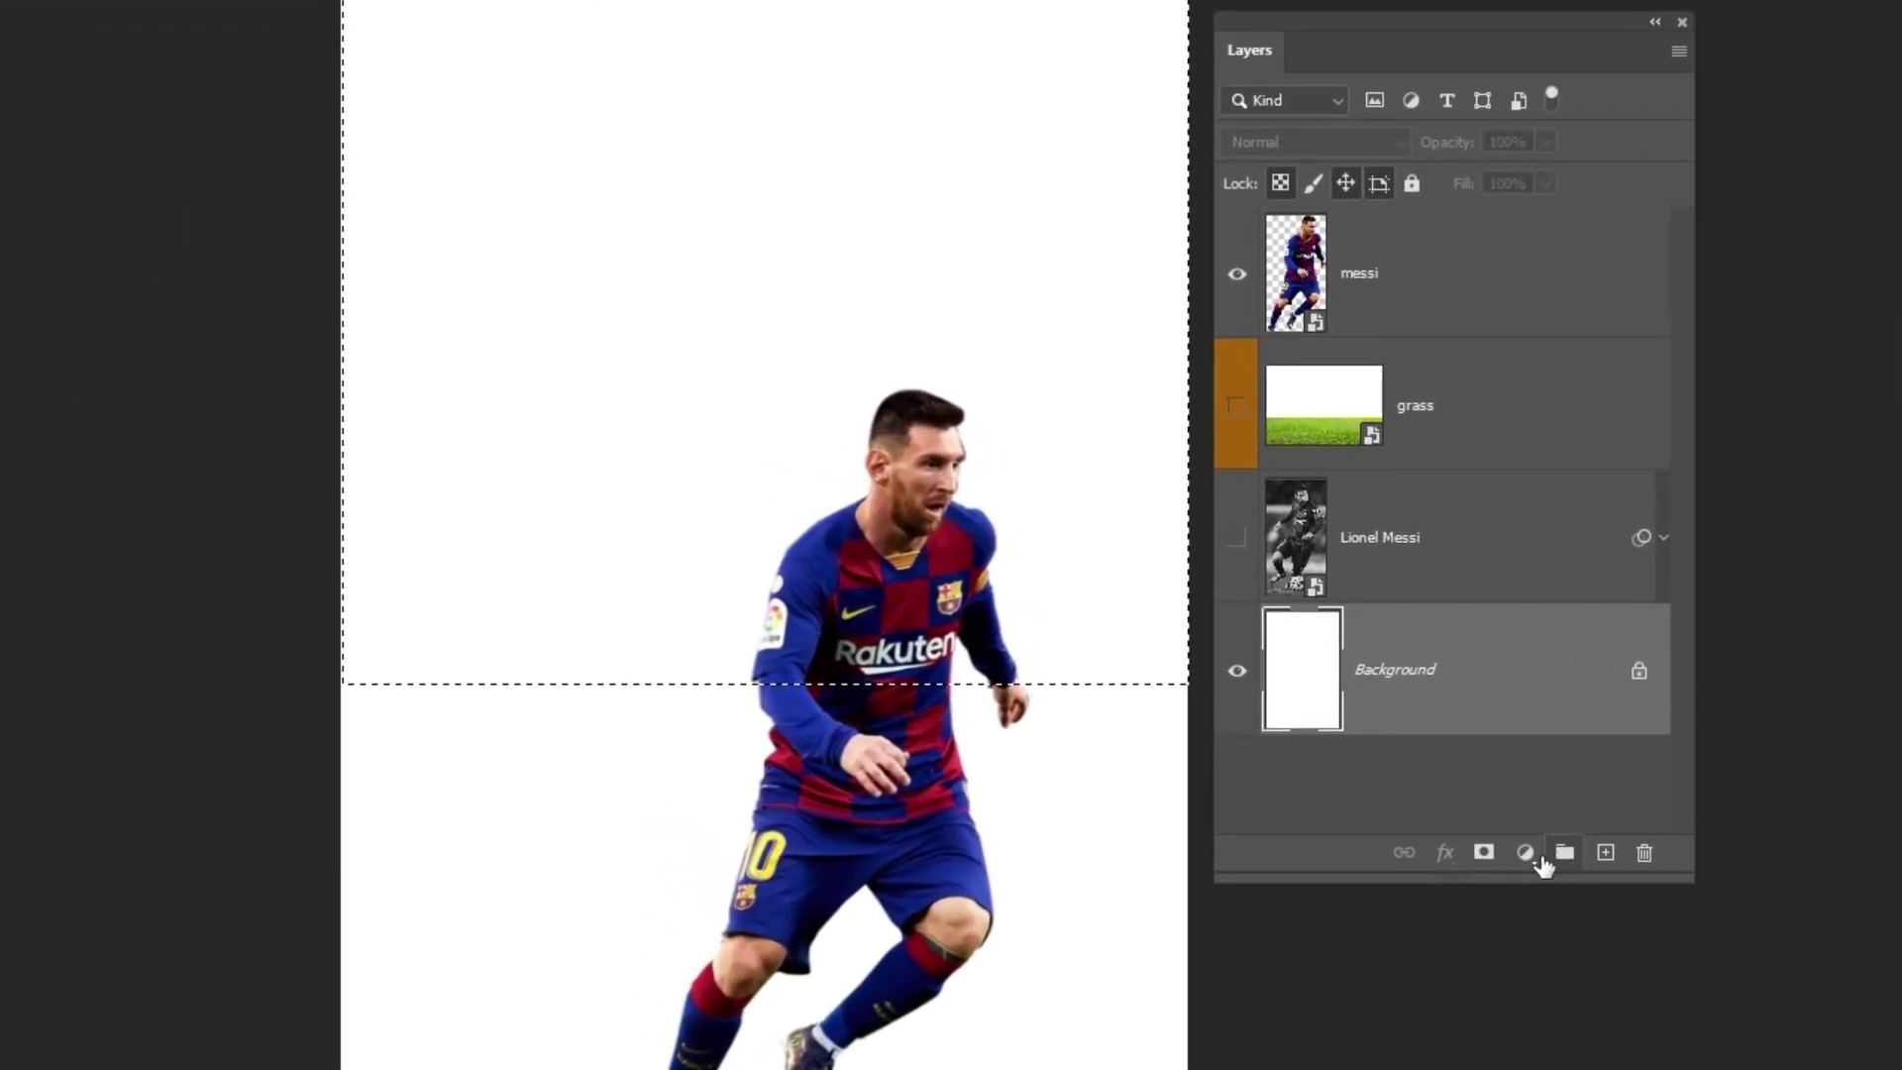
left_click(1528, 856)
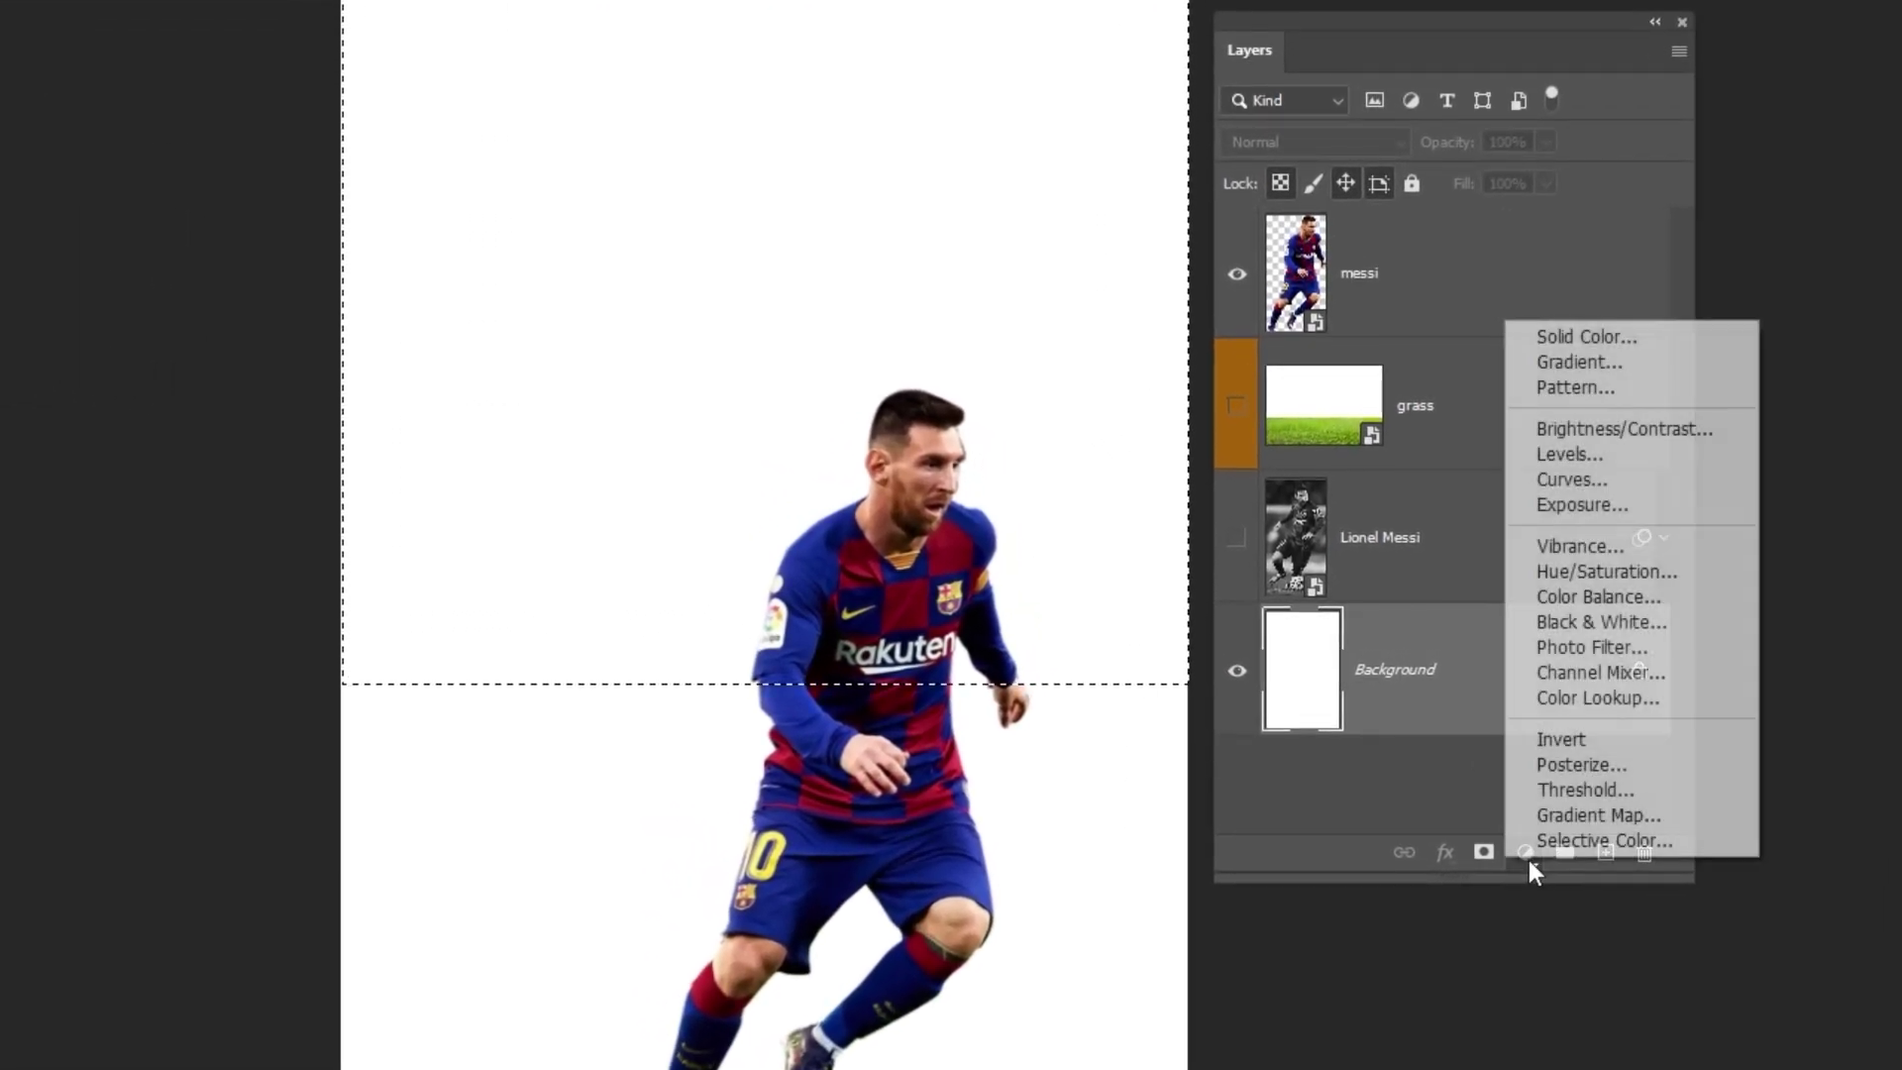
left_click(1595, 338)
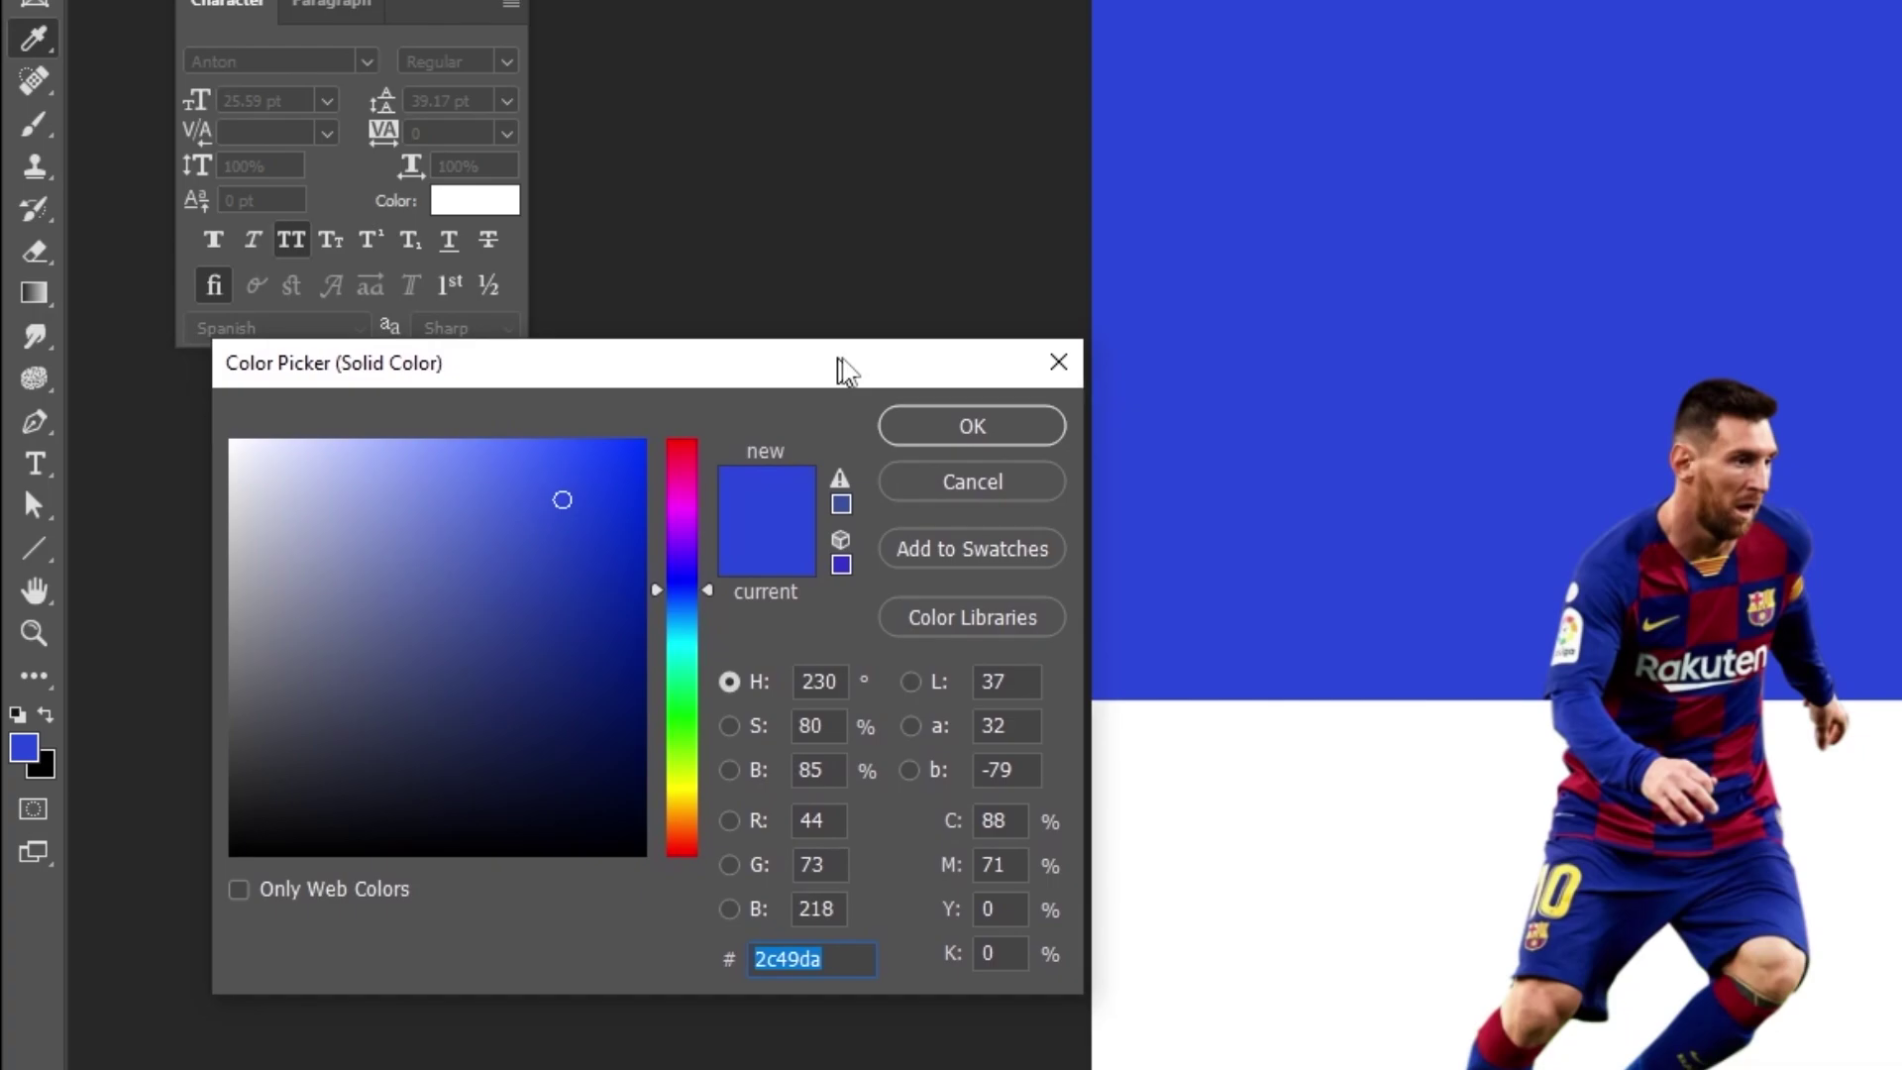
left_click_drag(840, 360, 865, 360)
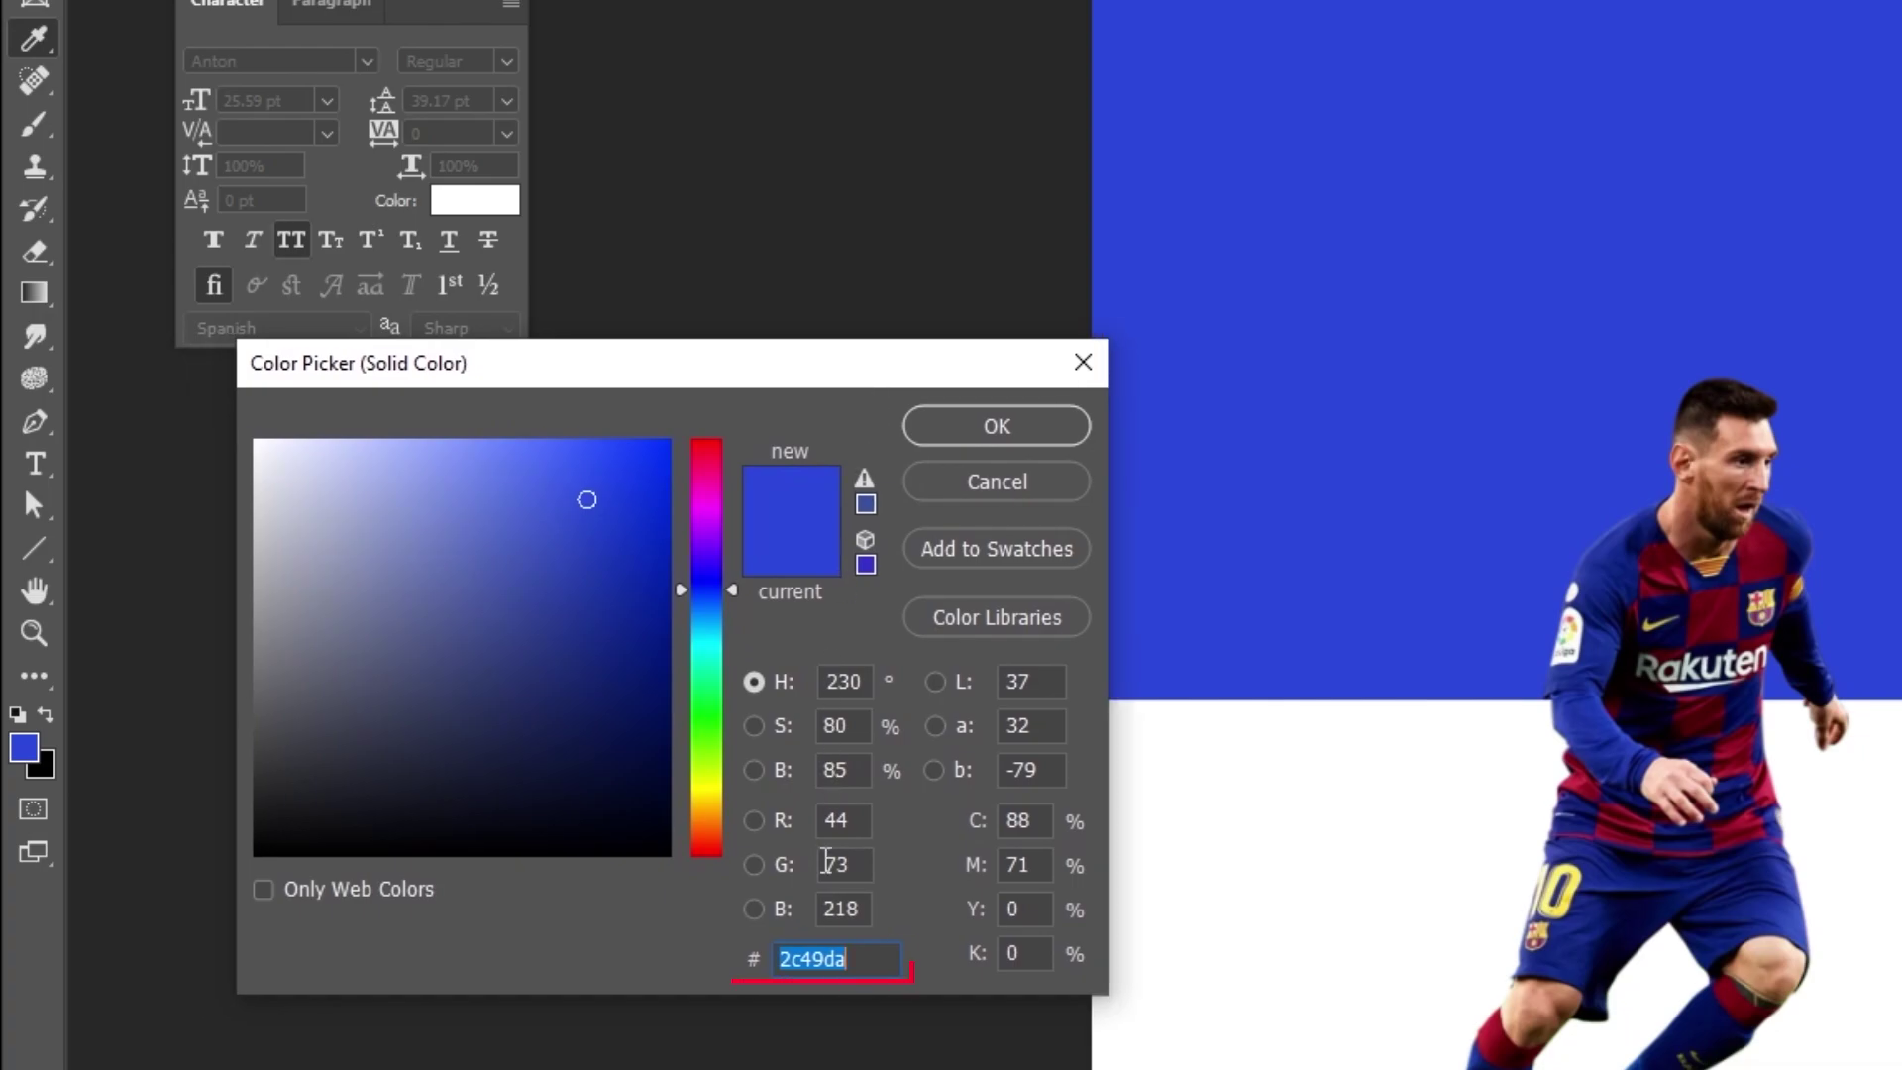
left_click(987, 435)
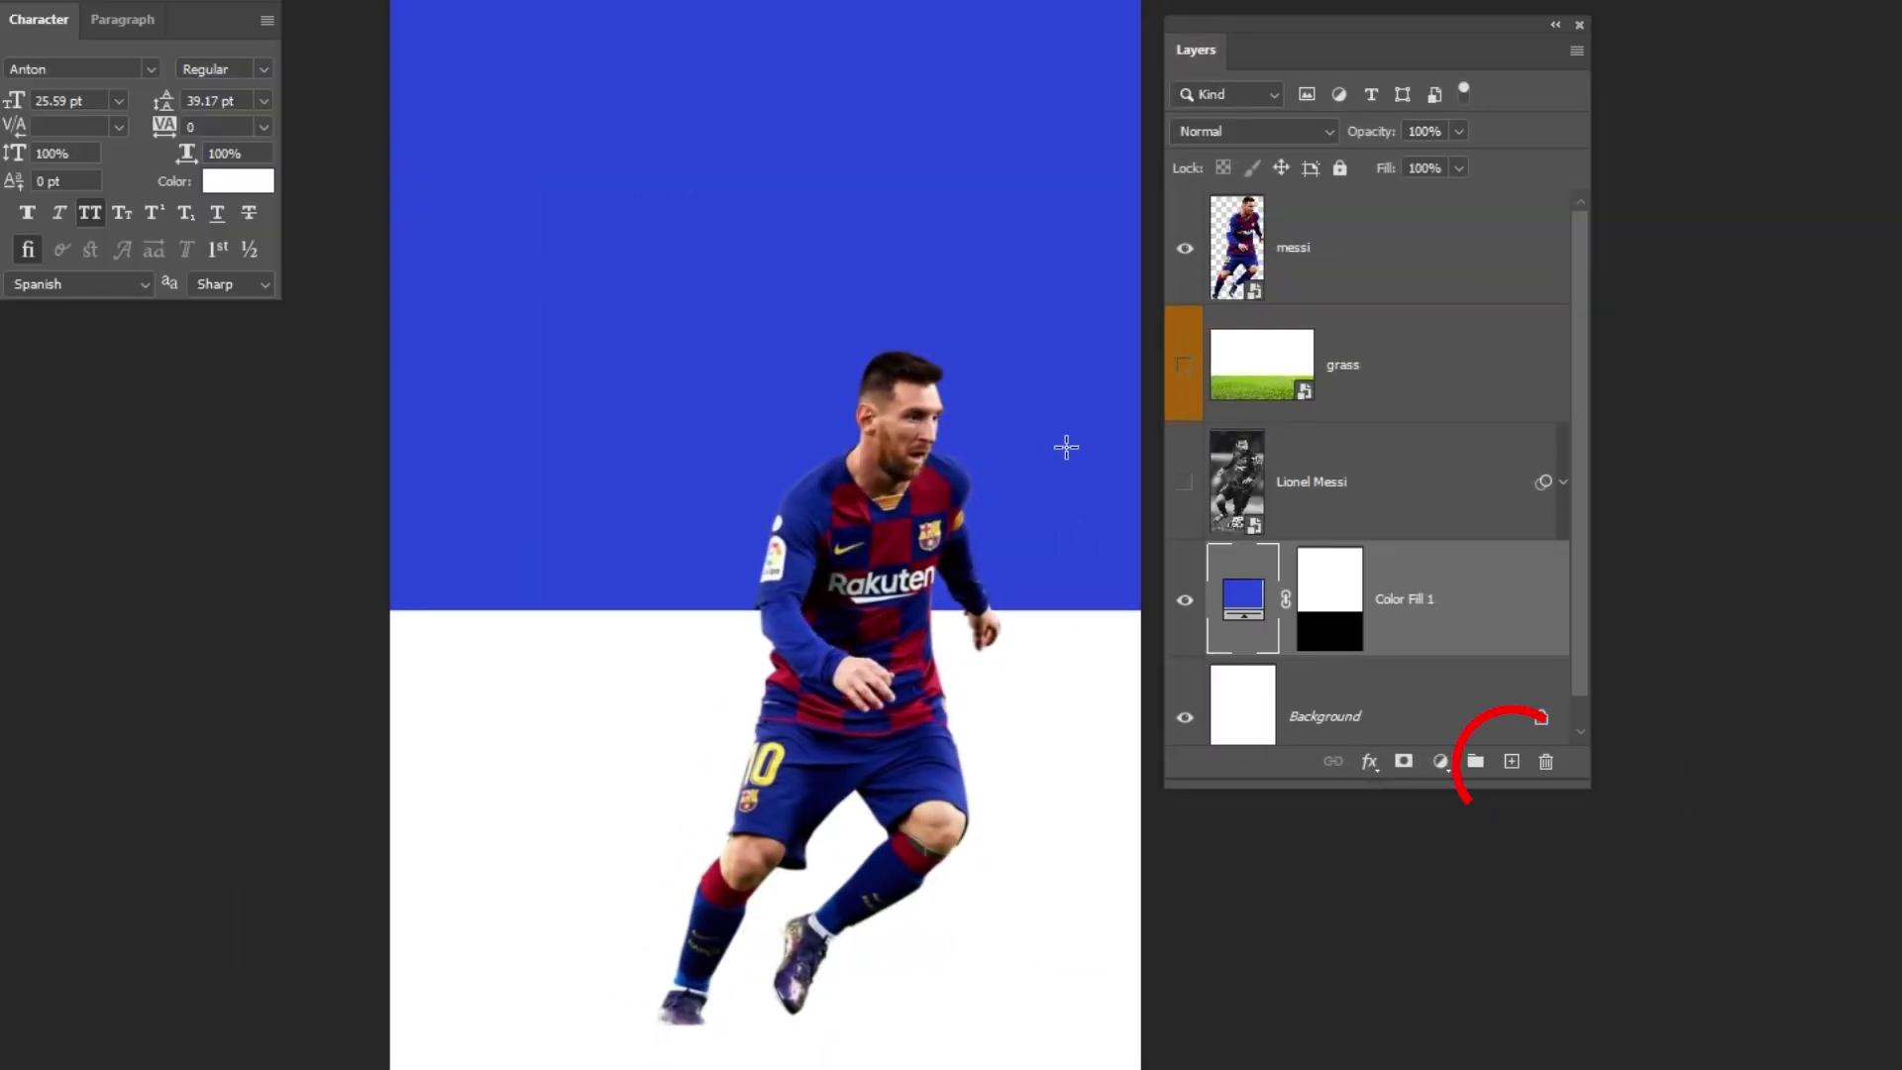
Step: Add an empty layer above the blue color fill and set up the Brush tool with black as the foreground color
left_click(1511, 765)
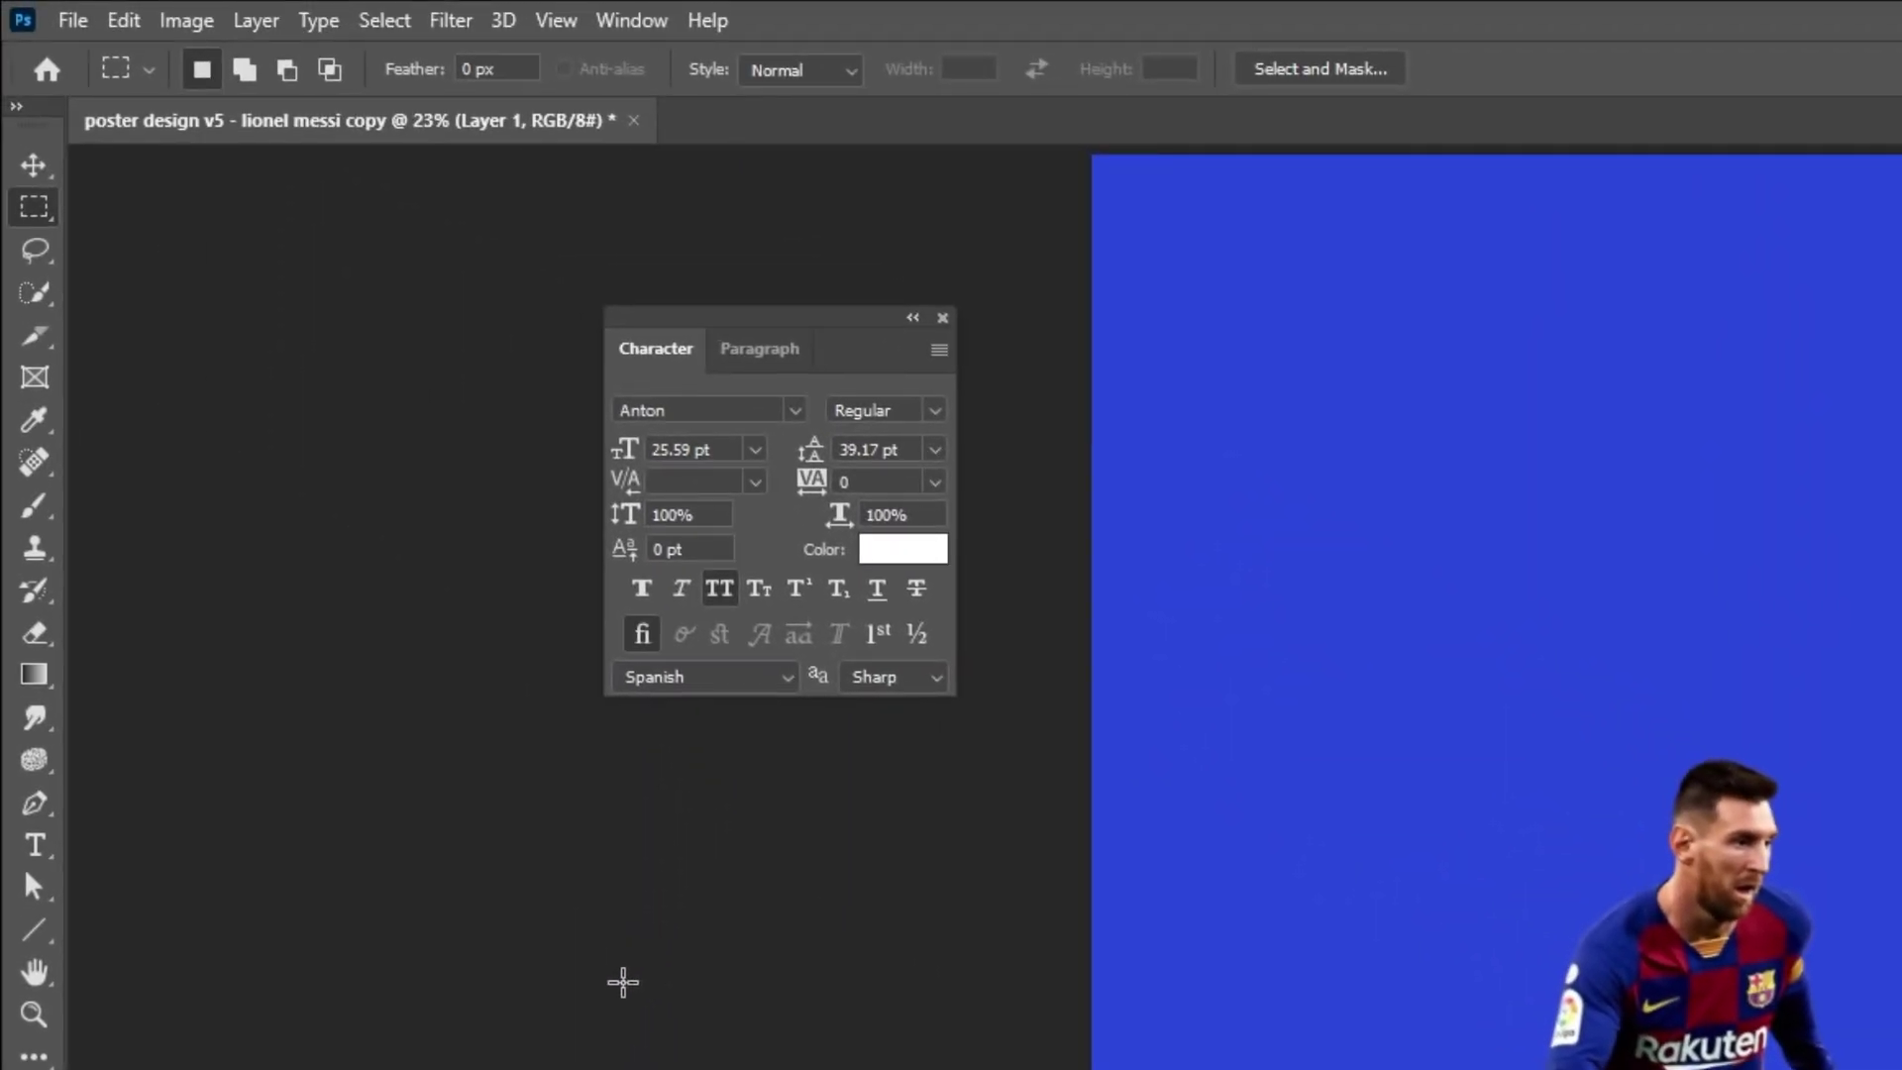
key("b")
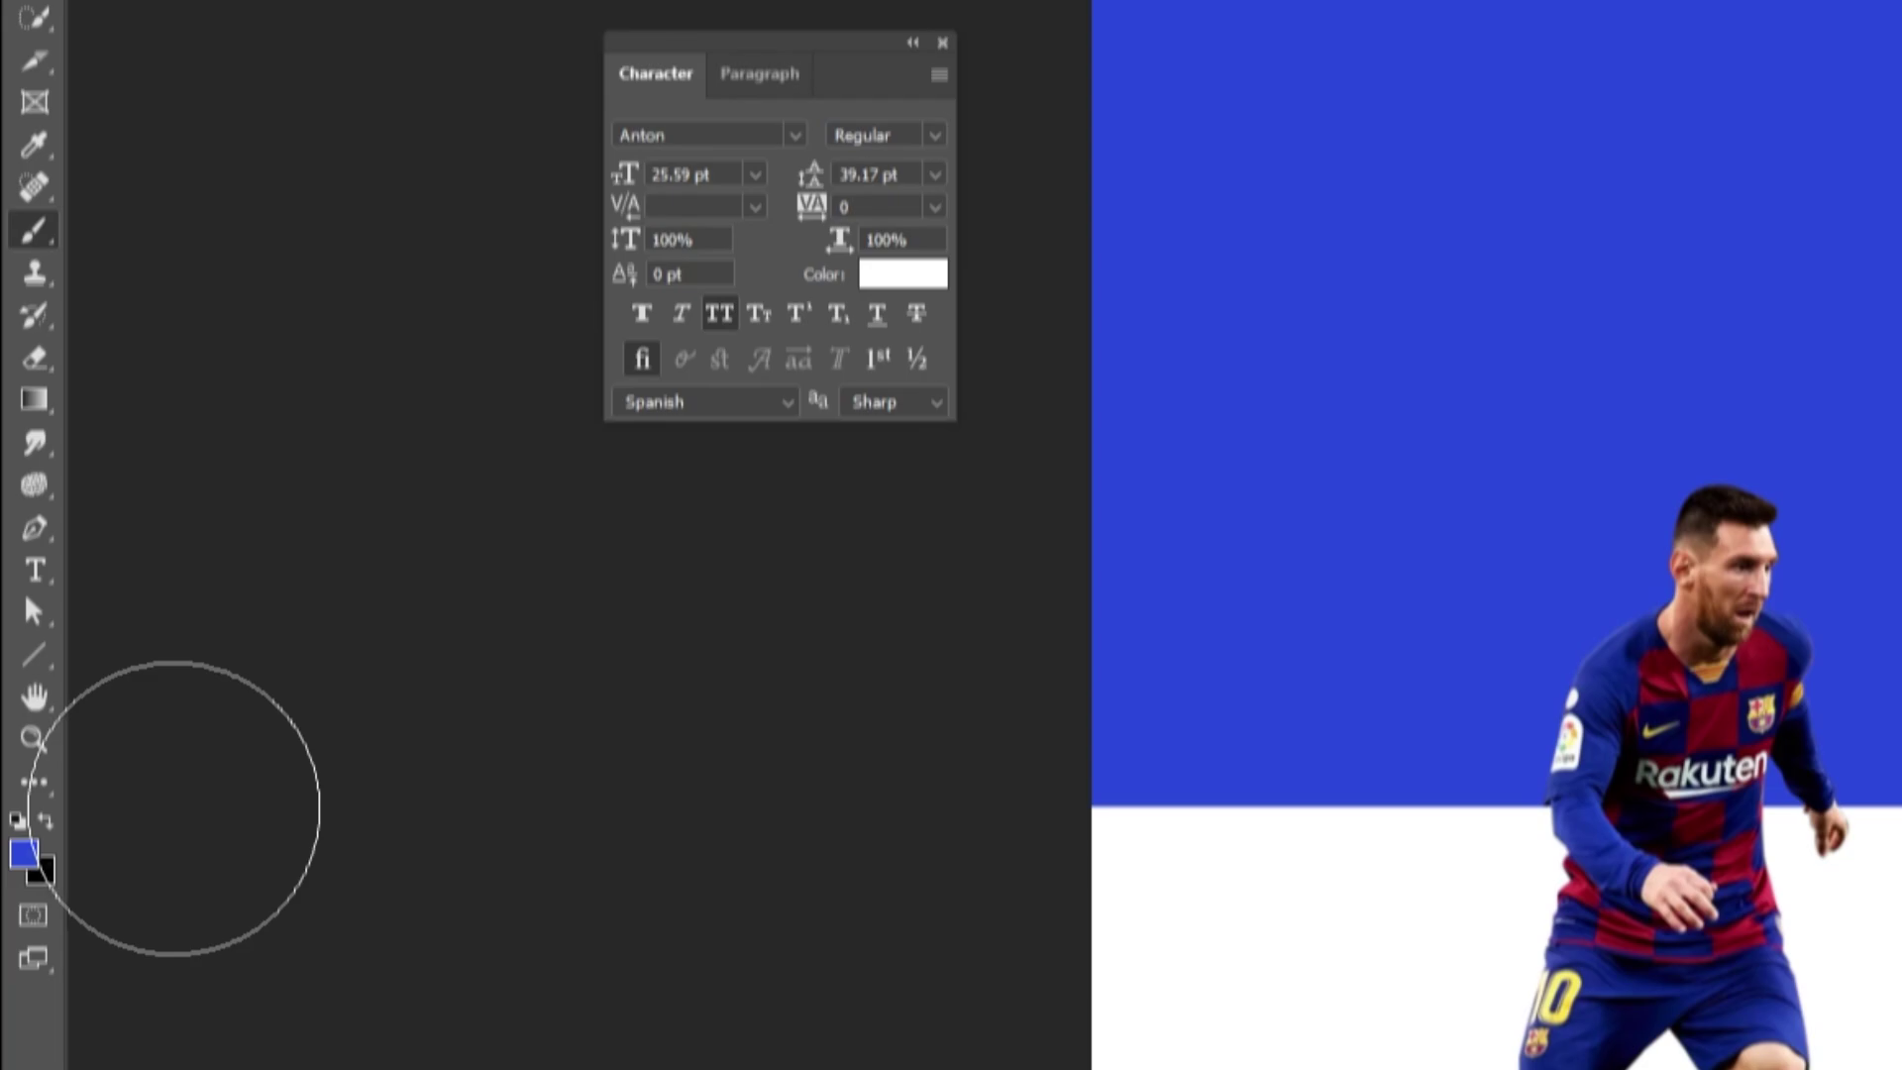
left_click(47, 822)
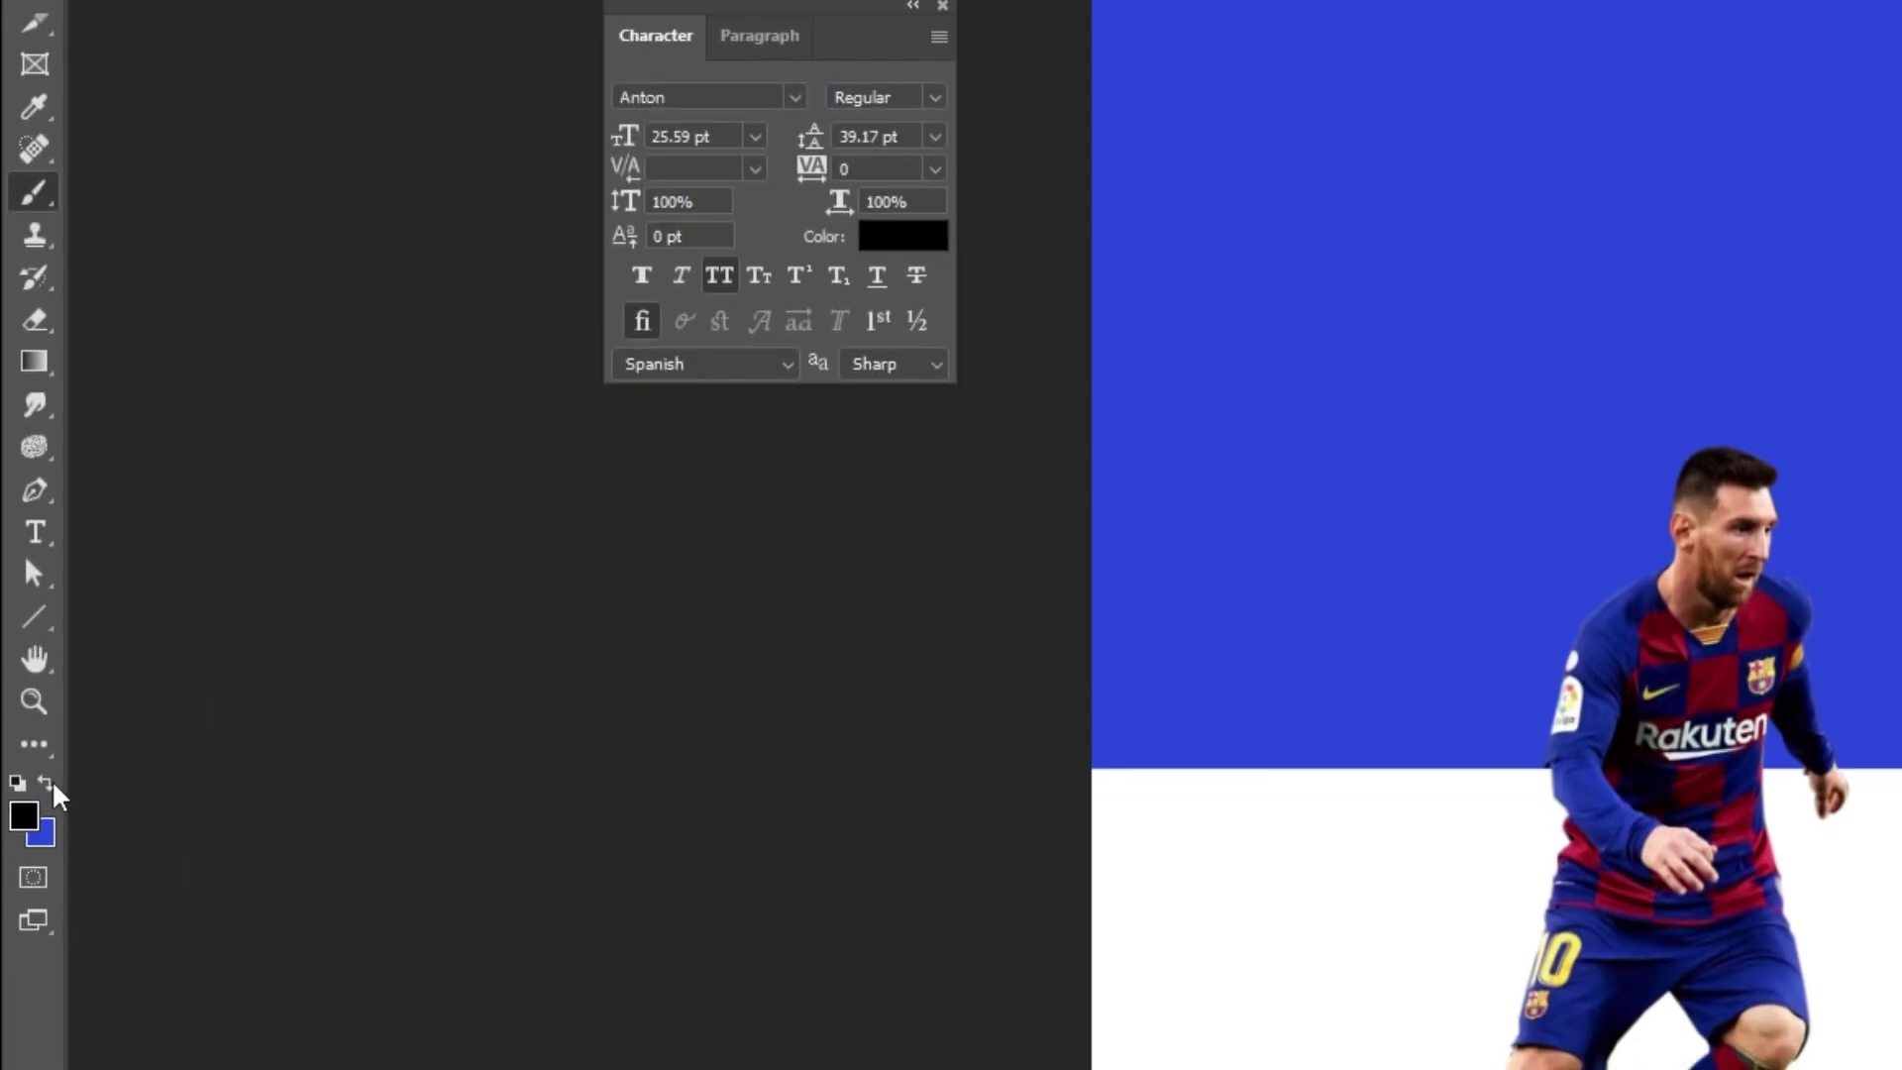
left_click(30, 814)
left_click_drag(337, 863, 245, 927)
left_click(968, 496)
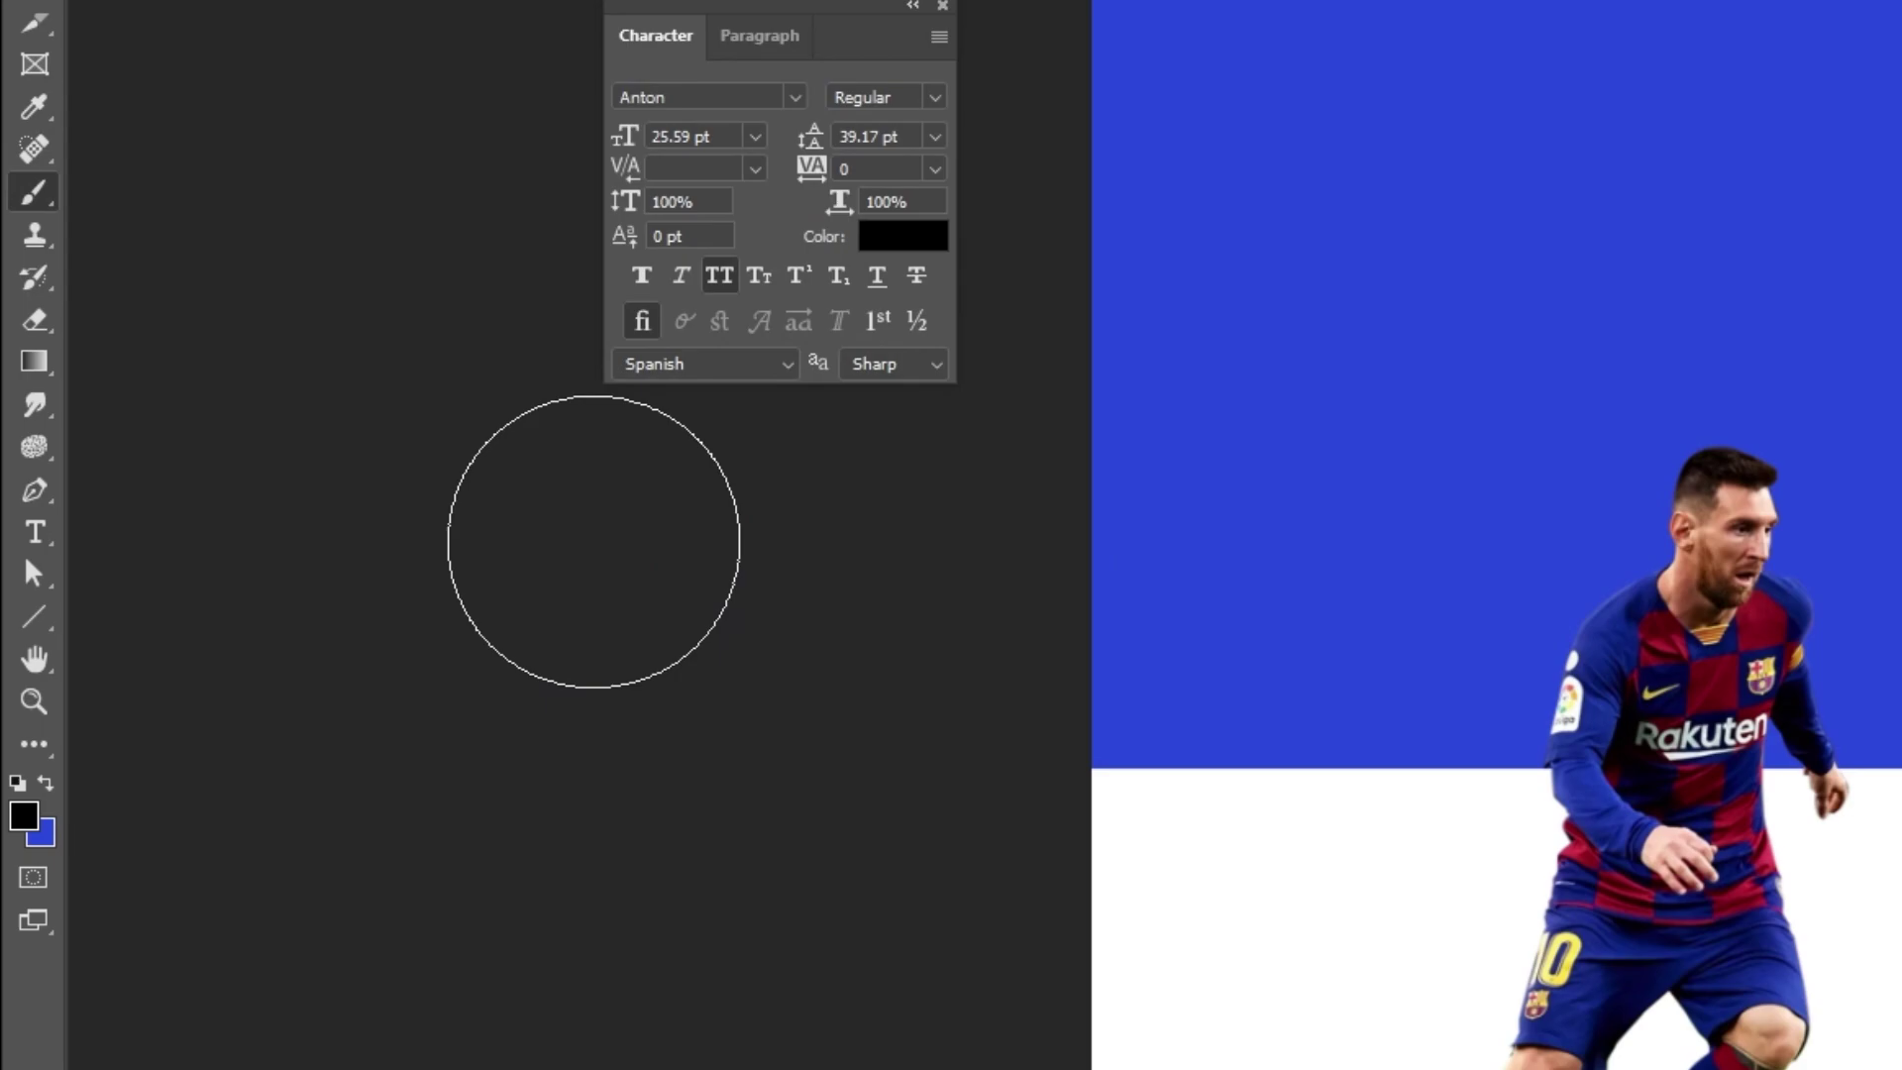
Step: Paint a black shadow under each of the player's feet using a flattened 500 px Soft Round brush at 100% flow
key("bracketleft")
key("bracketleft")
key("bracketleft")
key("bracketleft")
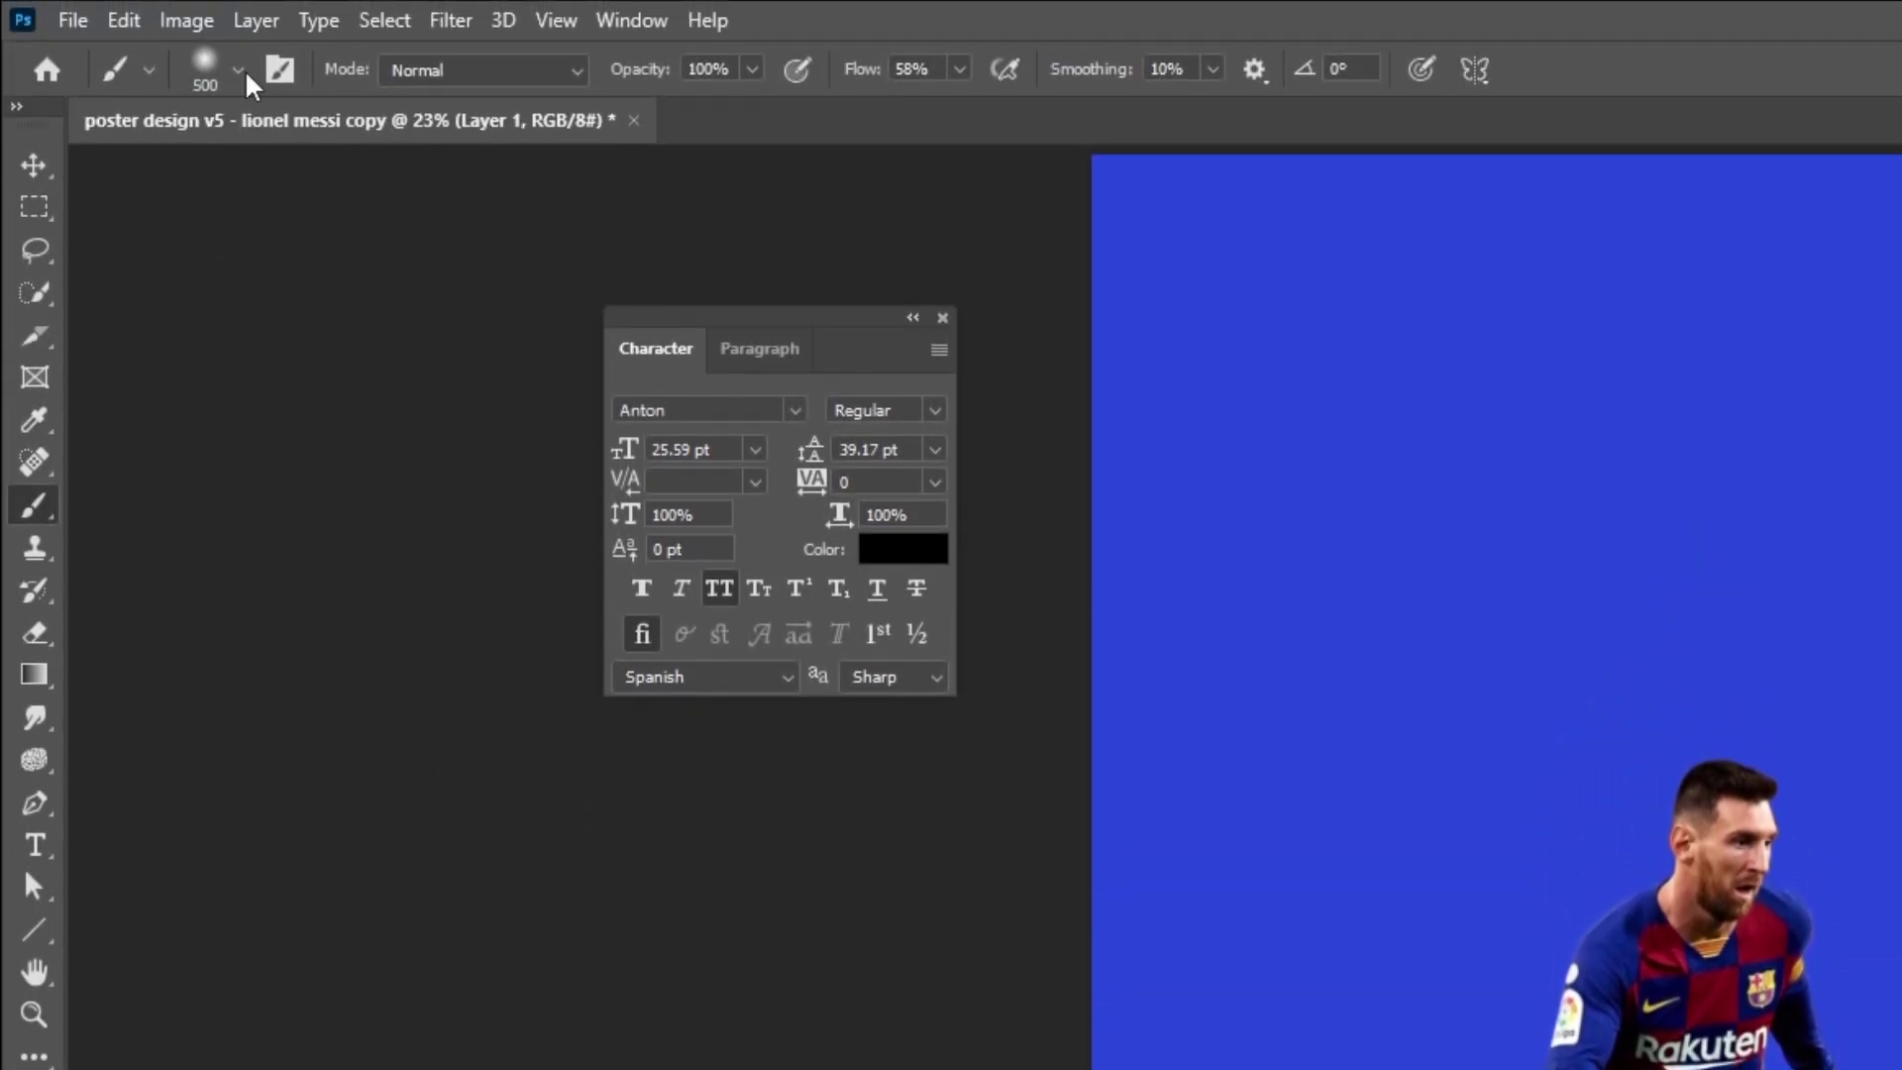
left_click(205, 22)
left_click(273, 509)
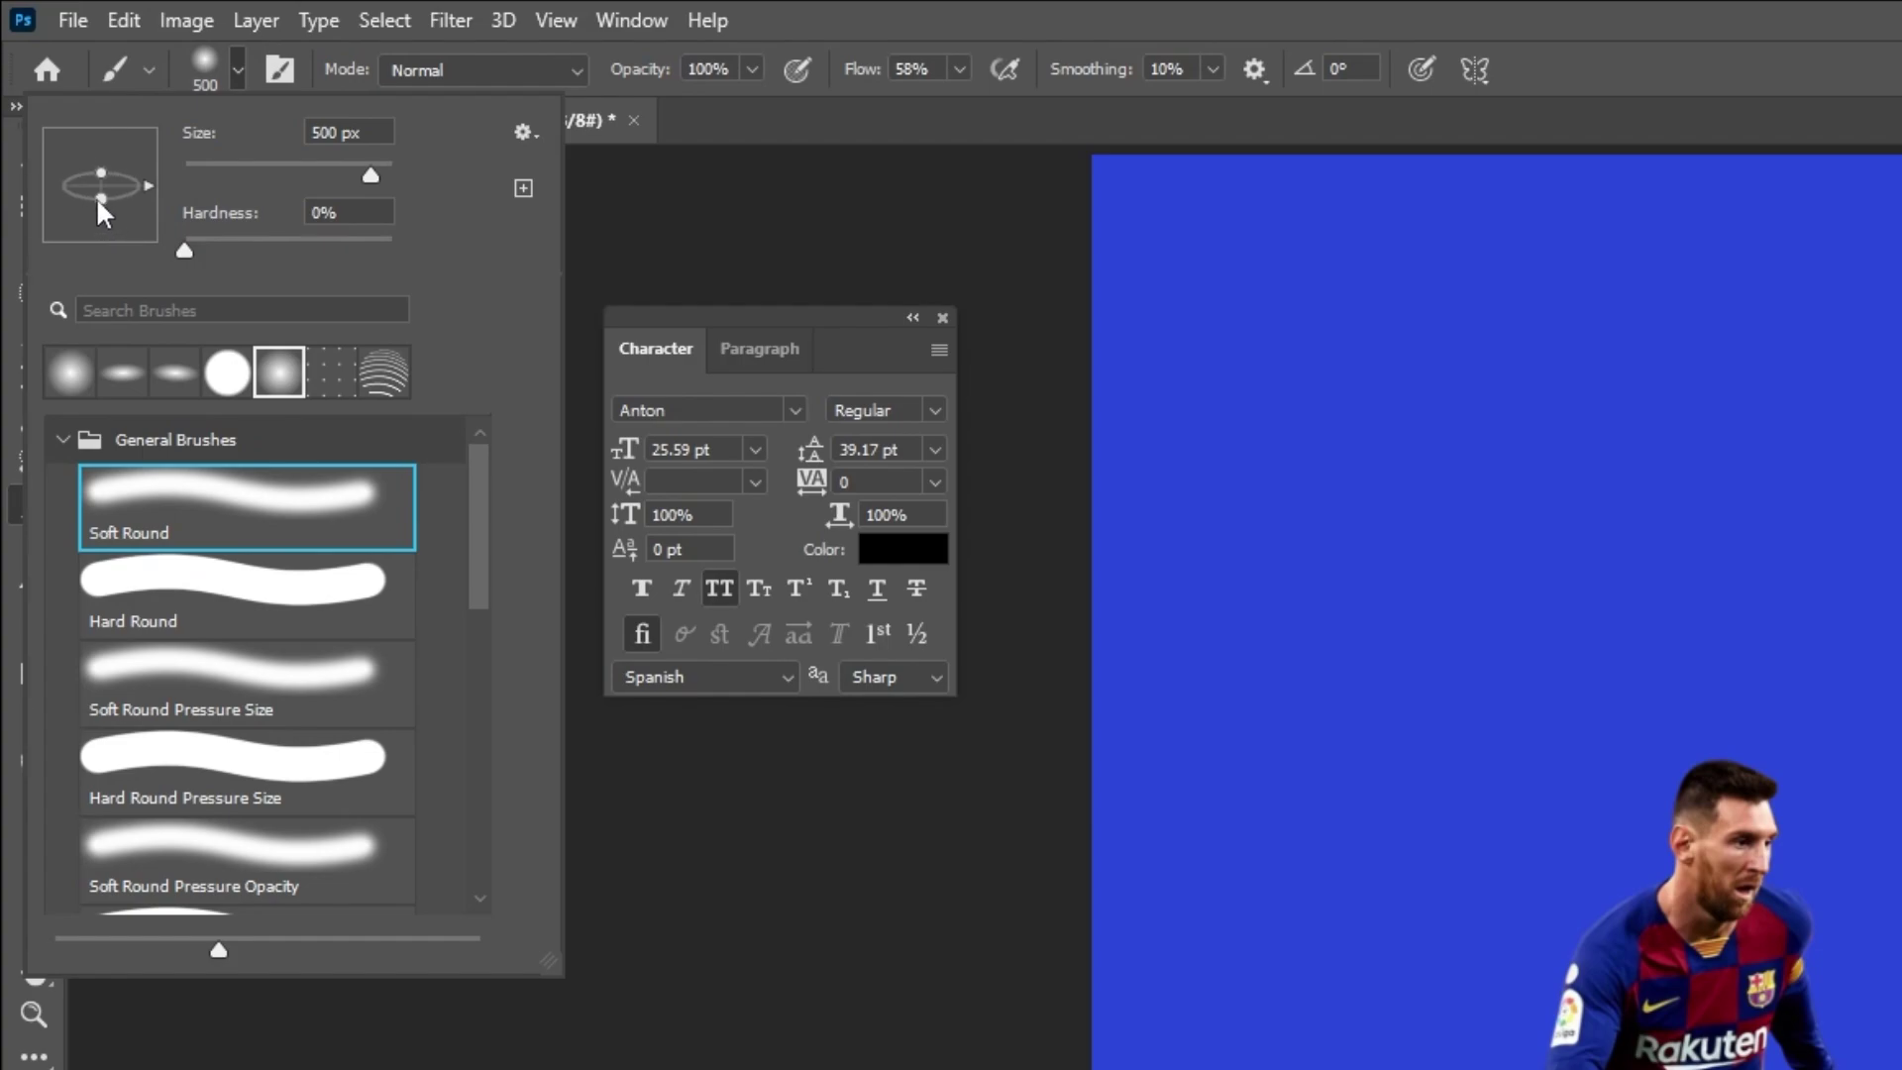
left_click(236, 71)
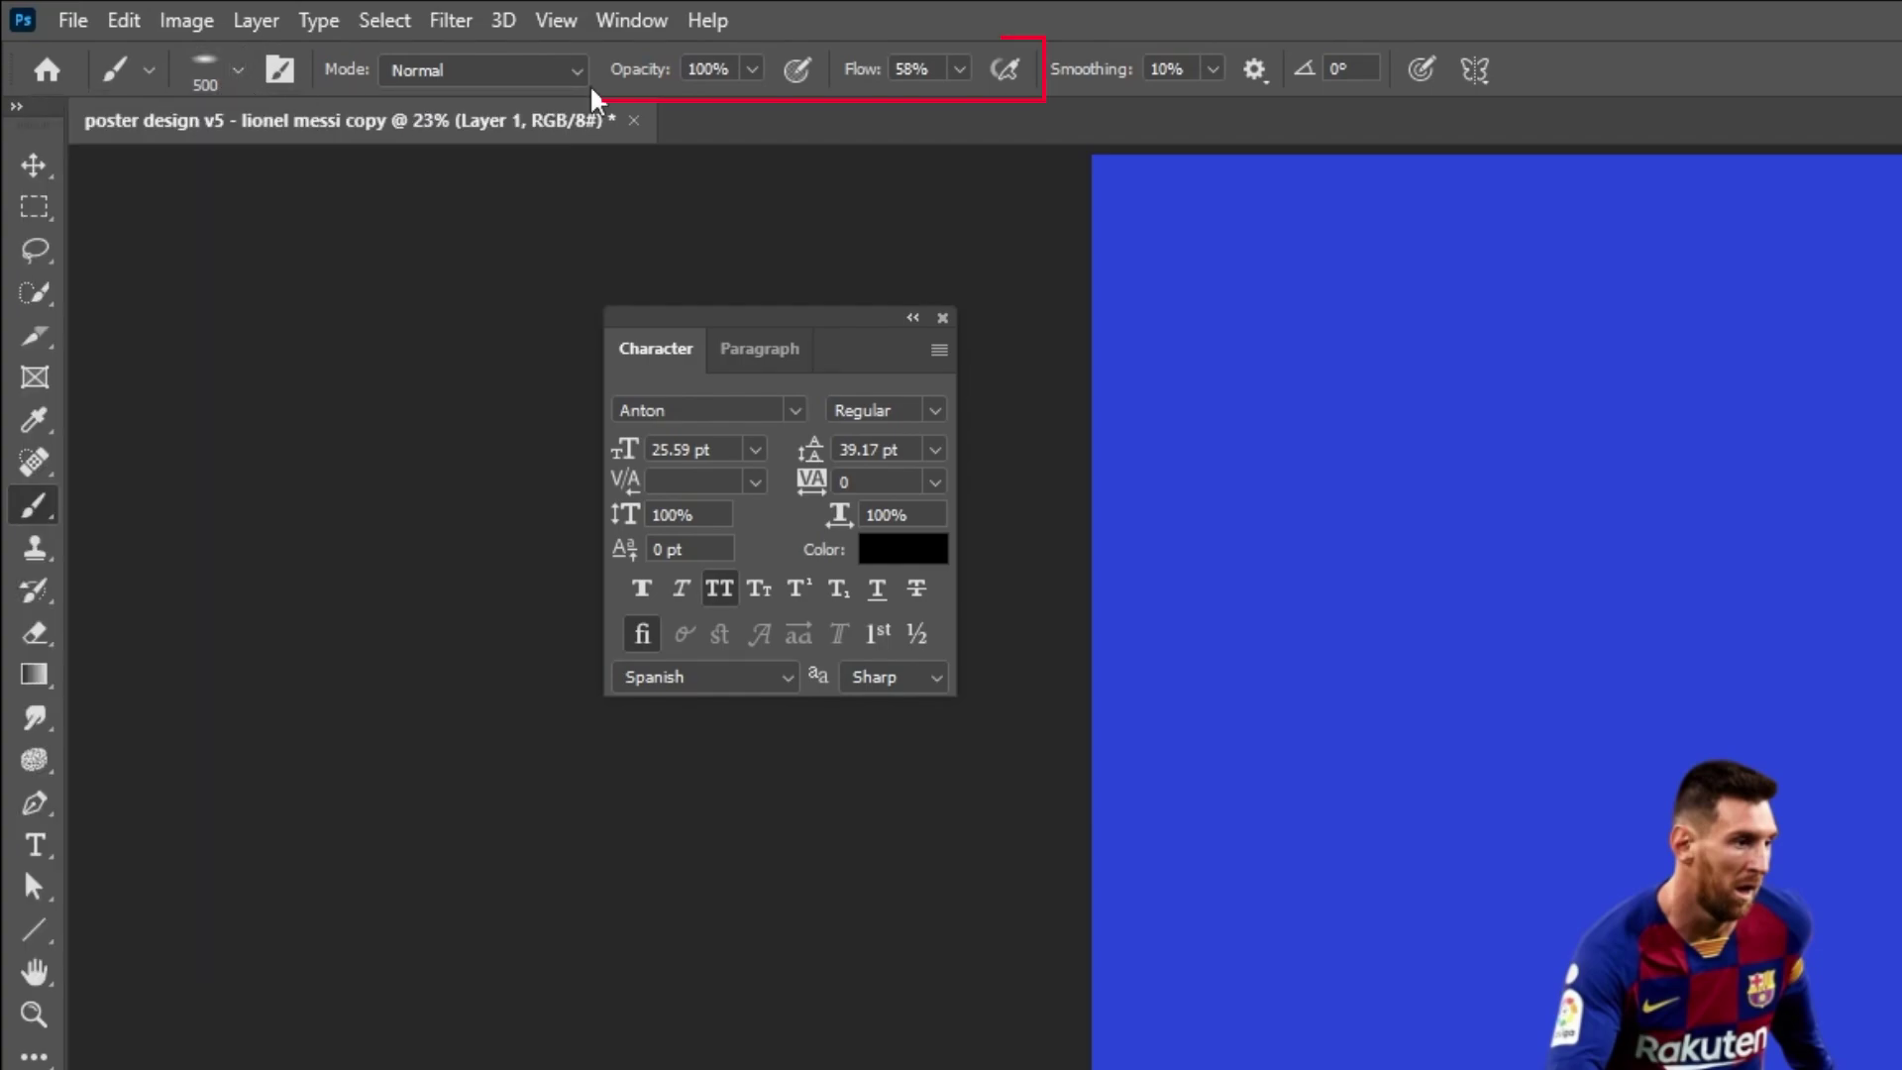
left_click(960, 70)
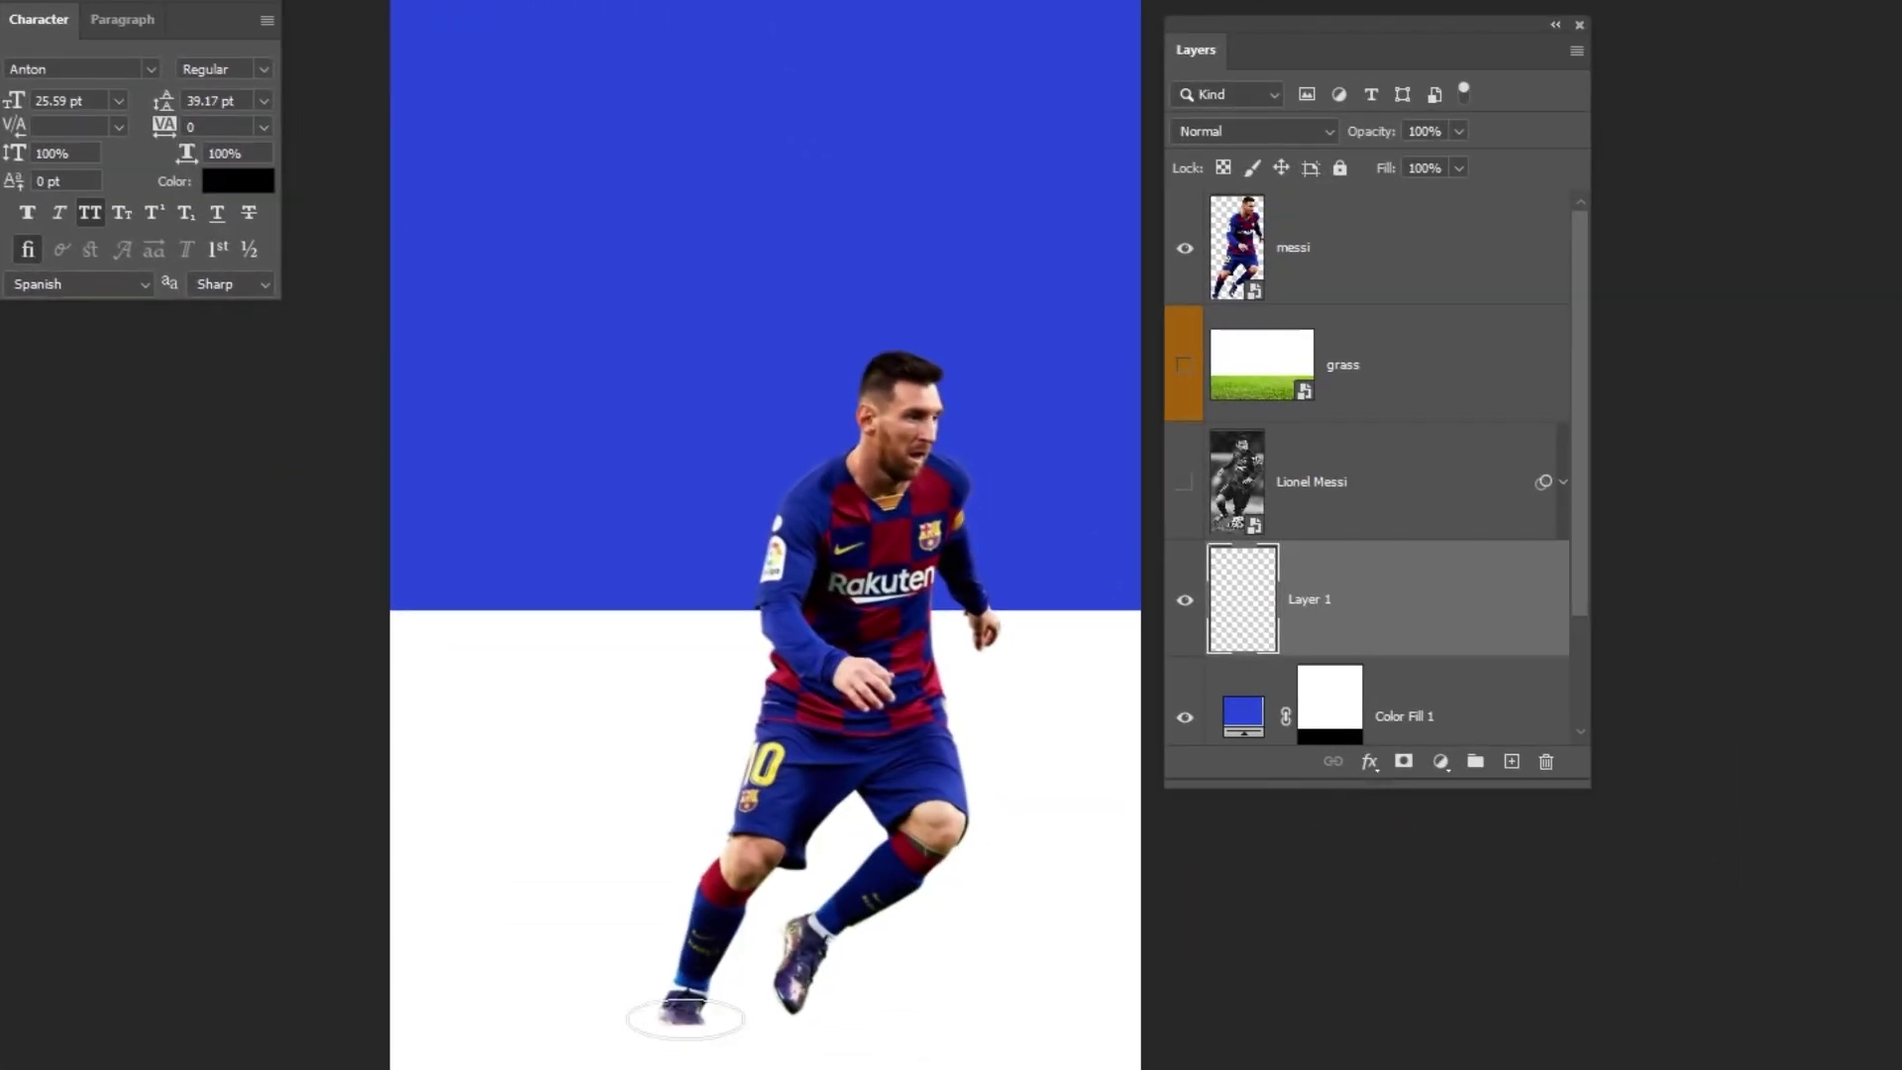
left_click(685, 1017)
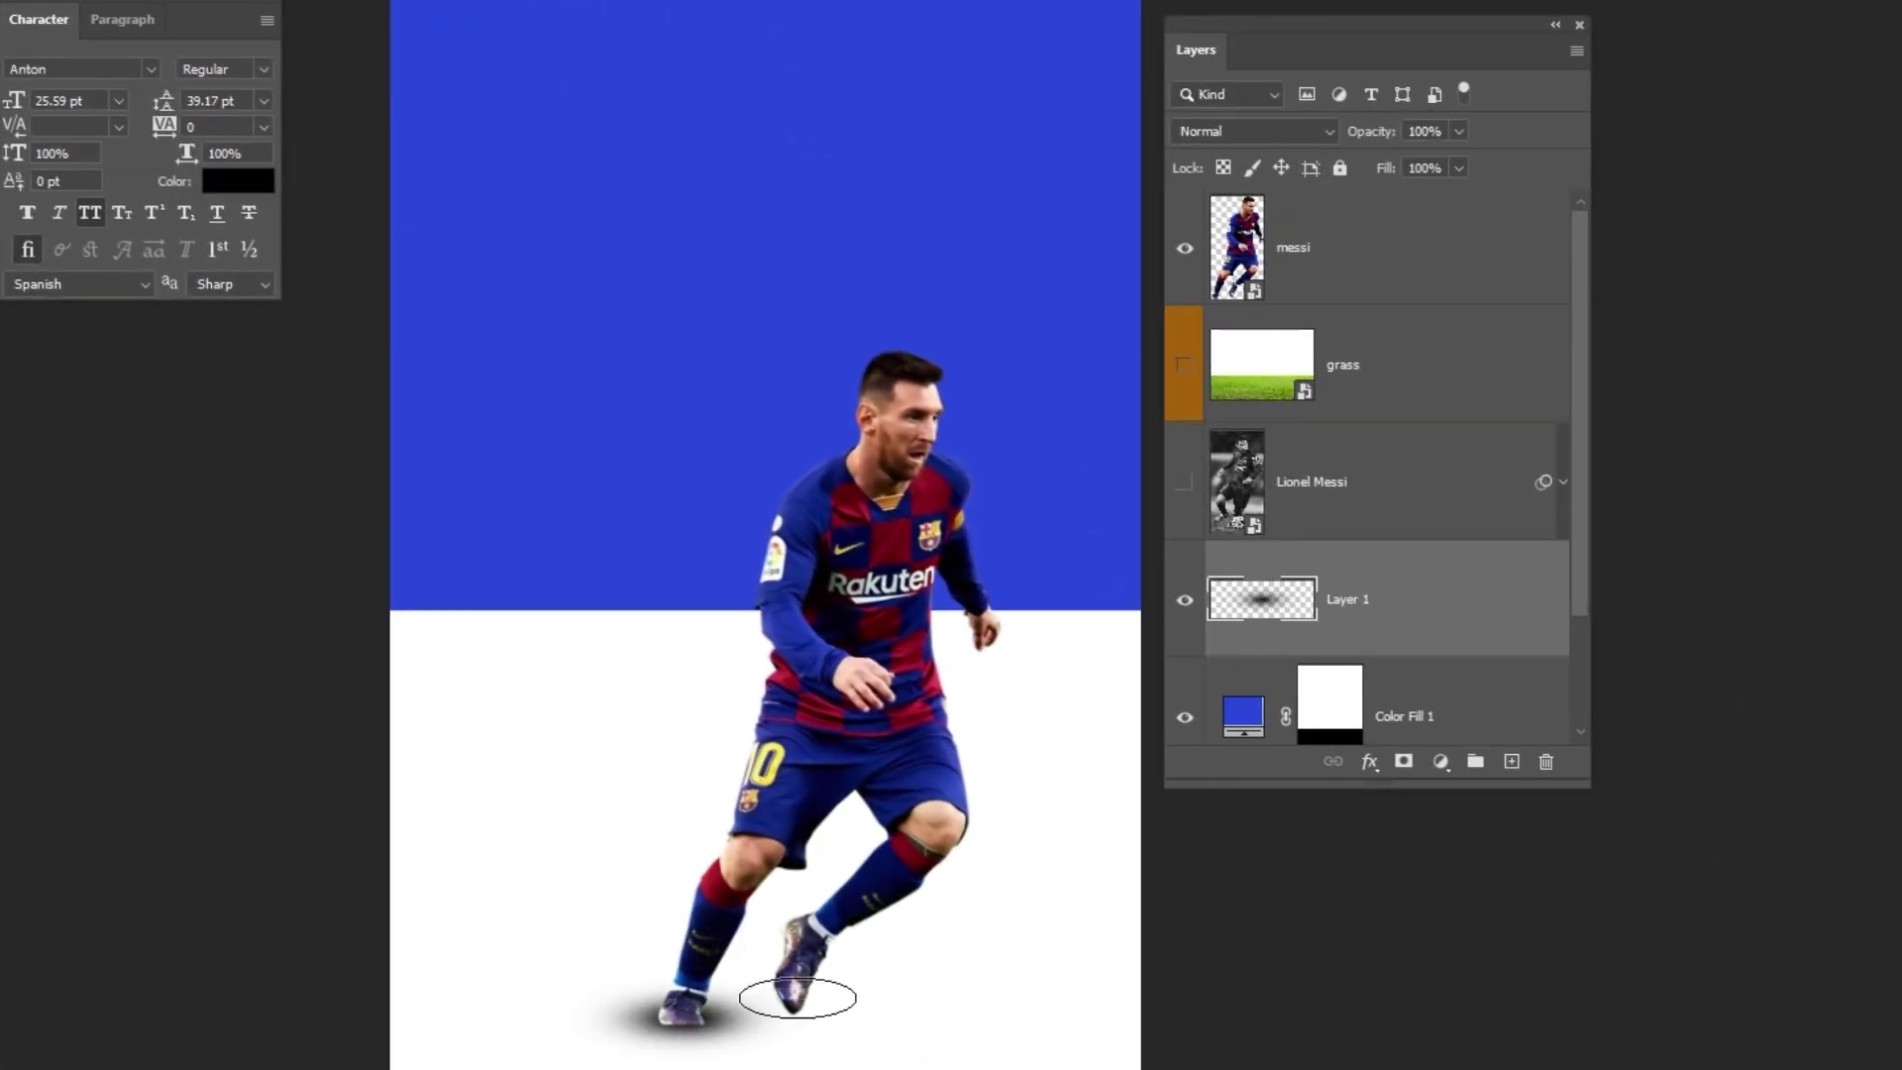
left_click(797, 998)
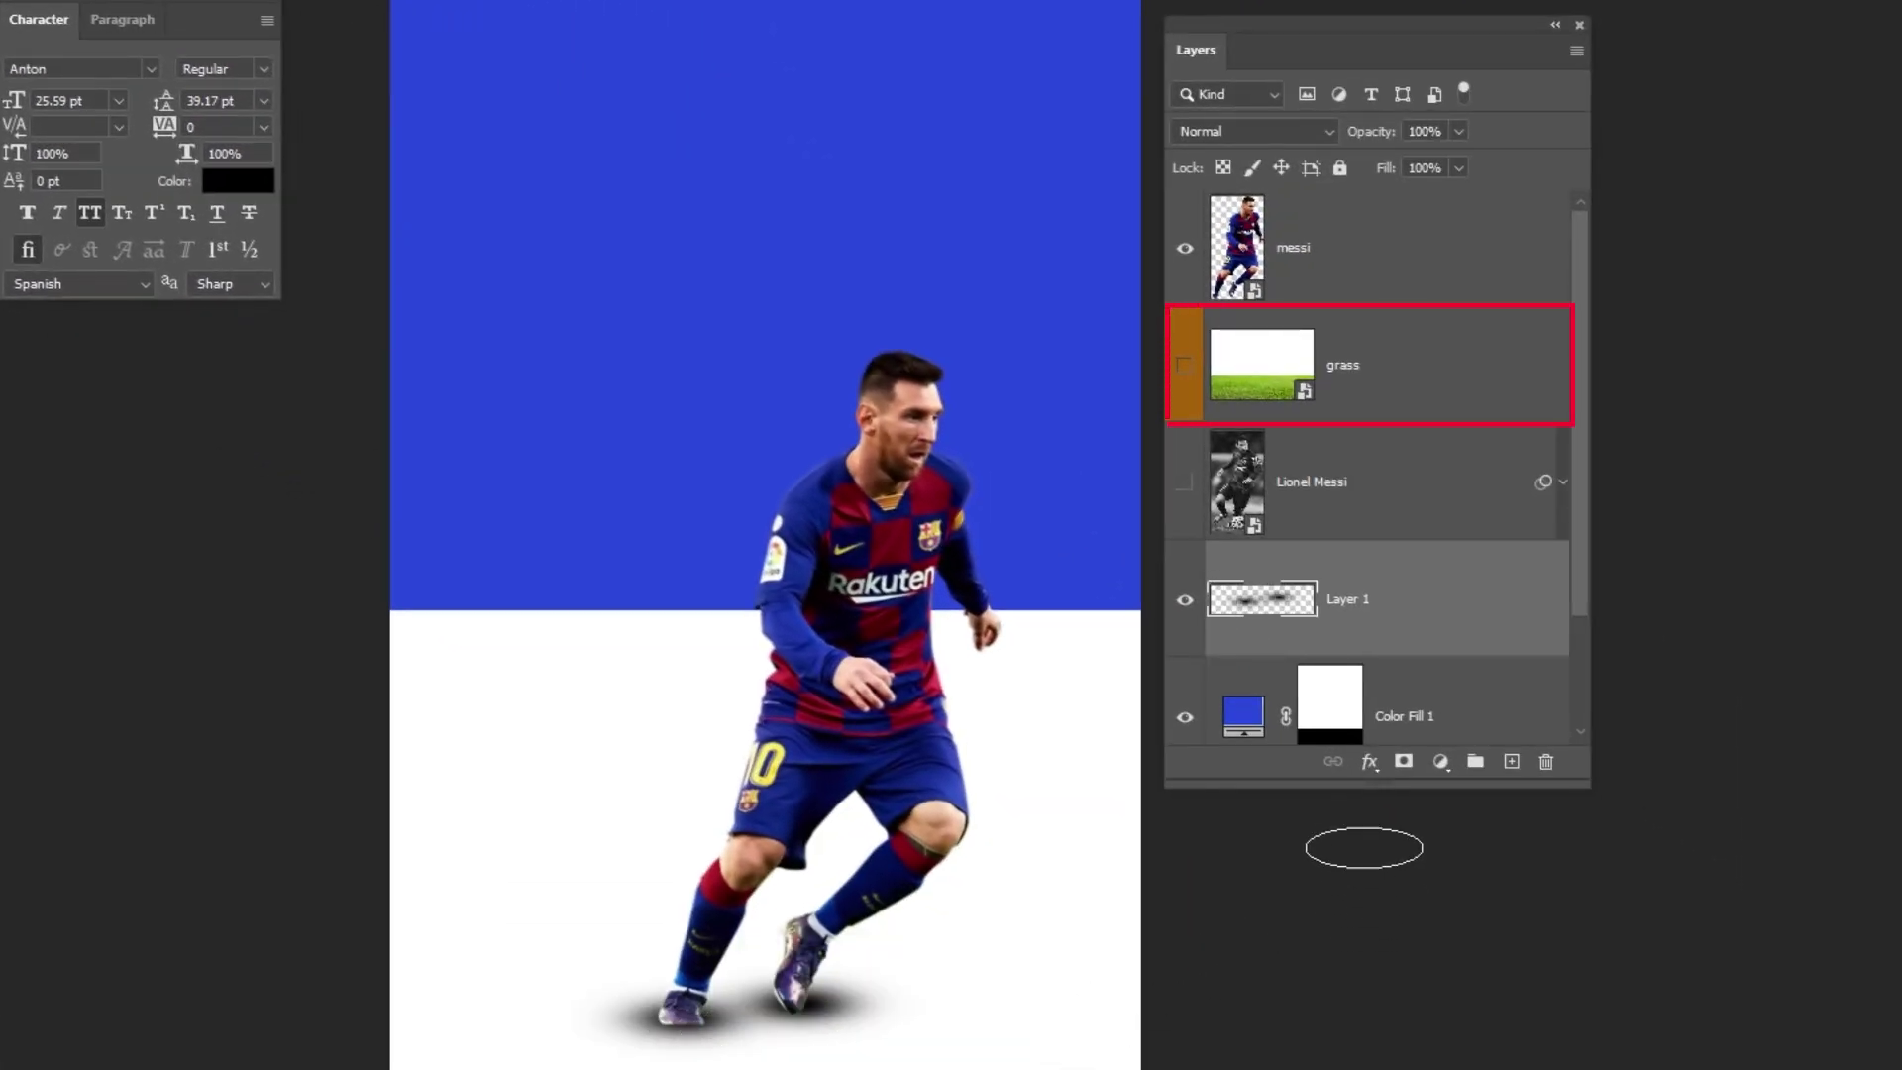
Step: Place the grass layer visibly between Layer 1 and Color Fill 1, and hide its content with a black layer mask
left_click_drag(1356, 374, 1393, 645)
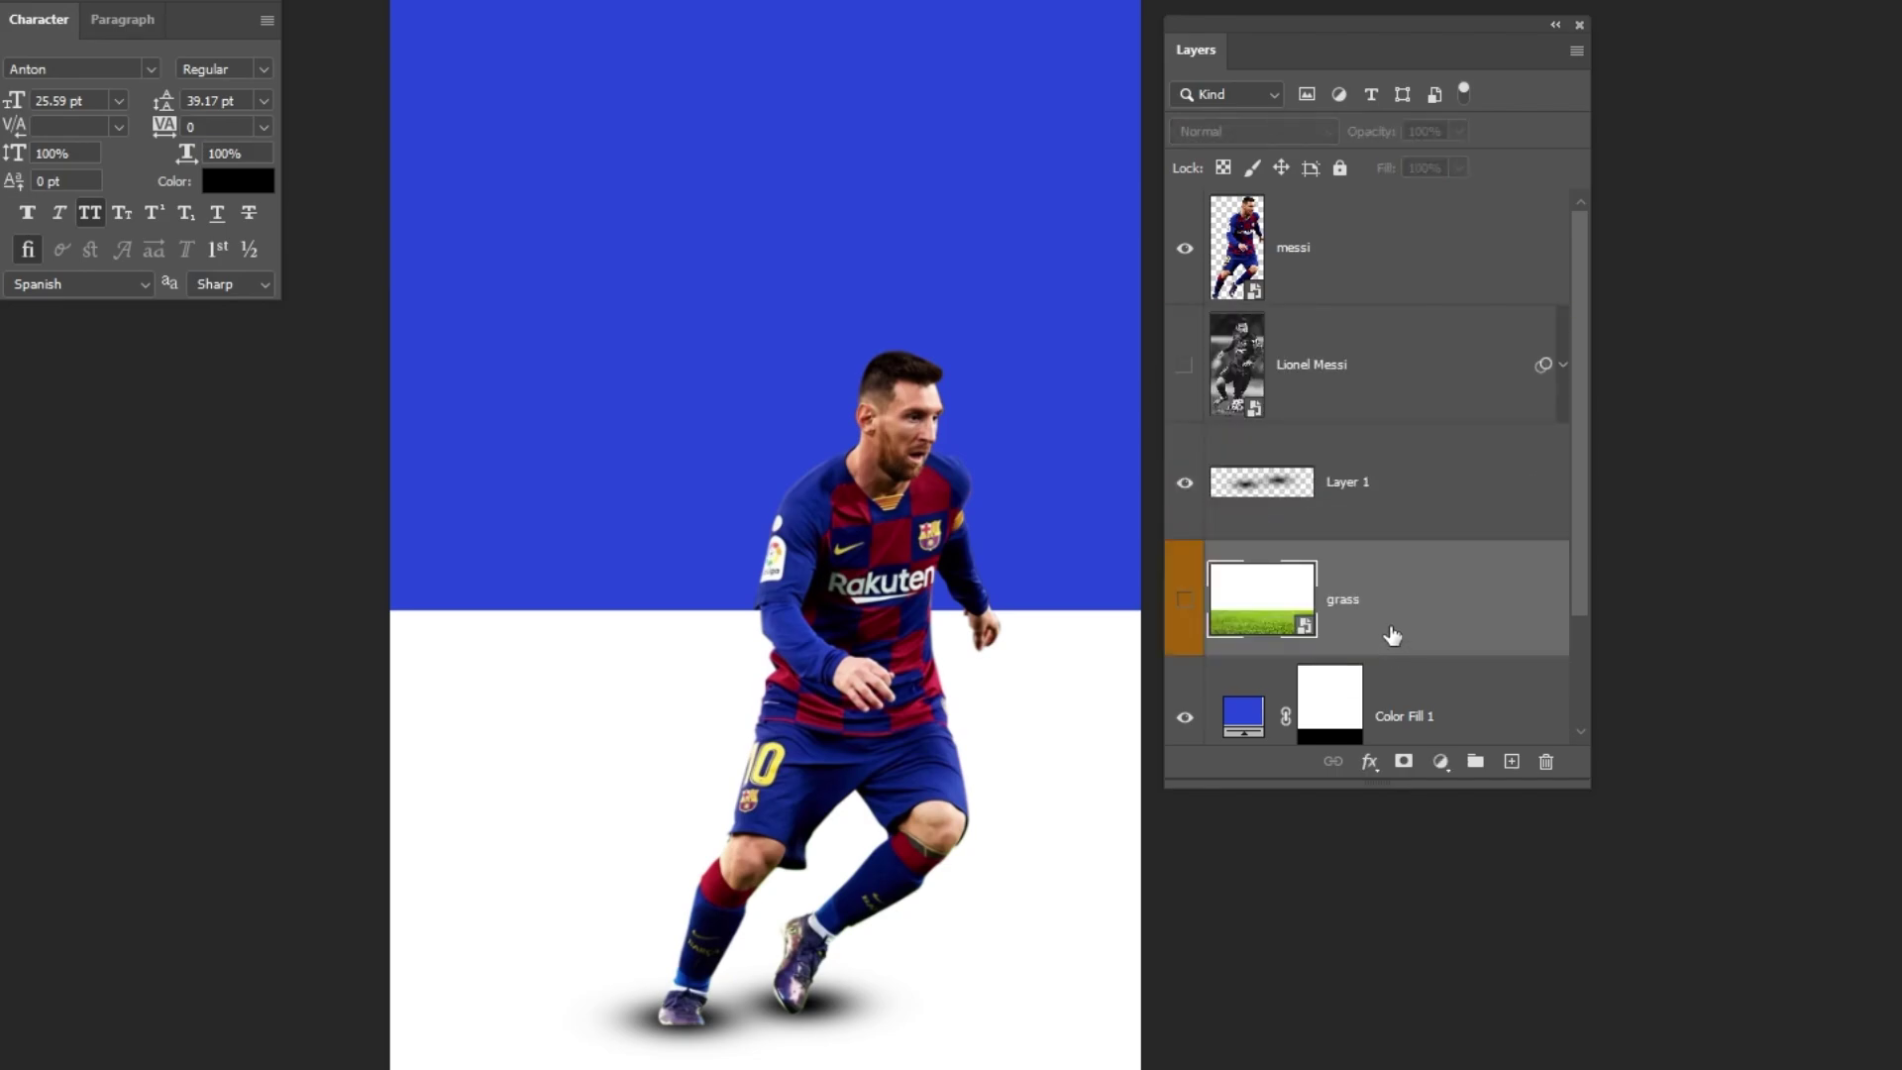
left_click(1184, 604)
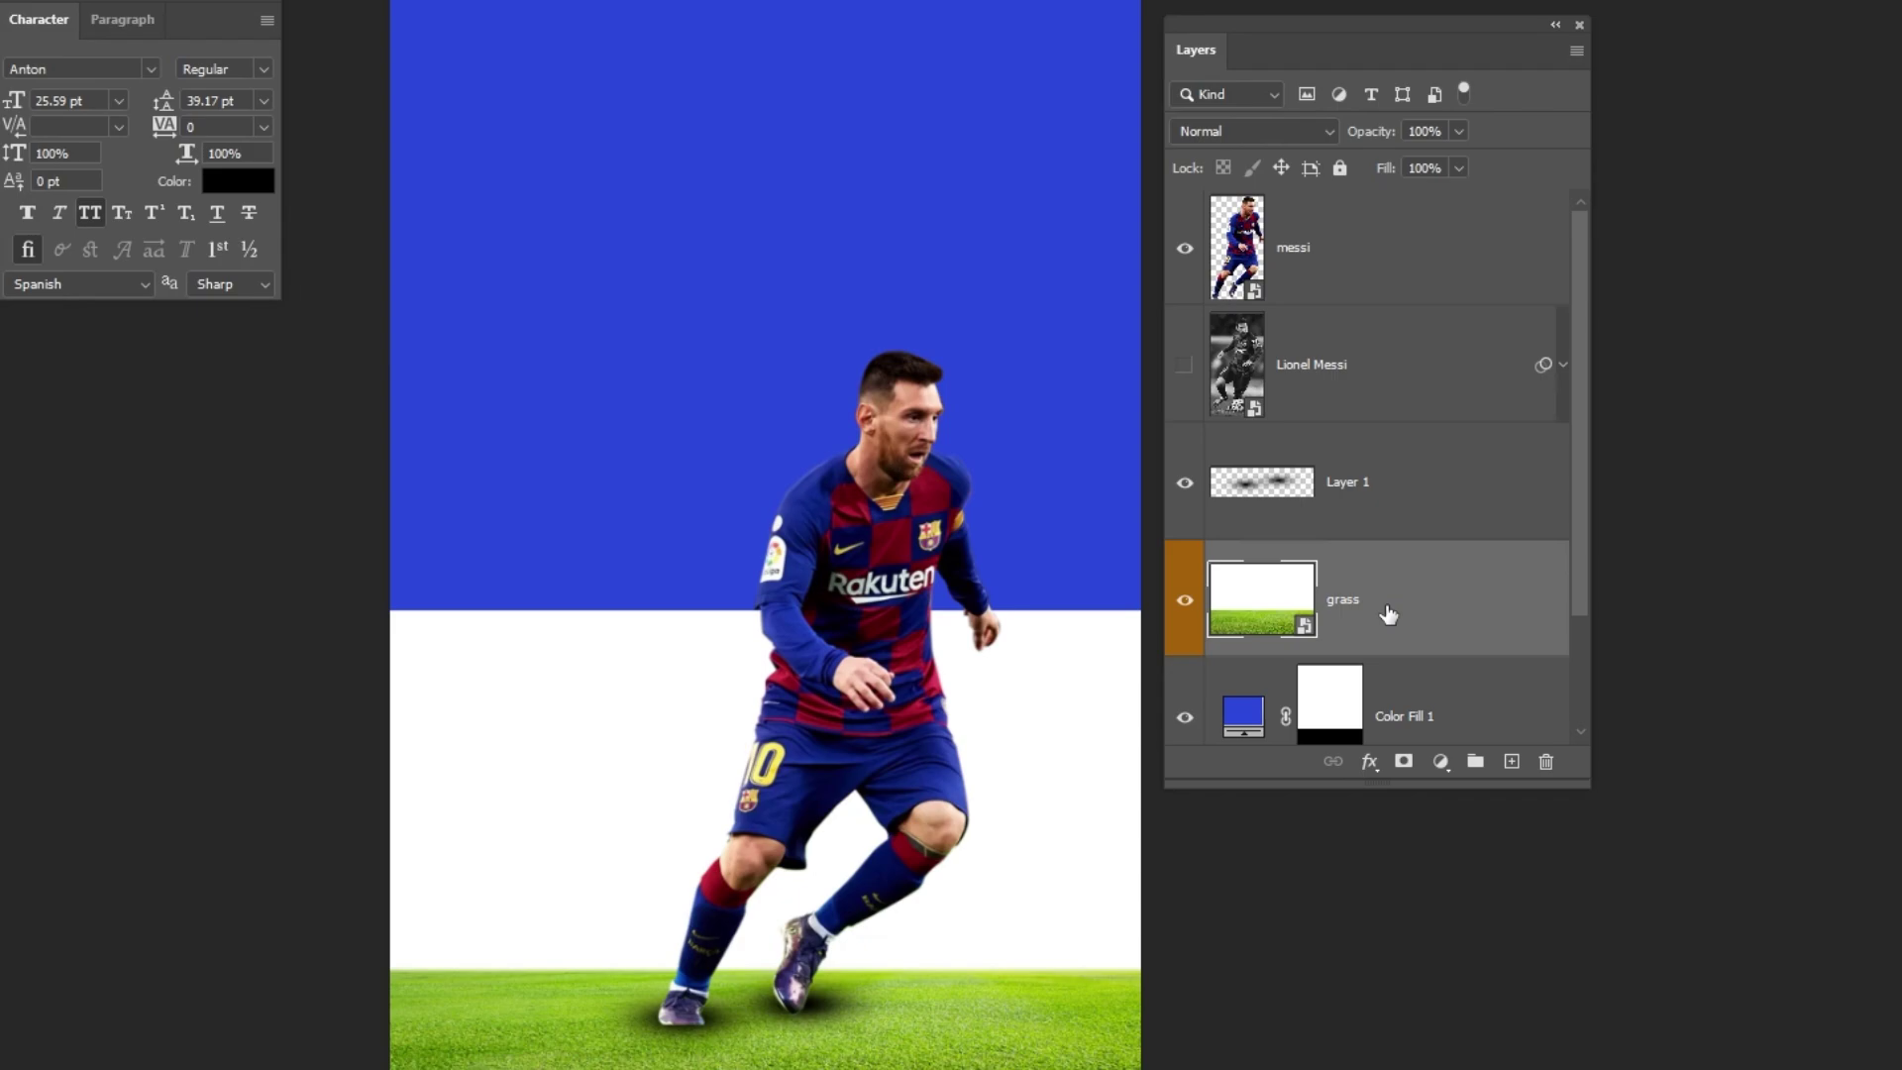
left_click(1401, 763, "alt")
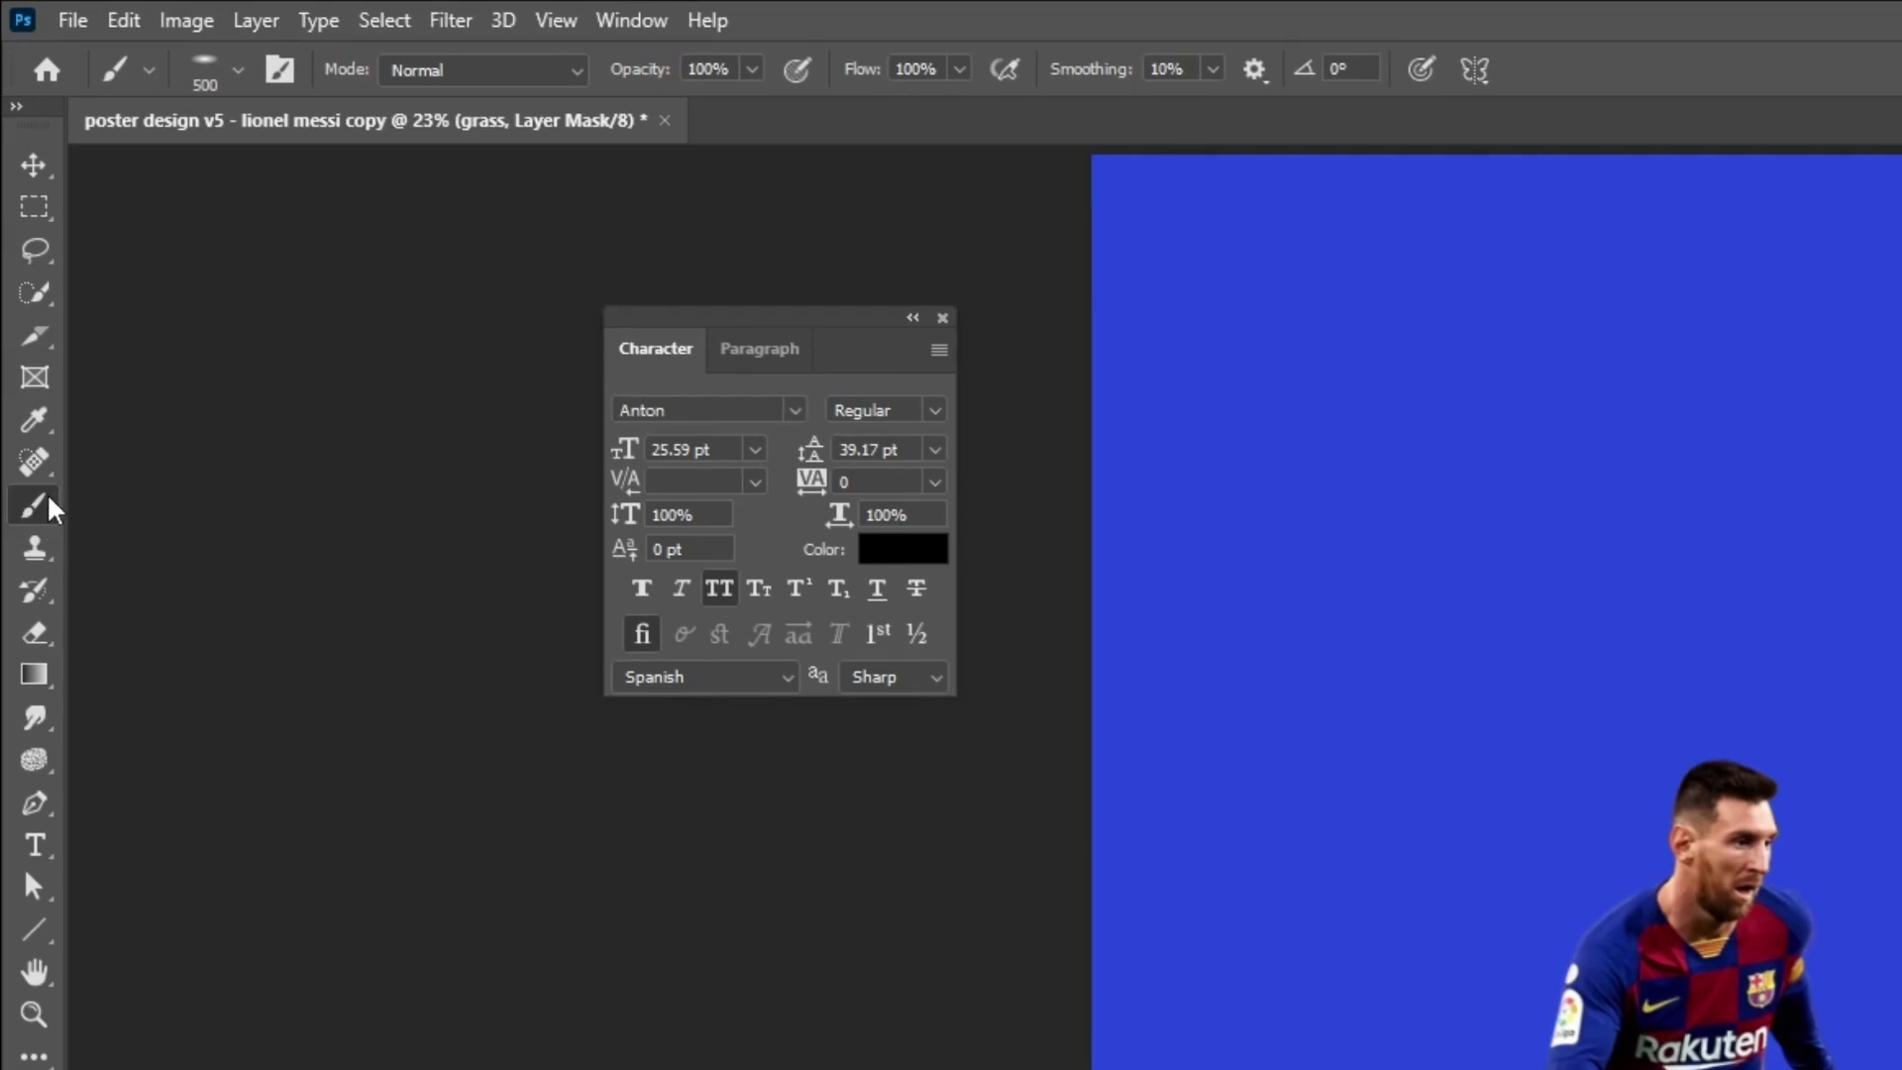
Step: Reveal a patch of grass beneath the player's feet by painting white on the grass mask with a rounded 500 px soft brush
left_click(240, 70)
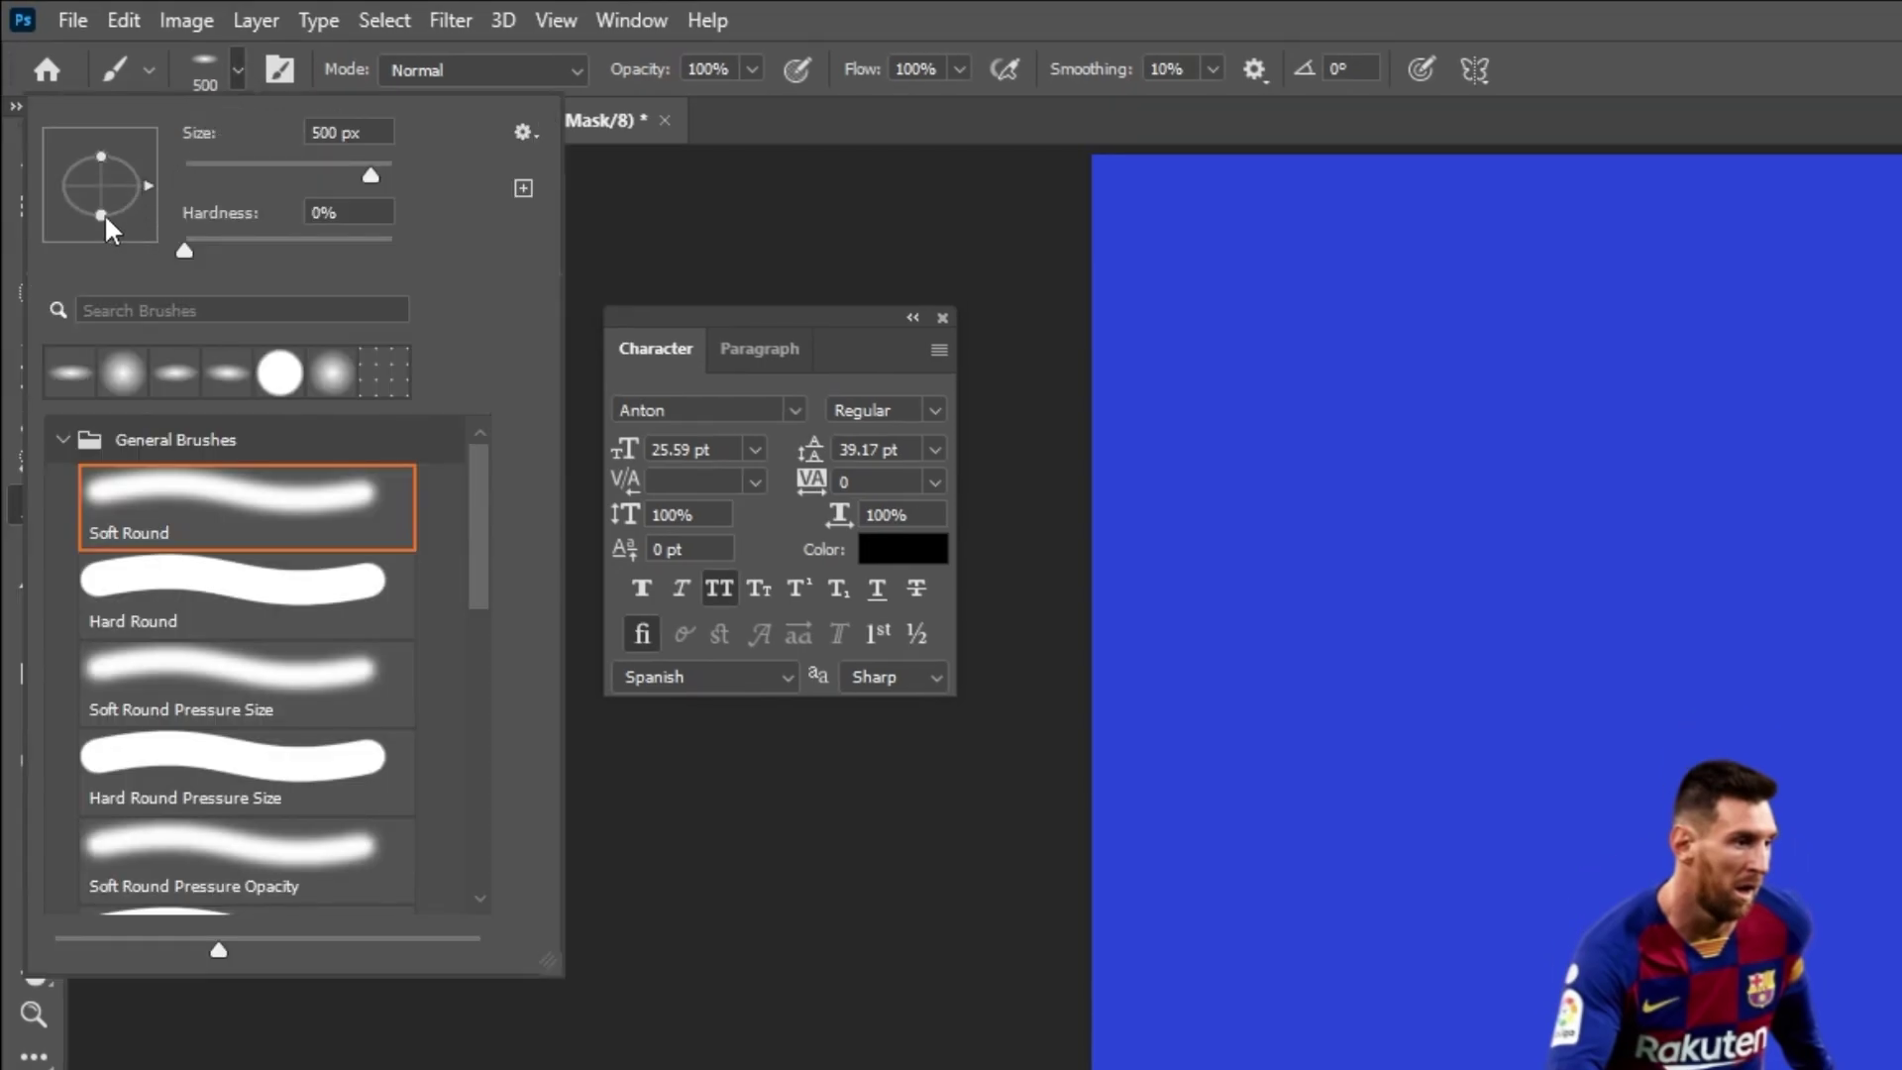
left_click_drag(104, 216, 104, 218)
left_click(239, 70)
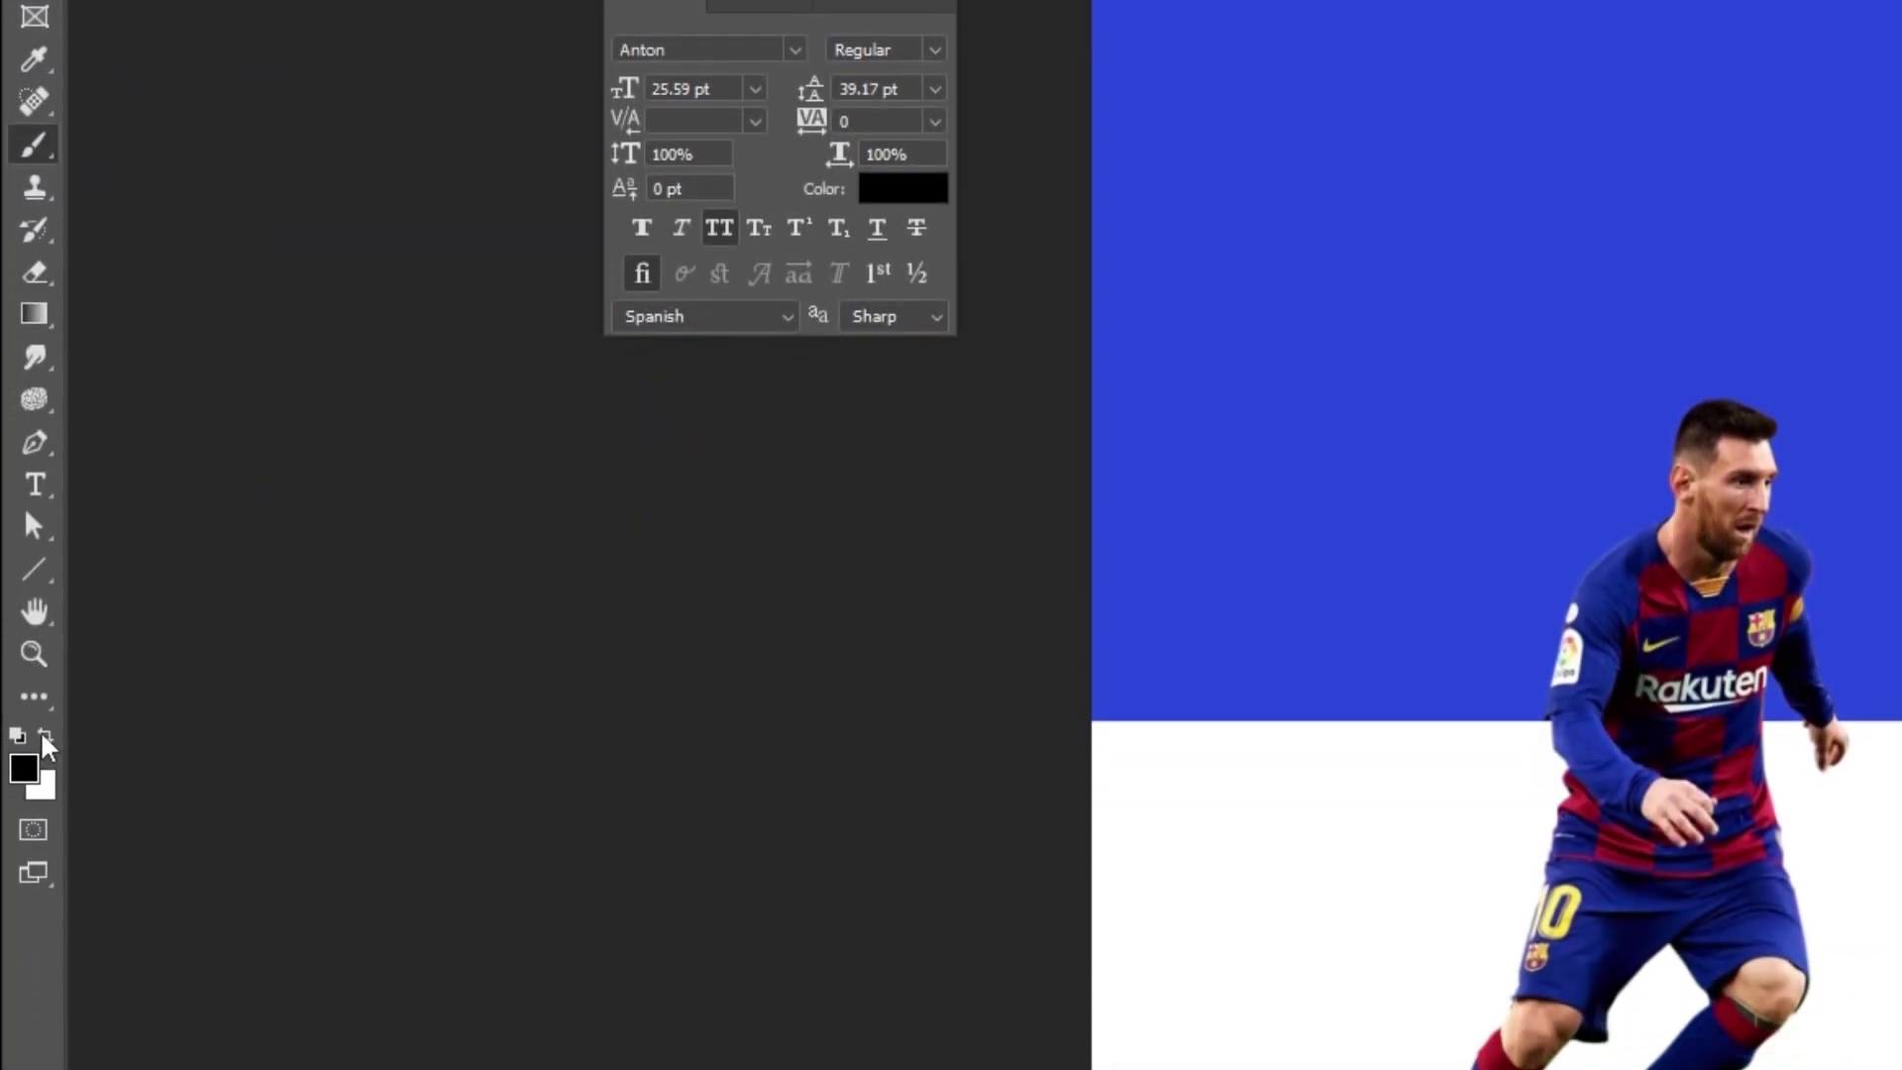
left_click(45, 735)
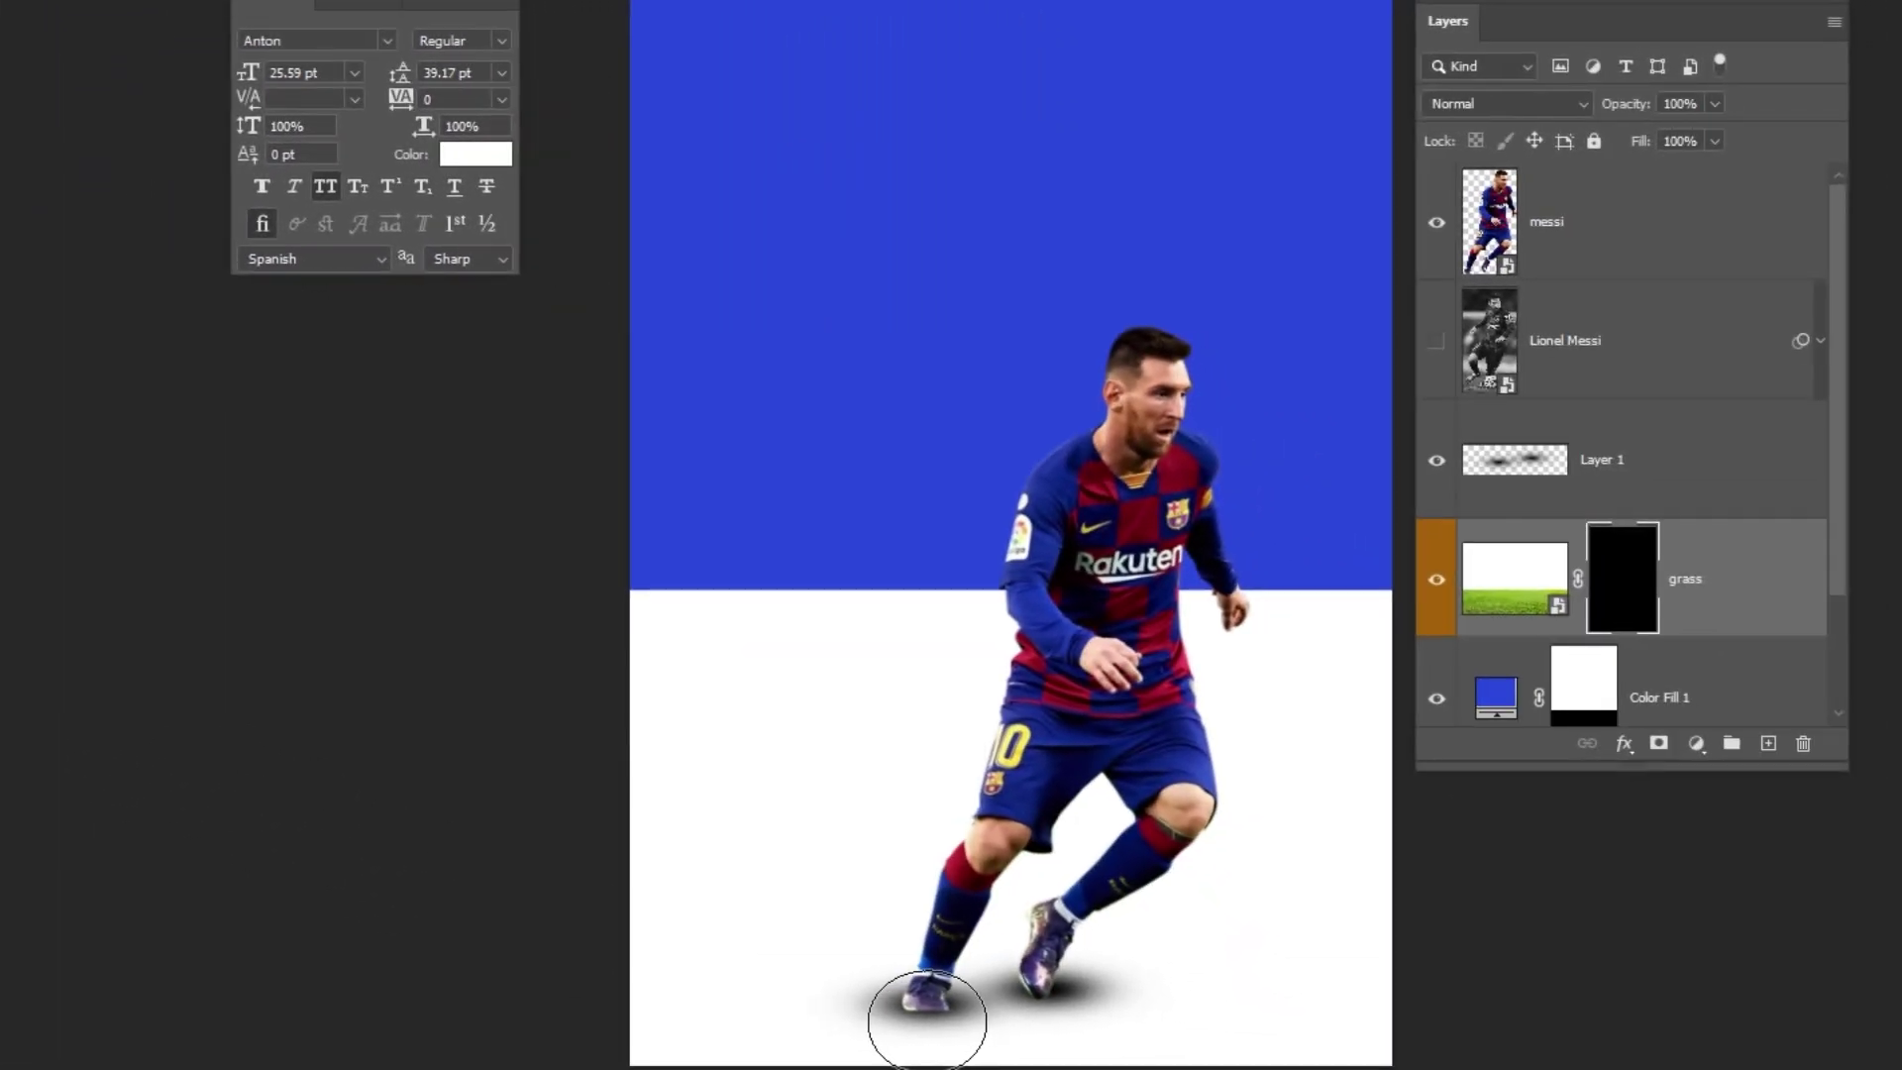
mouse_move(927, 1020)
left_mouse_down()
mouse_move(991, 1025)
mouse_move(862, 1031)
mouse_move(1149, 1035)
mouse_move(1126, 1018)
mouse_move(871, 1019)
mouse_move(1120, 1033)
left_mouse_up()
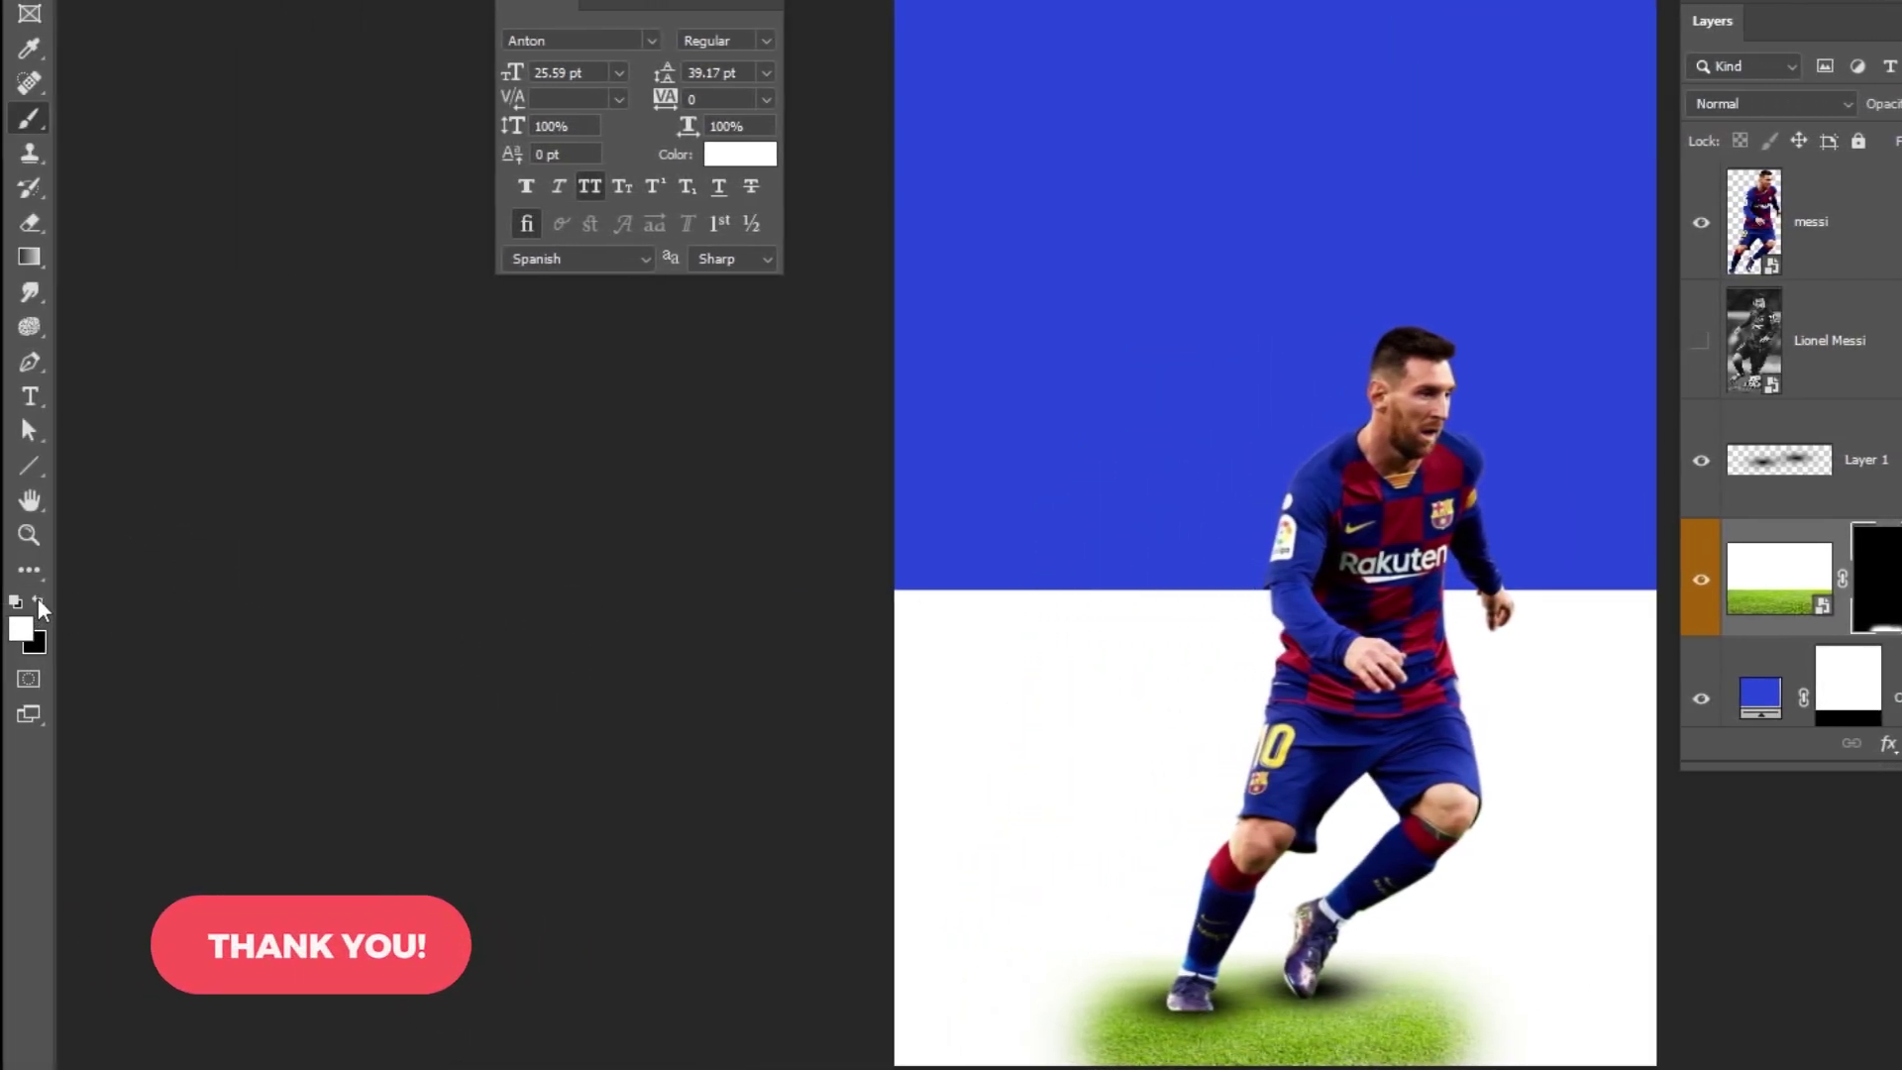
Step: Fade the edges of the grass patch by painting black on its mask at 54% flow
left_click(39, 608)
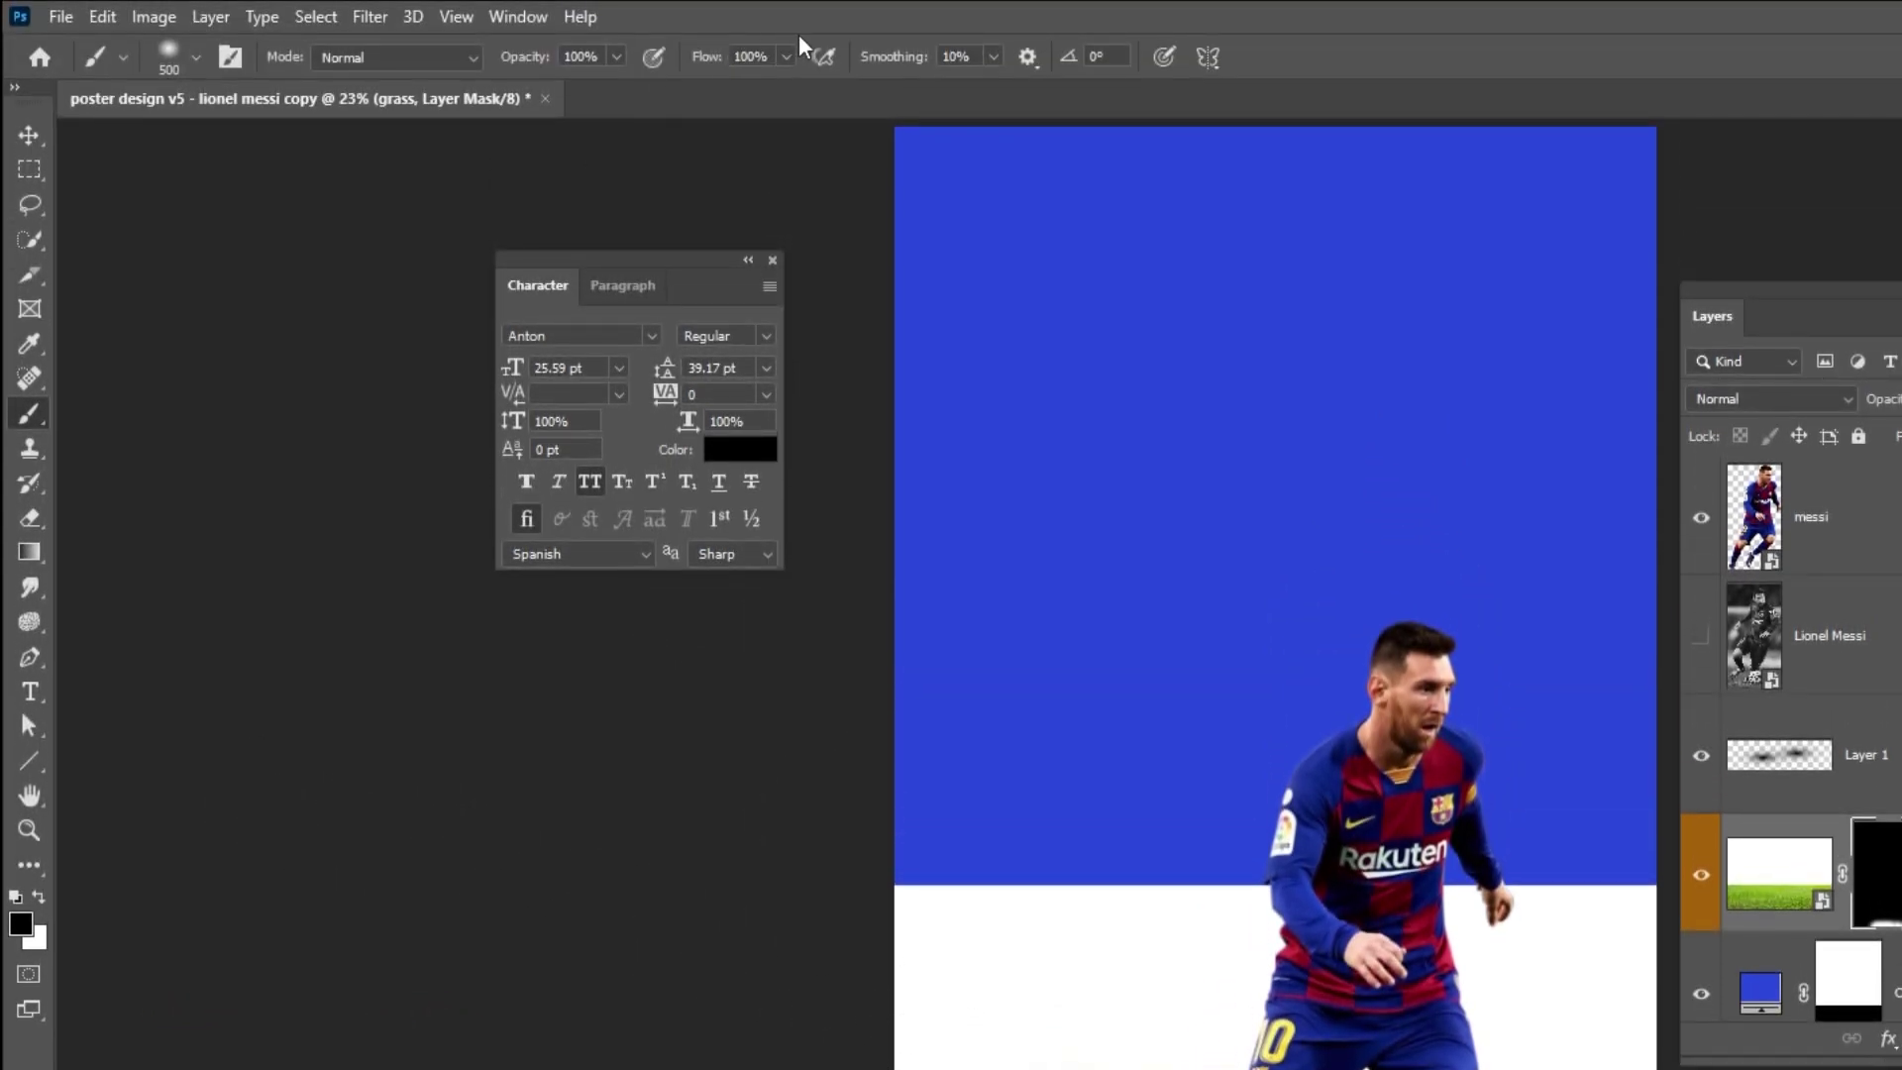
left_click(787, 58)
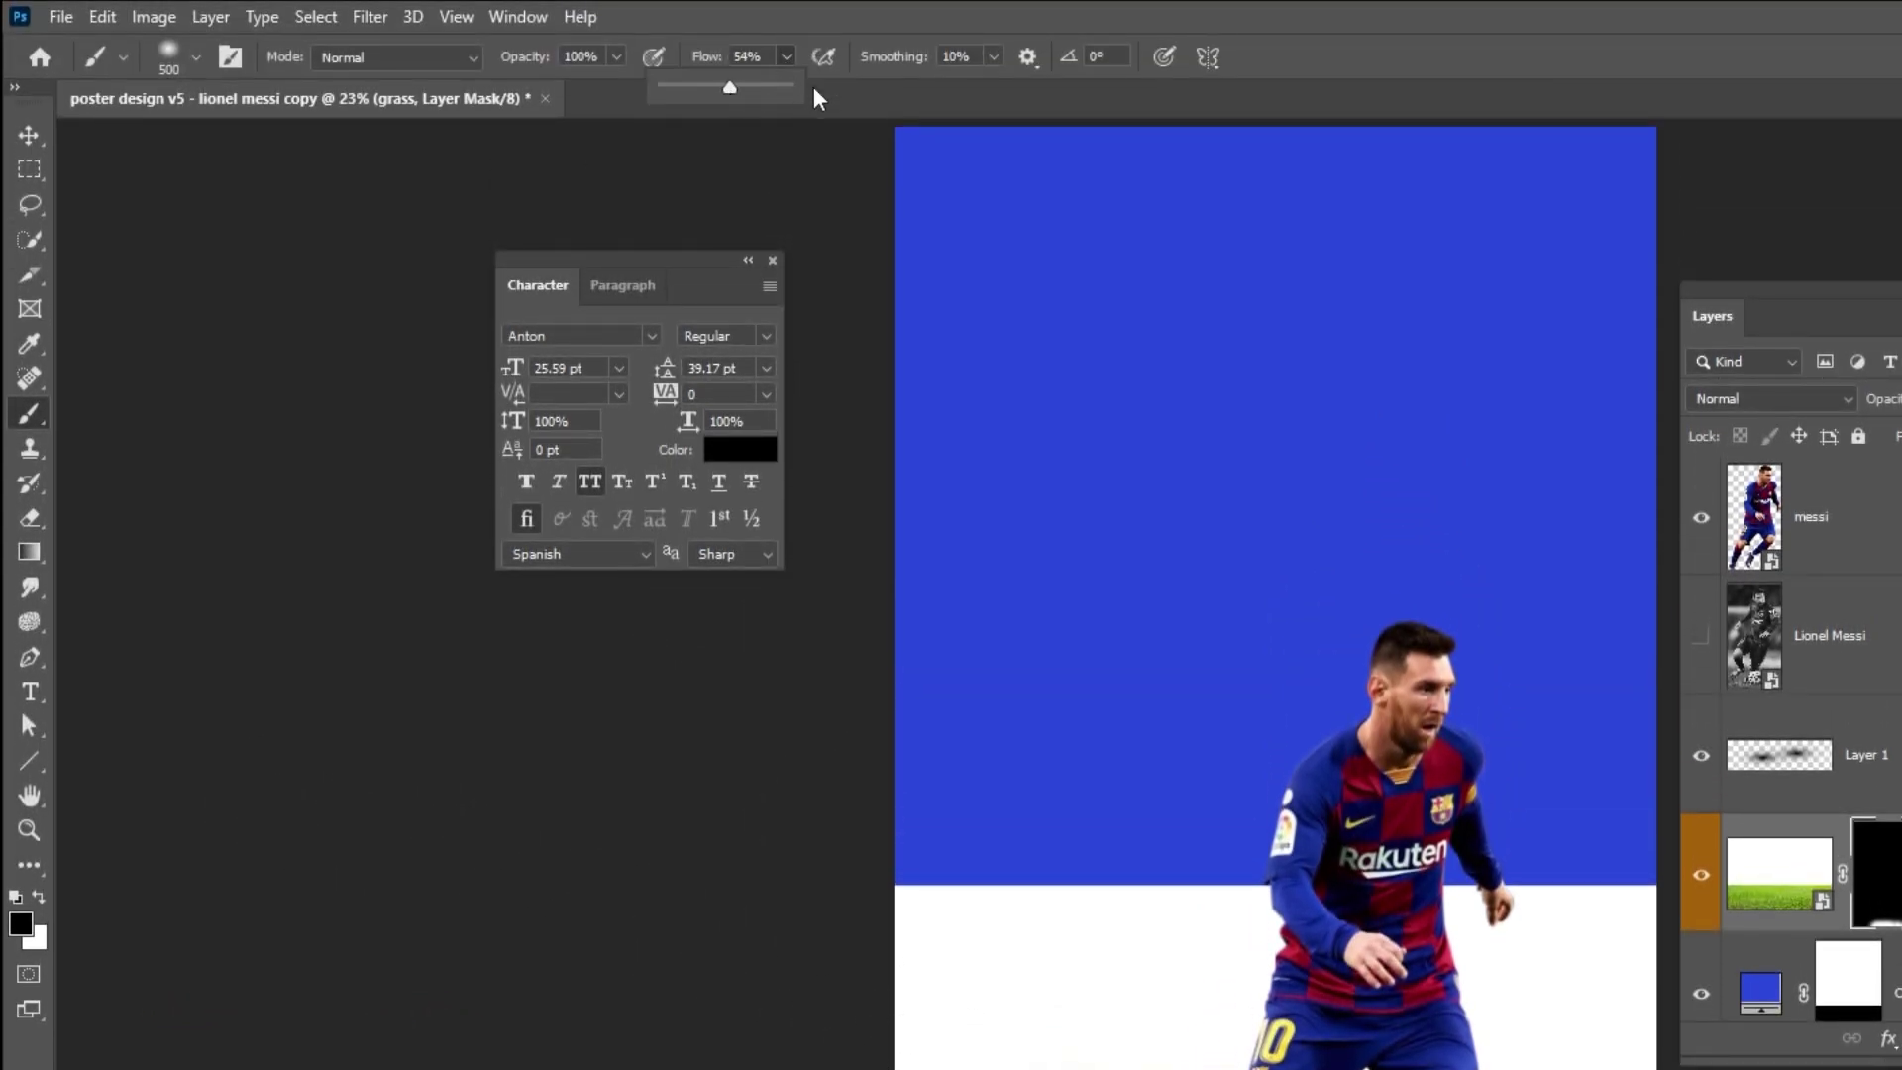
left_click(790, 56)
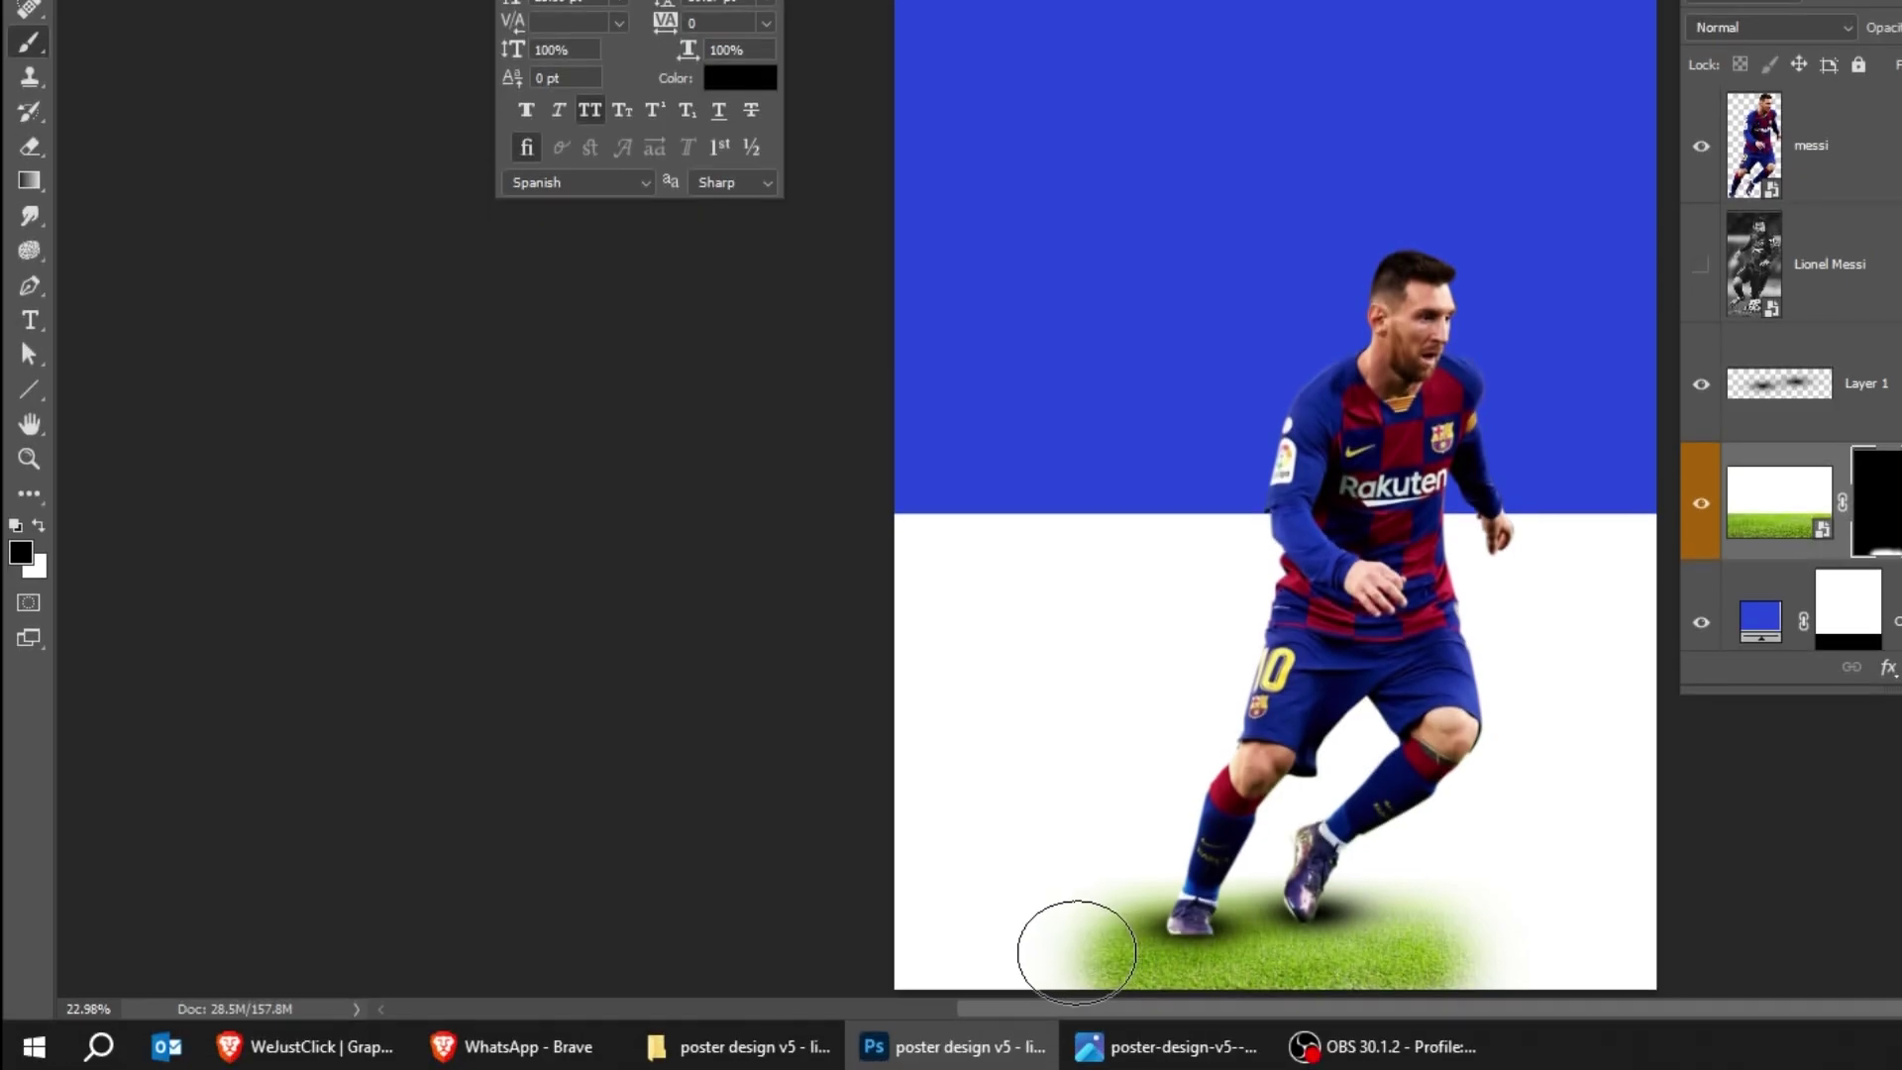
mouse_move(1067, 969)
left_mouse_down()
mouse_move(1268, 993)
mouse_move(1419, 967)
mouse_move(1600, 875)
mouse_move(1465, 982)
mouse_move(1418, 1002)
left_mouse_up()
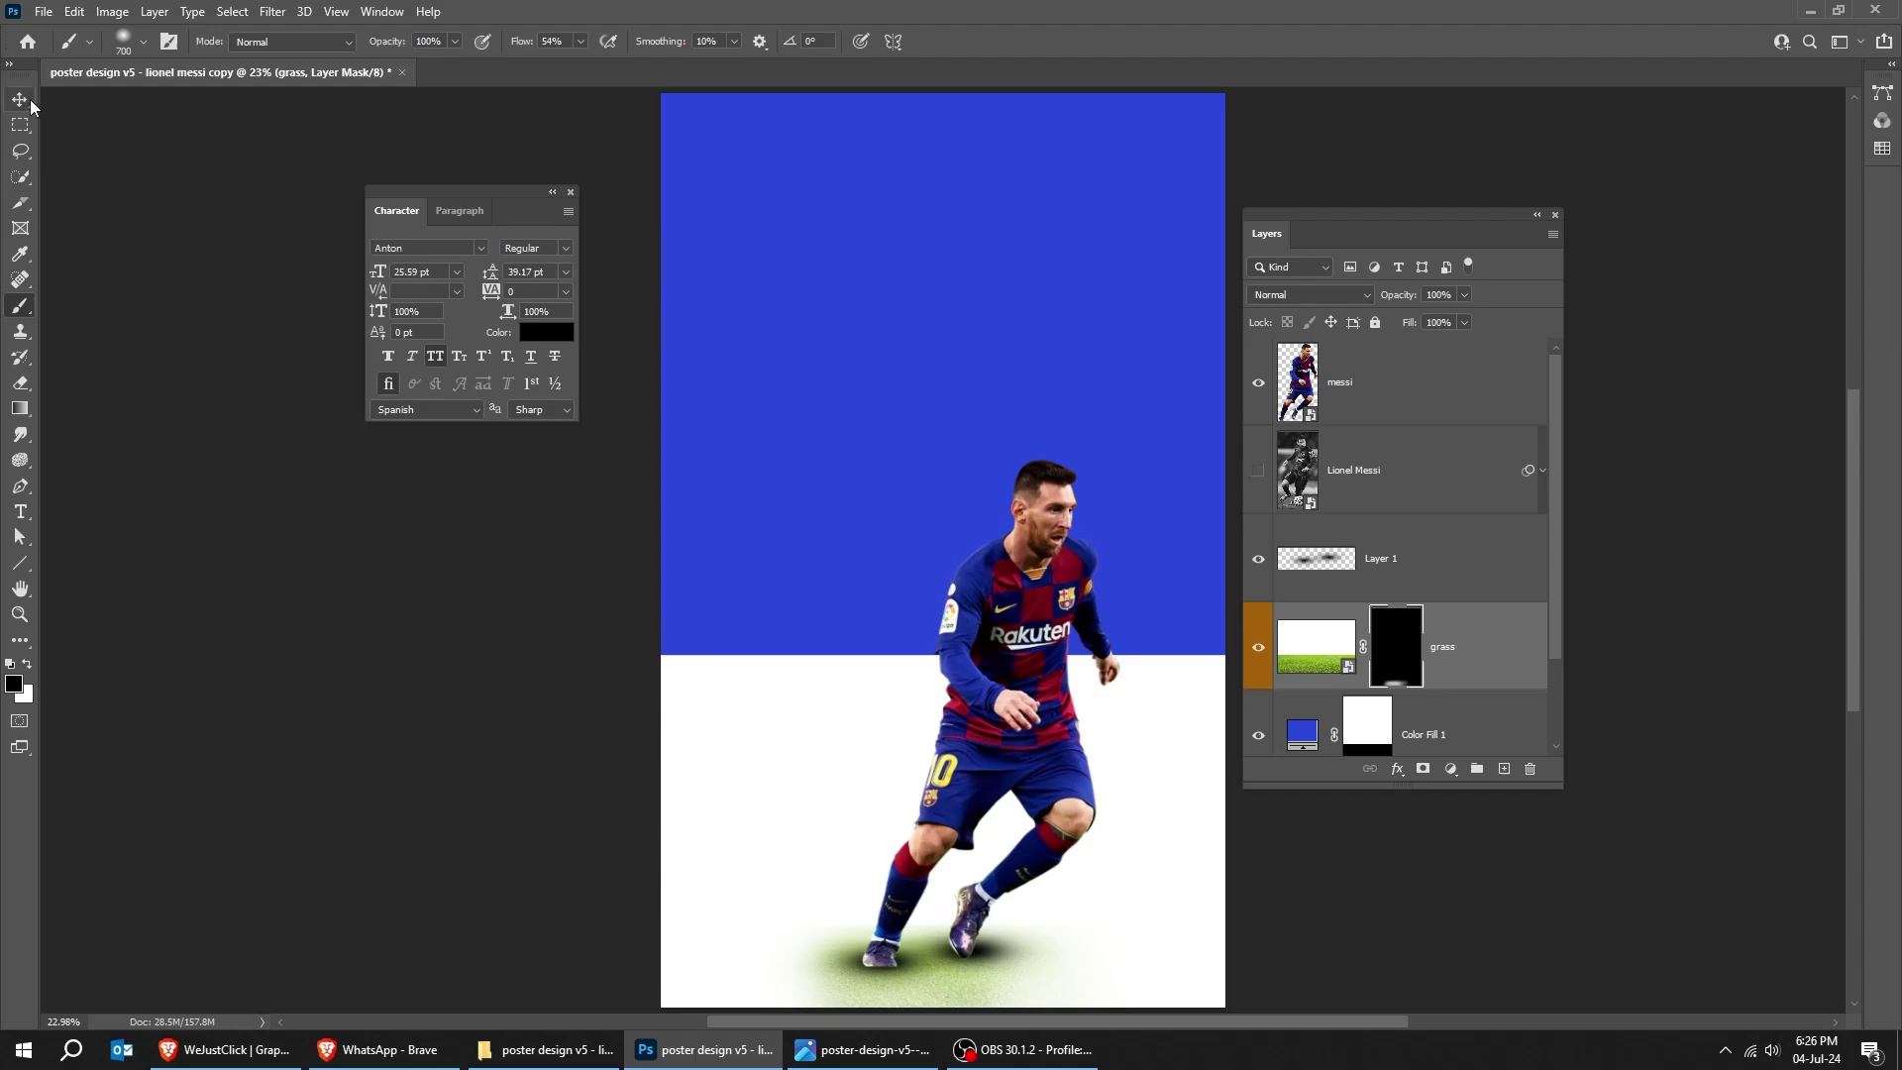
Step: Place the black-and-white Lionel Messi layer directly above Color Fill 1 and make it visible
left_click(30, 102)
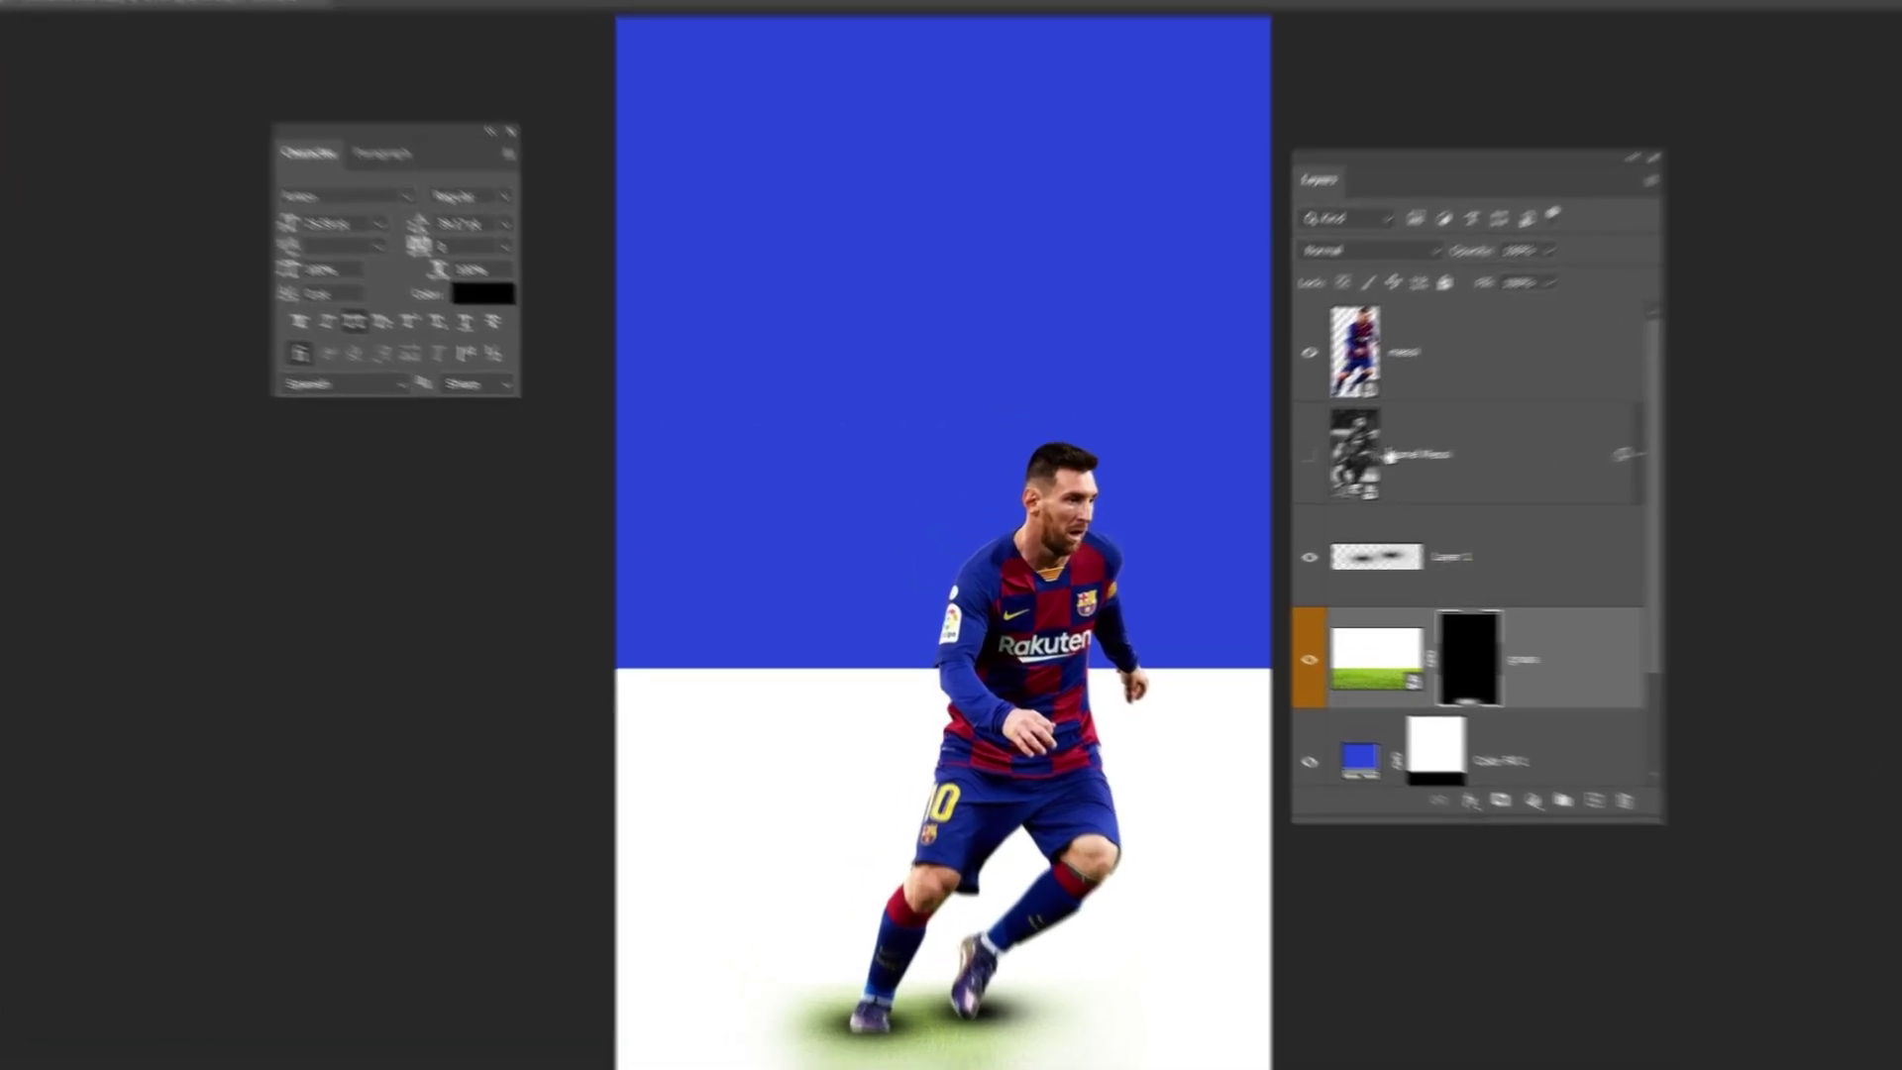
left_click(1364, 470)
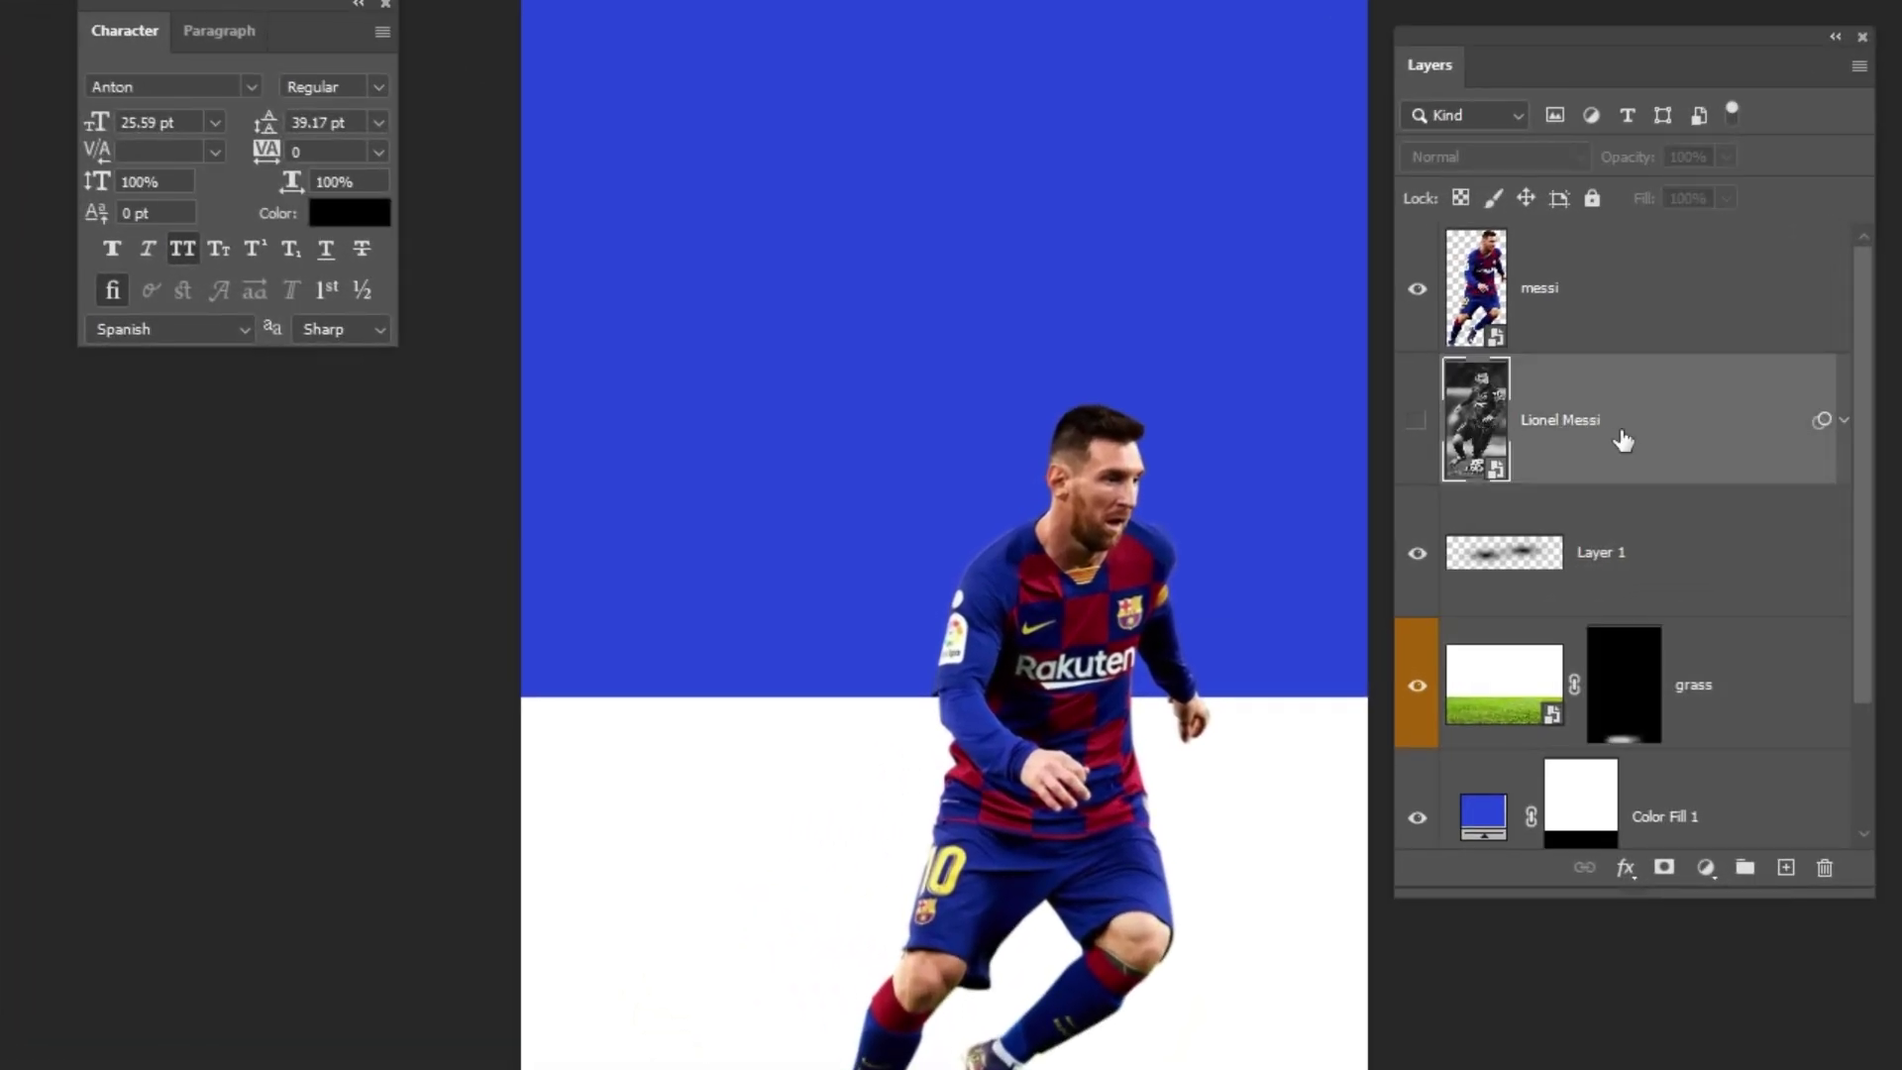
left_click_drag(1674, 434, 1746, 732)
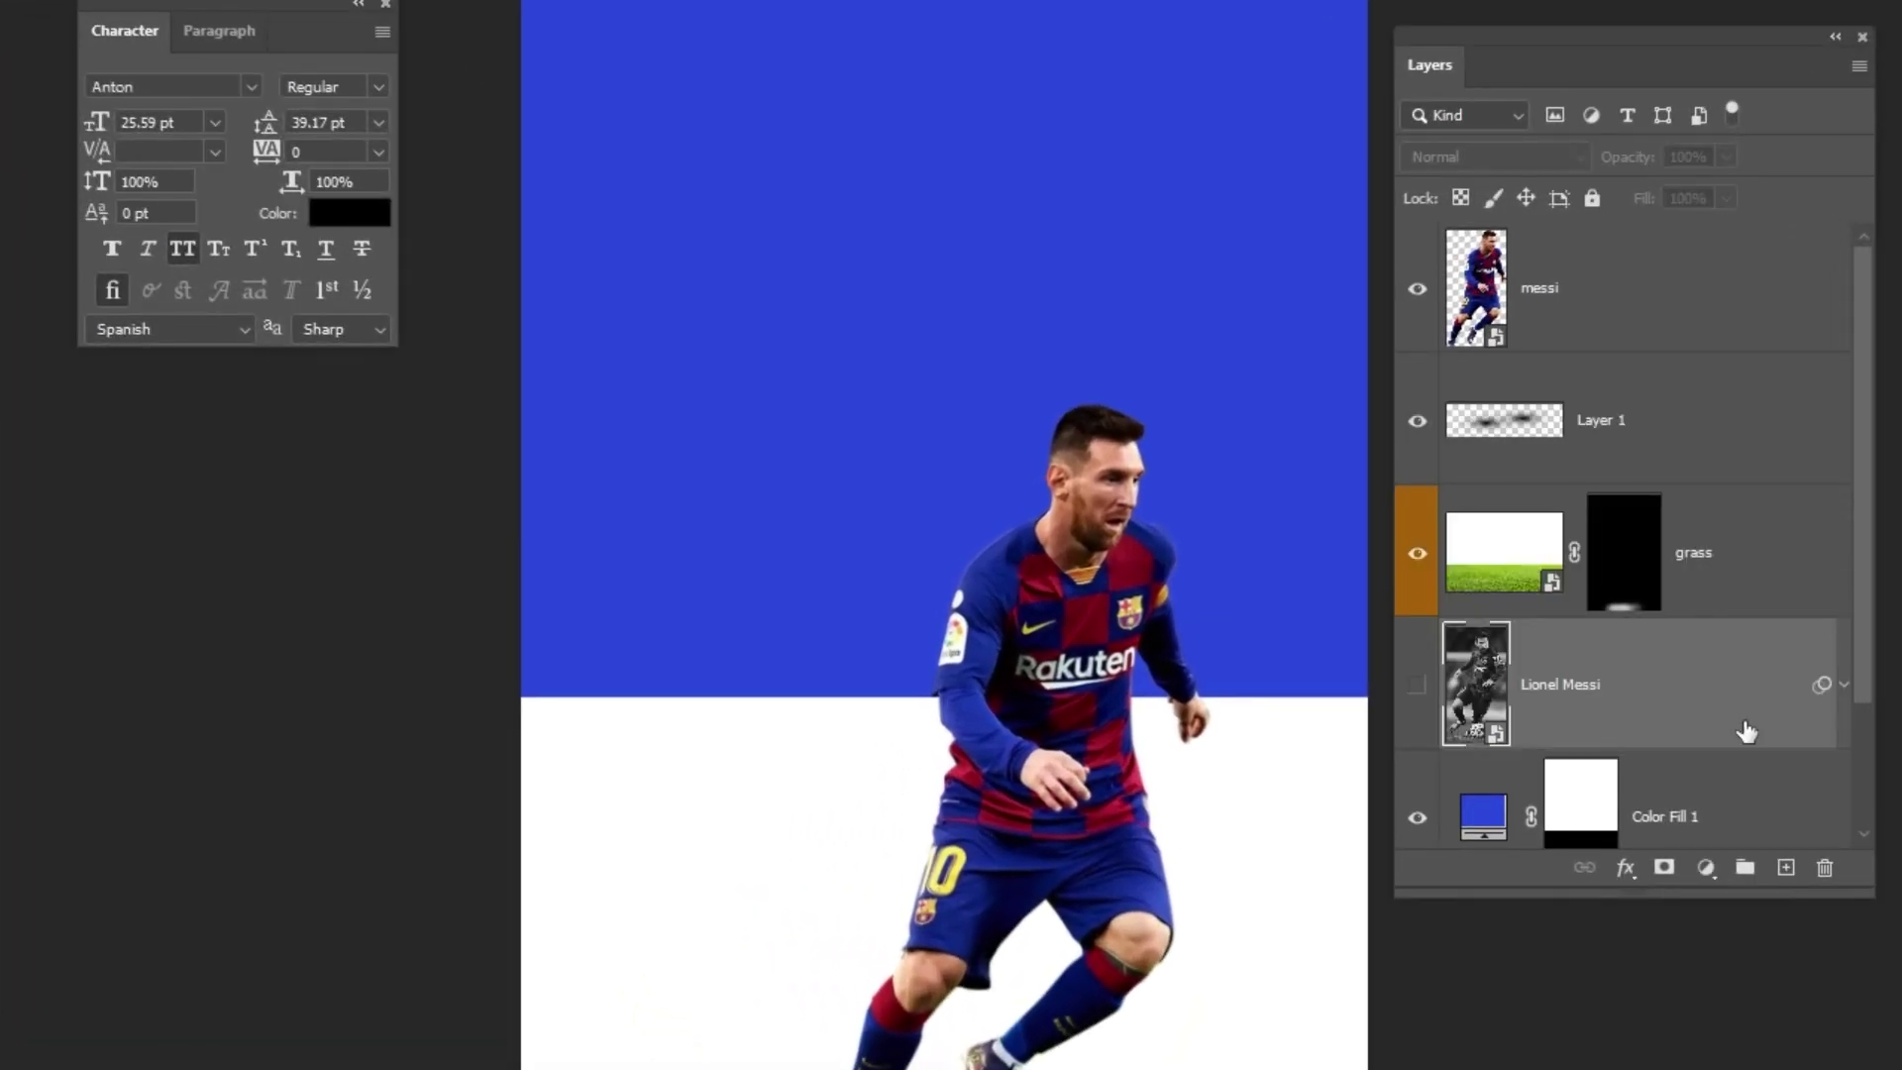
left_click(1415, 685)
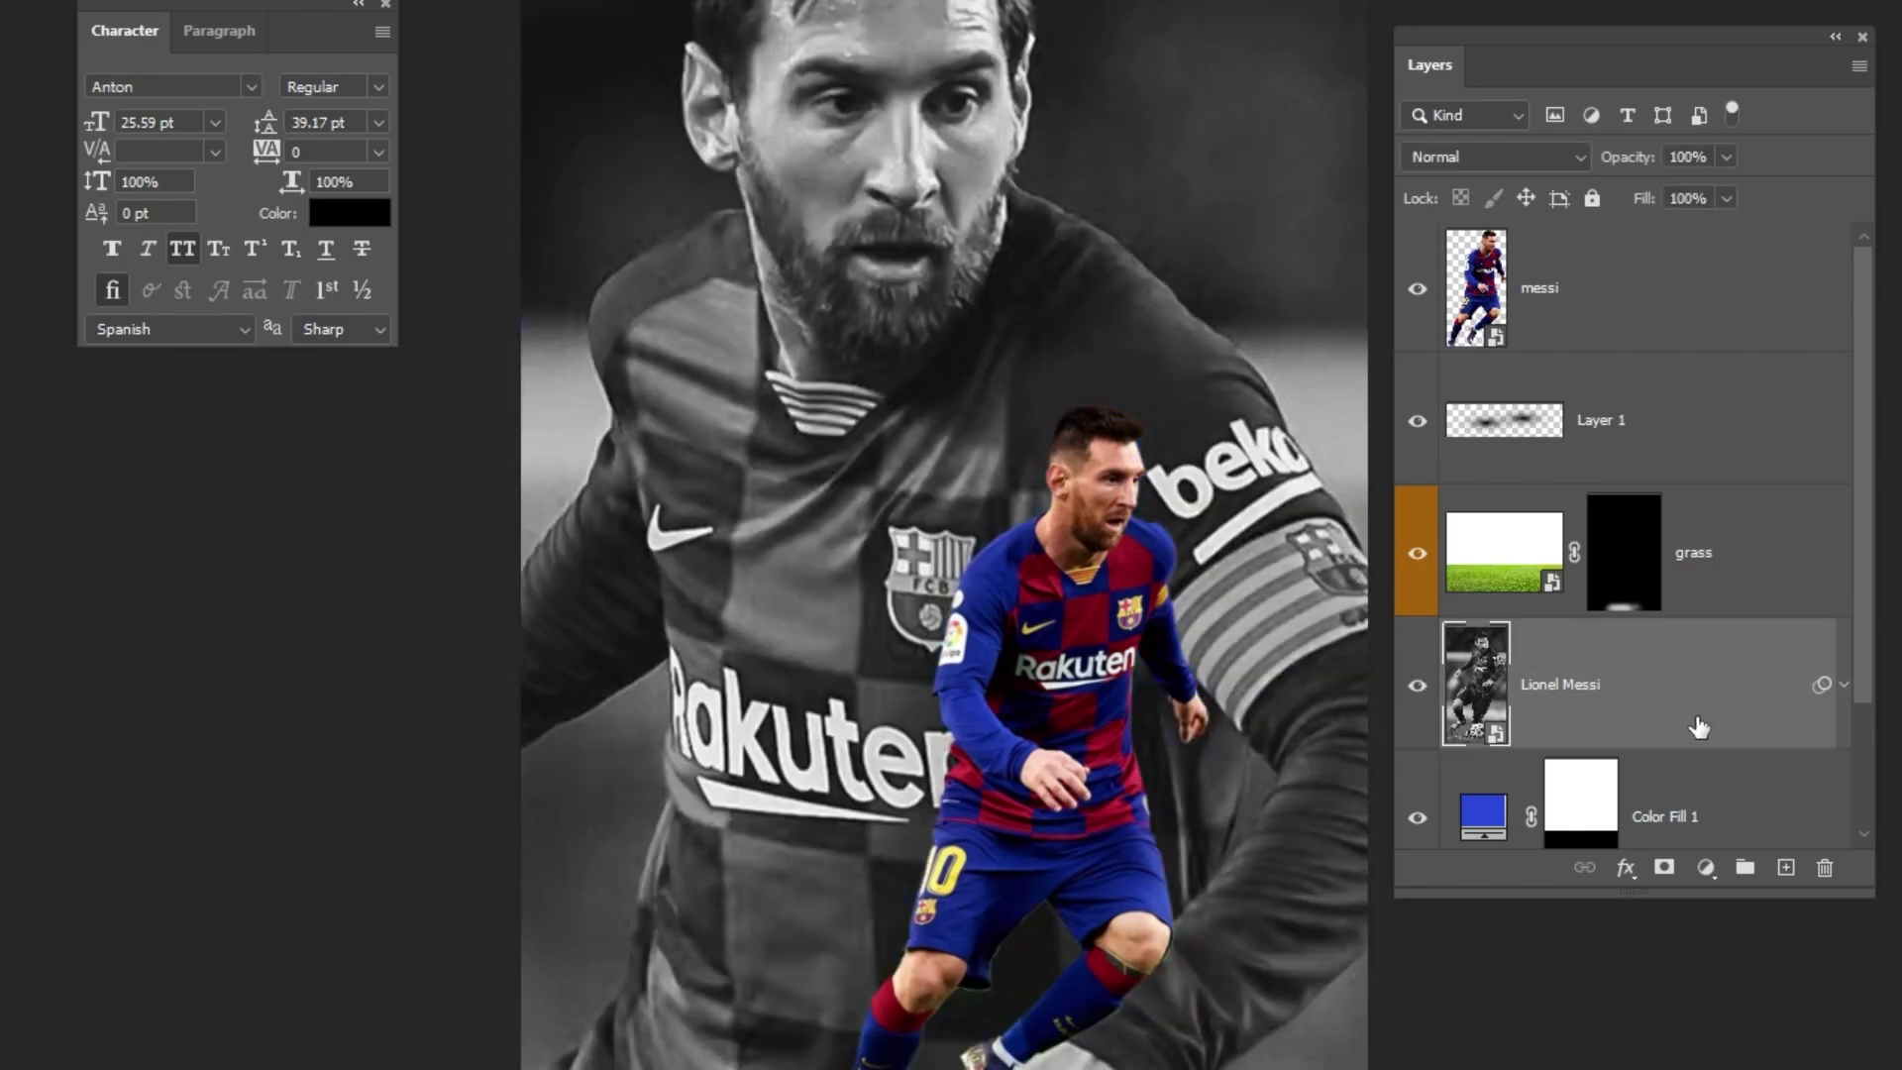
Step: Clip the black-and-white Lionel Messi layer to Color Fill 1 and set its blend mode to Luminosity
scroll(1605, 614, "down", 1)
right_click(1578, 557)
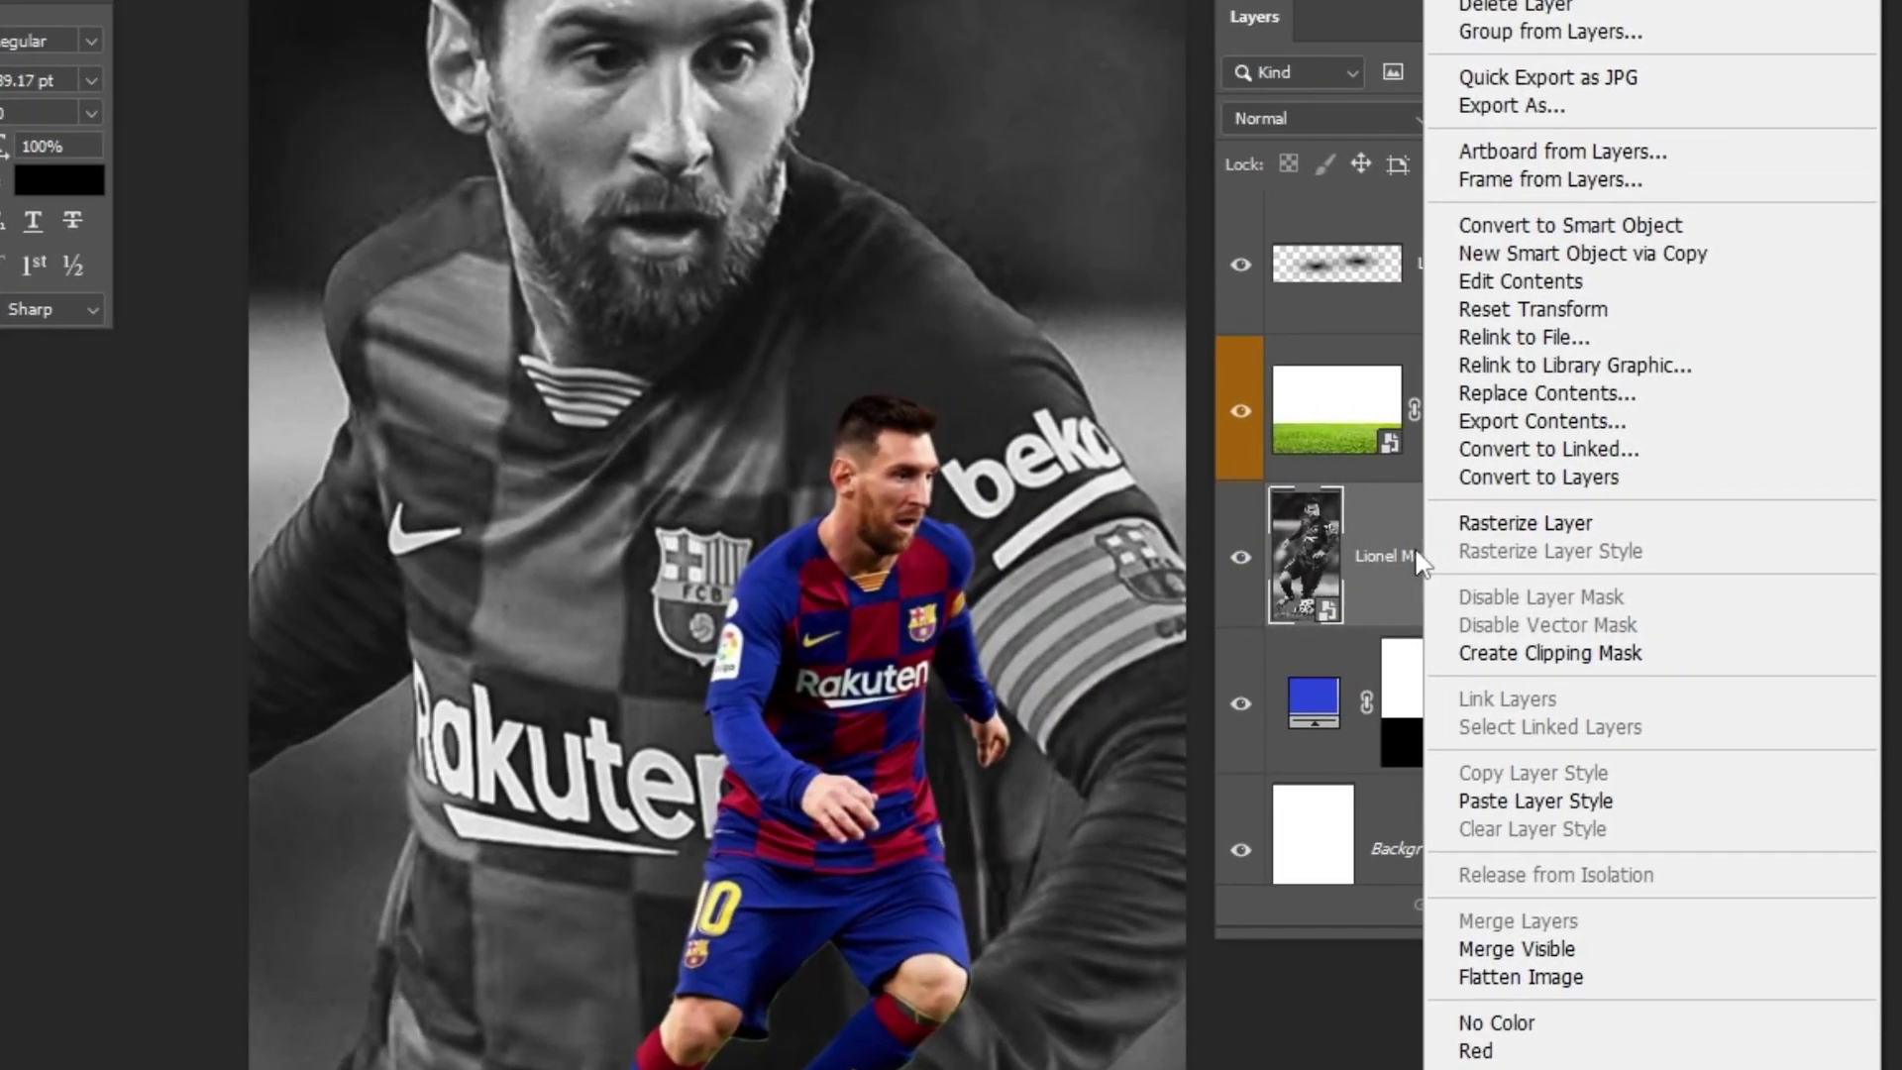
left_click(1496, 654)
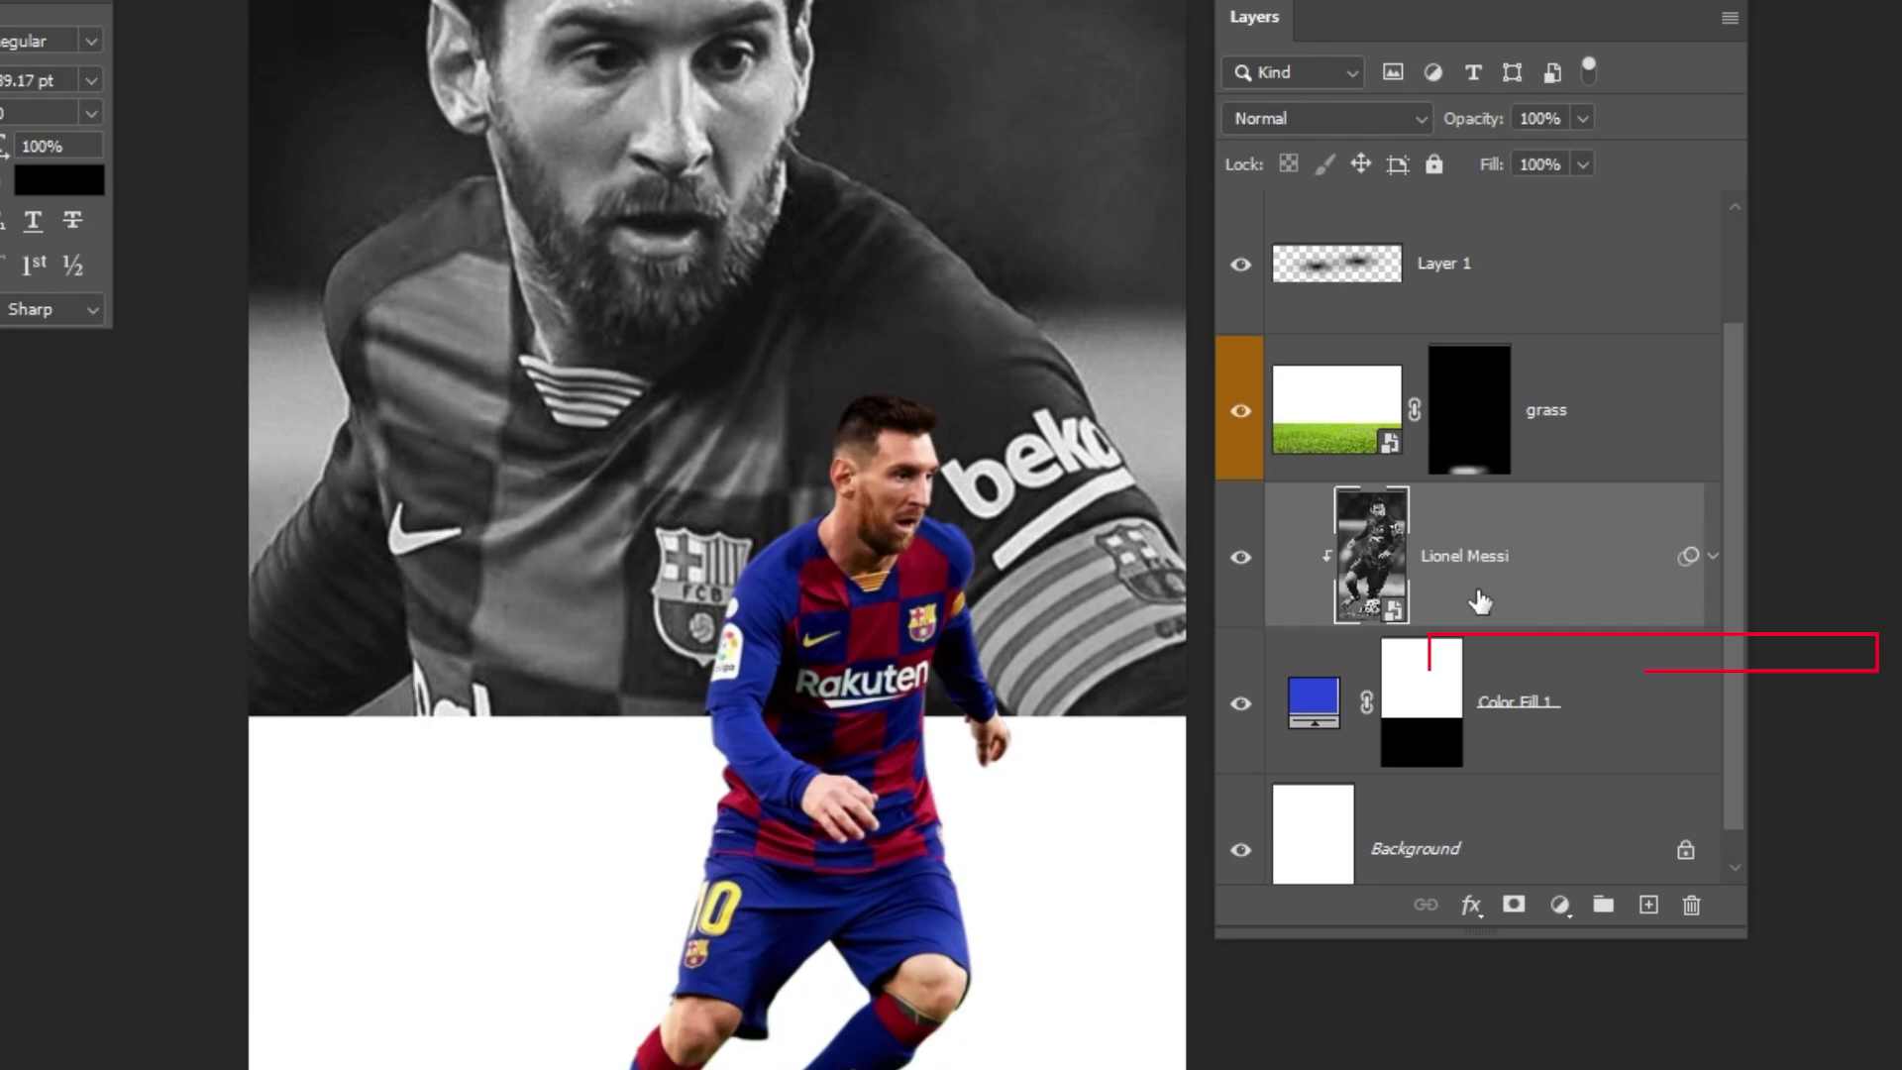
left_click(1358, 117)
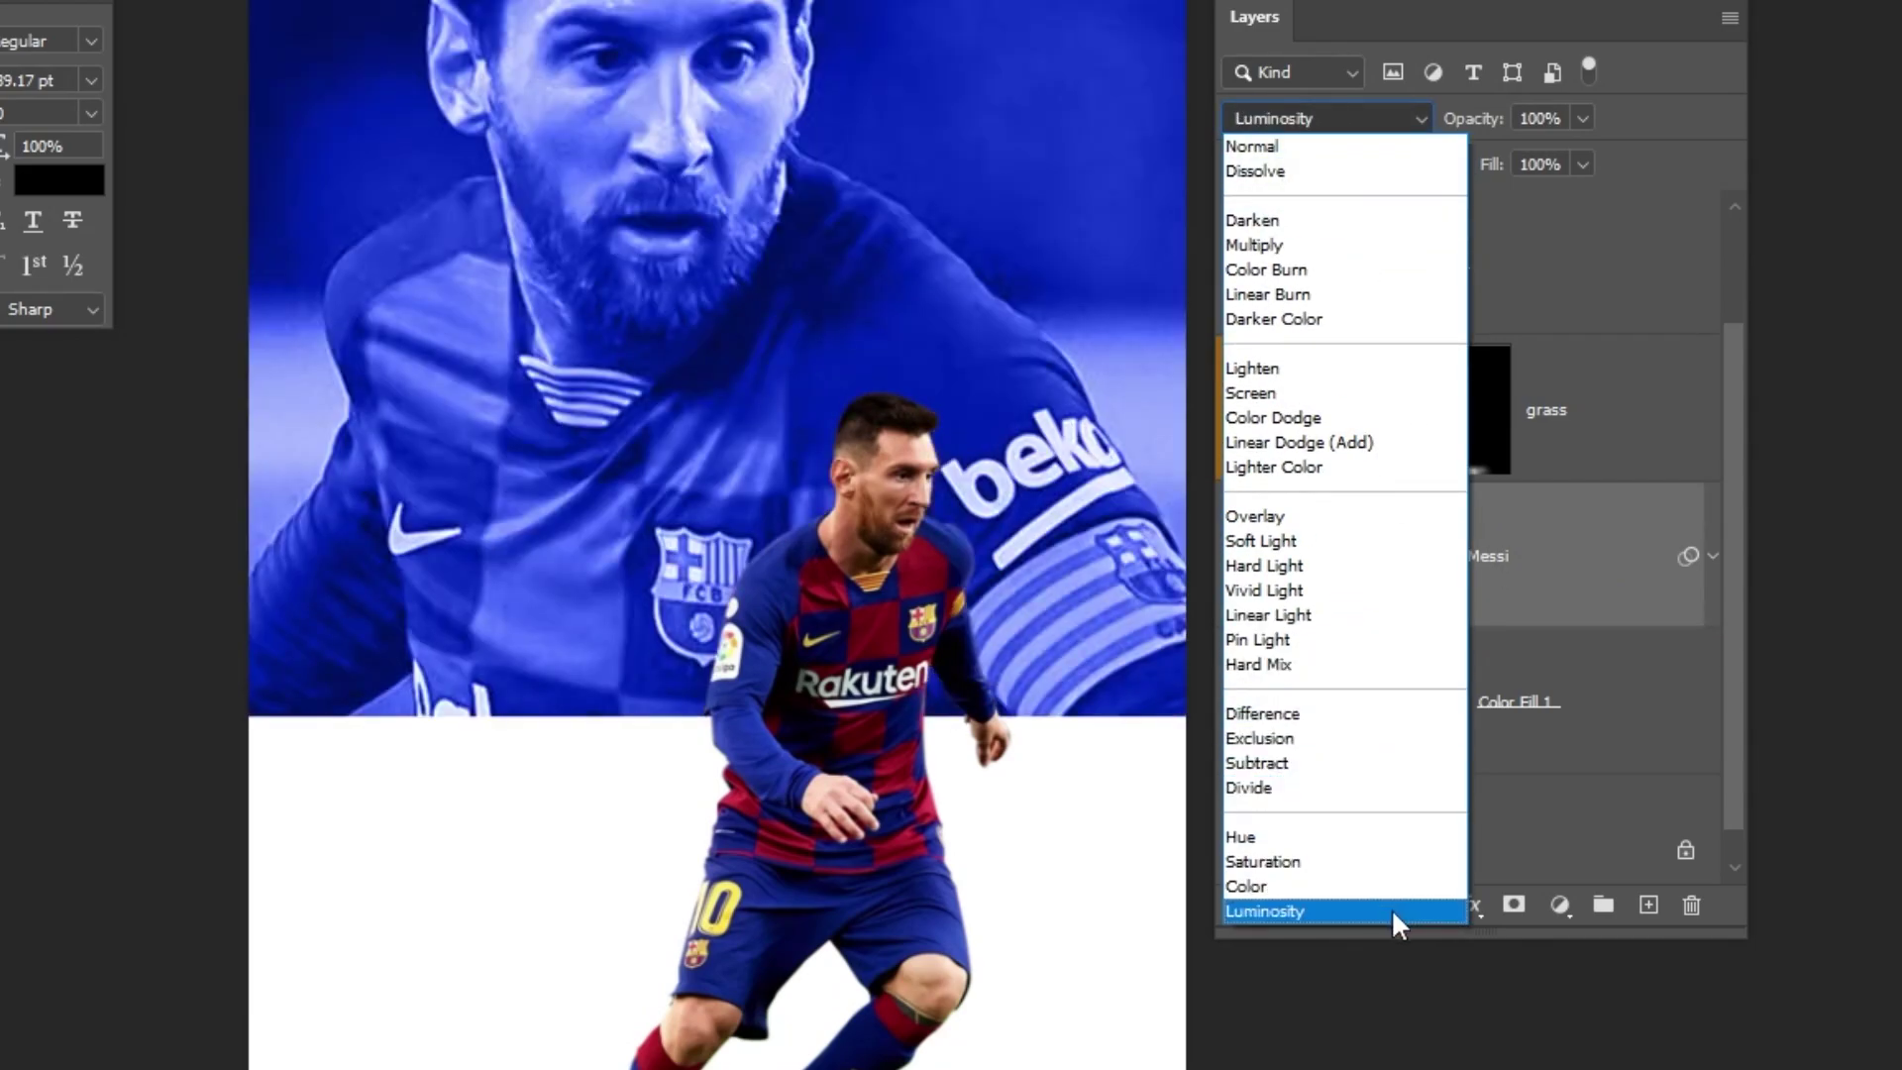
left_click(1391, 908)
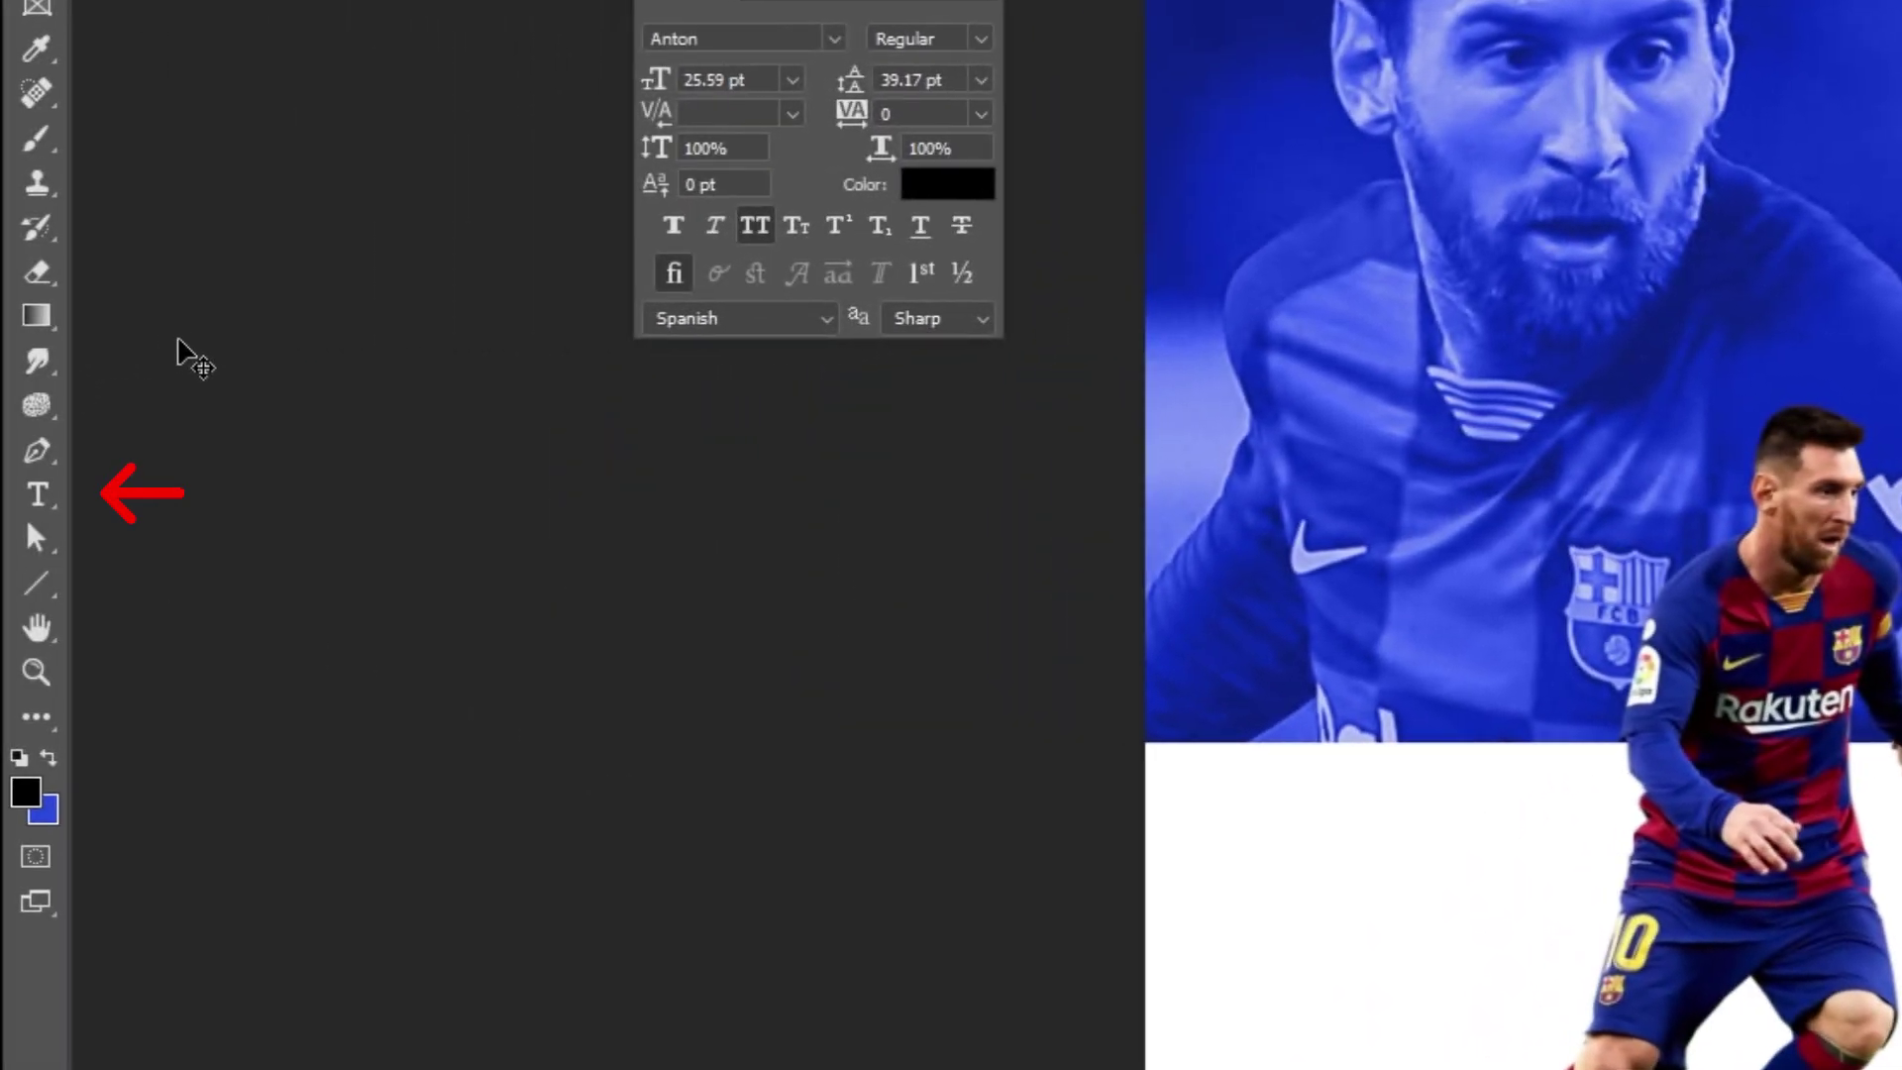
Step: Set the Type tool's font to Montserrat in the Semi Bold style
key("t")
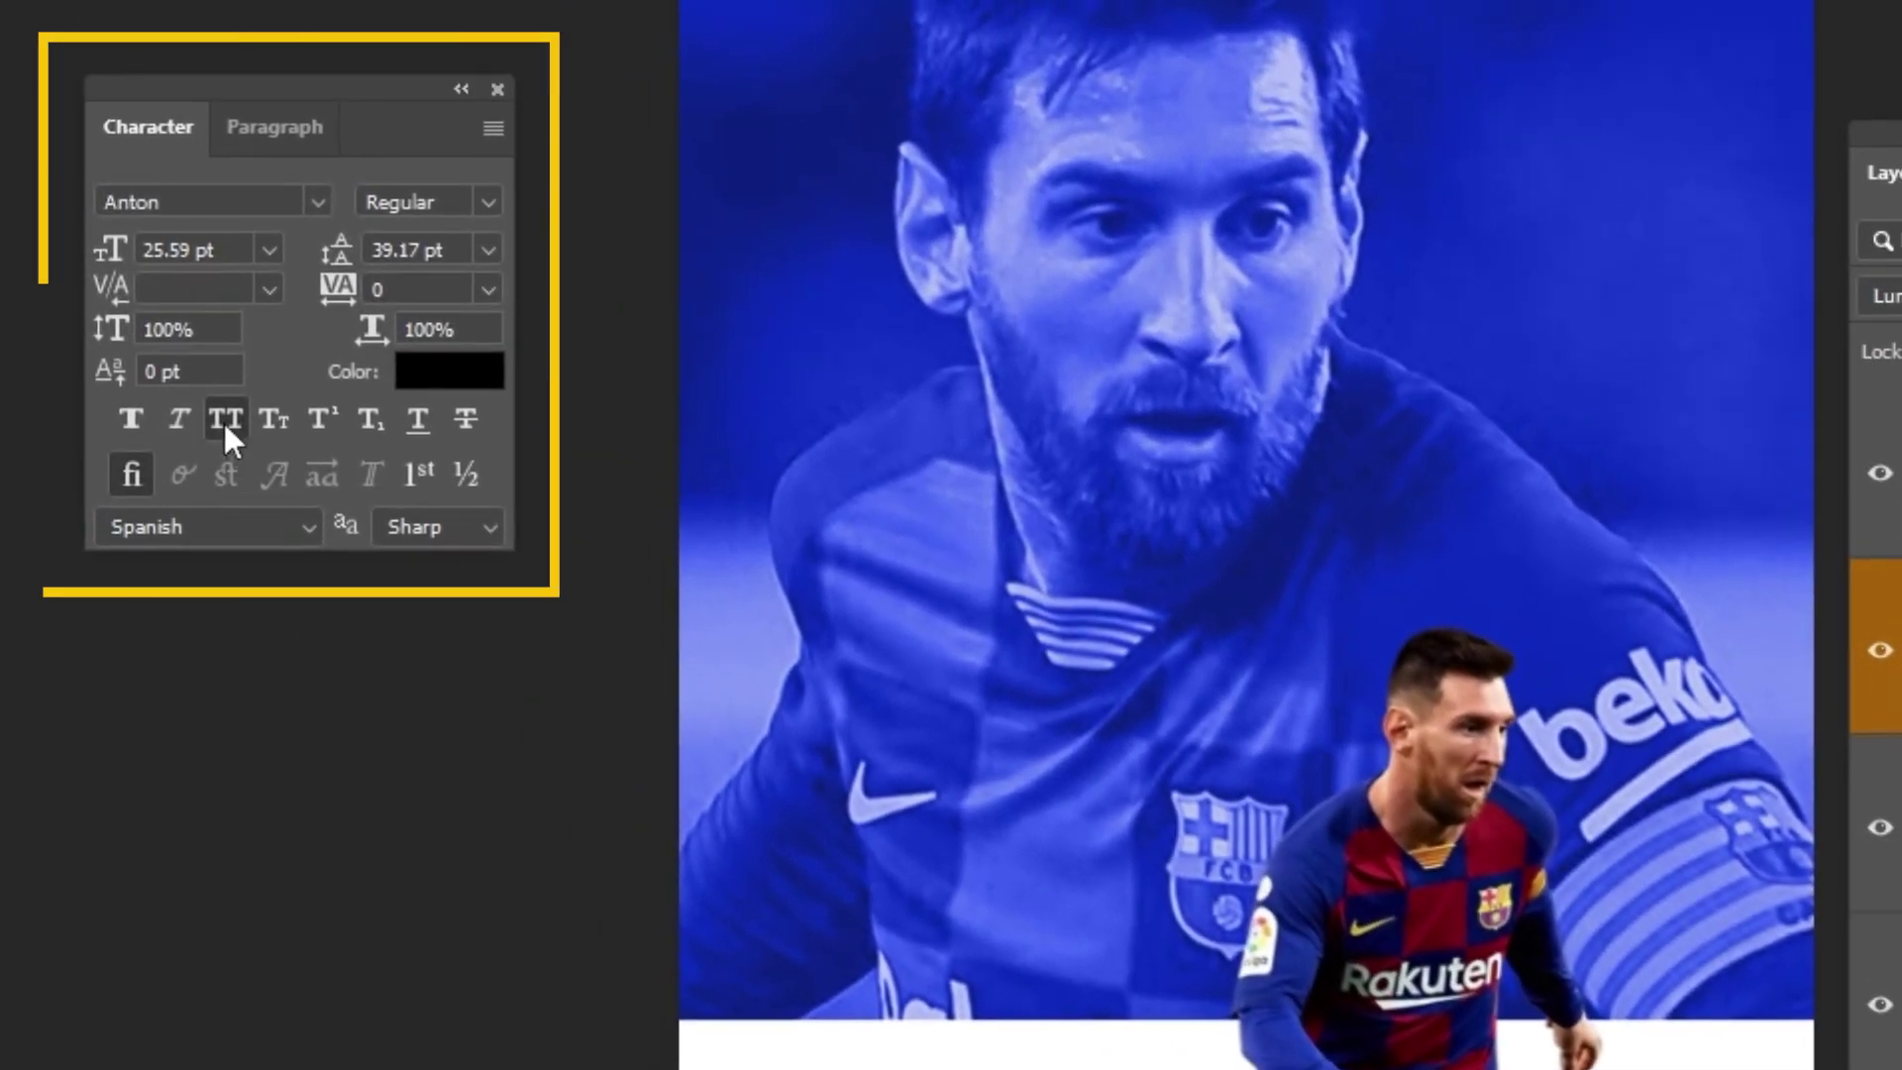
left_click(226, 203)
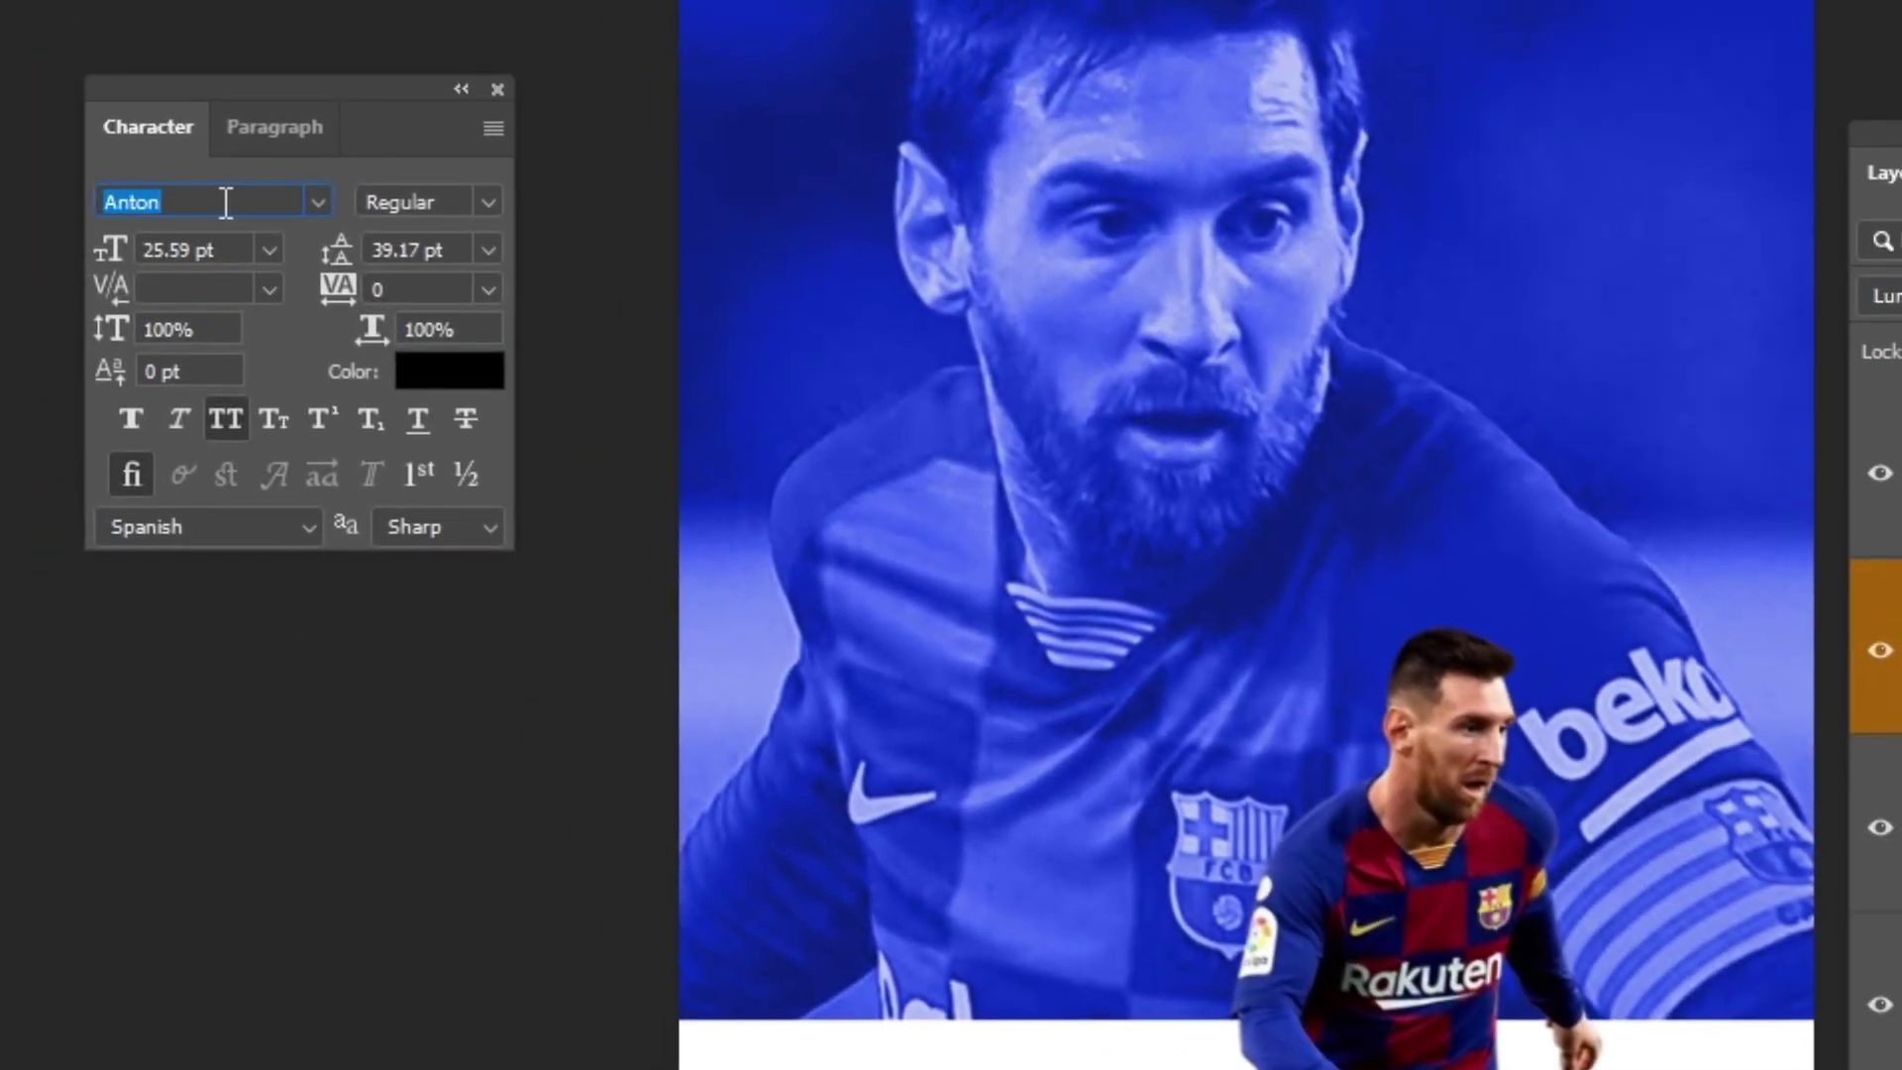
type("montserrat")
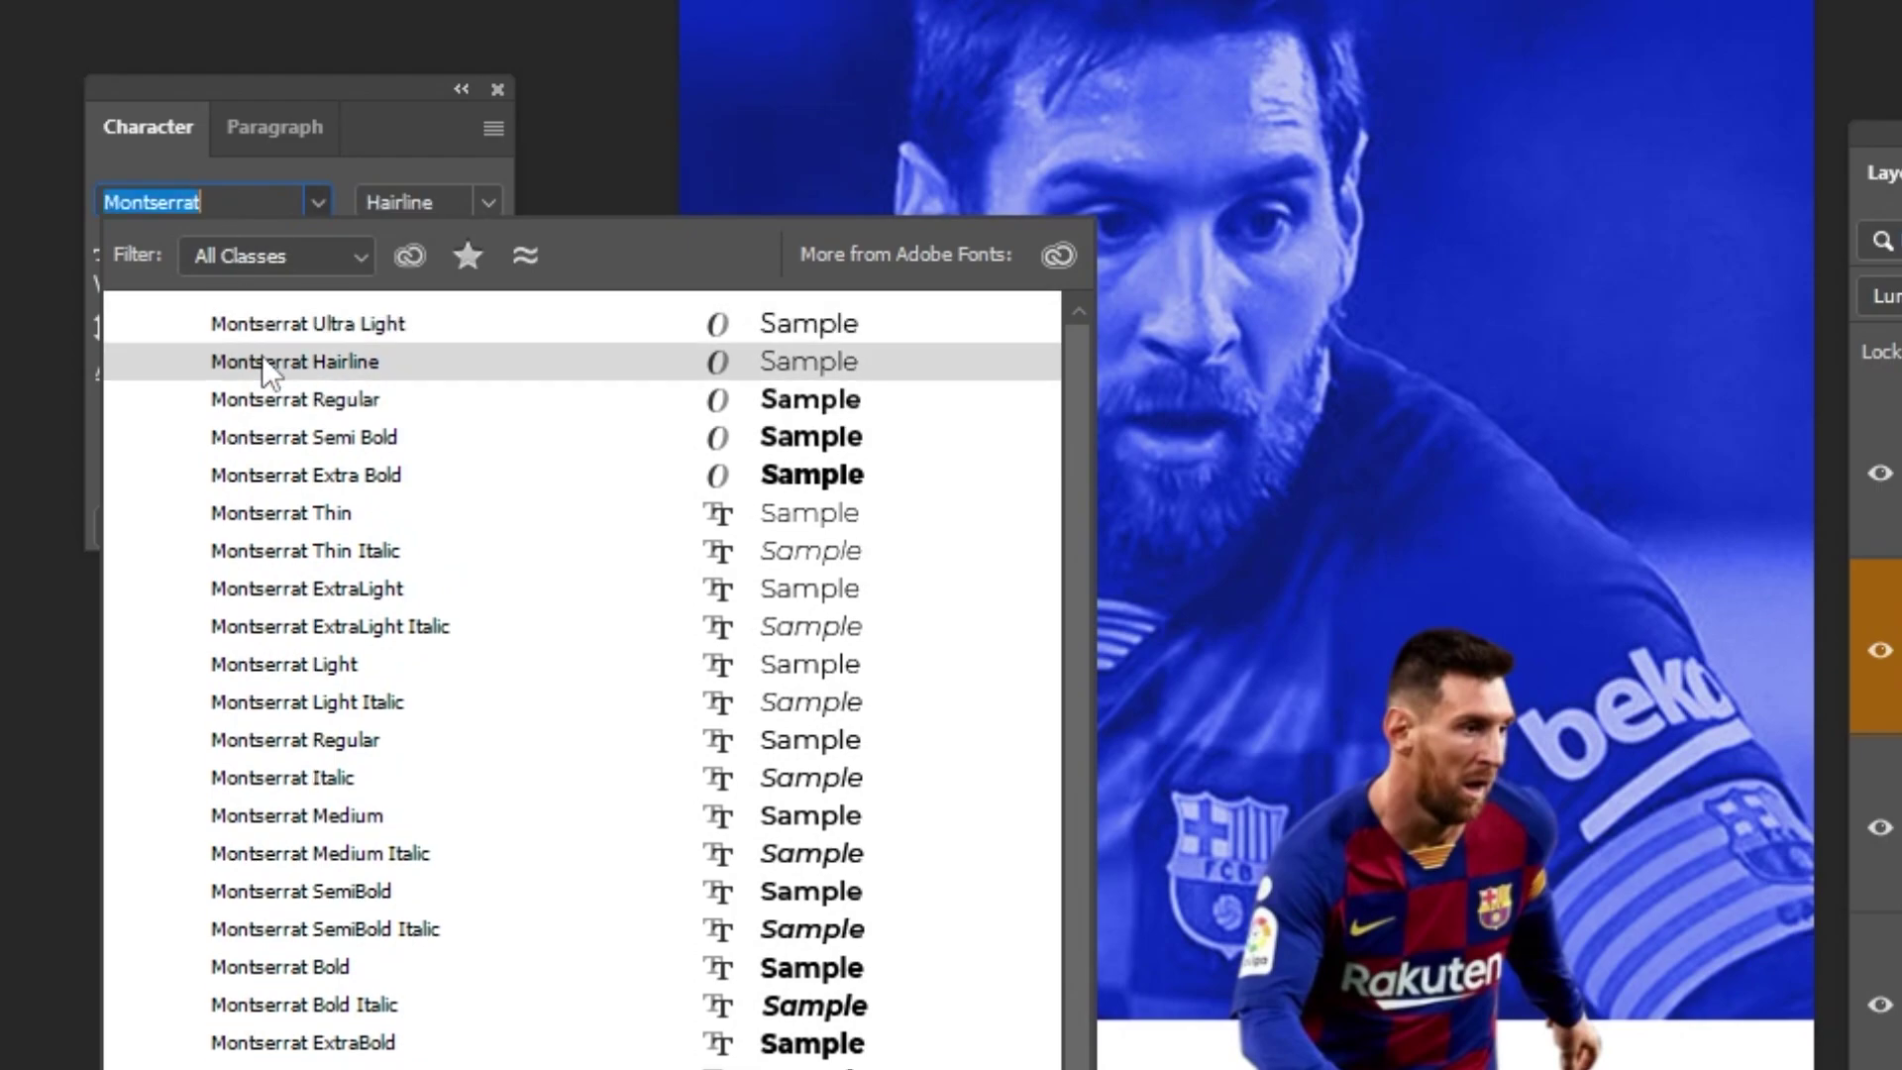
left_click(262, 357)
left_click(494, 201)
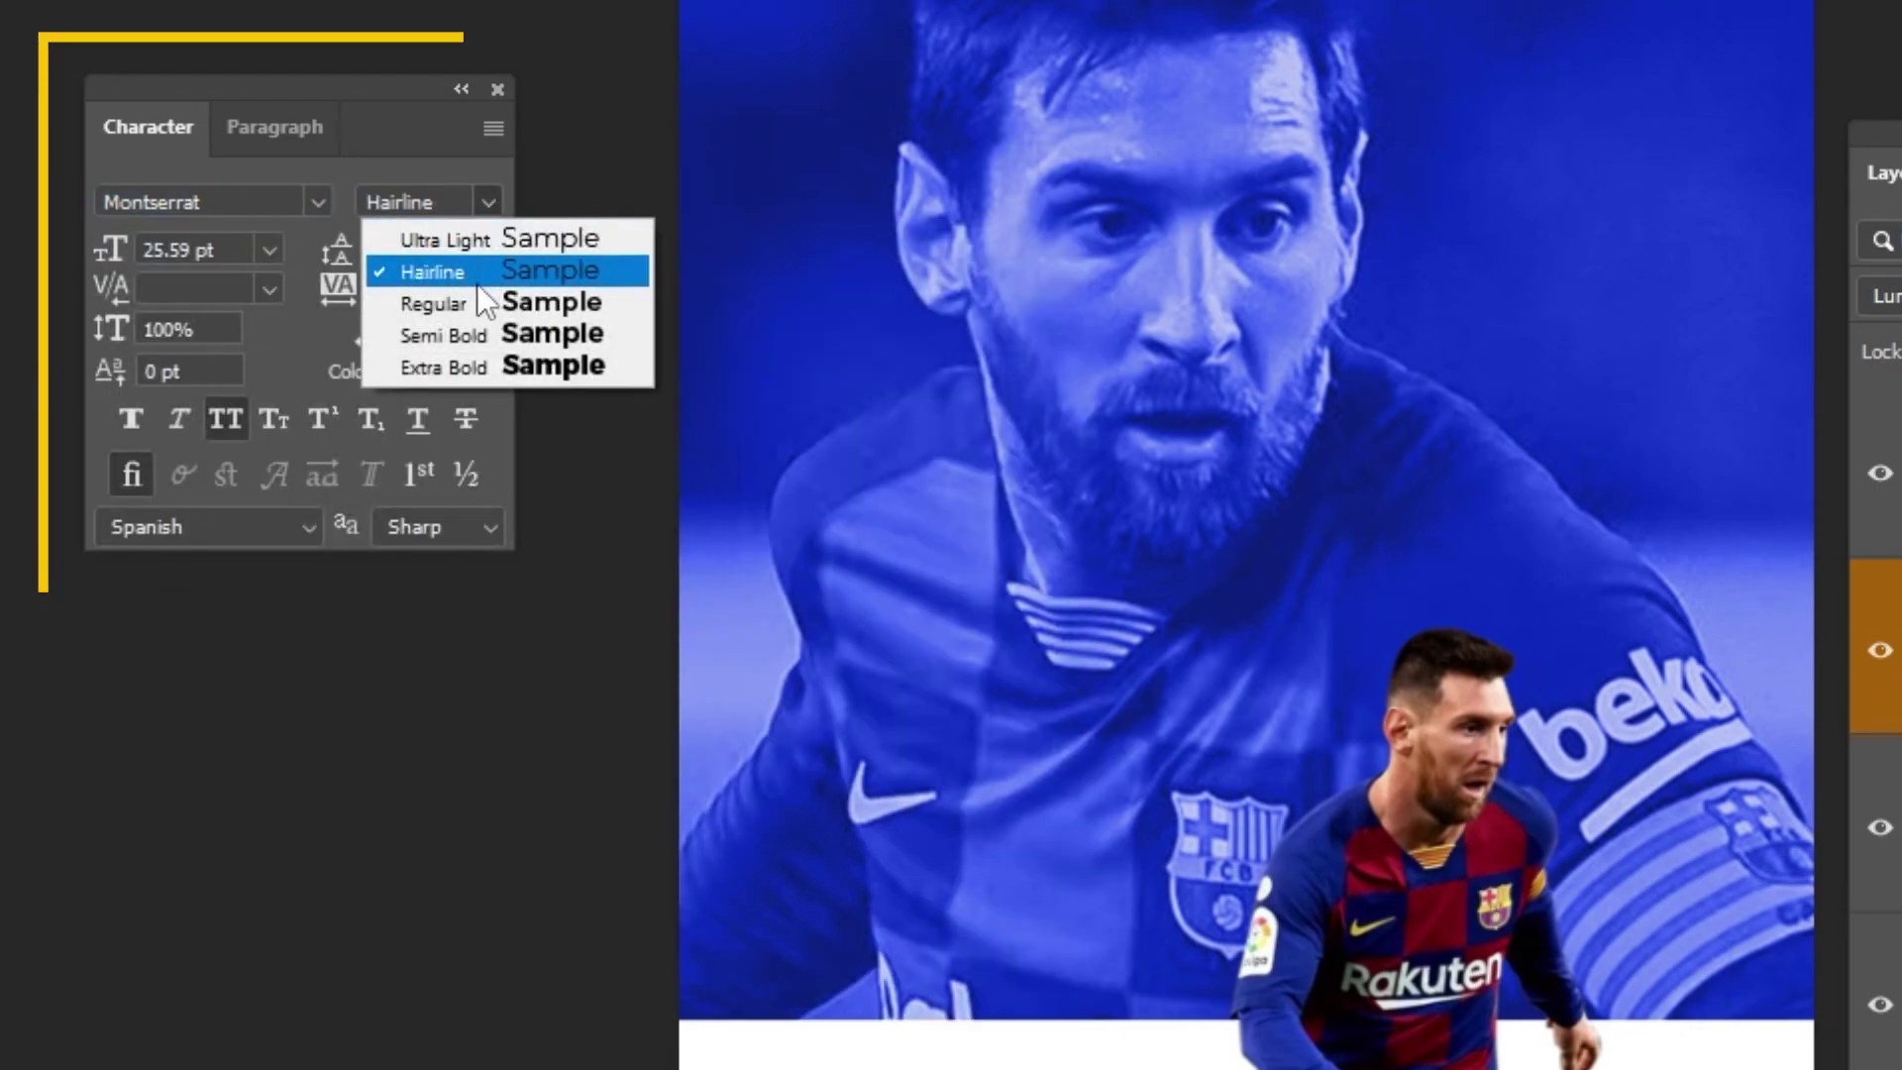
left_click(488, 330)
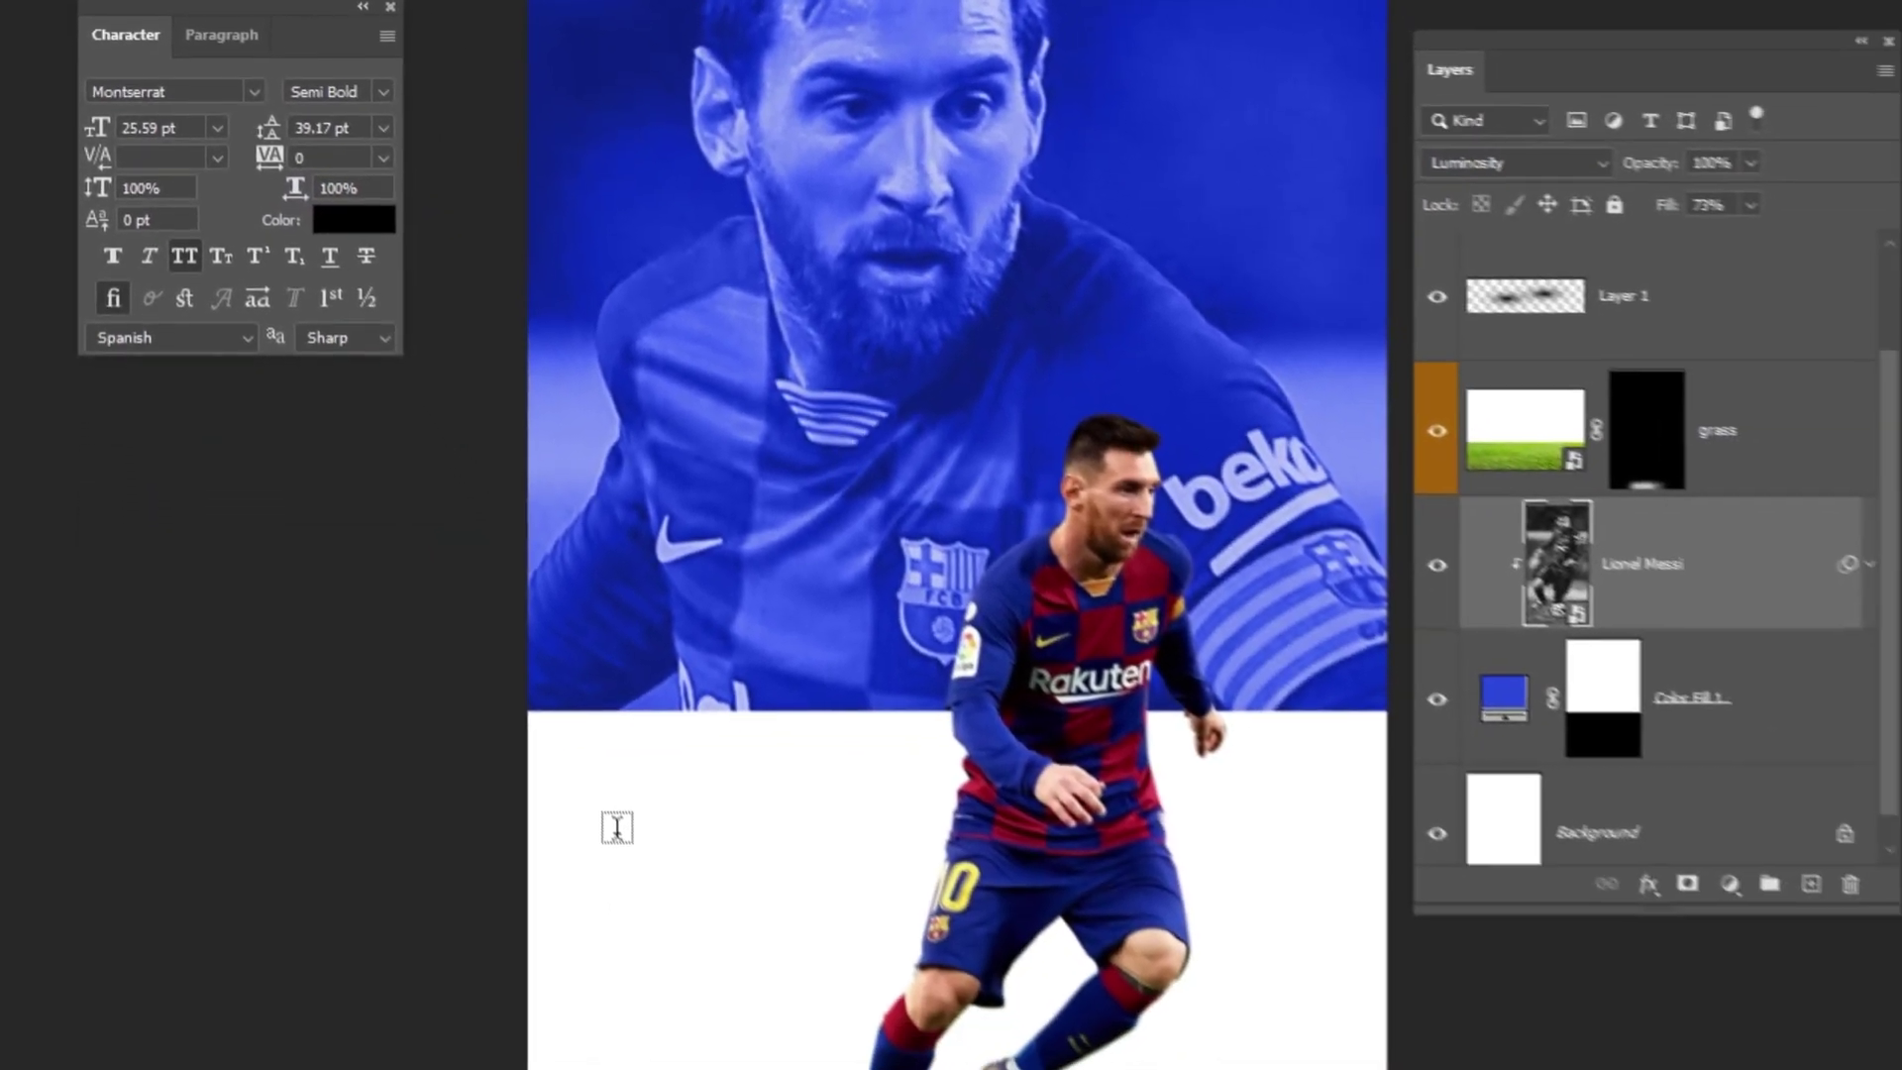
Step: Add the text PROFESSIONAL FOOTBALLER on two lines and place it in the white area beside the colour player
left_click(616, 827)
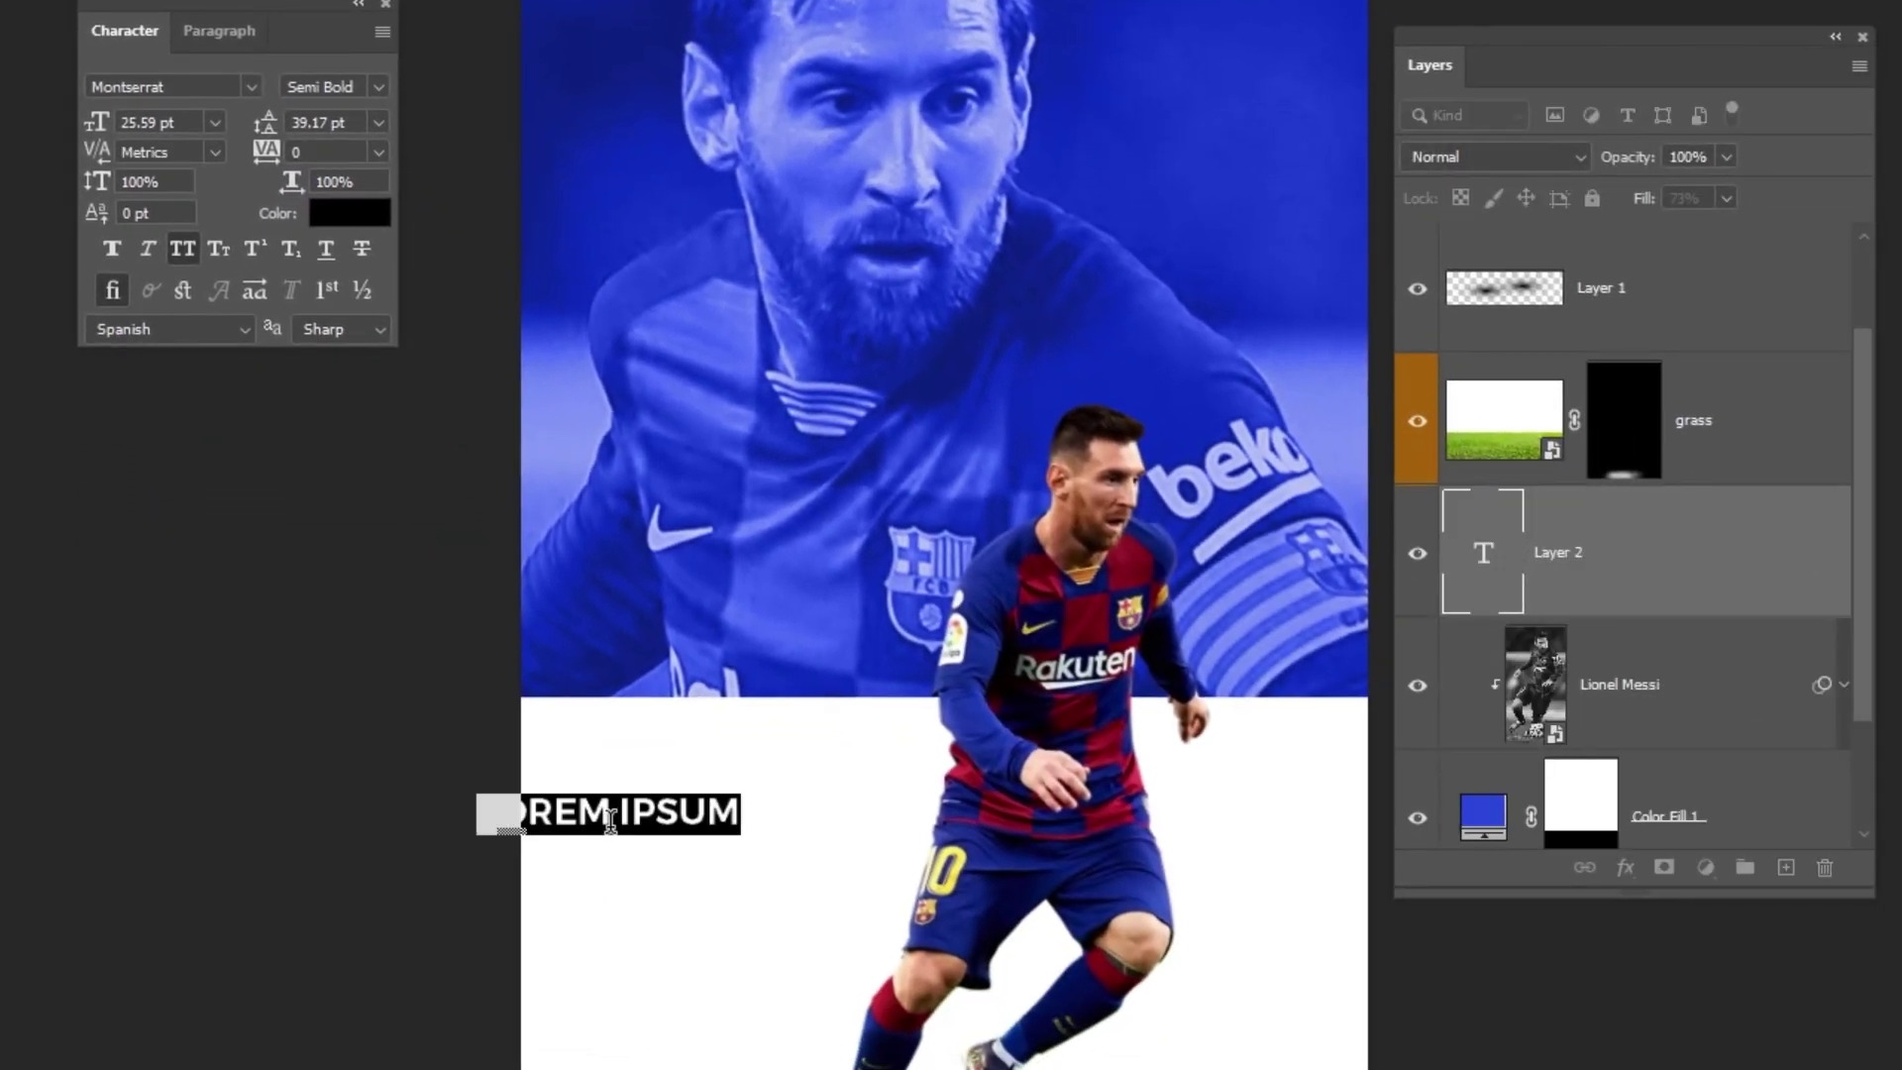
type("PROFESSIONAL")
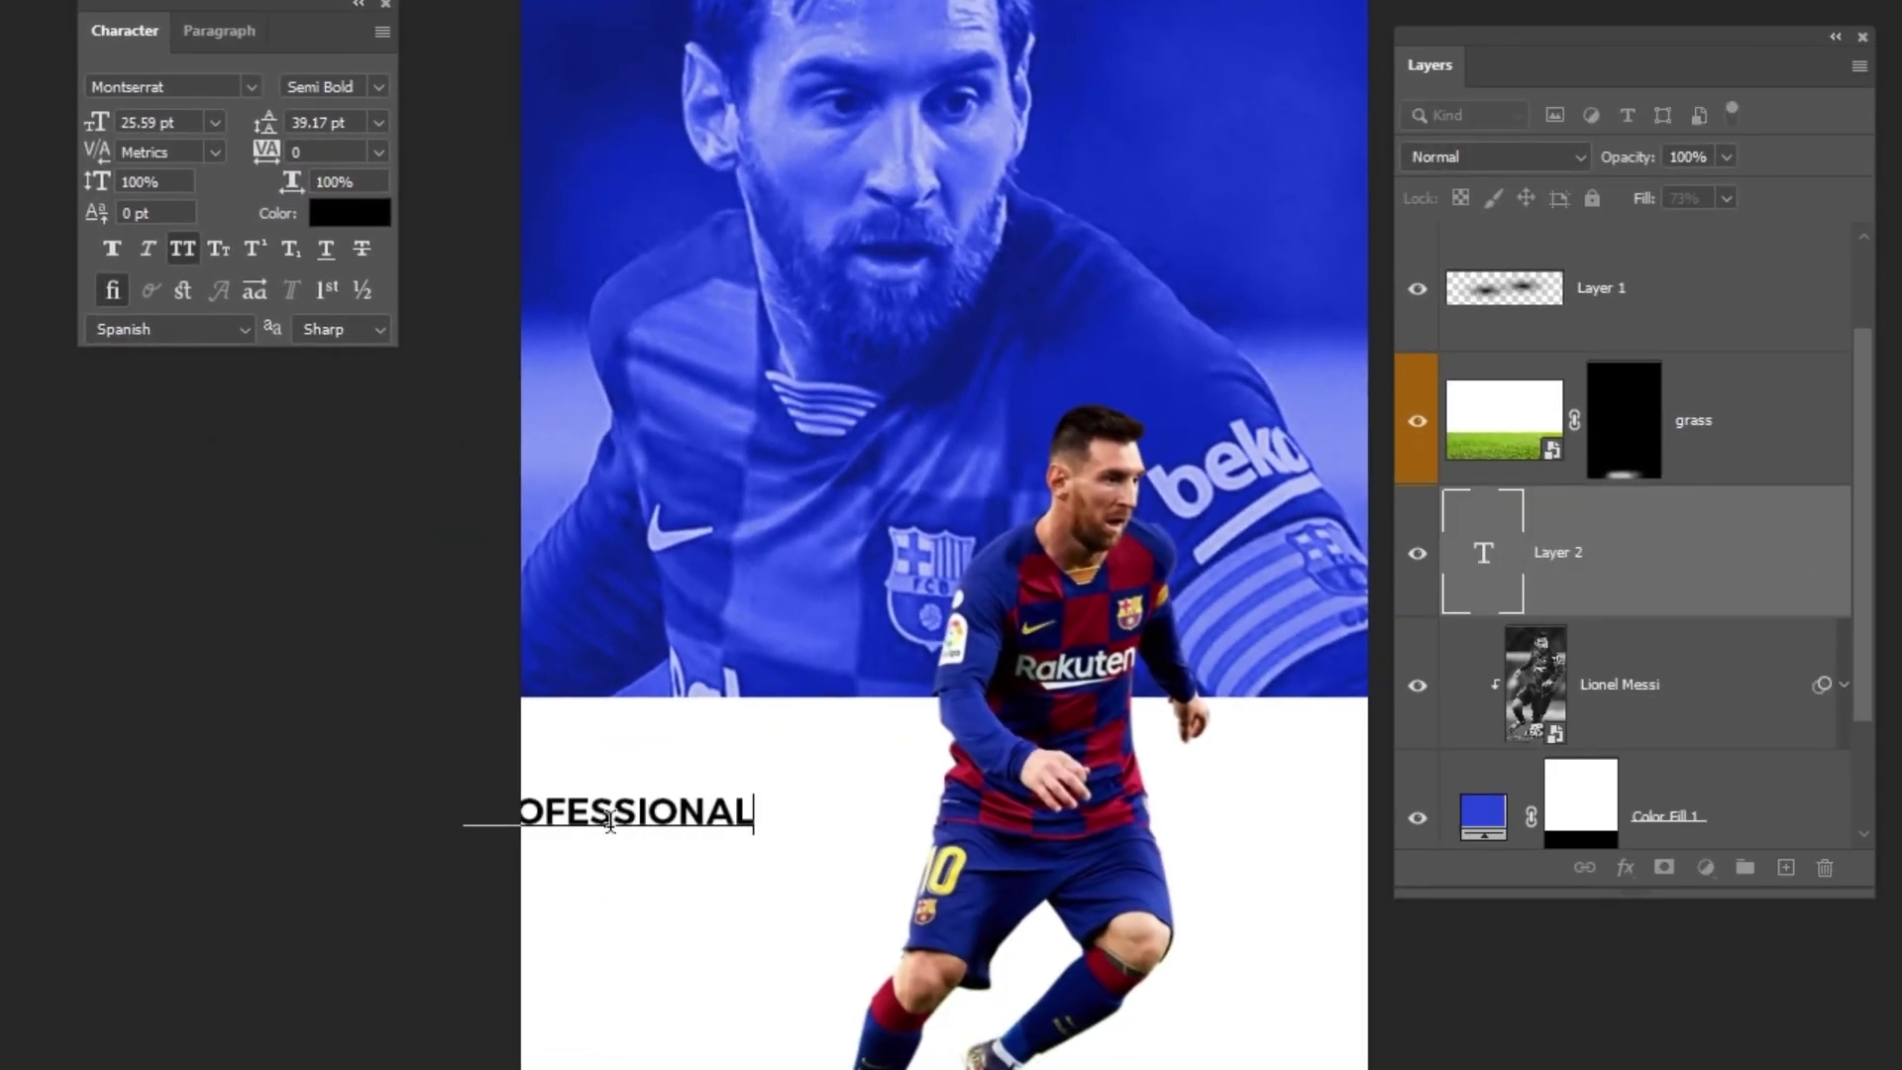
key("Return")
type("FOOTBALLER")
key("ctrl+Return")
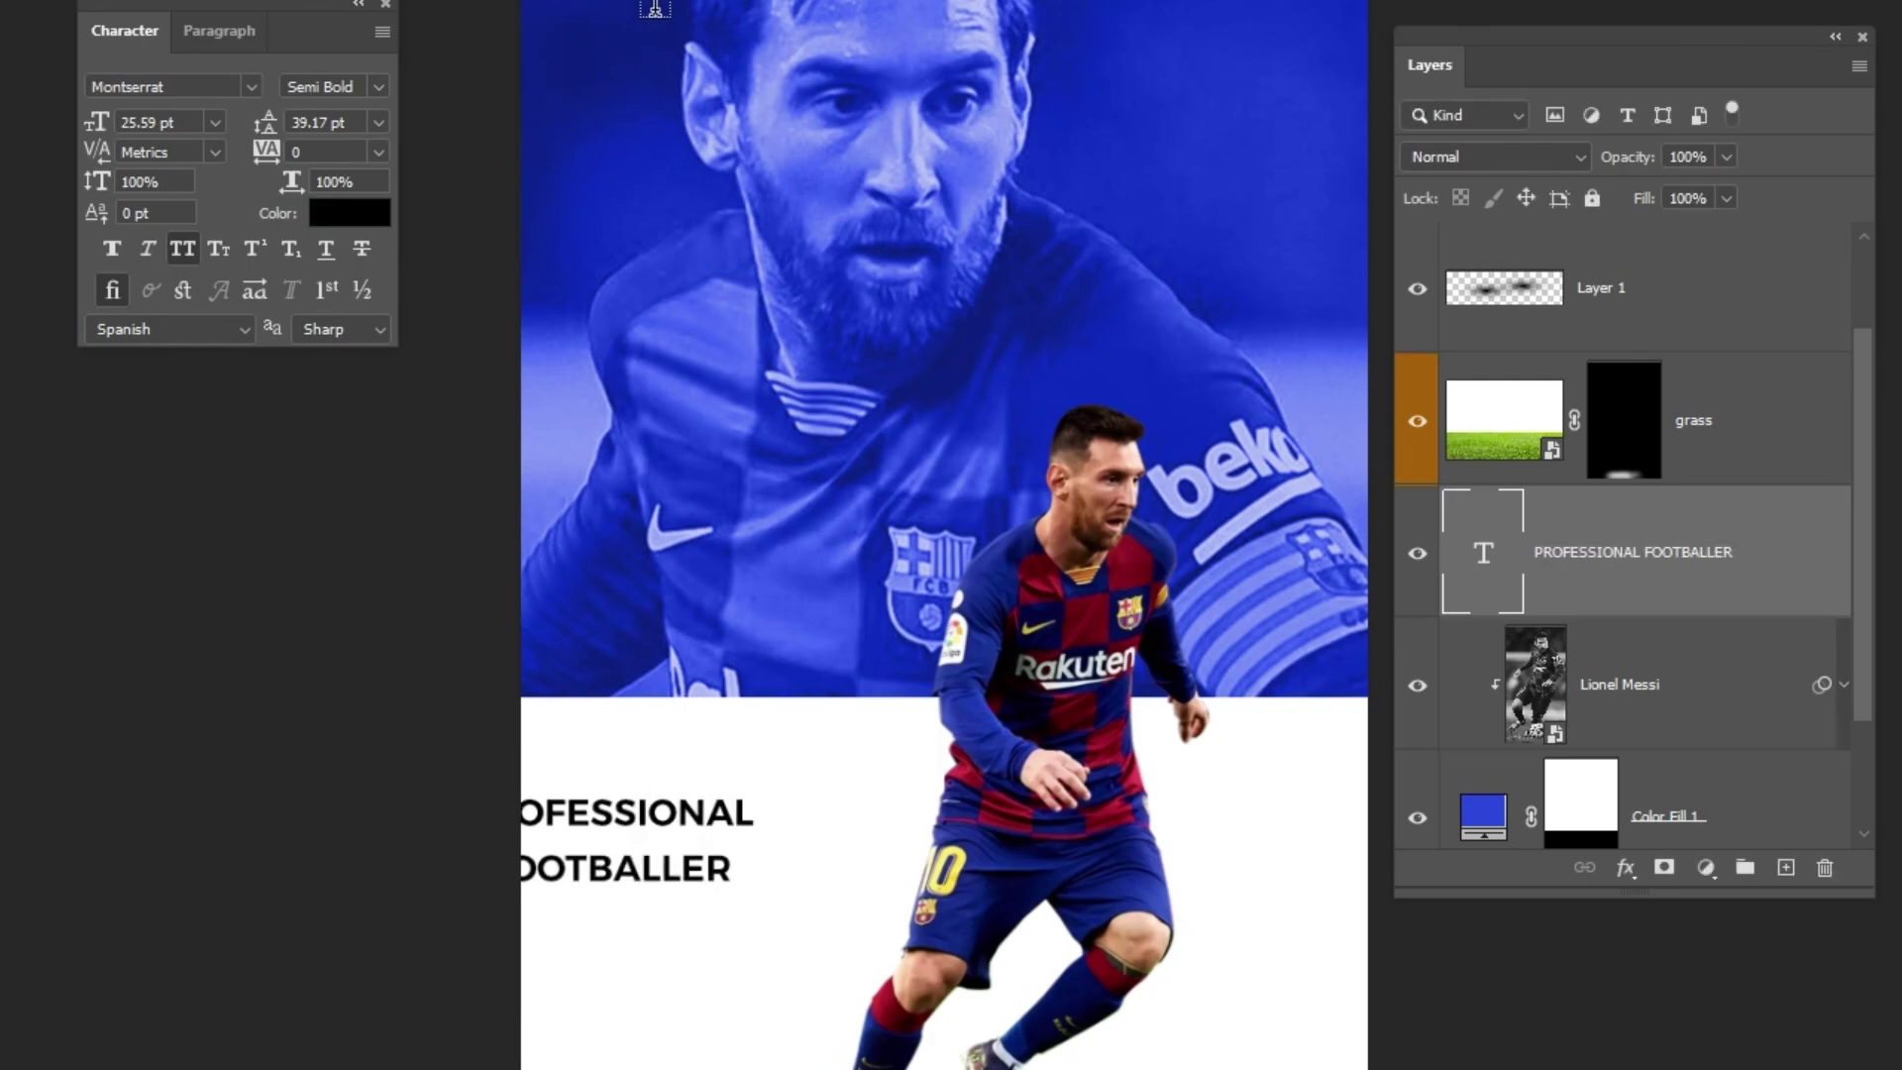
left_click_drag(619, 912, 731, 840)
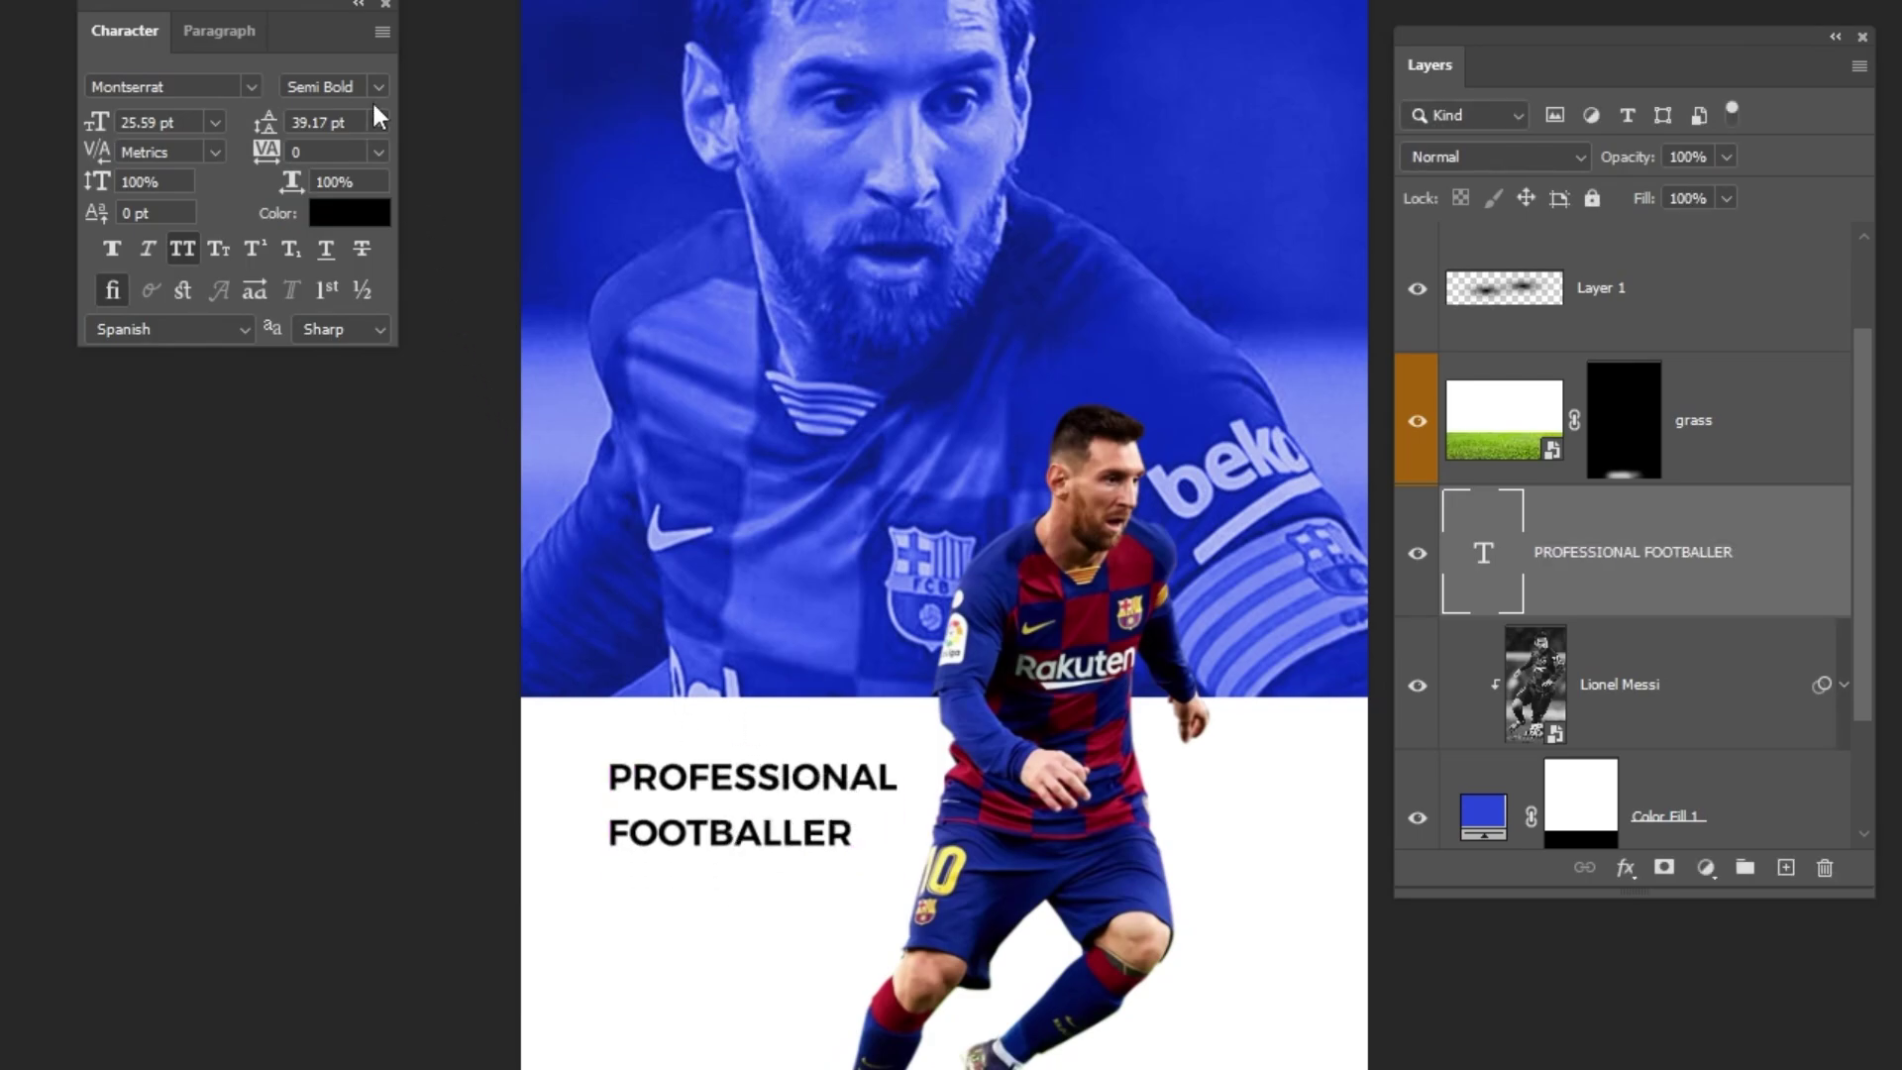
Step: Format the PROFESSIONAL FOOTBALLER text with 20 pt size, 21 pt leading and tracking 25, and adjust its position slightly
left_click_drag(311, 16, 381, 634)
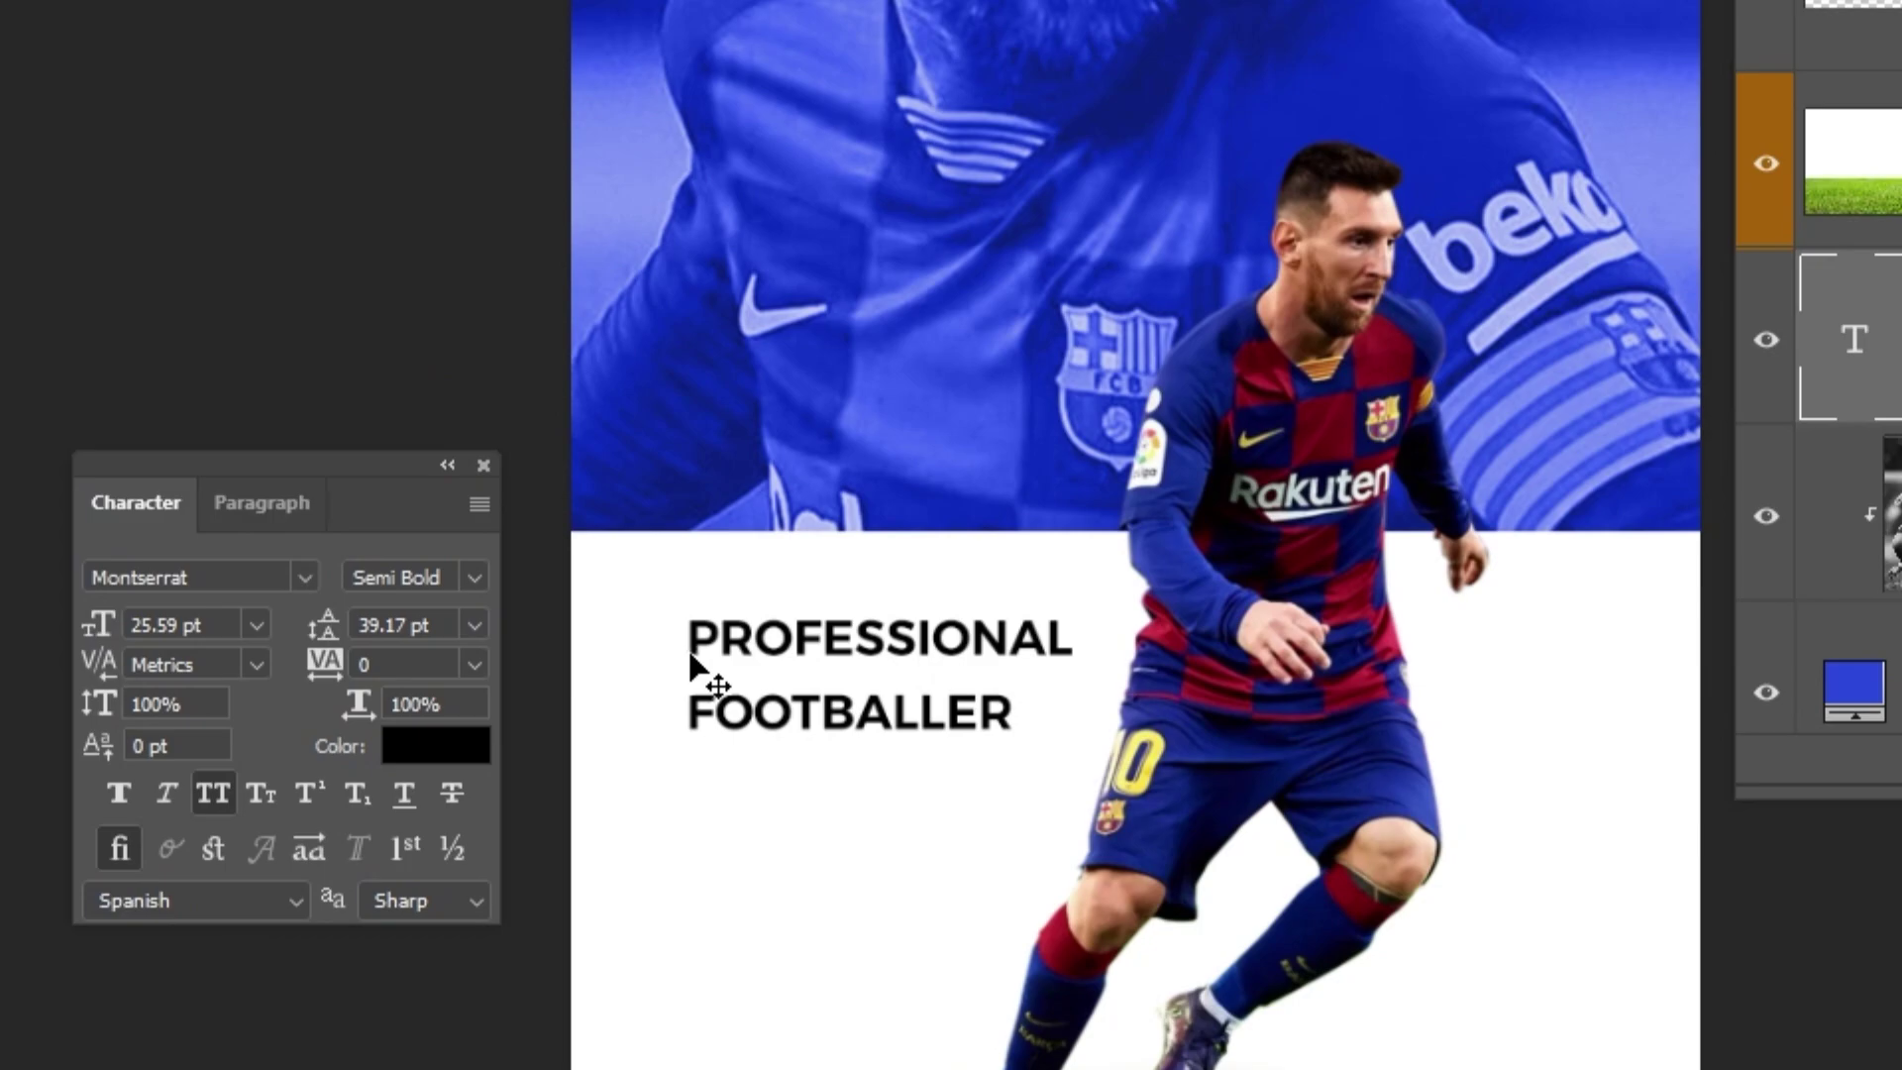
left_click_drag(691, 657, 643, 668)
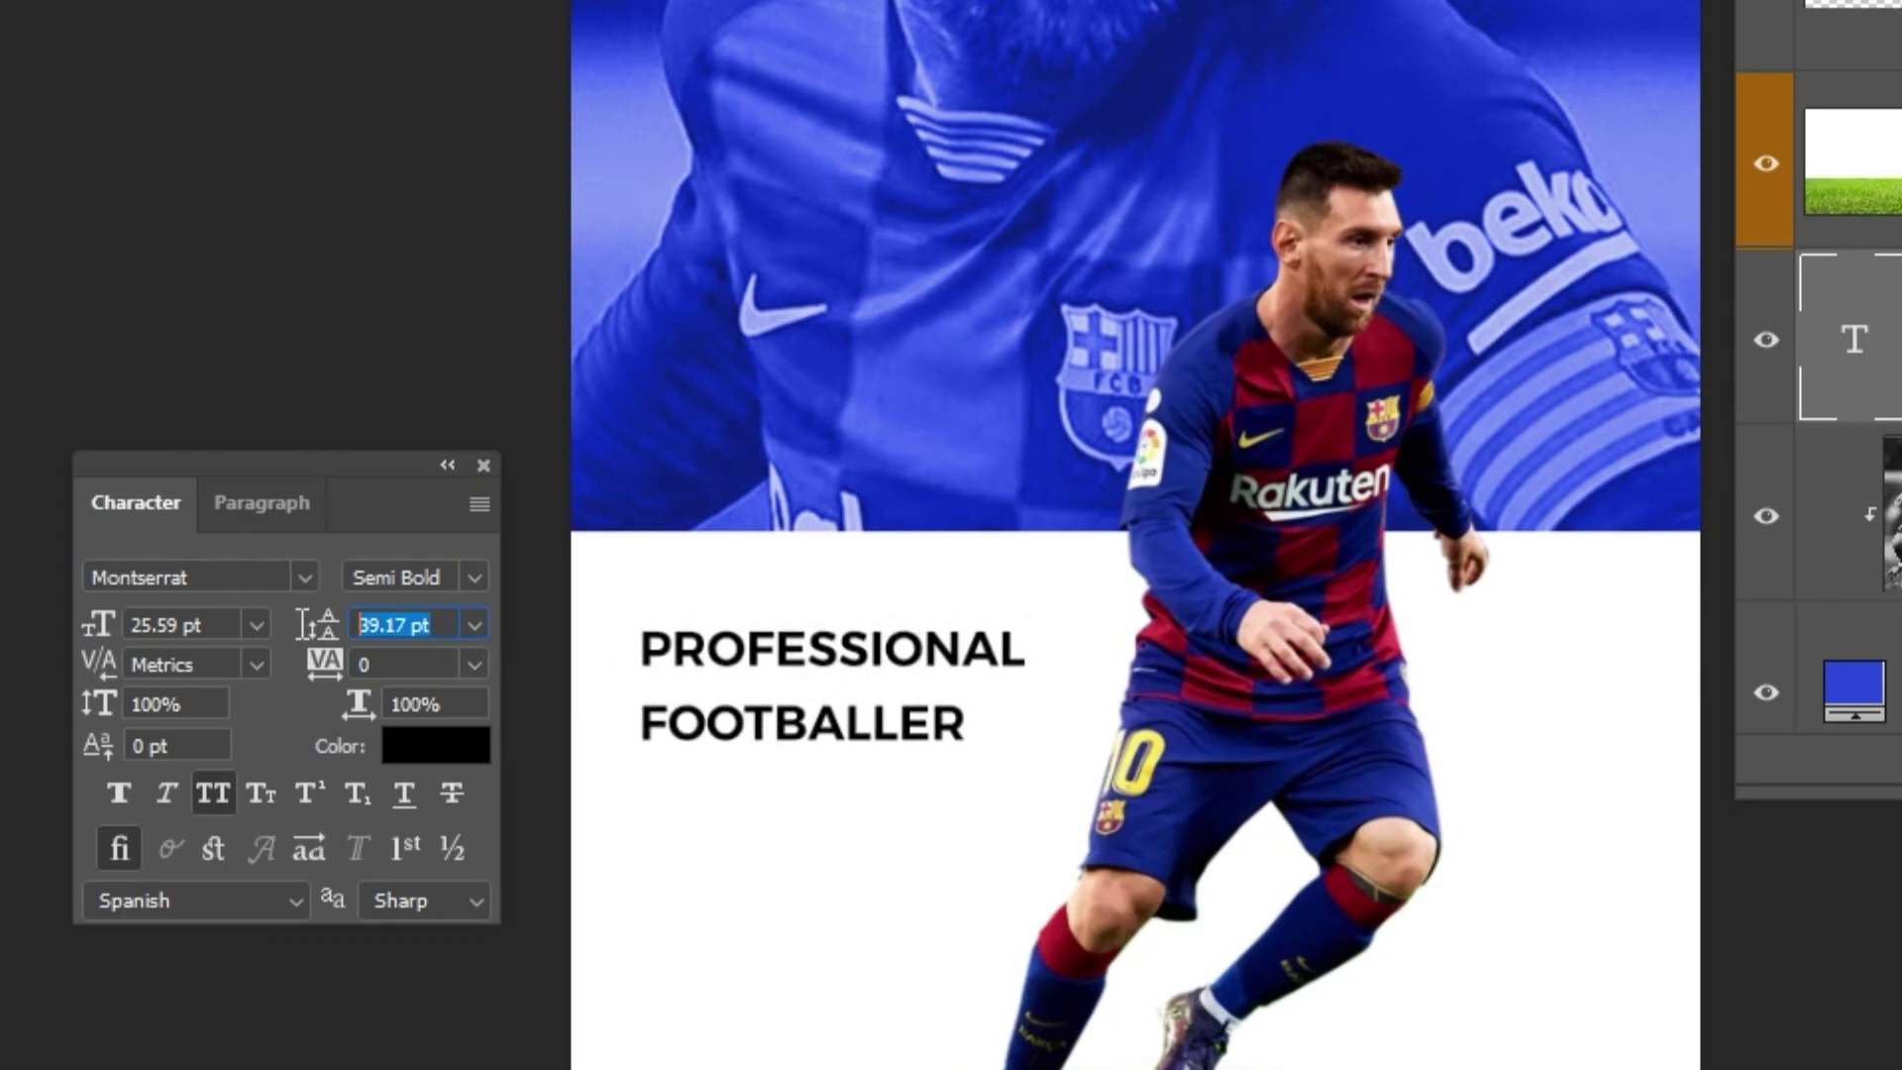
left_click_drag(220, 626, 35, 633)
type("18")
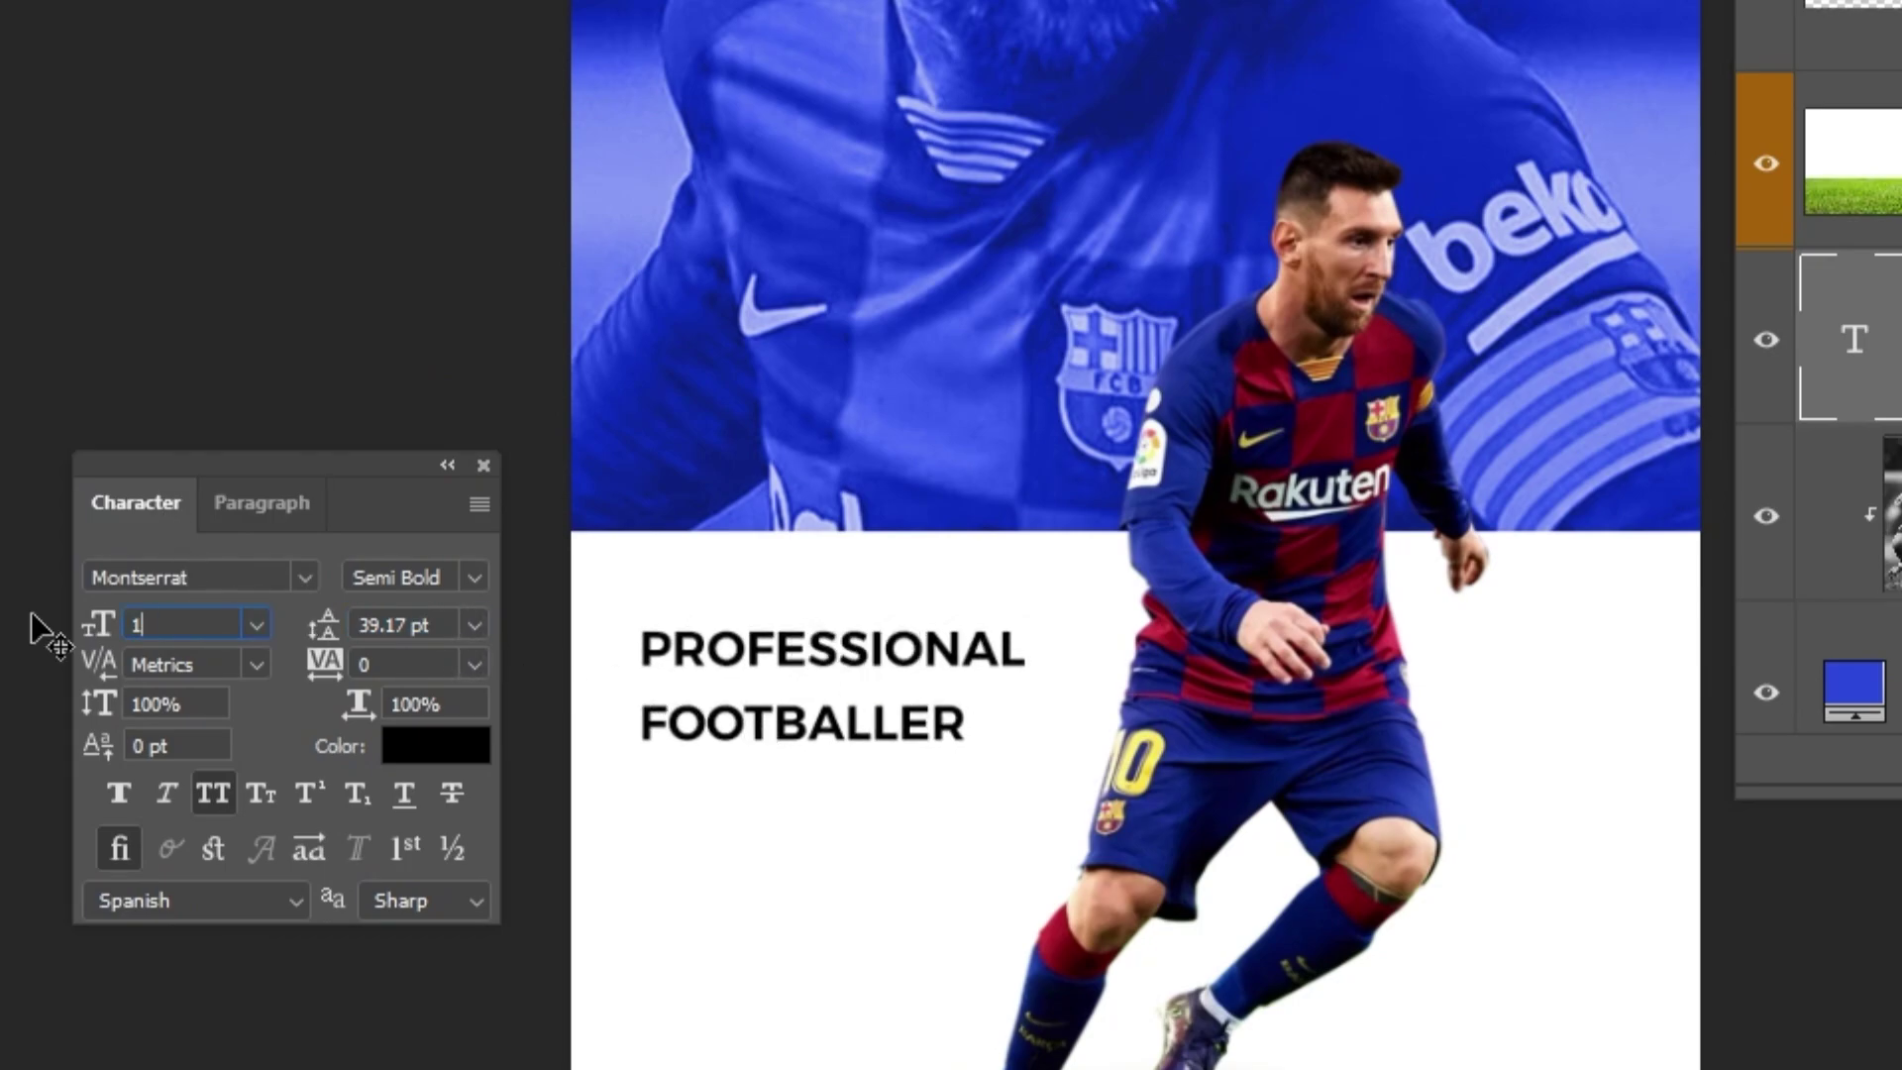
key("Return")
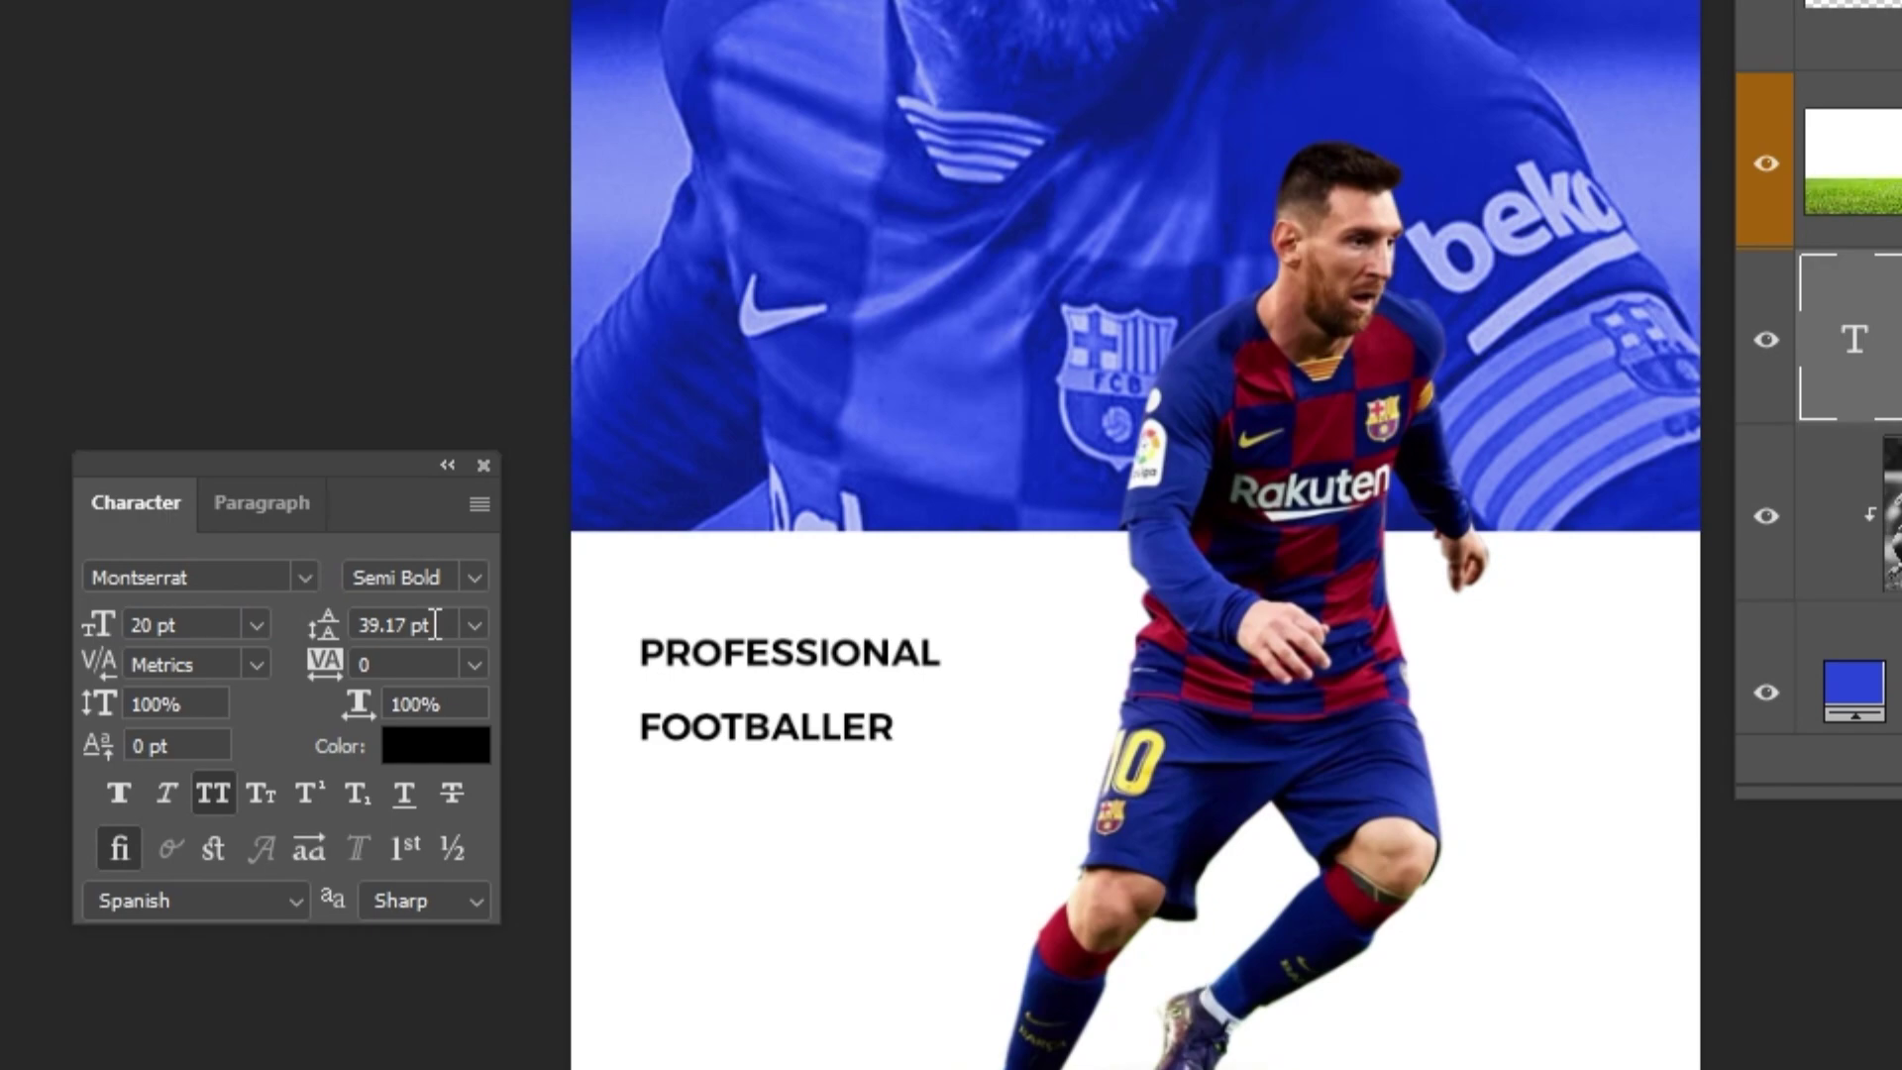
type("21")
key("Return")
left_click(391, 661)
type("25")
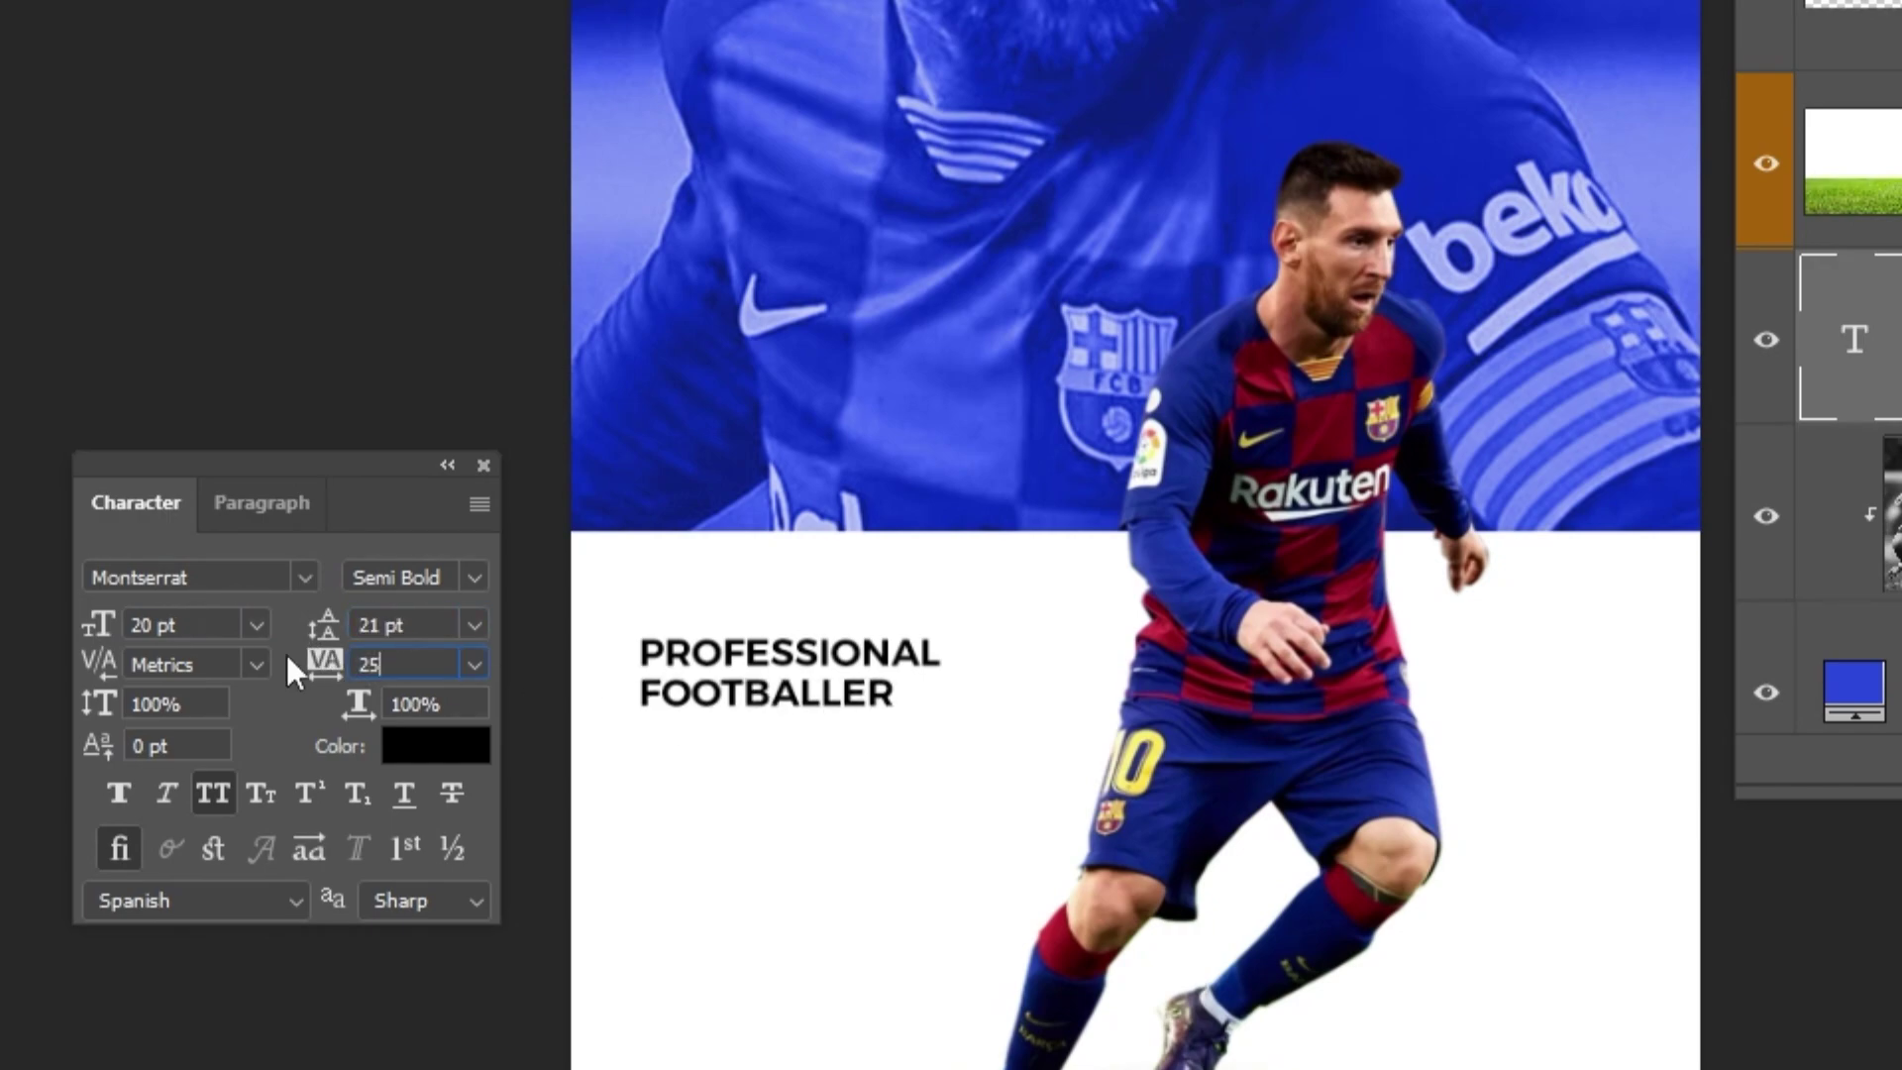
key("Return")
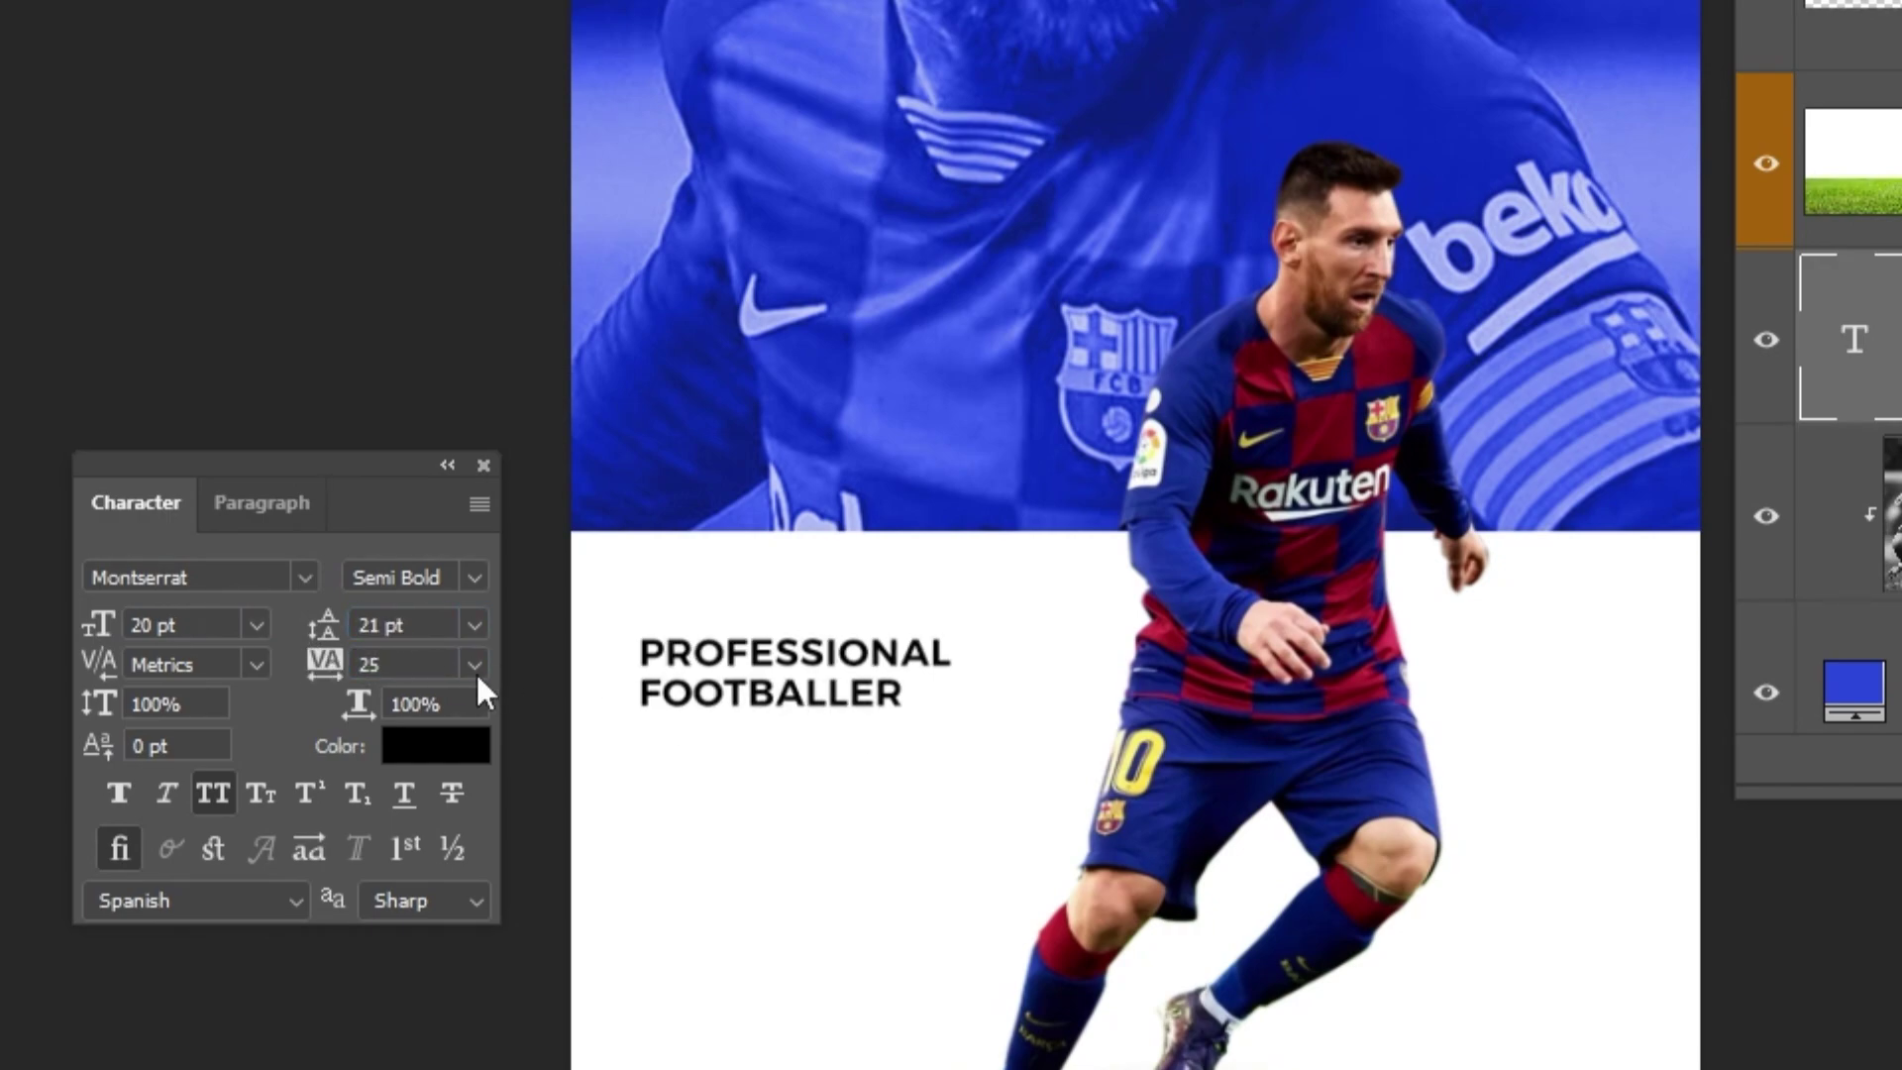
mouse_move(759, 706)
left_mouse_down()
mouse_move(786, 705)
mouse_move(768, 717)
left_mouse_up()
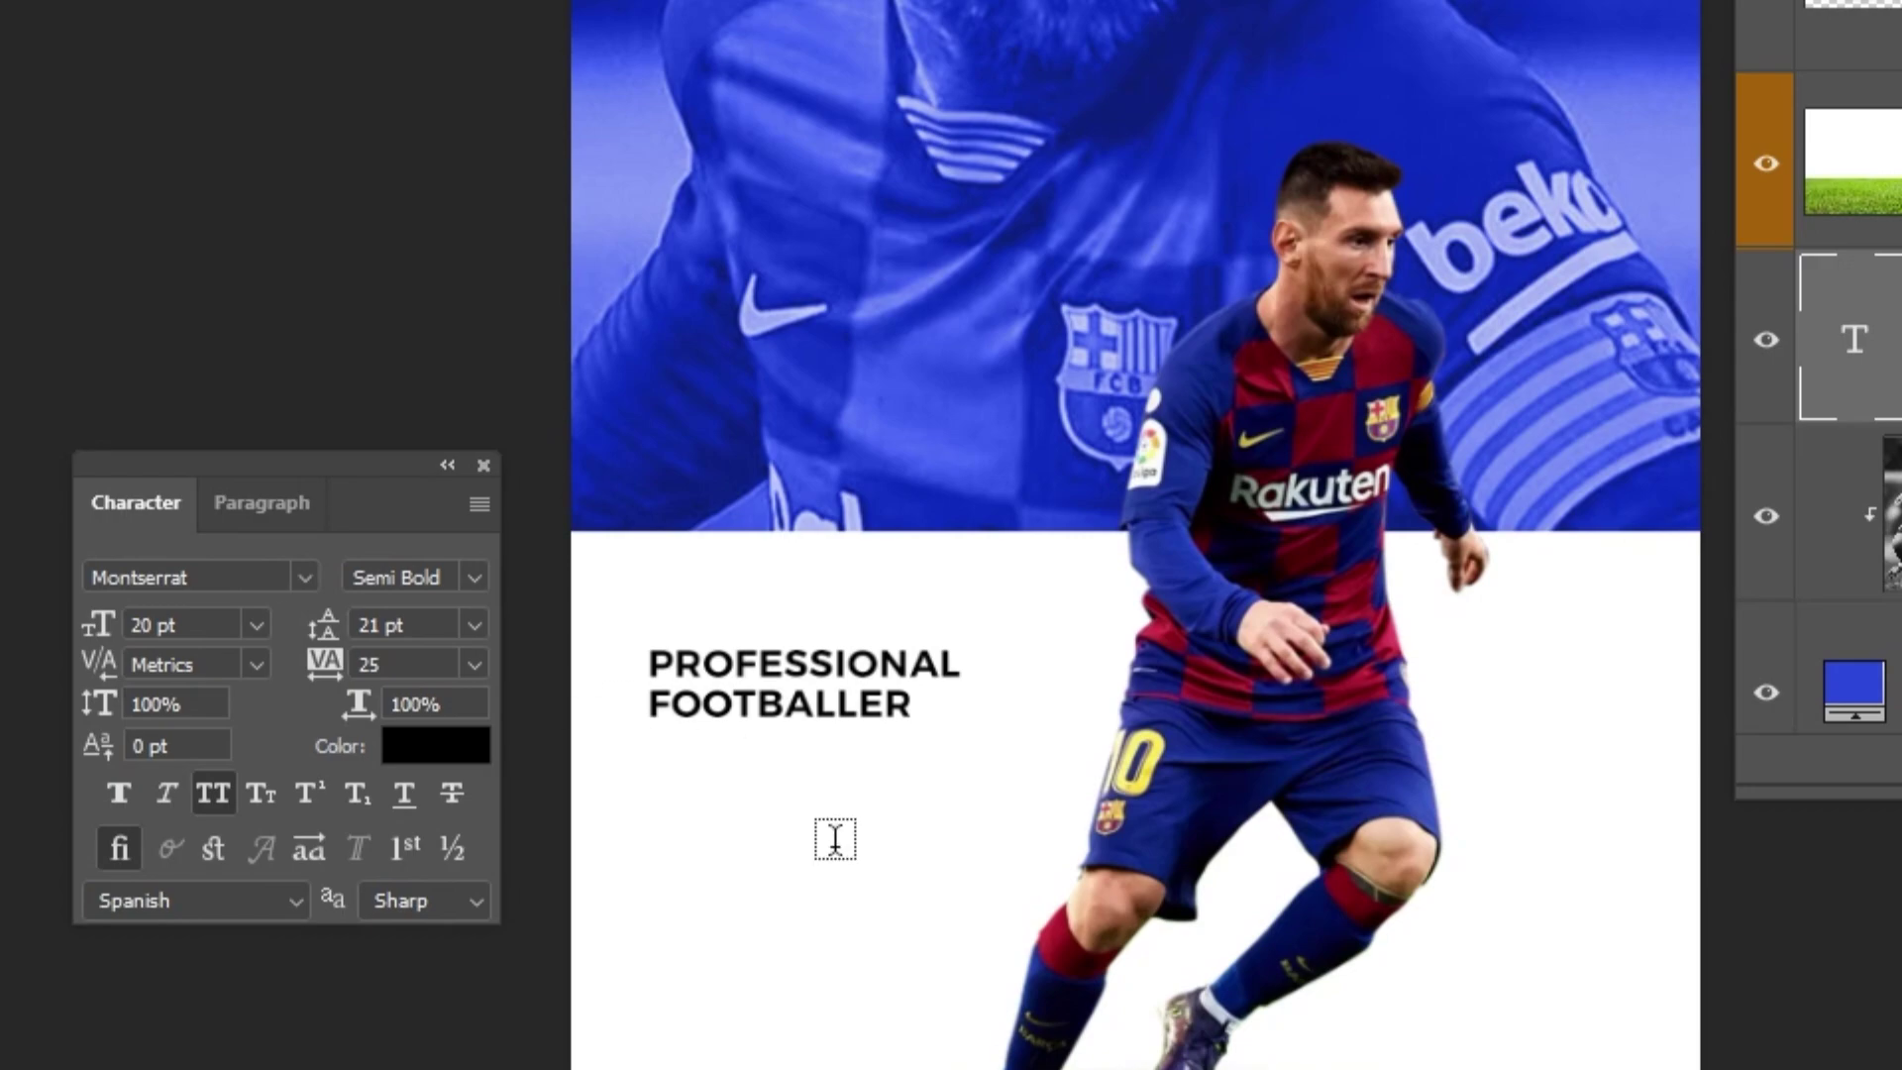
Step: Add a separate LIONEL MESSI text on two lines below PROFESSIONAL FOOTBALLER
left_click(664, 835)
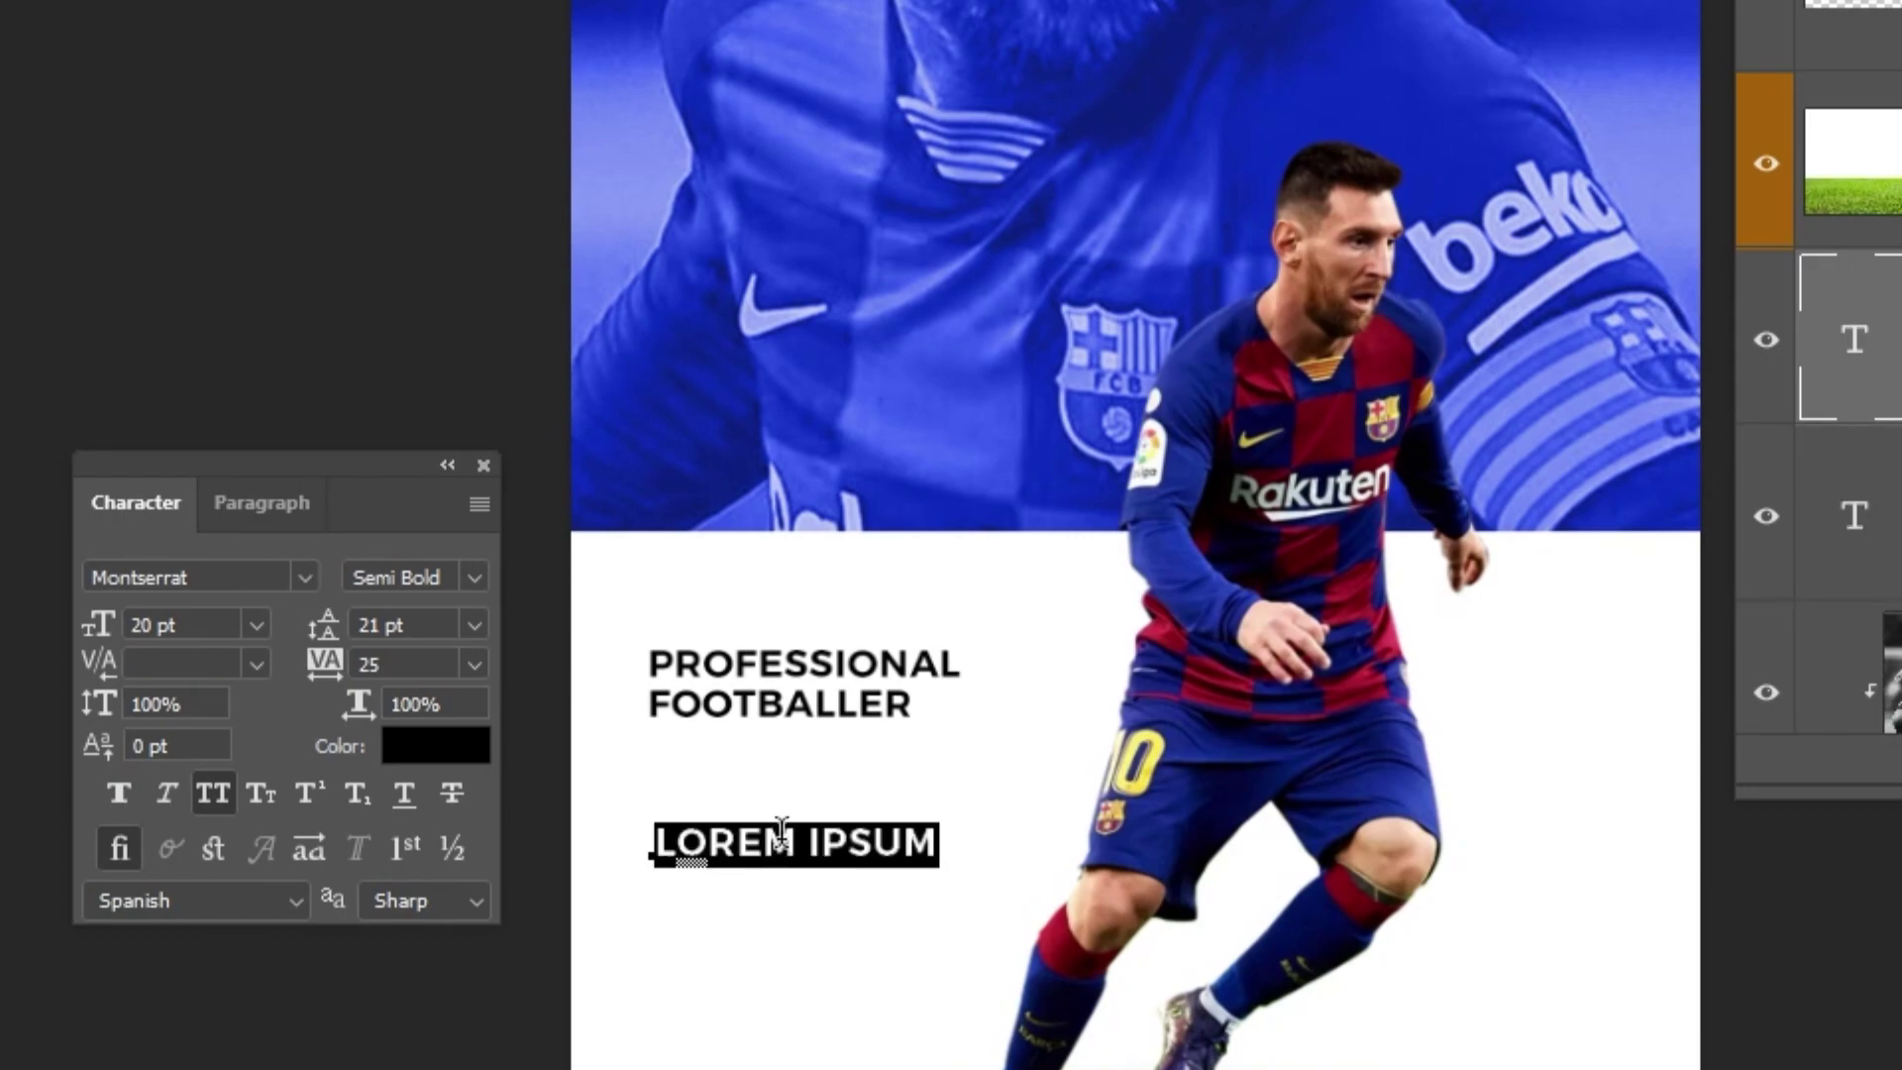
type("LIONEL")
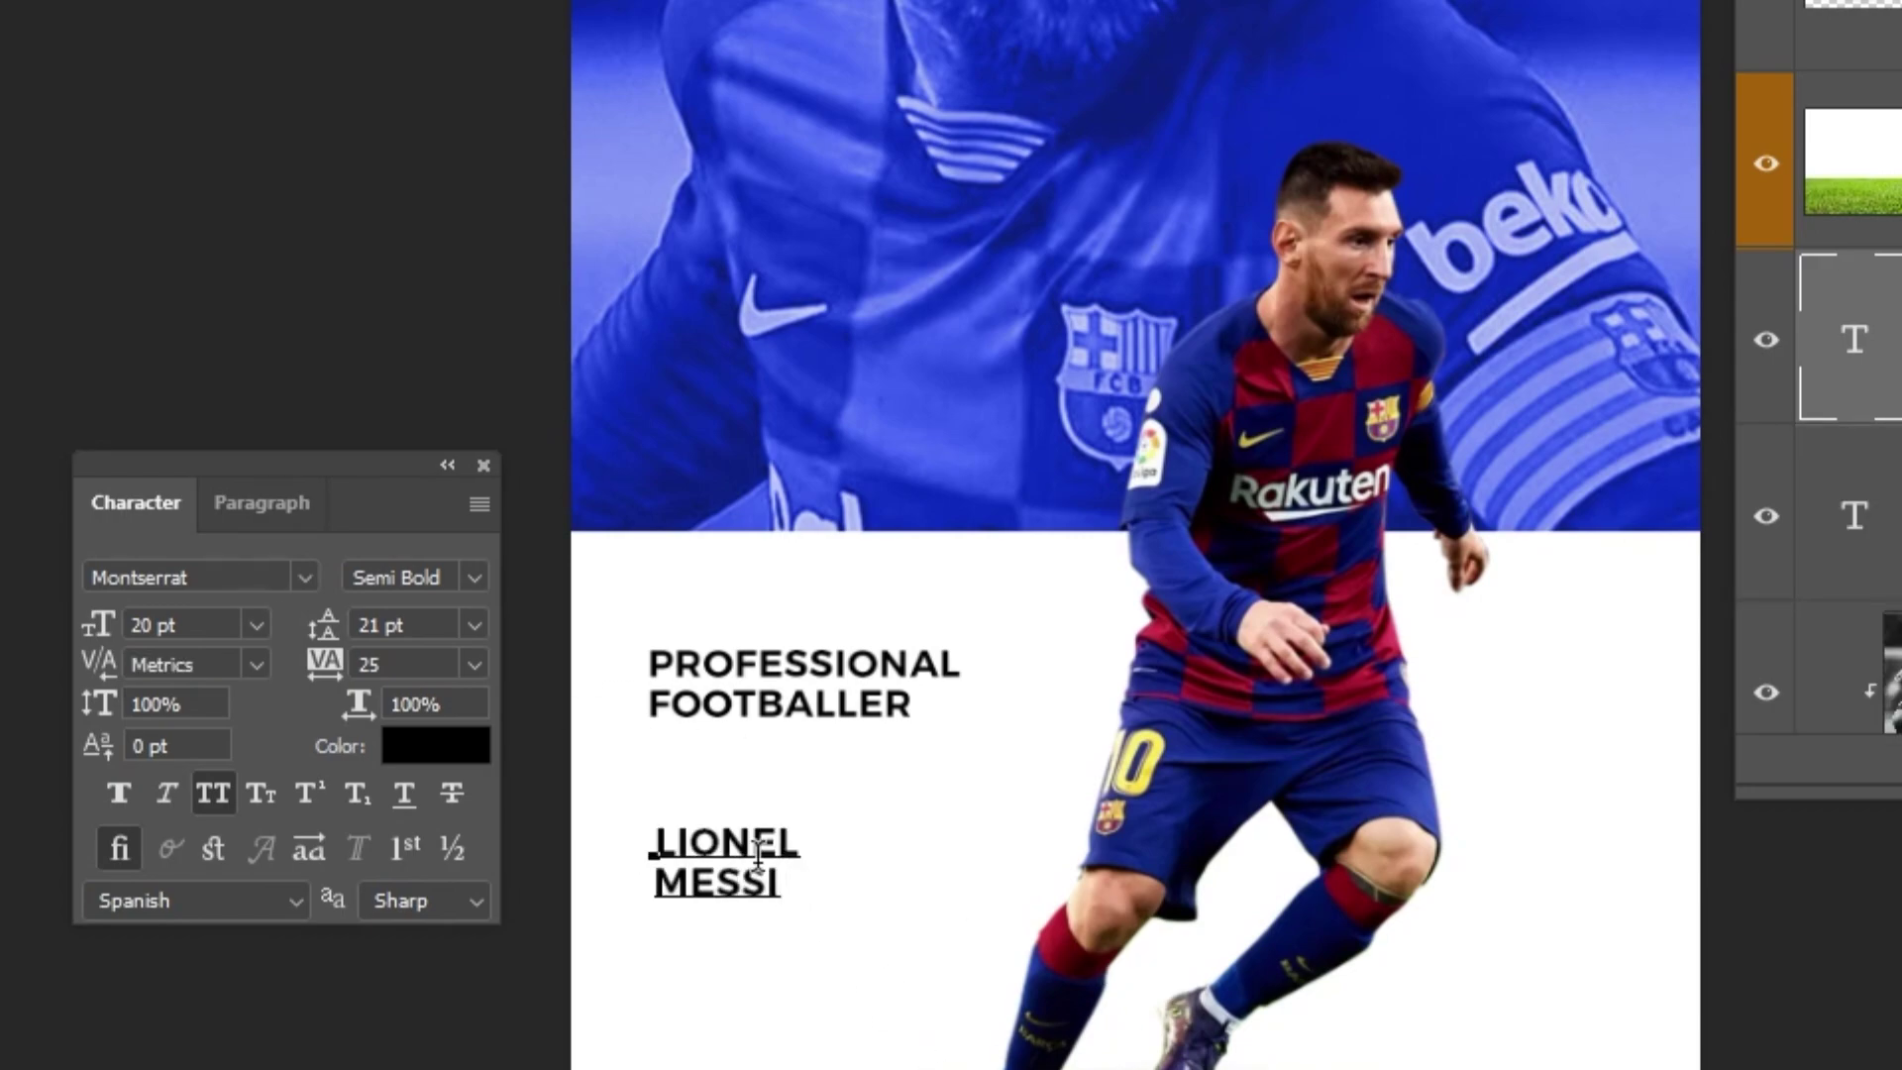
key("ctrl+Return")
left_click(809, 874, "ctrl")
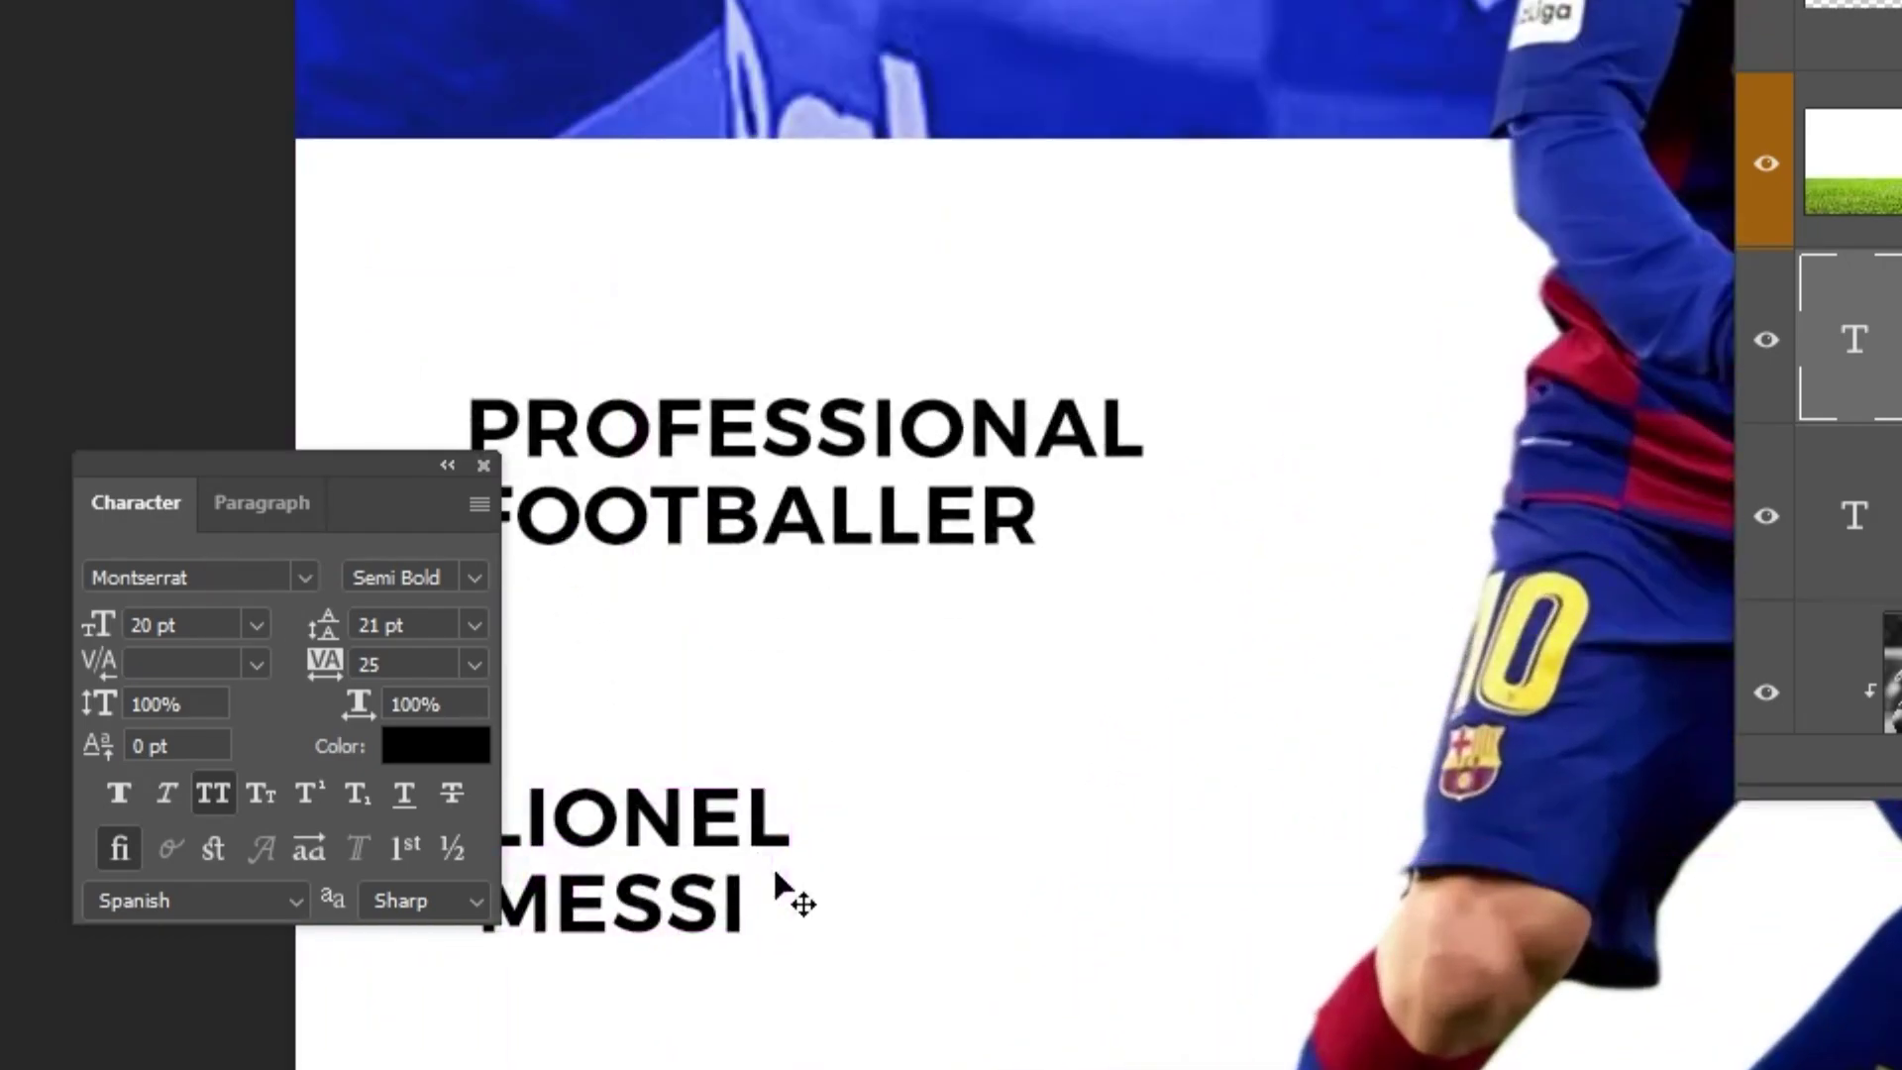
Step: Change the font of the LIONEL MESSI text to Monument Extended Ultrabold
left_click_drag(866, 788, 971, 313)
left_click_drag(368, 463, 182, 228)
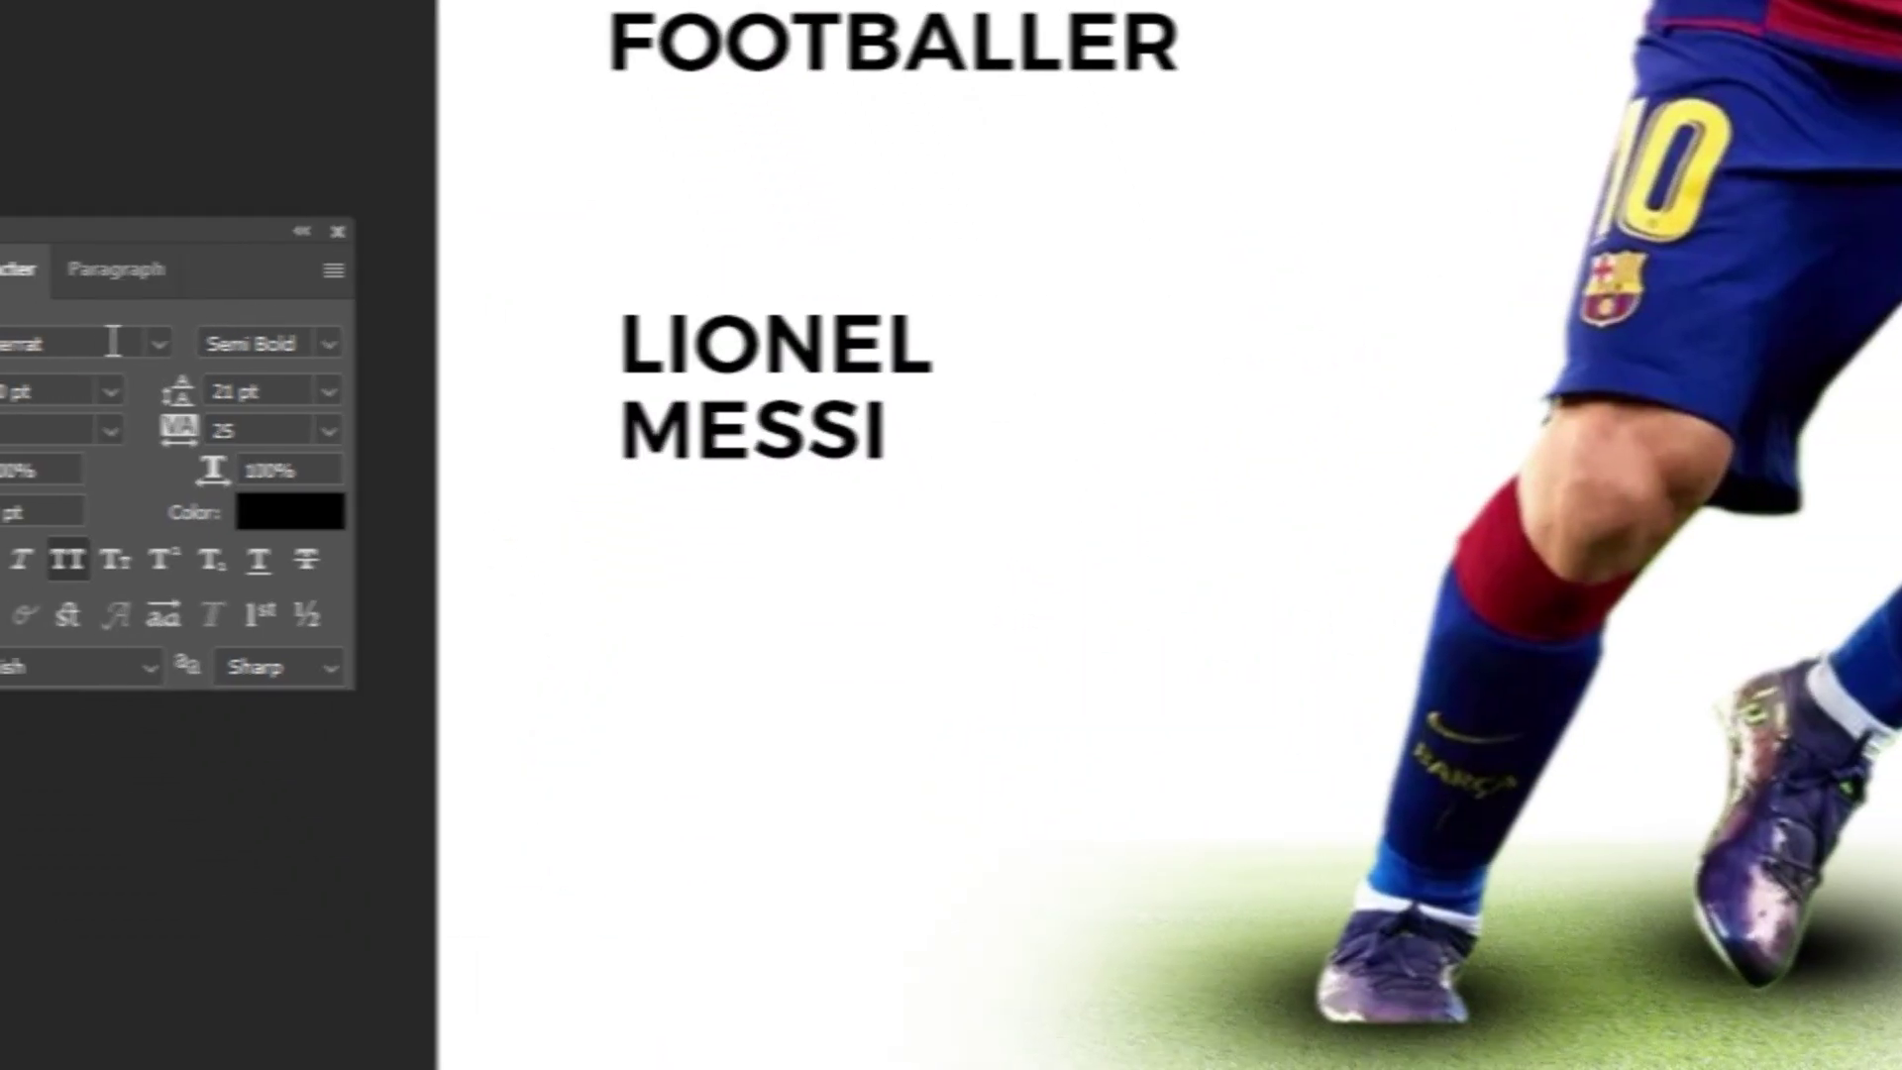
left_click(58, 346)
type("monum")
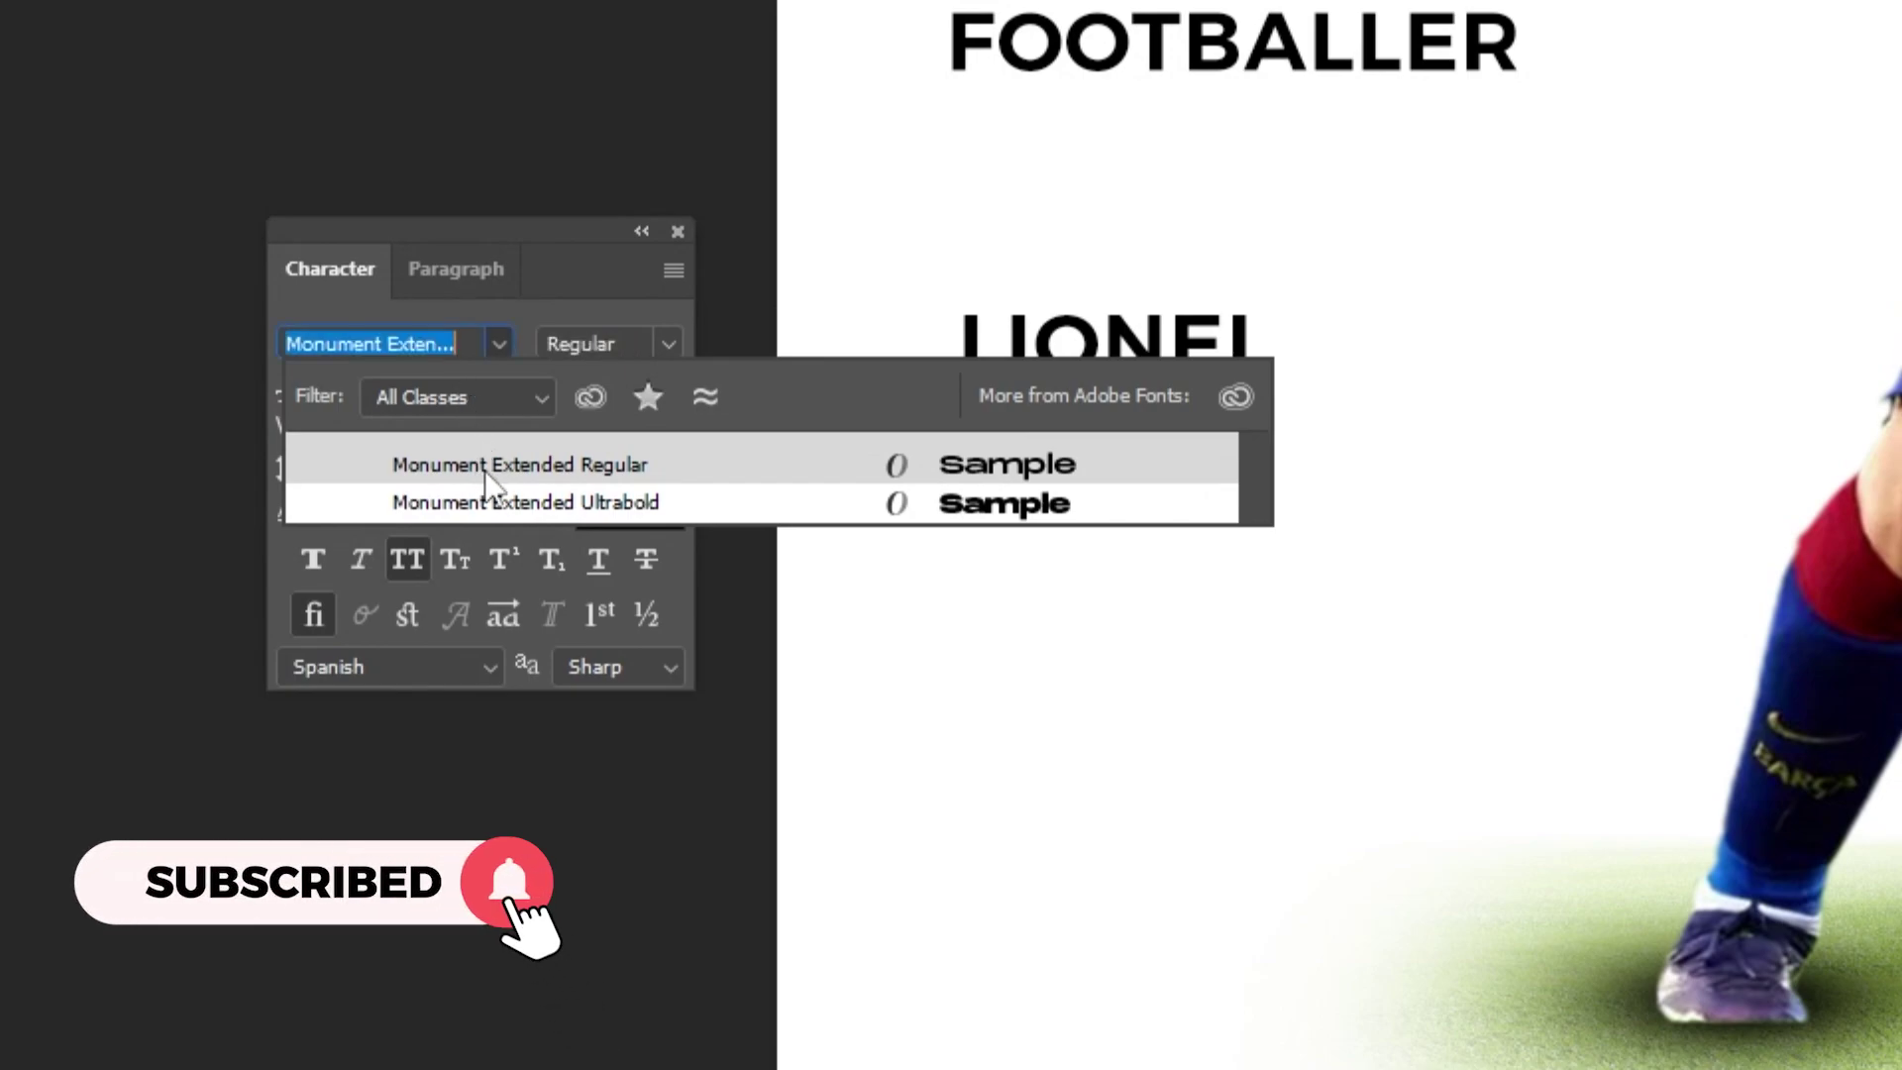
left_click(485, 503)
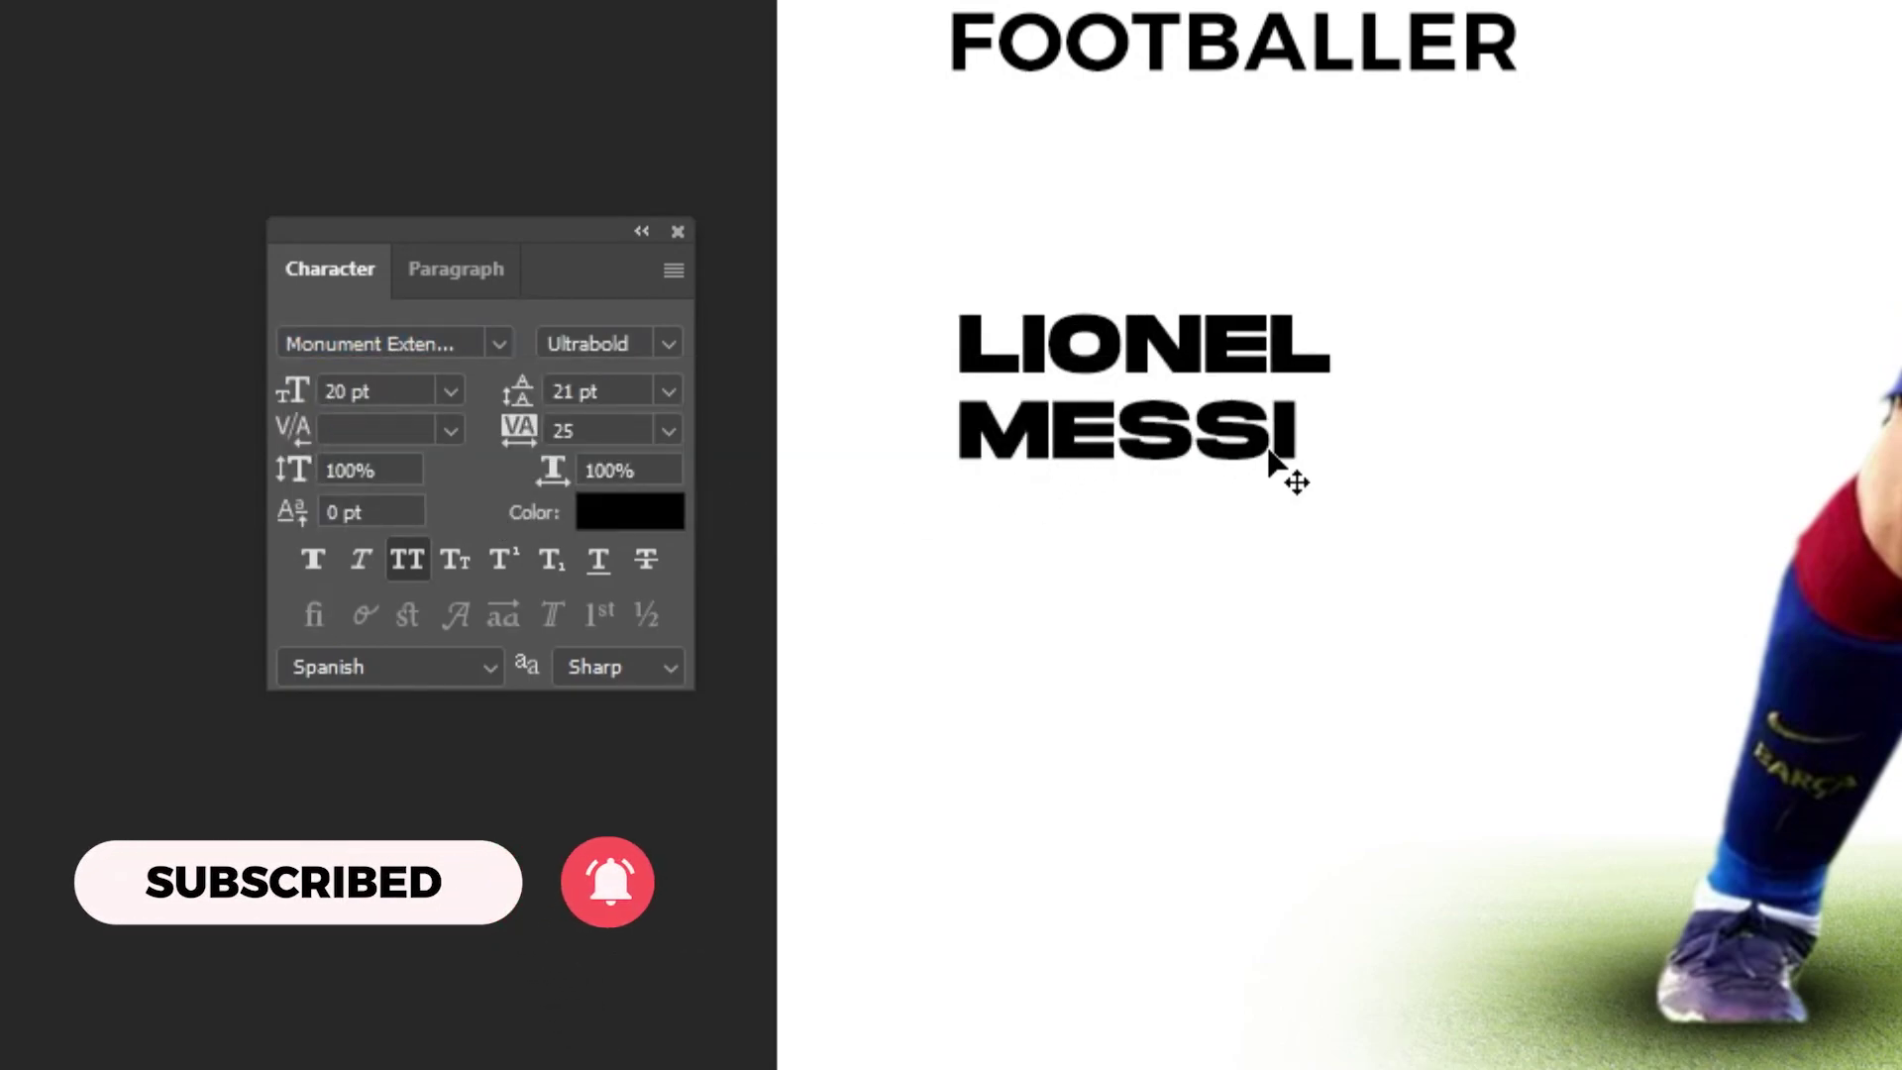
Step: Set only the word LIONEL to the Regular style of Monument Extended
left_click_drag(1315, 352, 959, 359)
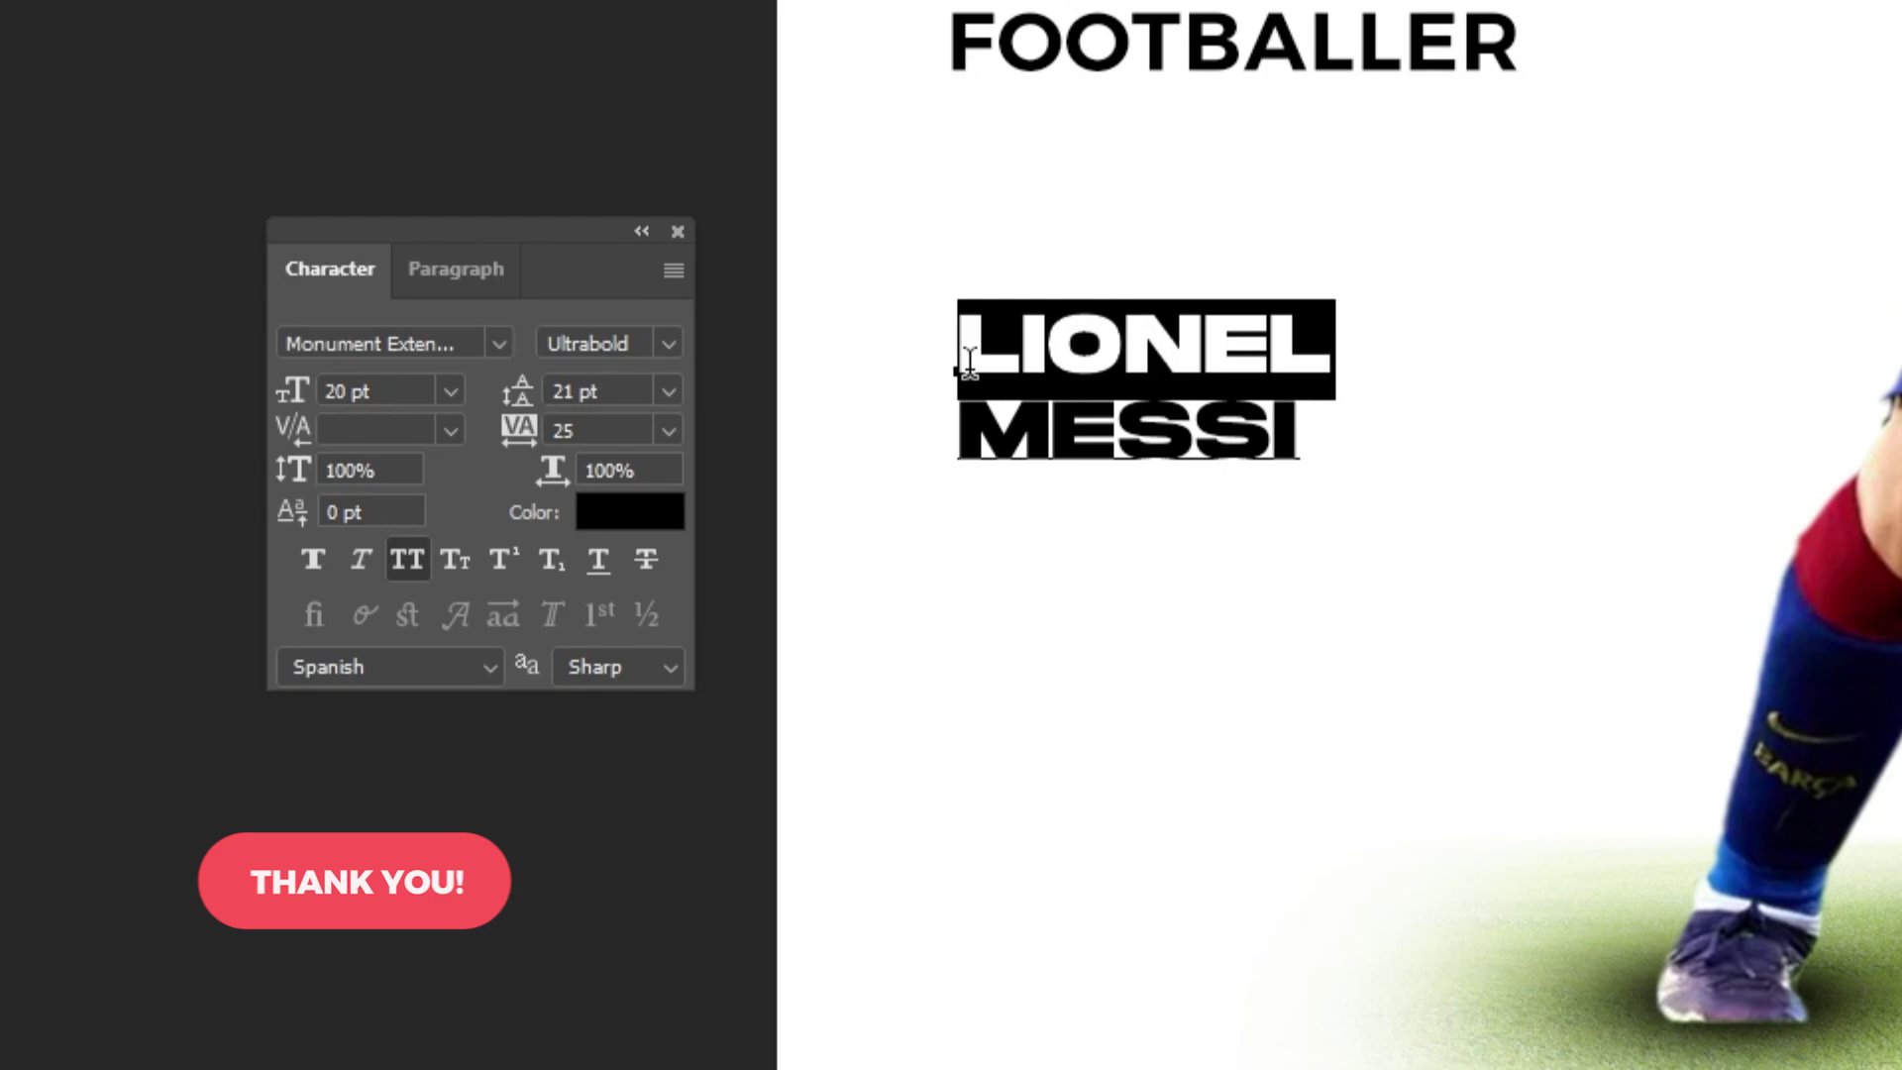
left_click(670, 344)
left_click(728, 380)
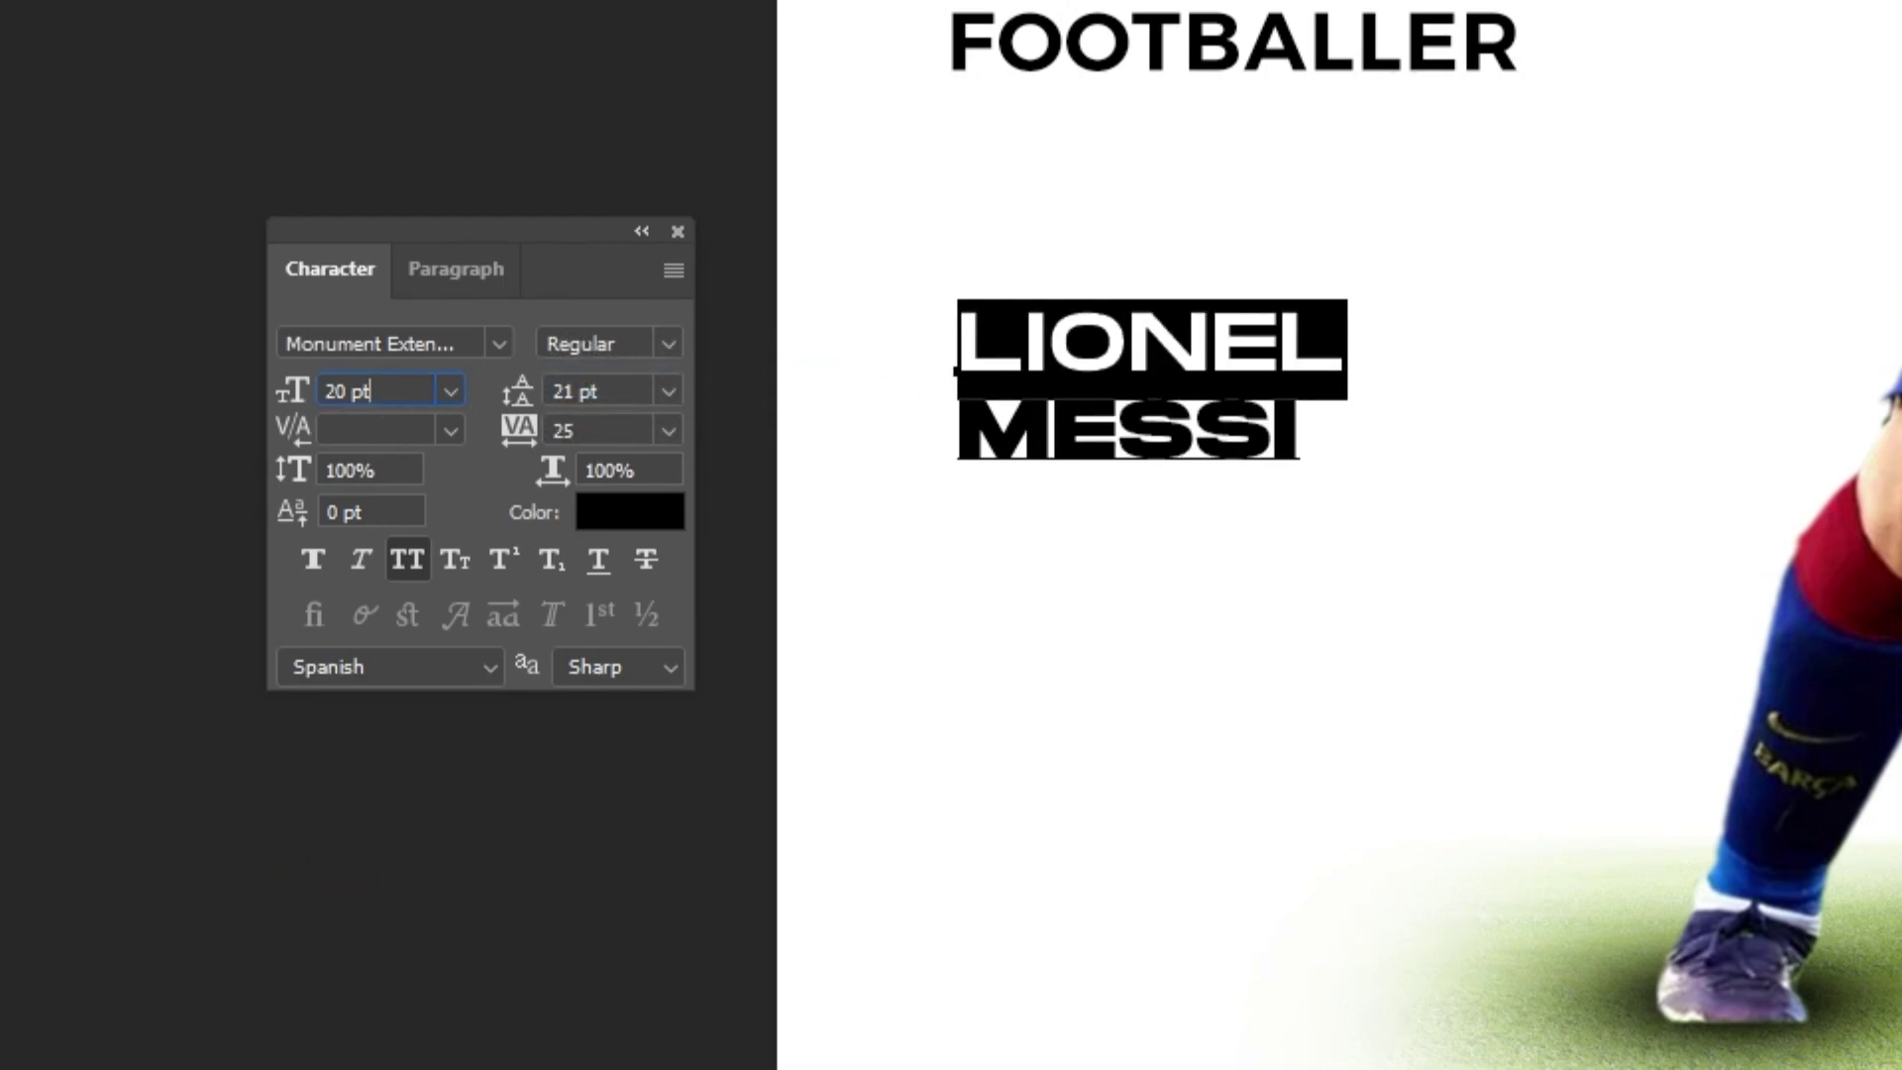
key("ctrl+Return")
Step: Scale the LIONEL MESSI text up to about 37 pt and move it closer beneath PROFESSIONAL FOOTBALLER, aligned to its left edge
key("ctrl+t")
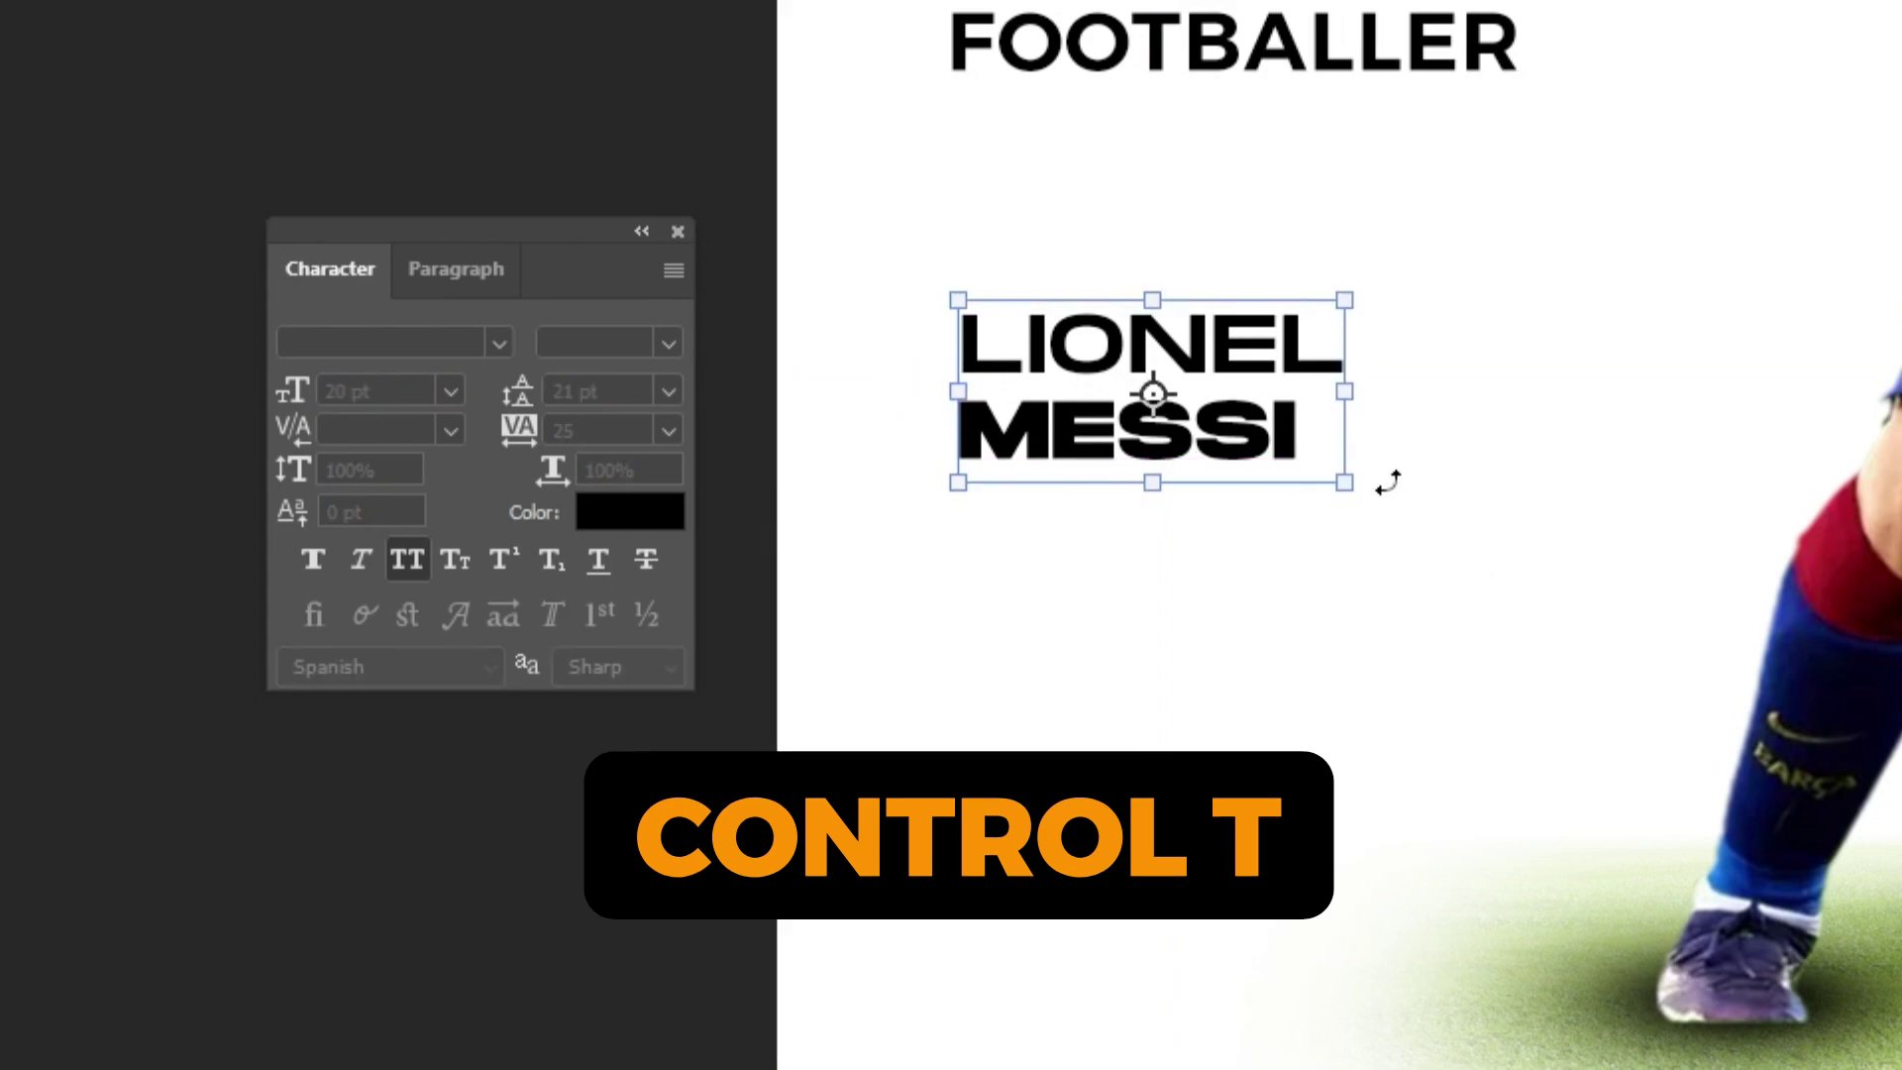
left_click_drag(1353, 484, 1680, 629)
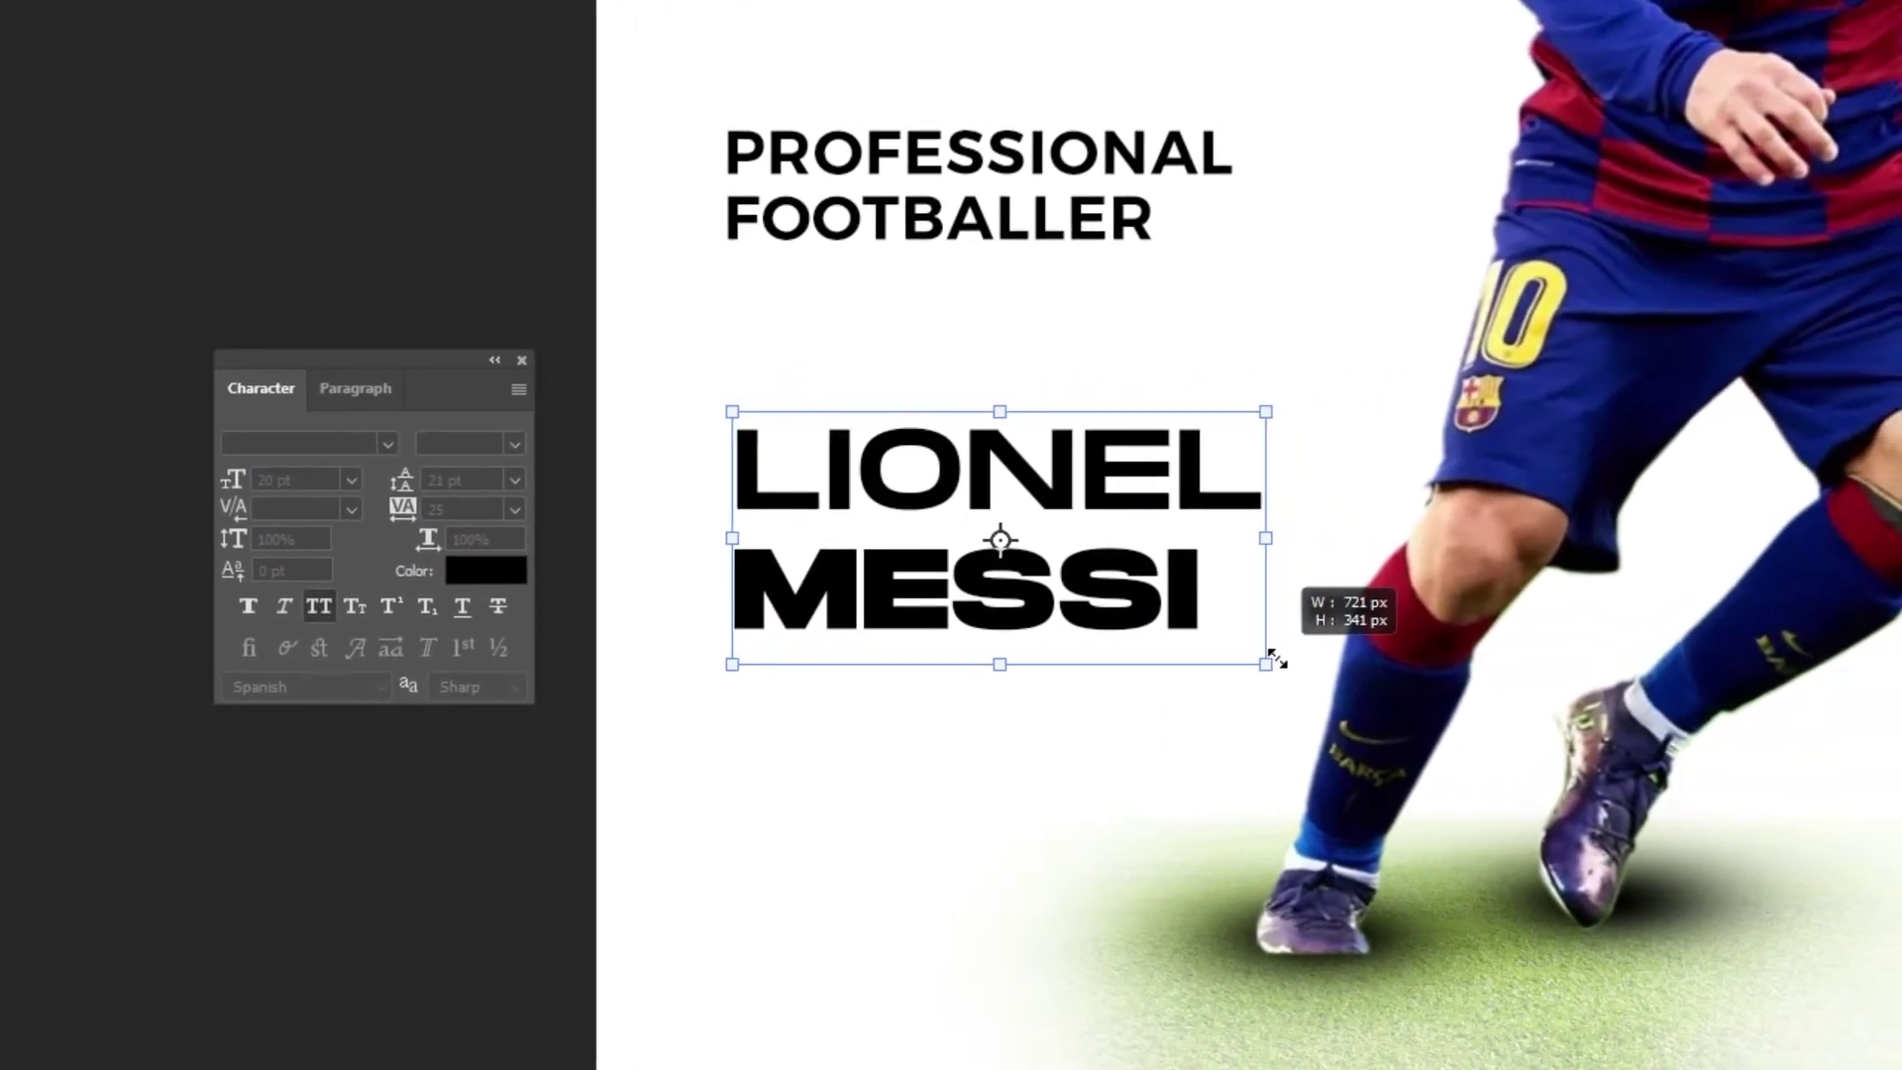
left_click_drag(1279, 659, 1276, 658)
key("Return")
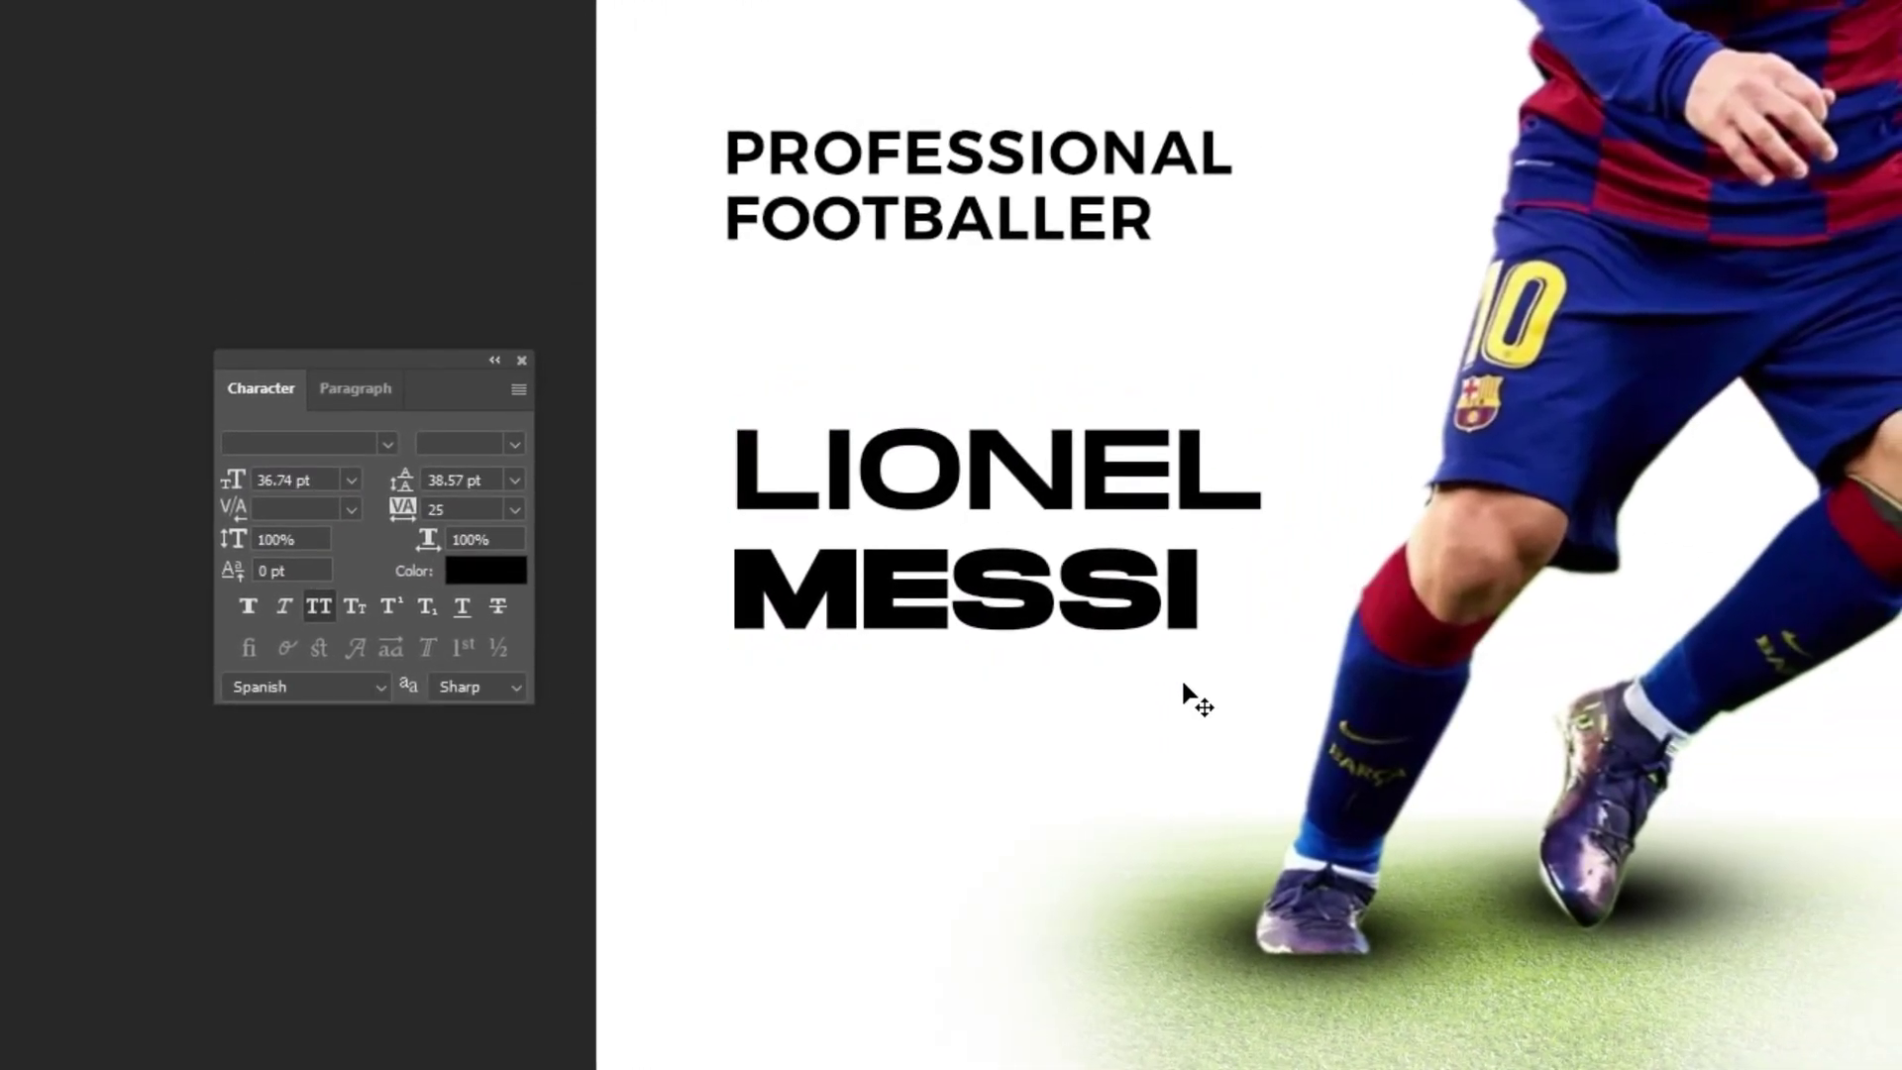
left_click_drag(1102, 642, 1089, 540)
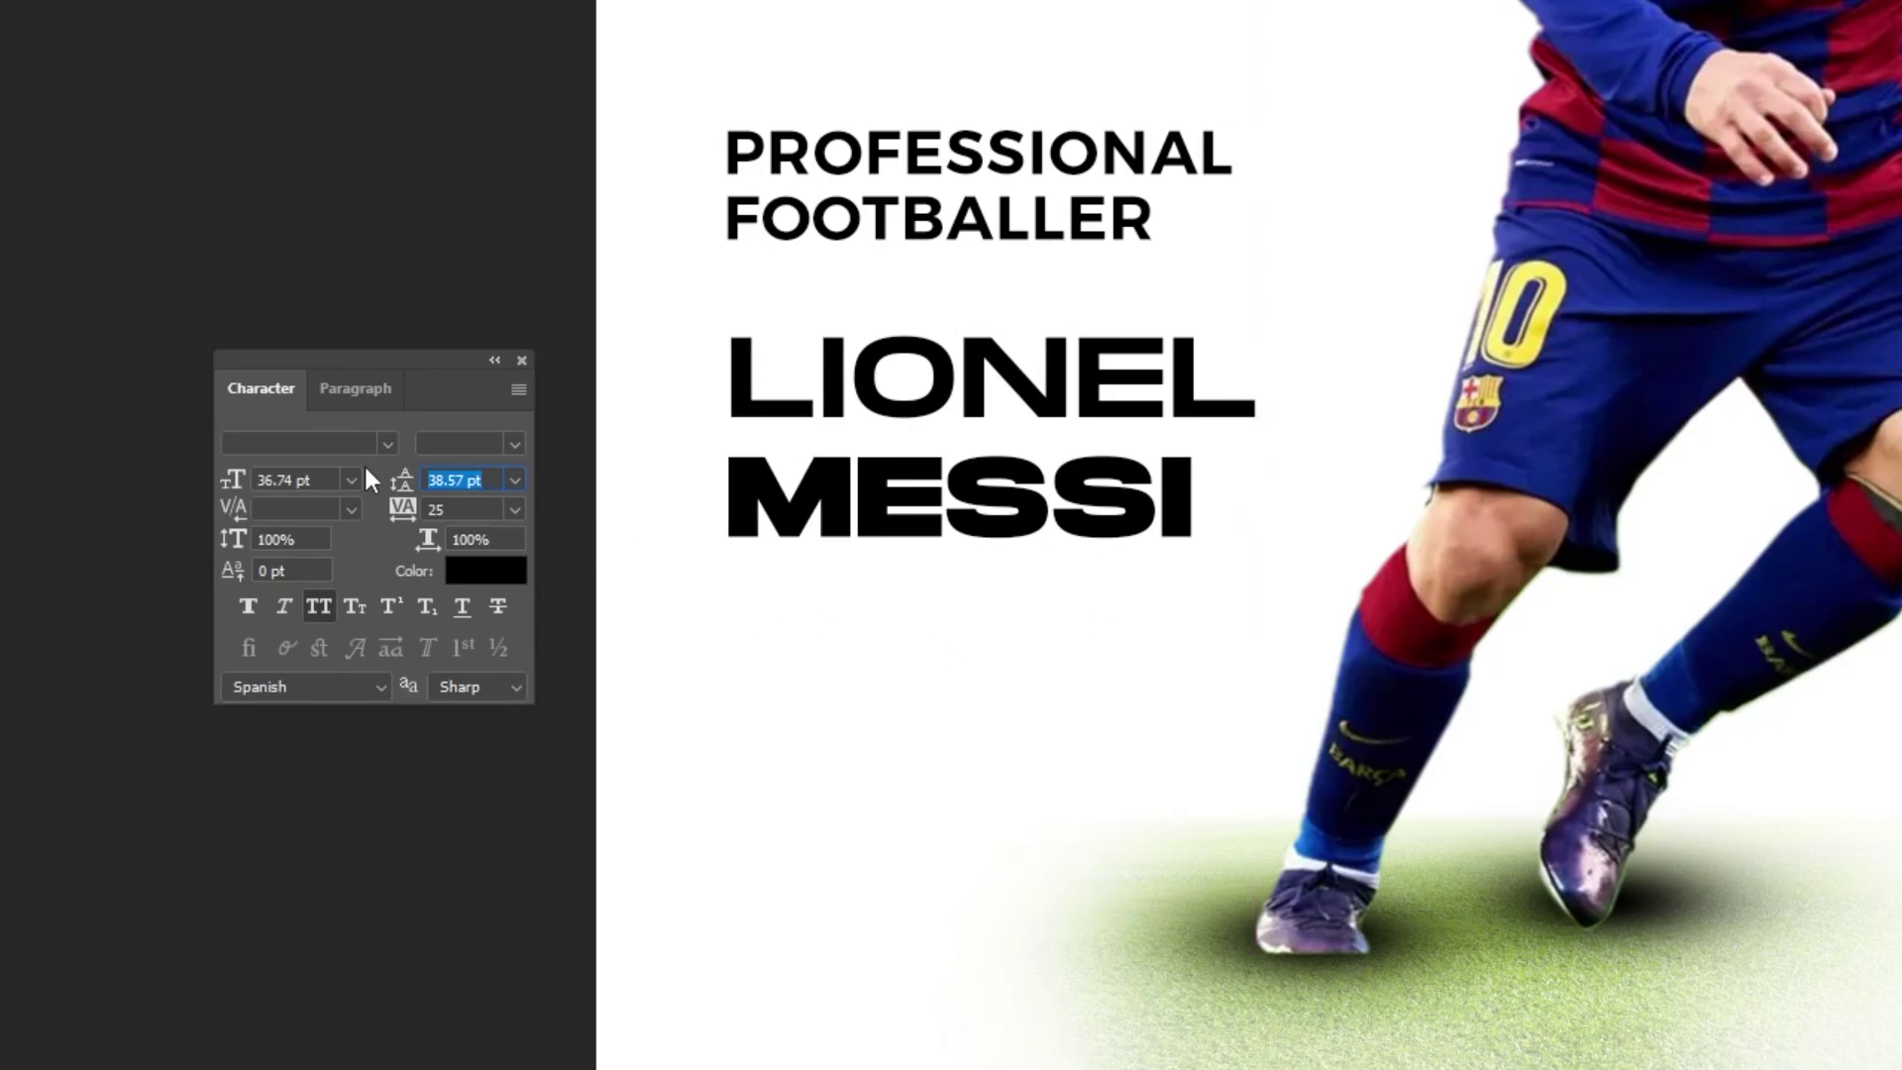
Step: Set the LIONEL MESSI text's leading to 30 pt and reduce the word LIONEL to 24 pt
type("30")
key("Return")
left_click_drag(1259, 406, 789, 414)
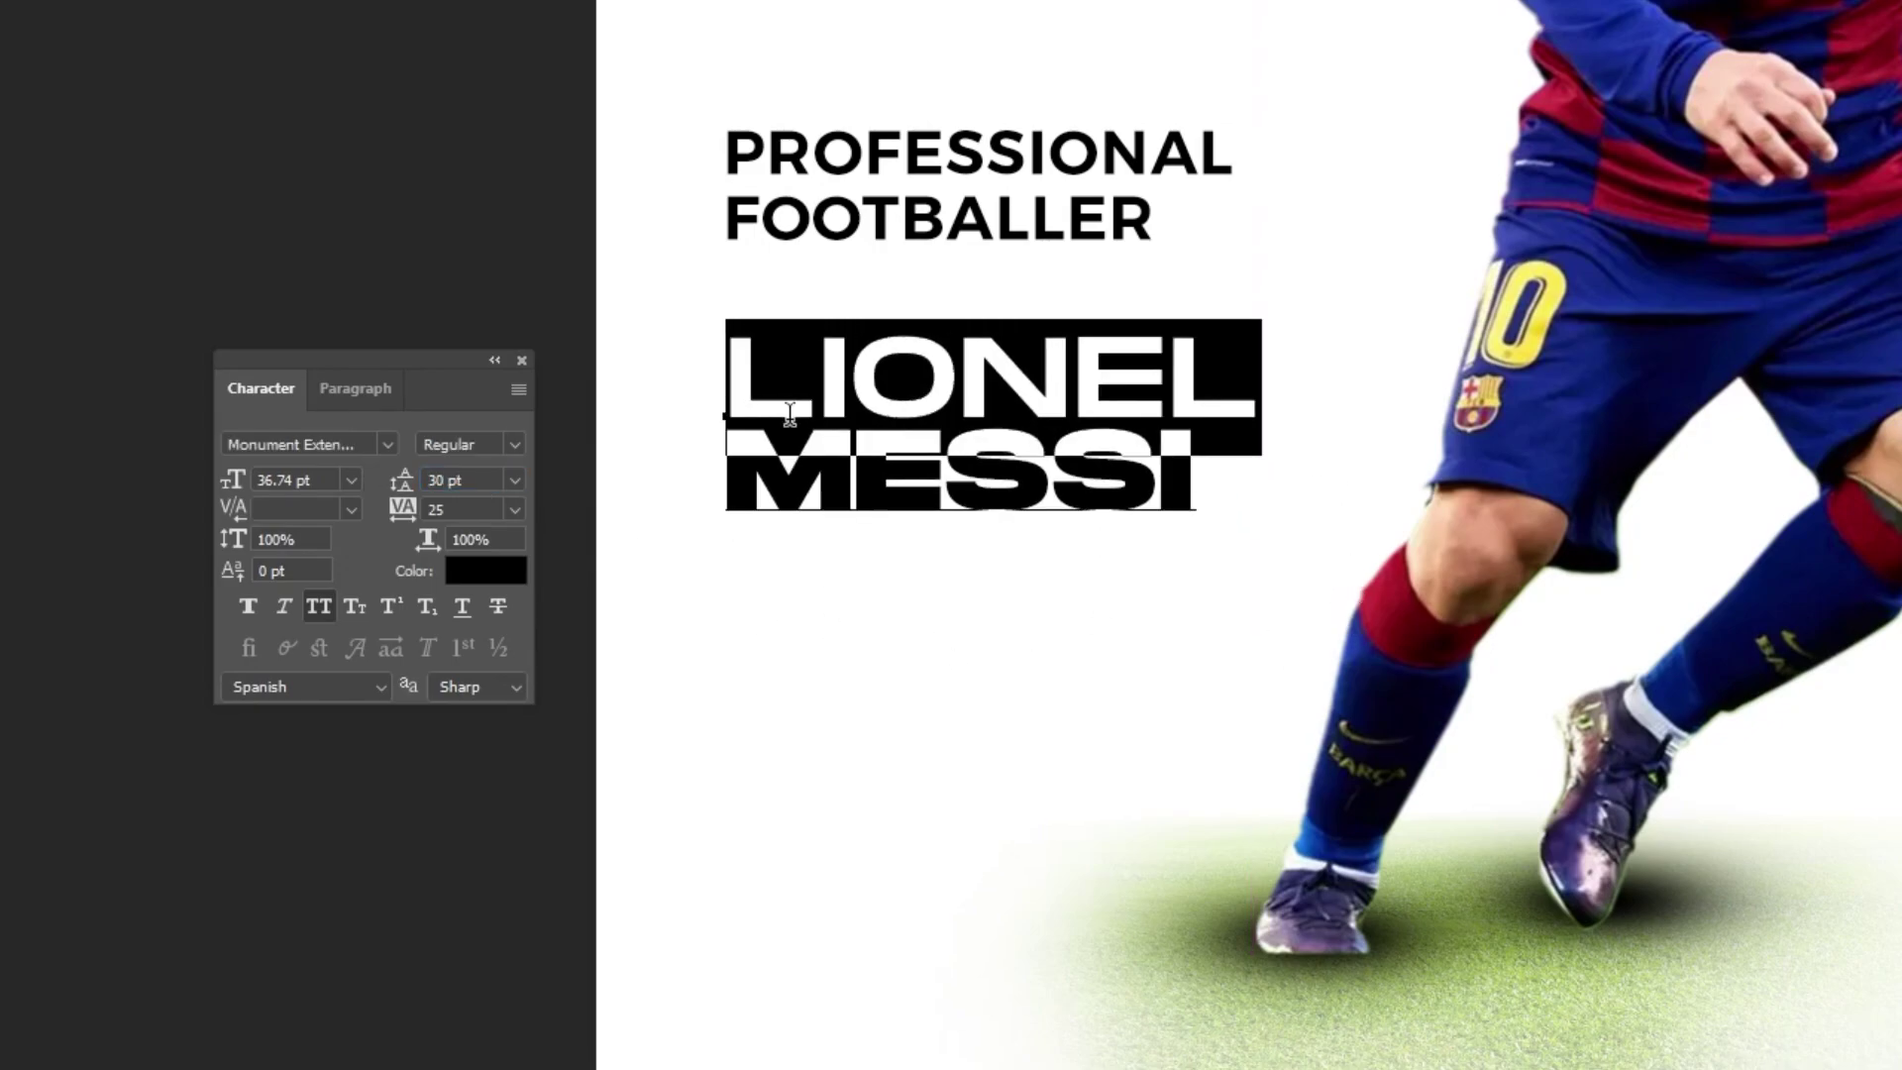
left_click(312, 480)
type("20")
key("Return")
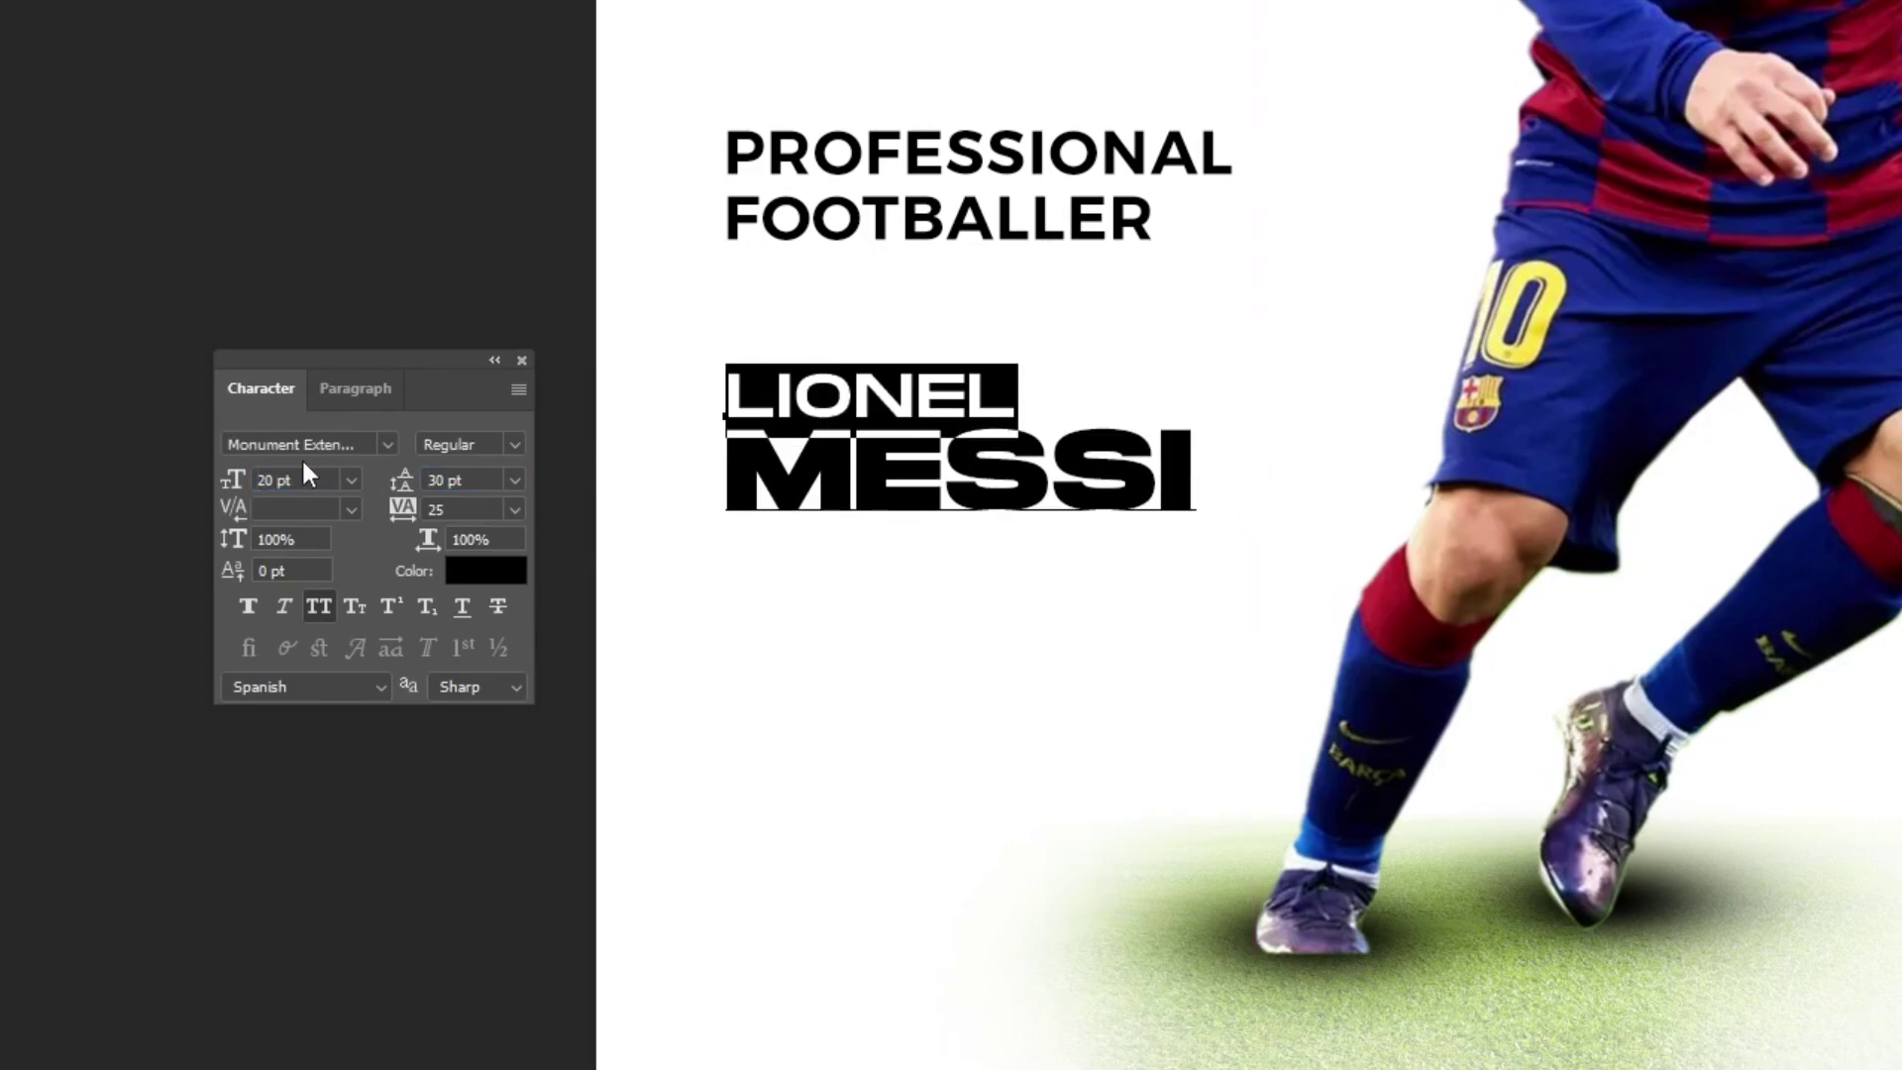
type("24")
key("Return")
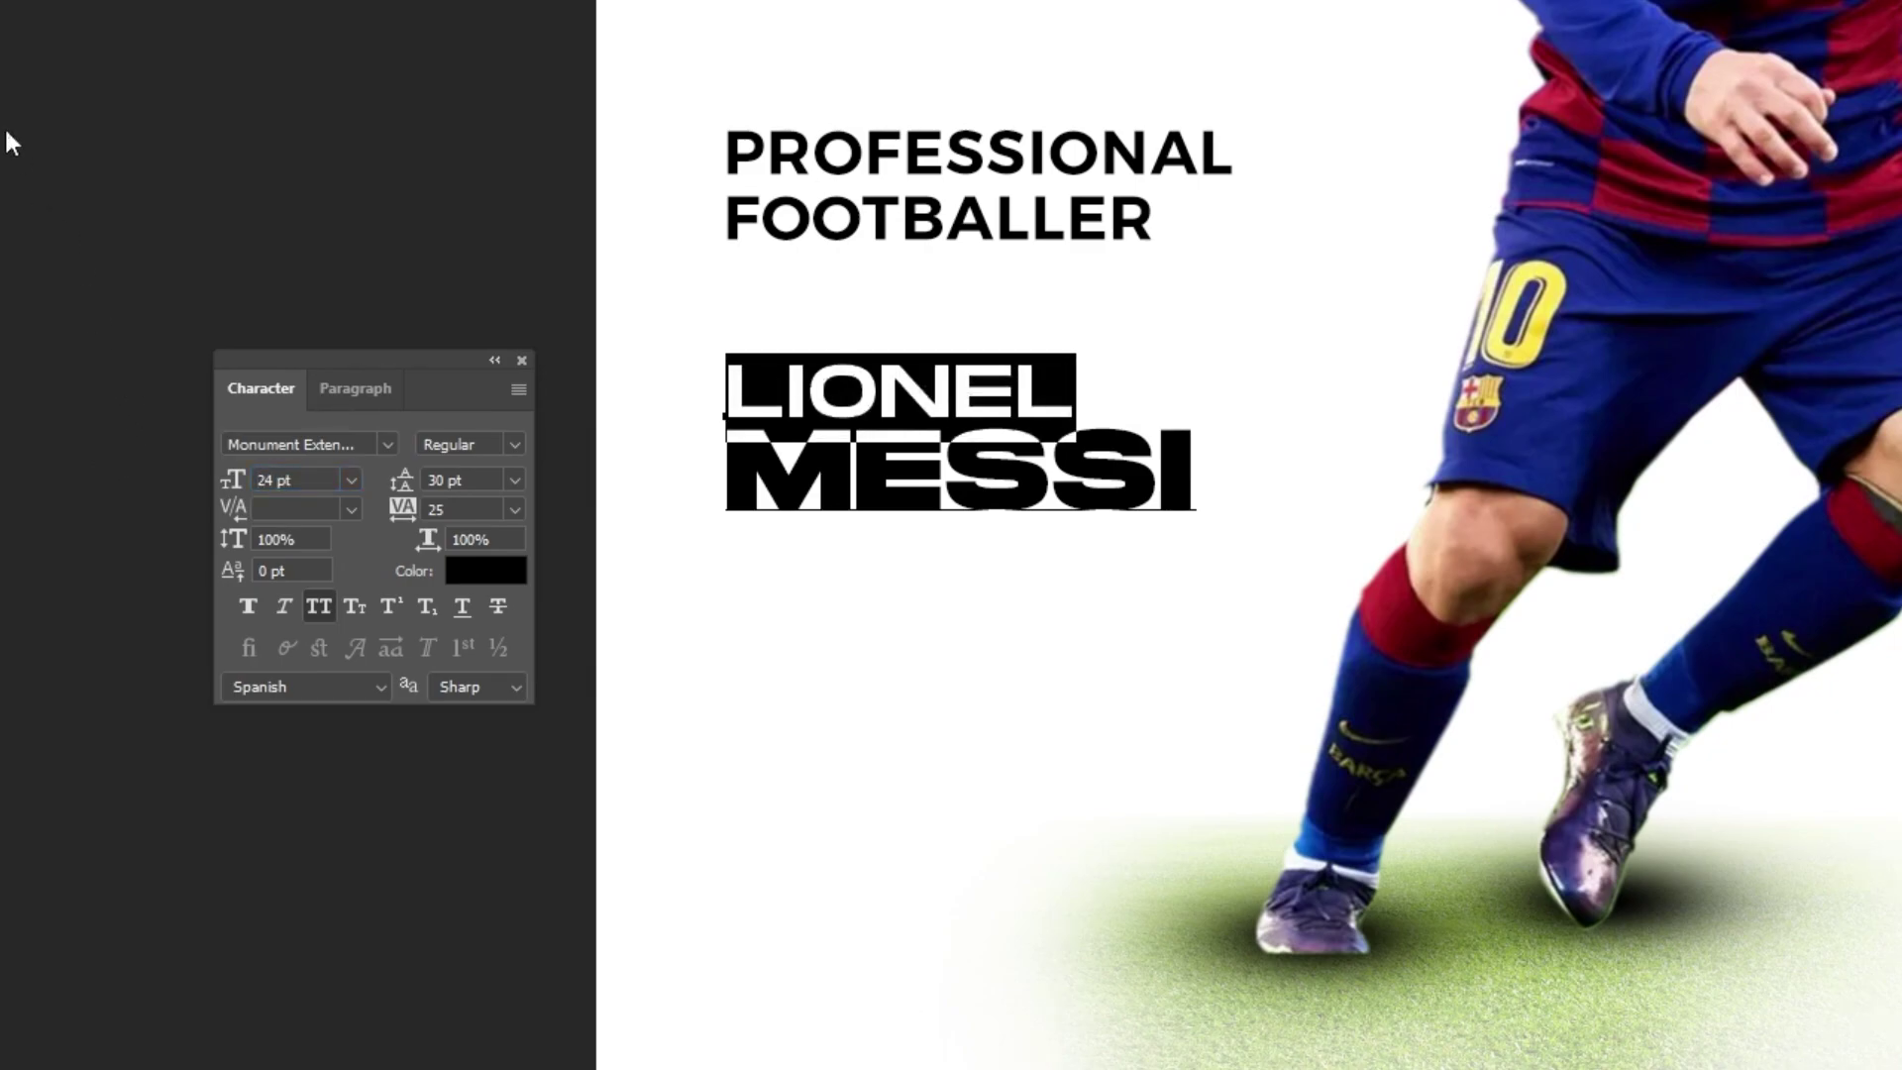
key("ctrl+Return")
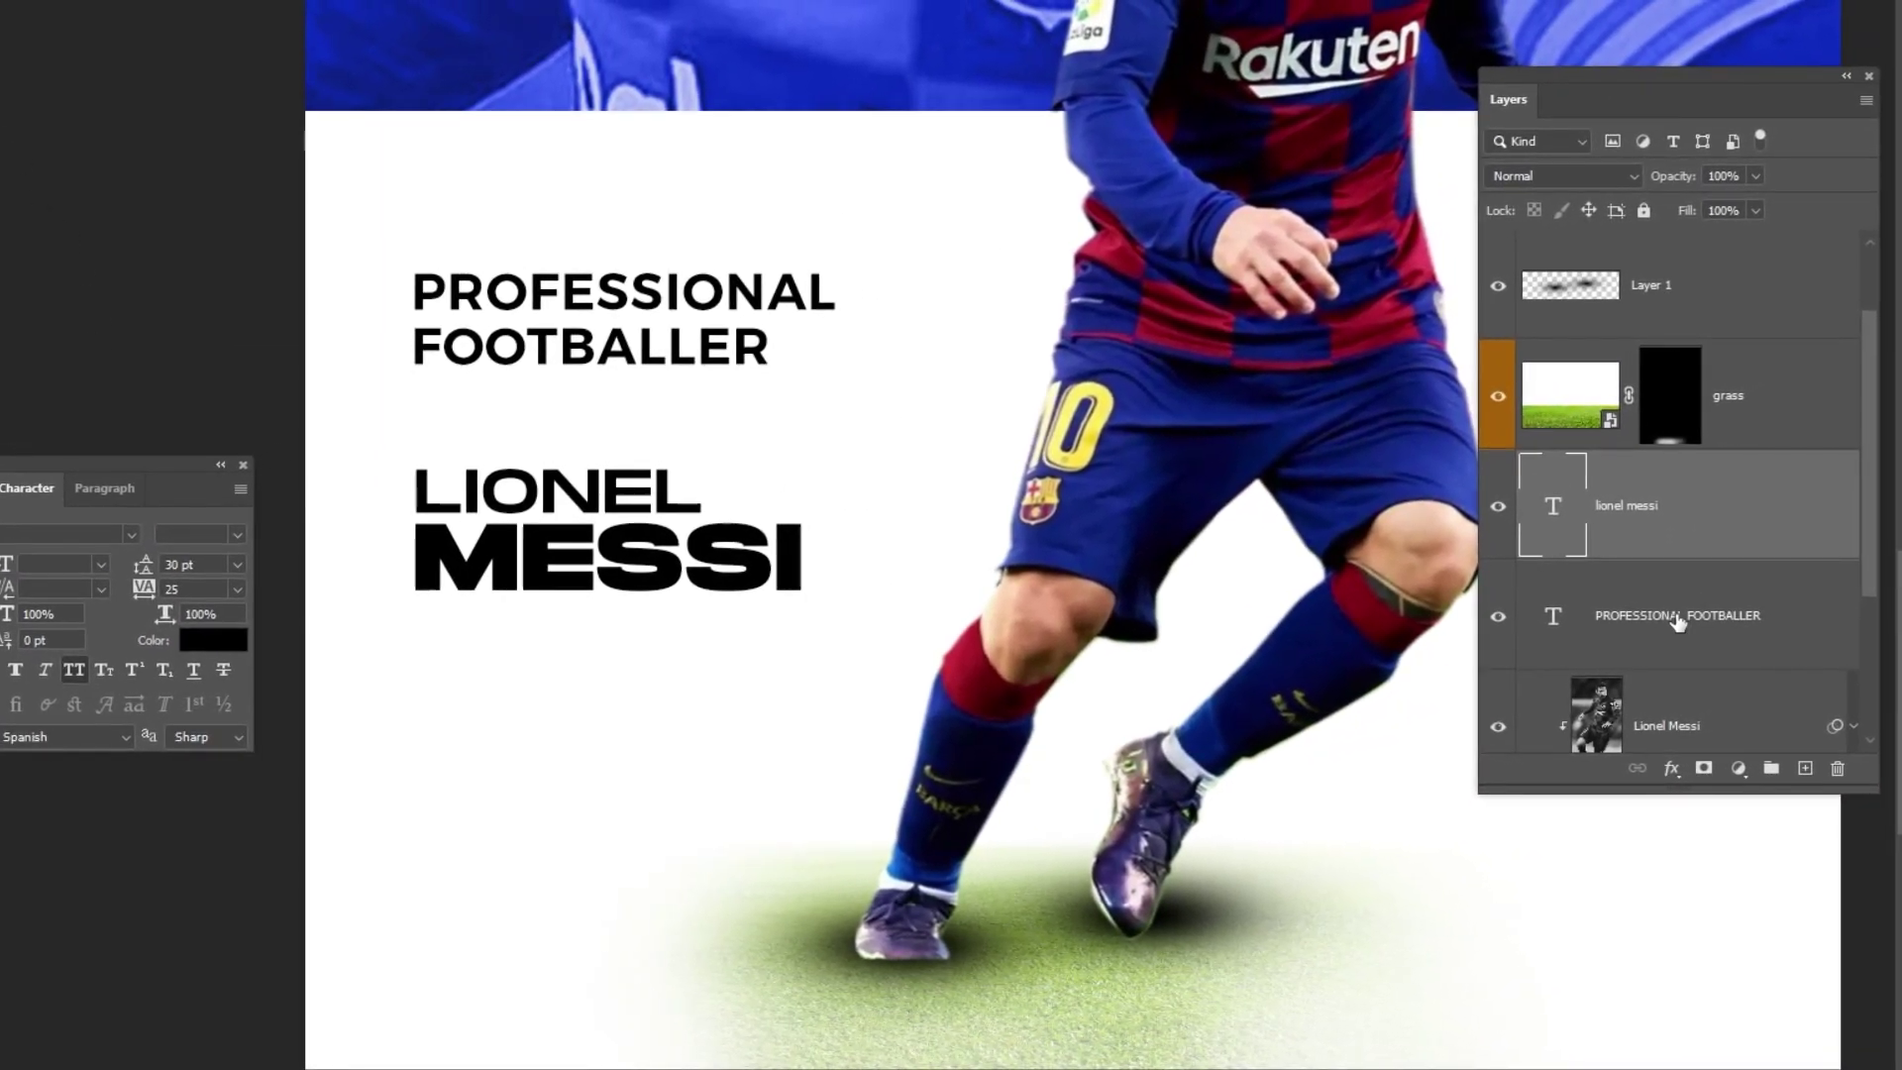
Step: Bring the LIONEL MESSI and PROFESSIONAL FOOTBALLER text layers to the front of the layer stack
left_click(1856, 595, "shift")
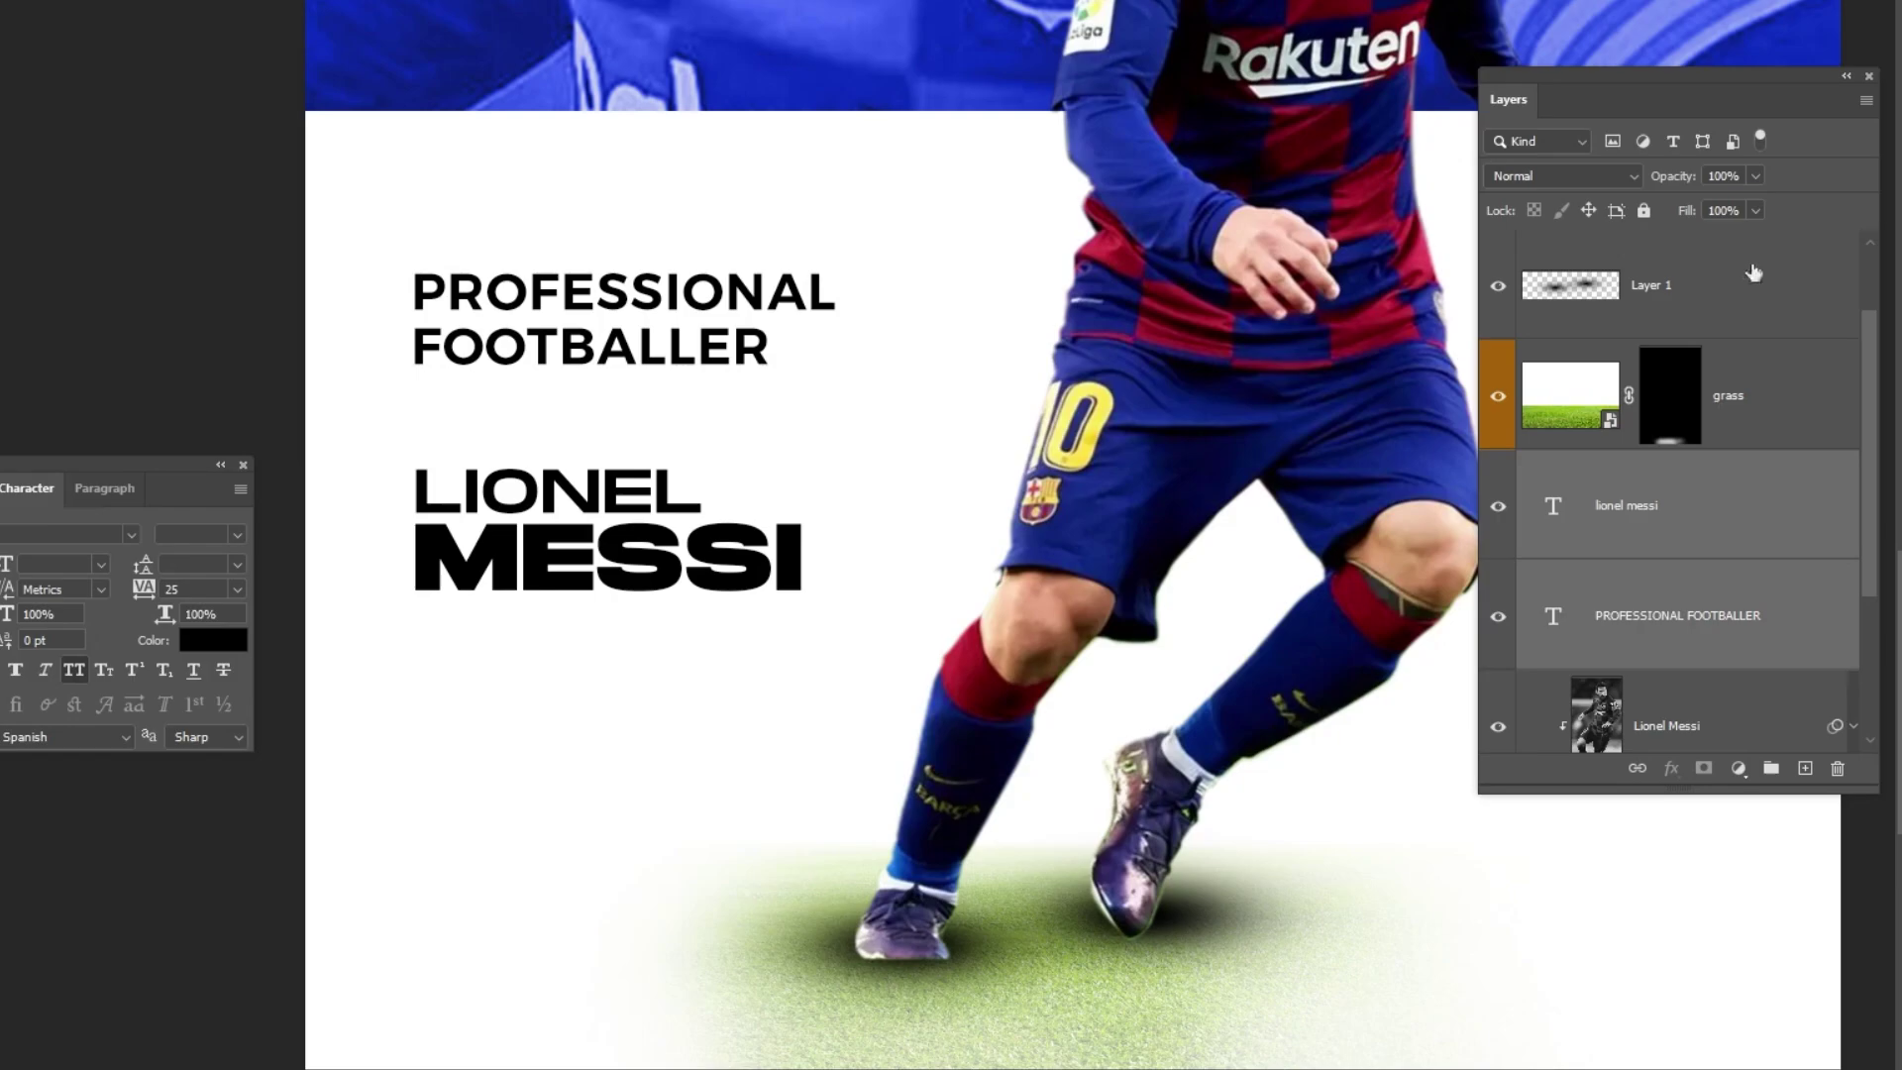
left_click_drag(1696, 79, 1543, 87)
key("ctrl+shift+bracketright")
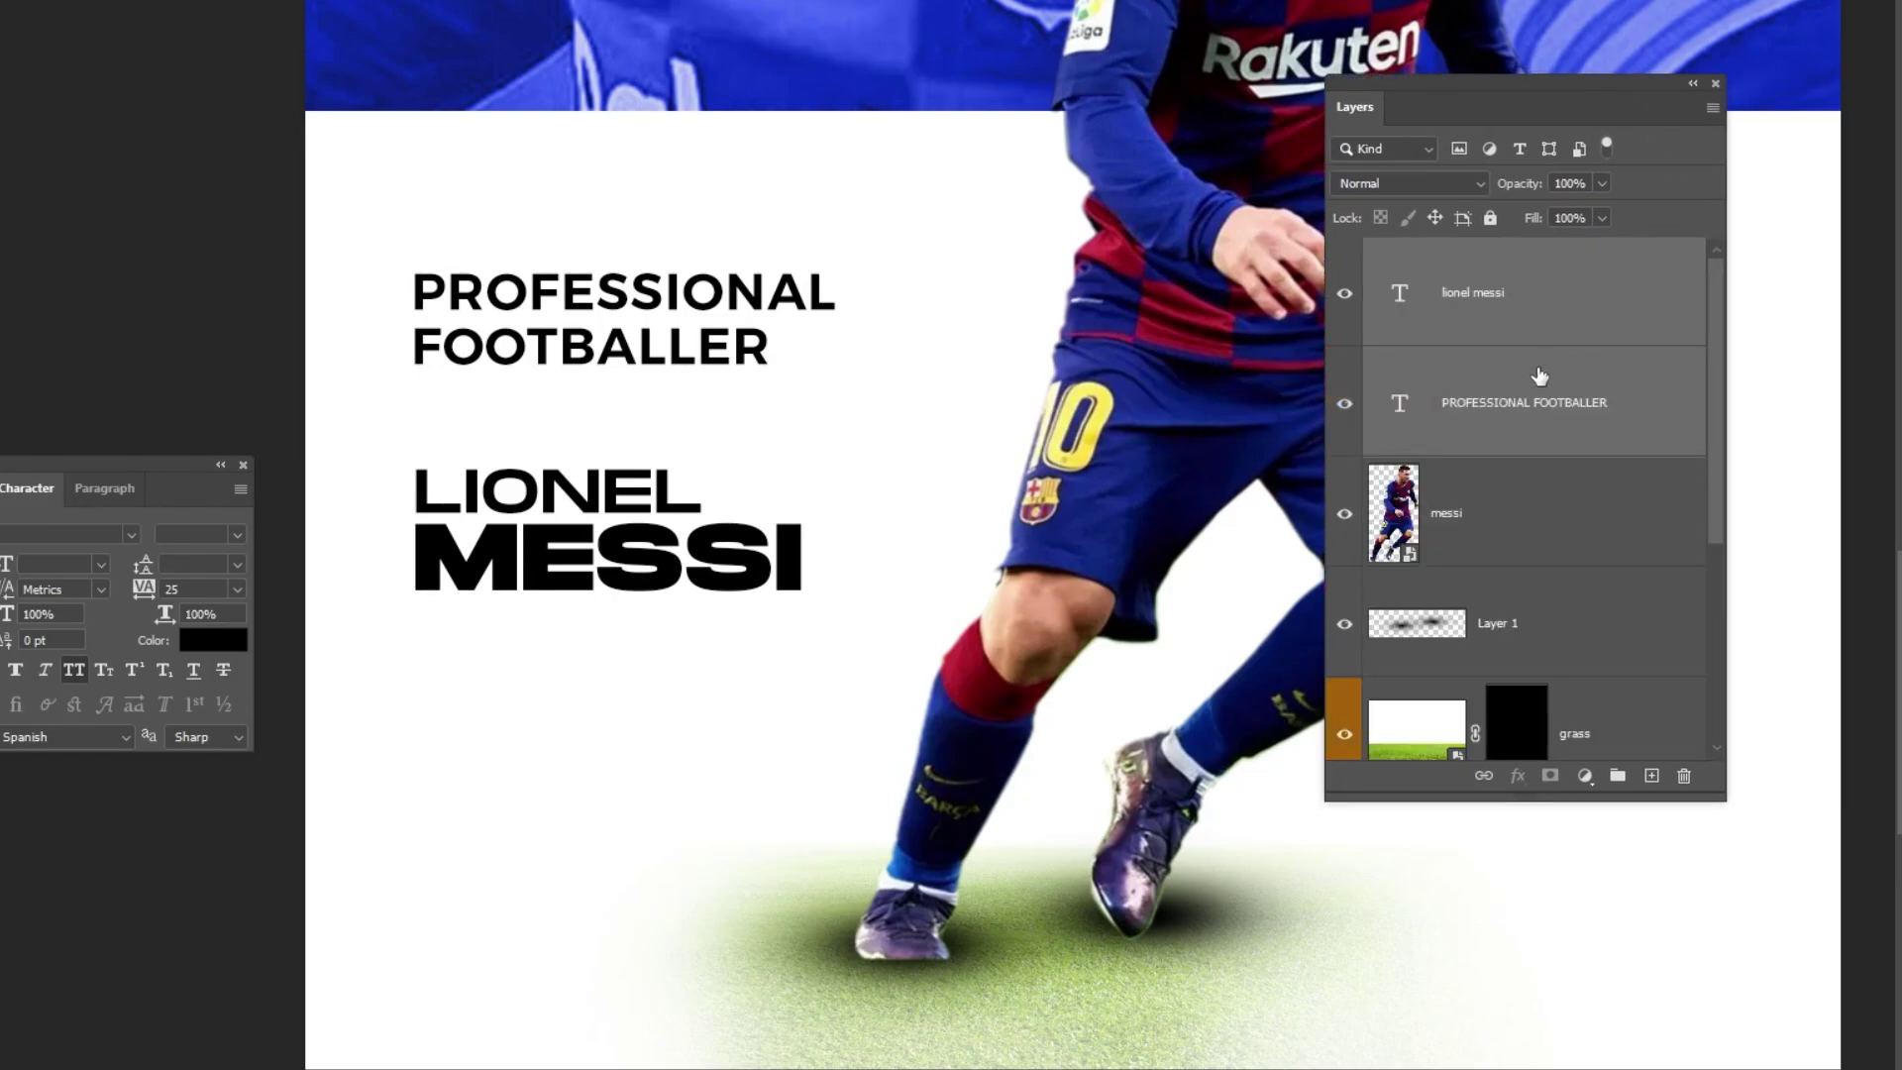
Step: Duplicate the LIONEL MESSI text directly below the original and replace the copy's wording with the player's birth date
left_click(1546, 408)
left_click(1409, 342)
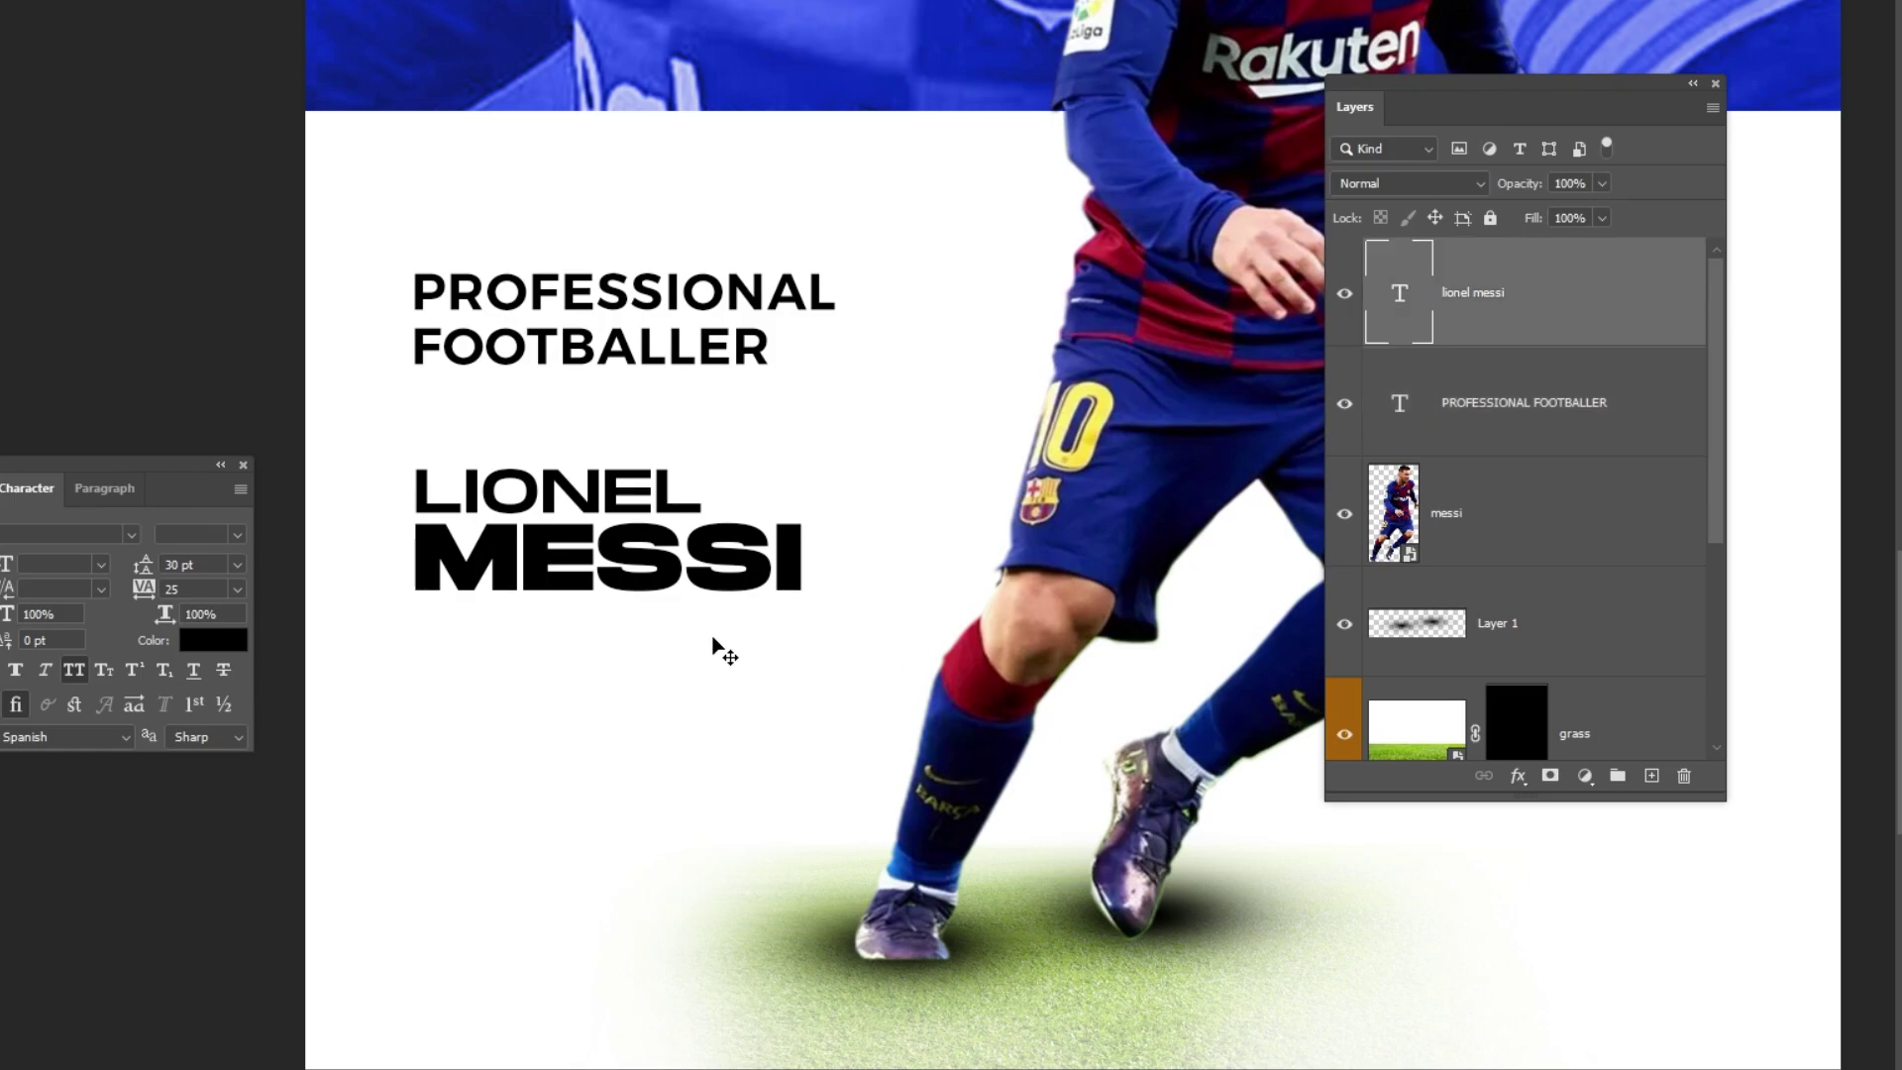
left_click_drag(565, 586, 560, 738)
key("t")
left_click(825, 742)
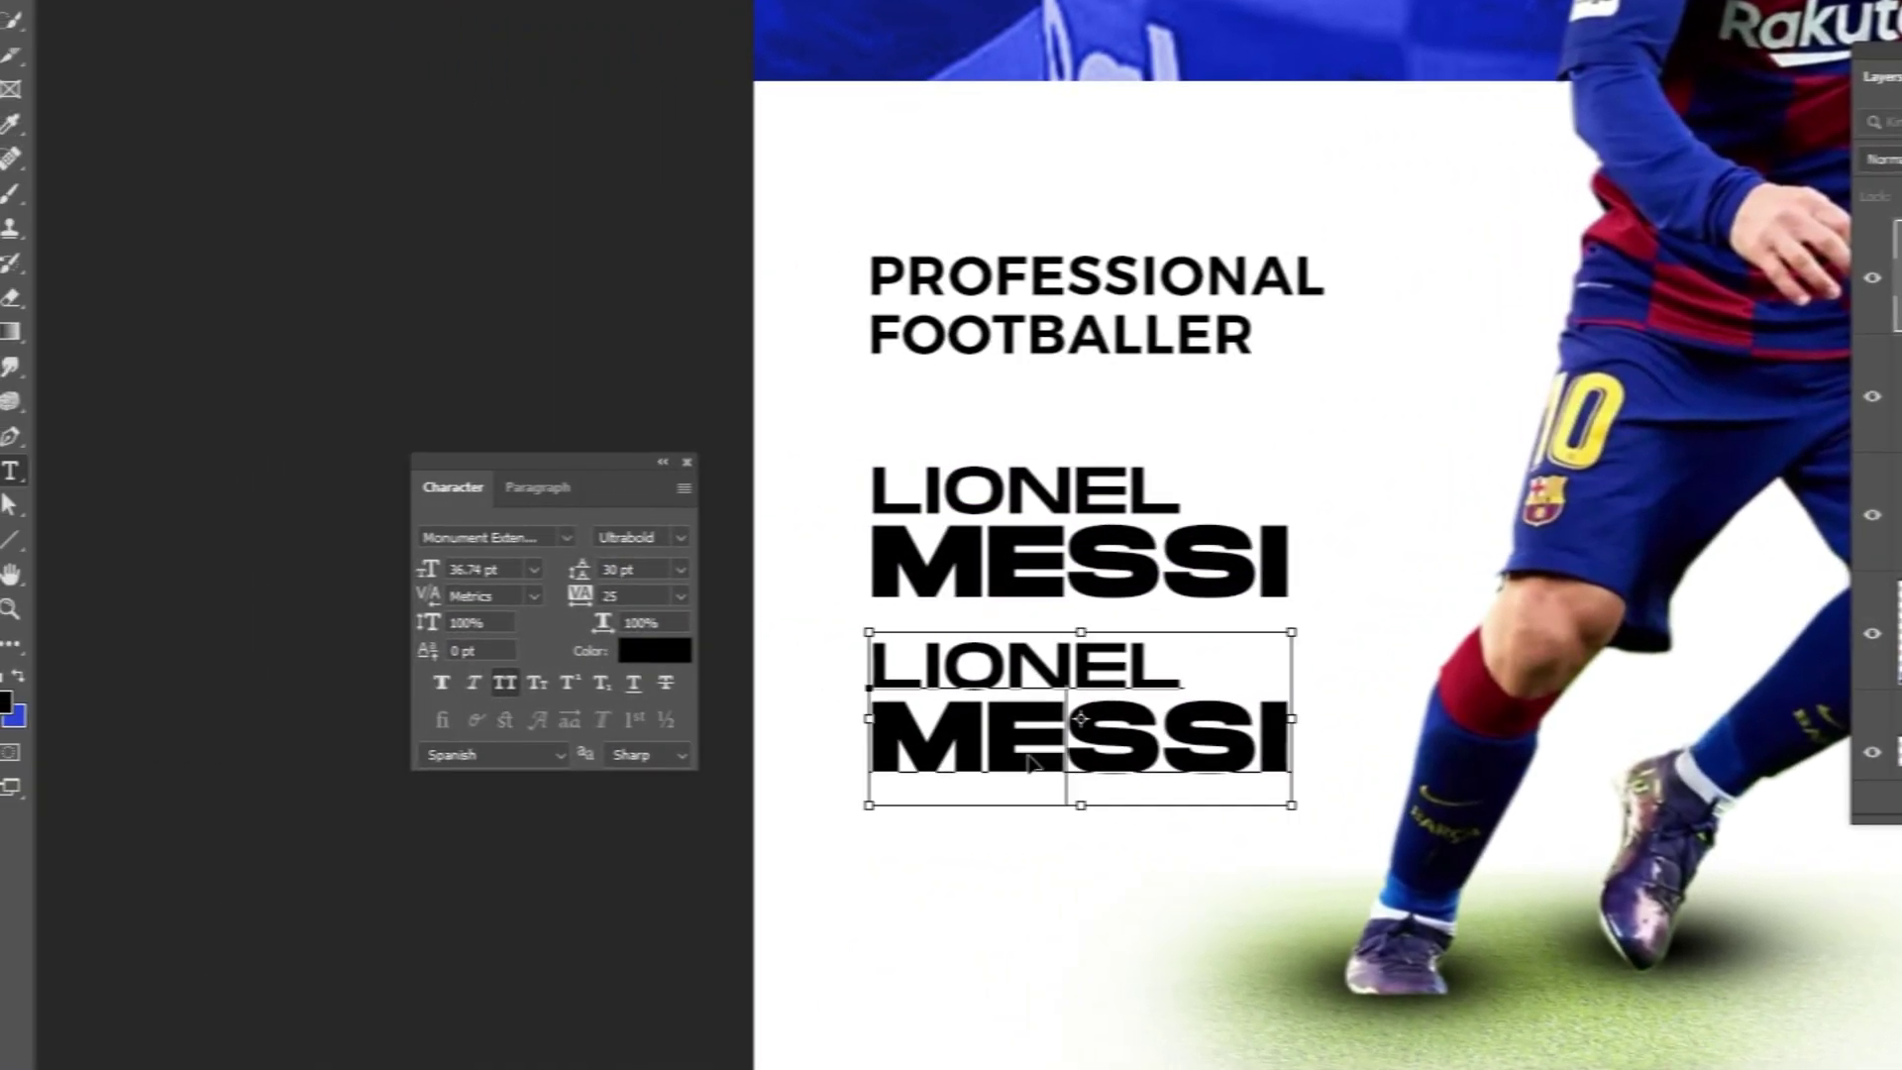
key("ctrl+a")
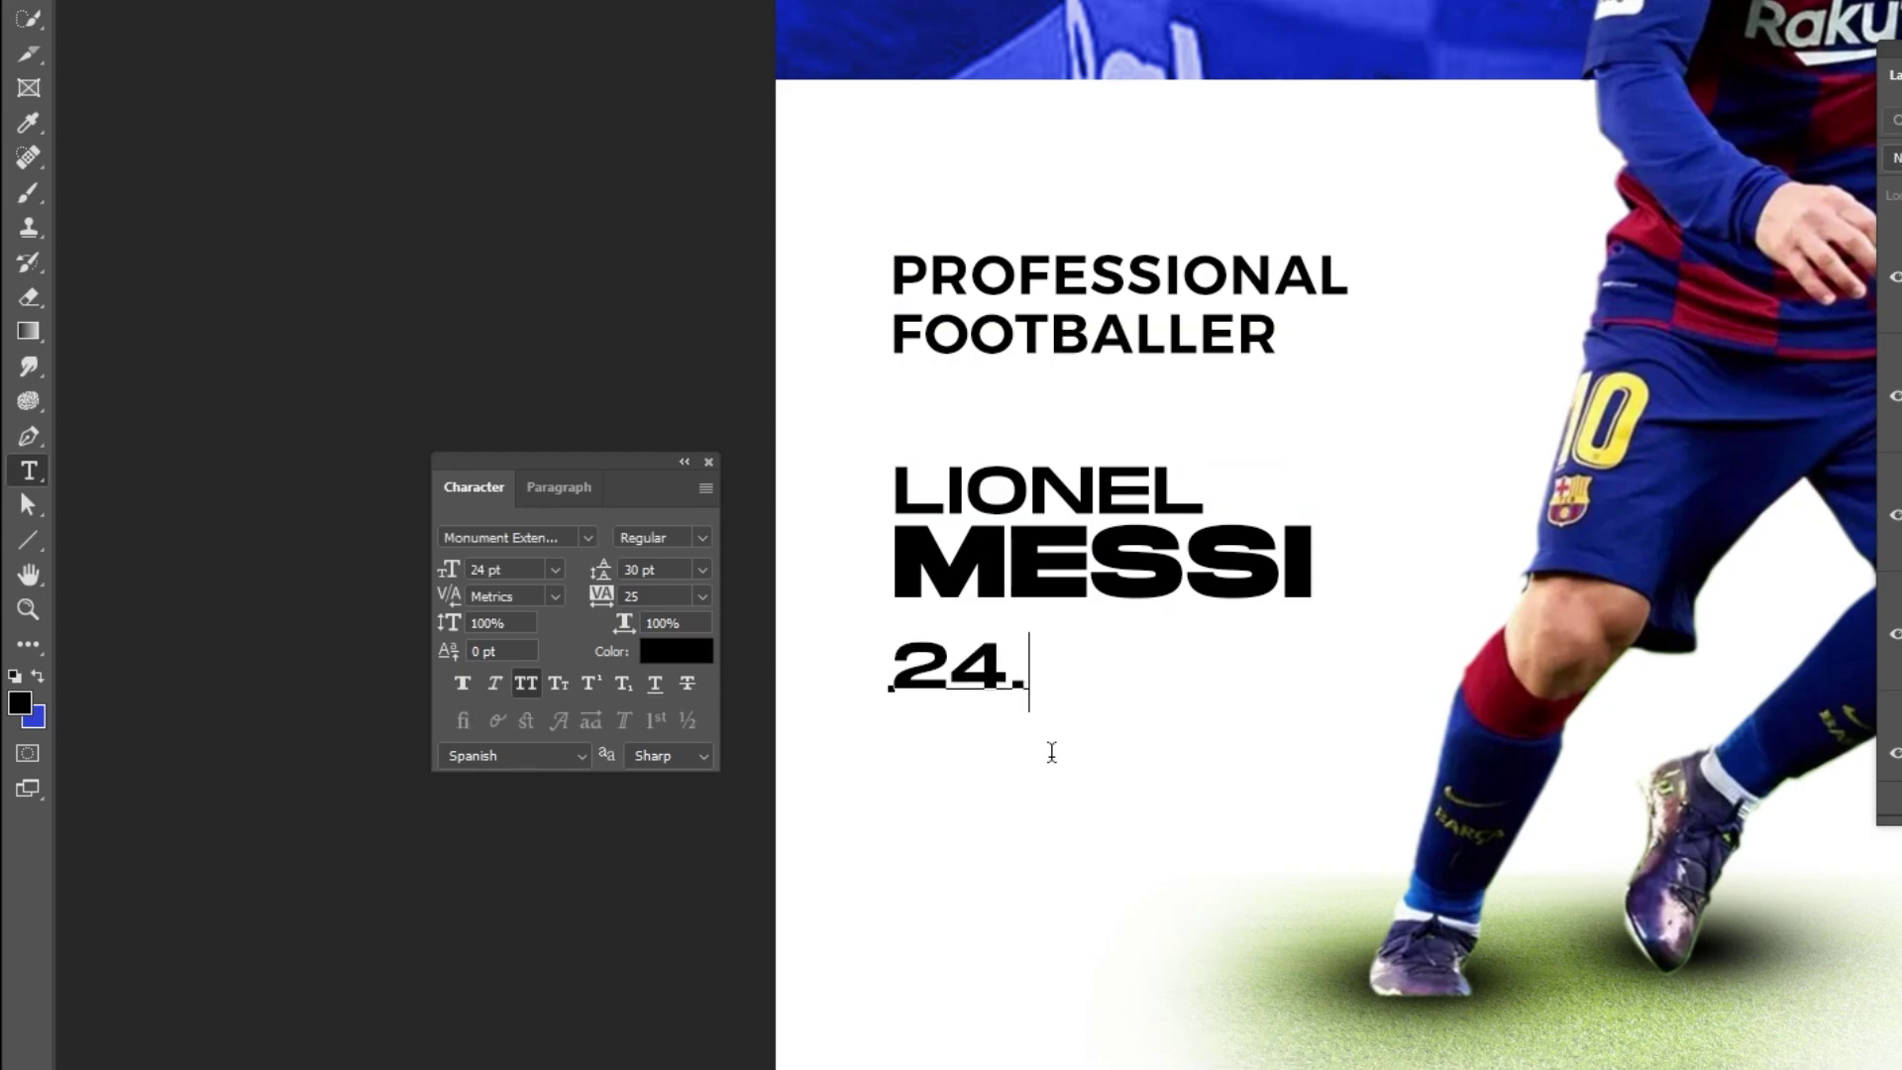
Step: Set the birth date text to the Ultrabold style and move it slightly lower beneath MESSI
left_click(701, 537)
left_click(649, 586)
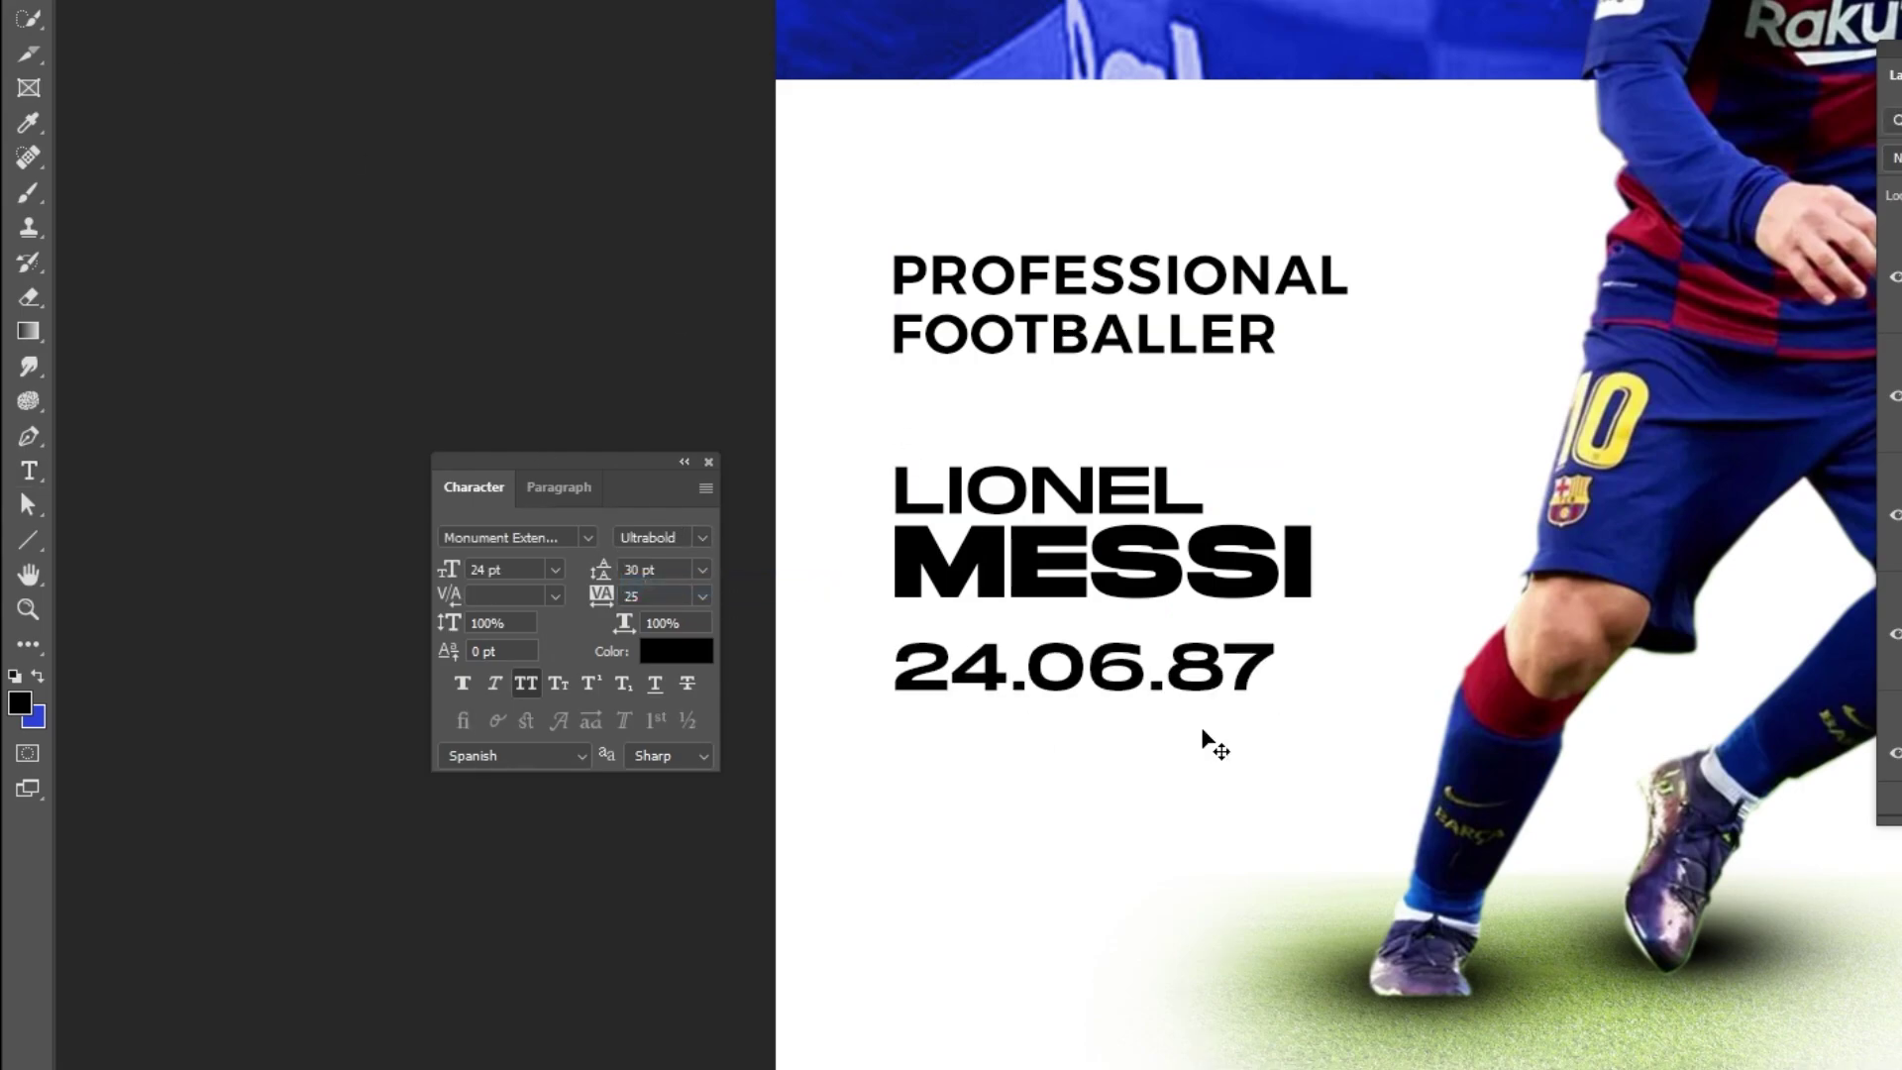
left_click_drag(1159, 686, 1166, 717)
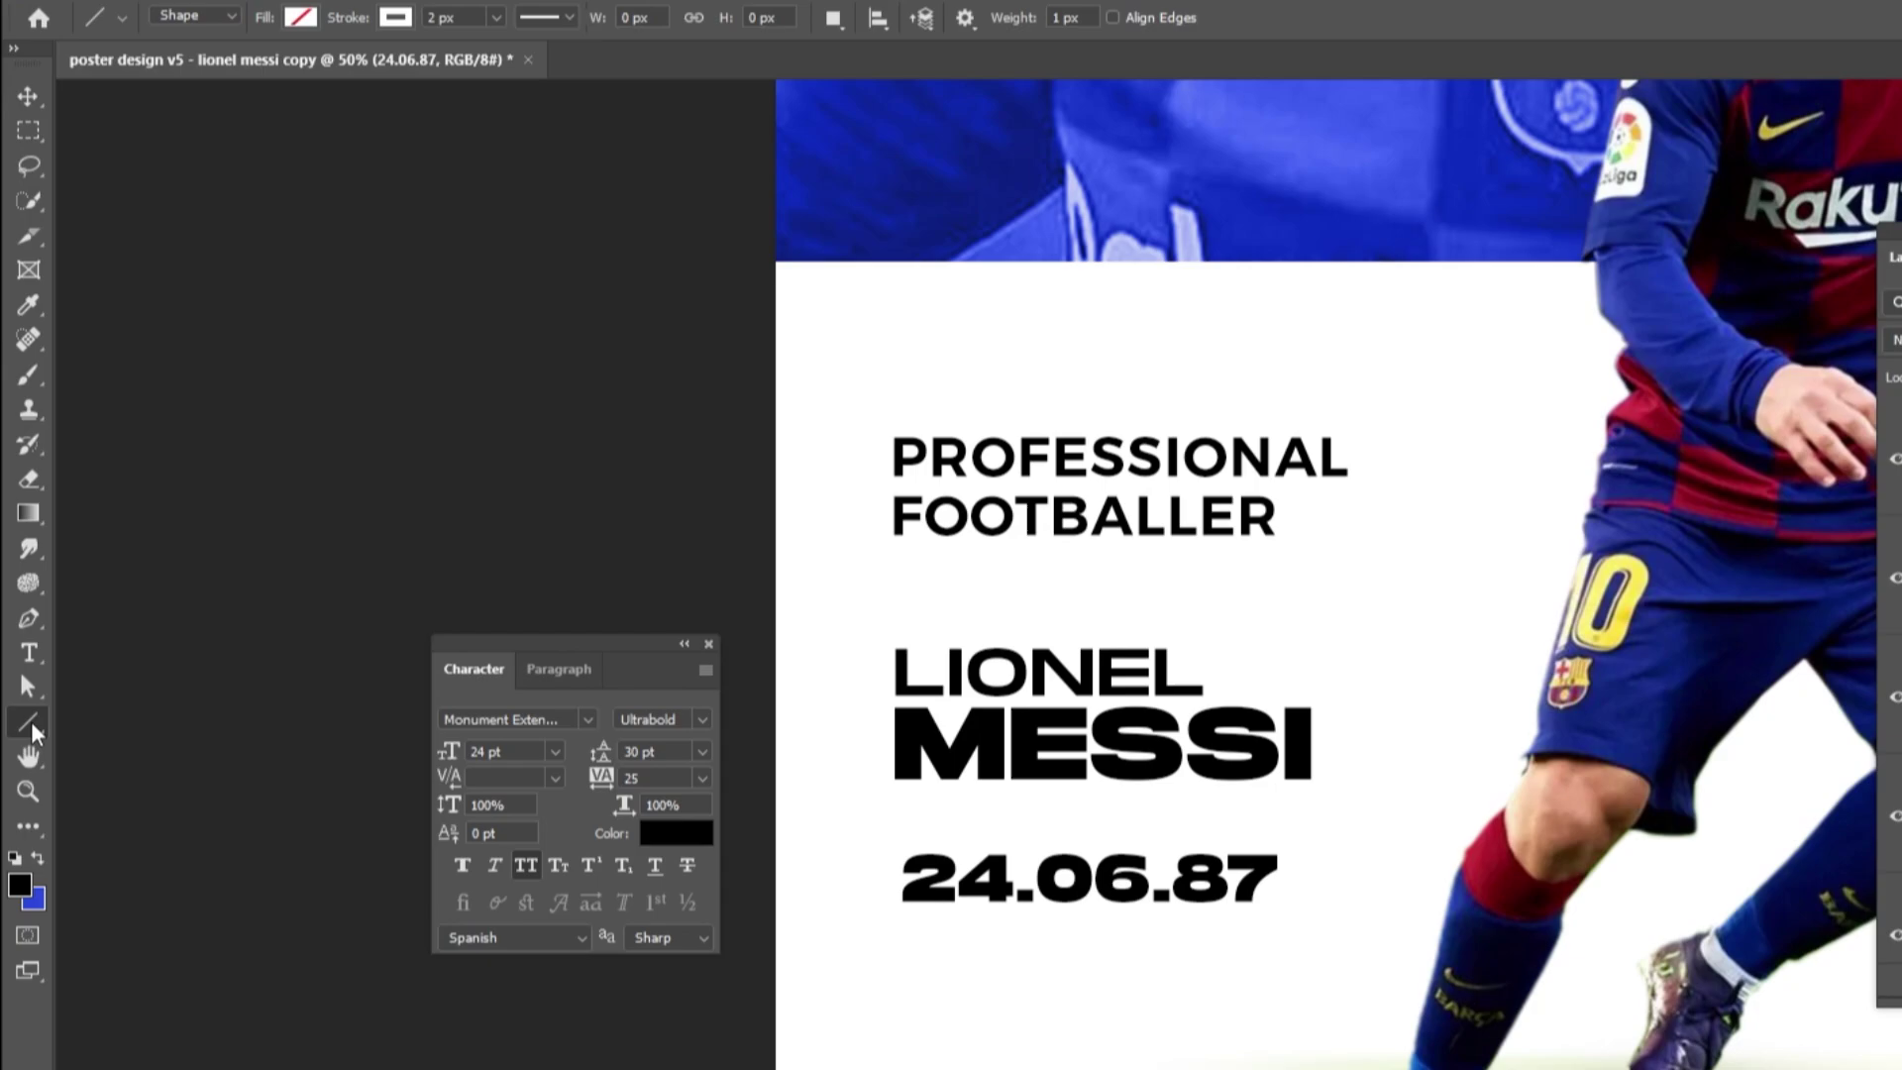
Step: Draw a blue rectangle without a stroke around the birth date and place its layer beneath the date text
right_click(28, 557)
left_click(71, 766)
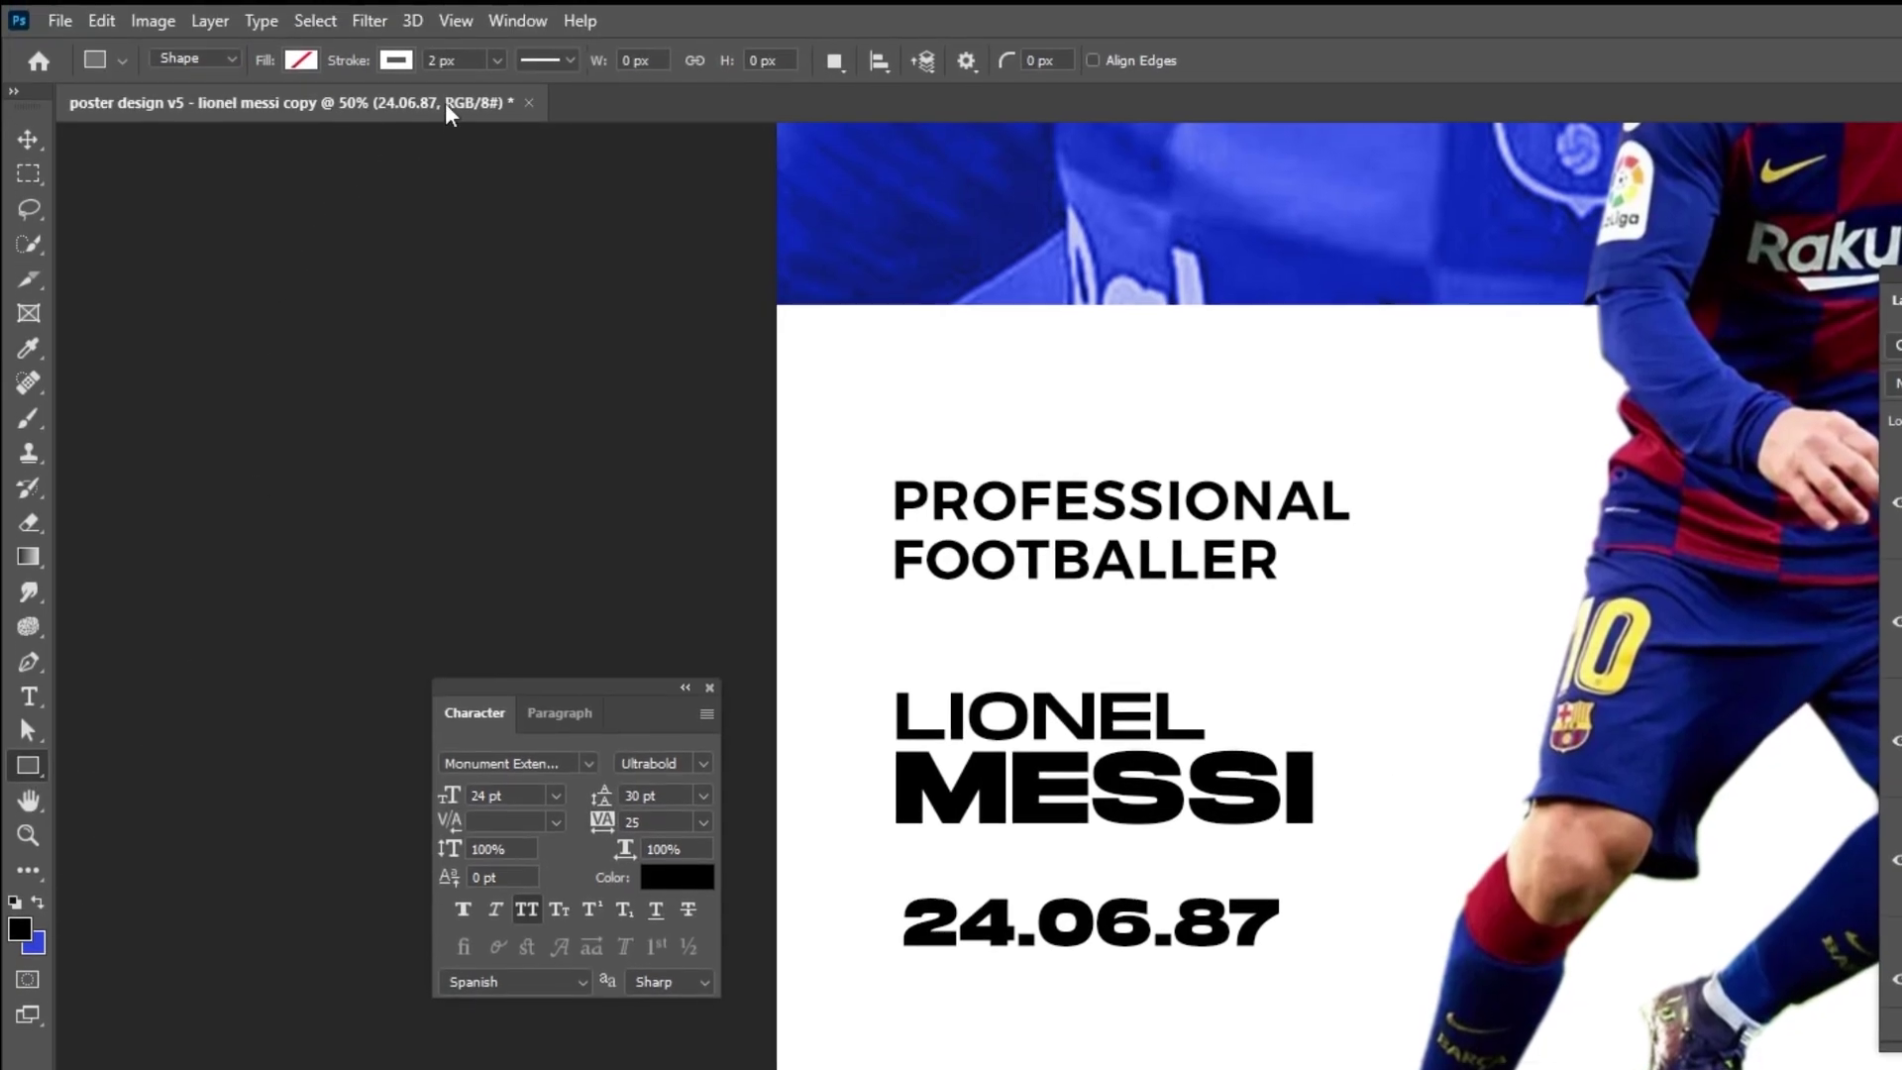
left_click(302, 59)
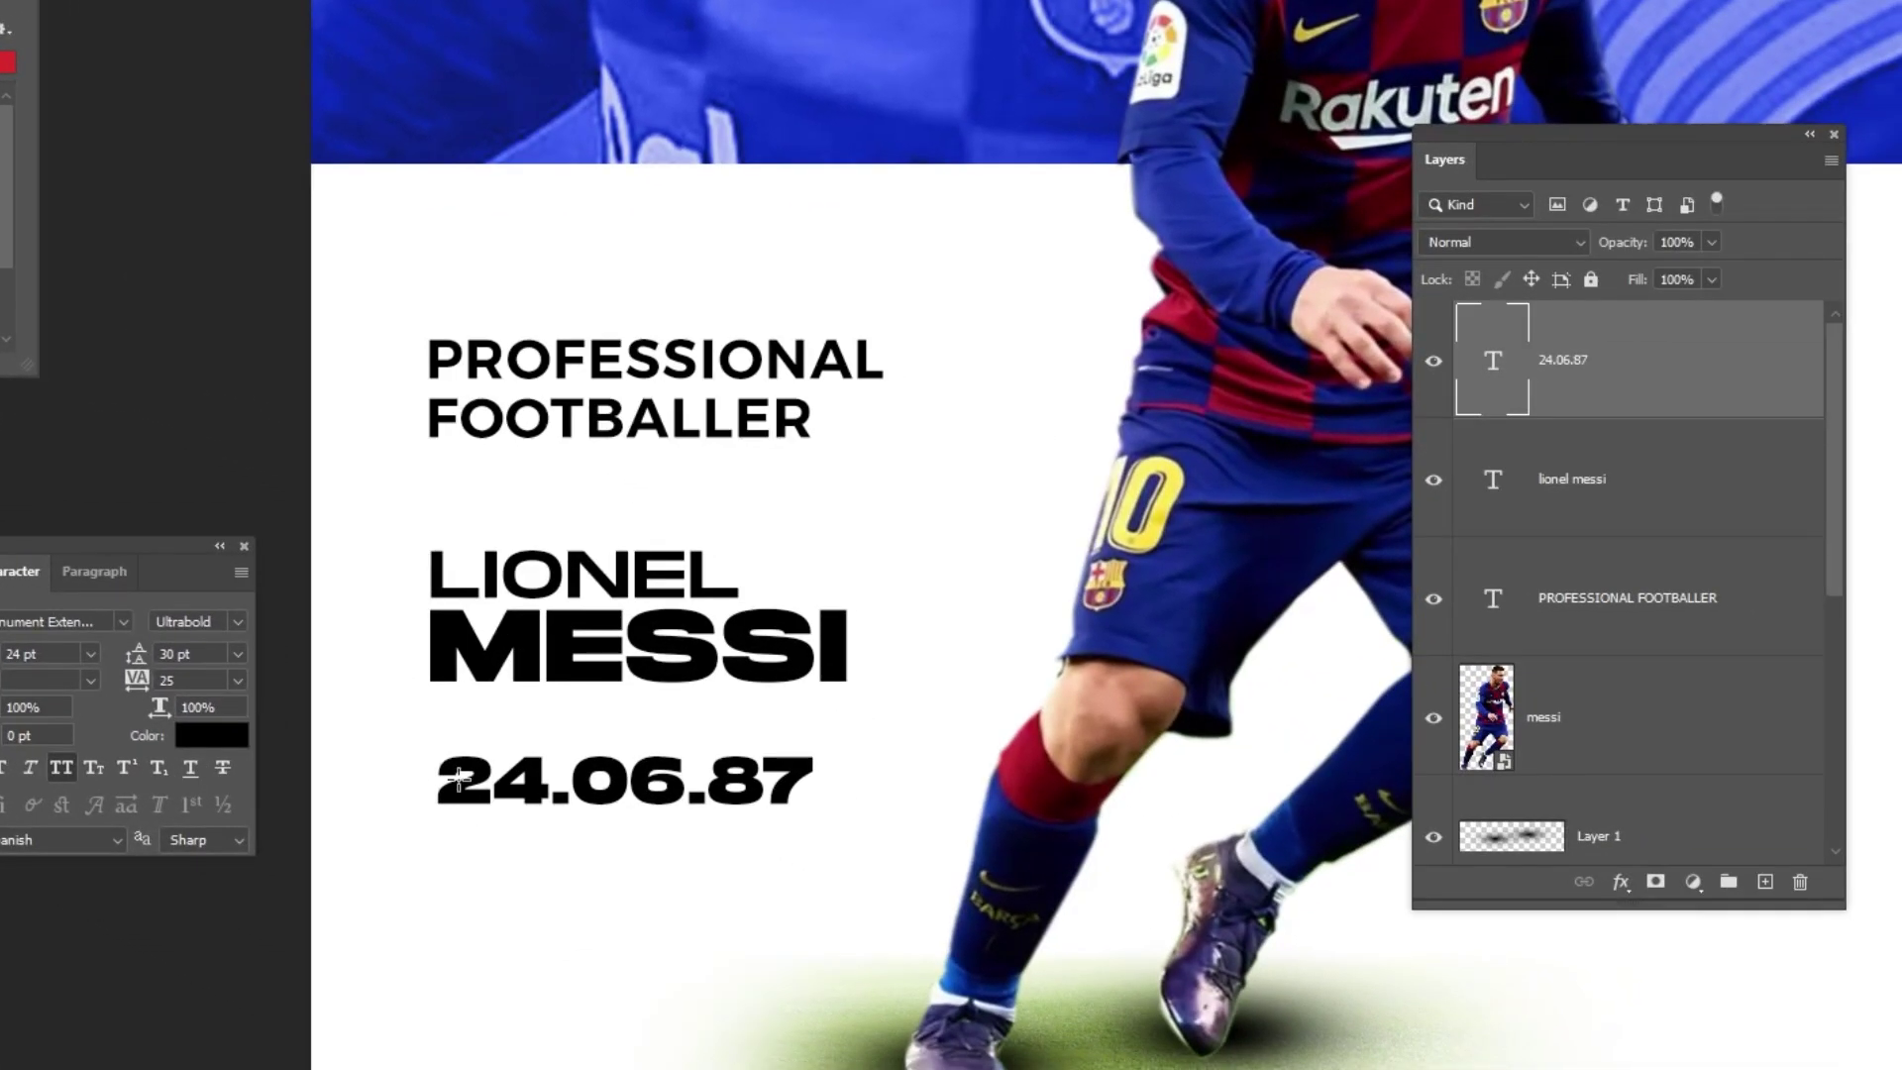
left_click_drag(432, 747, 829, 821)
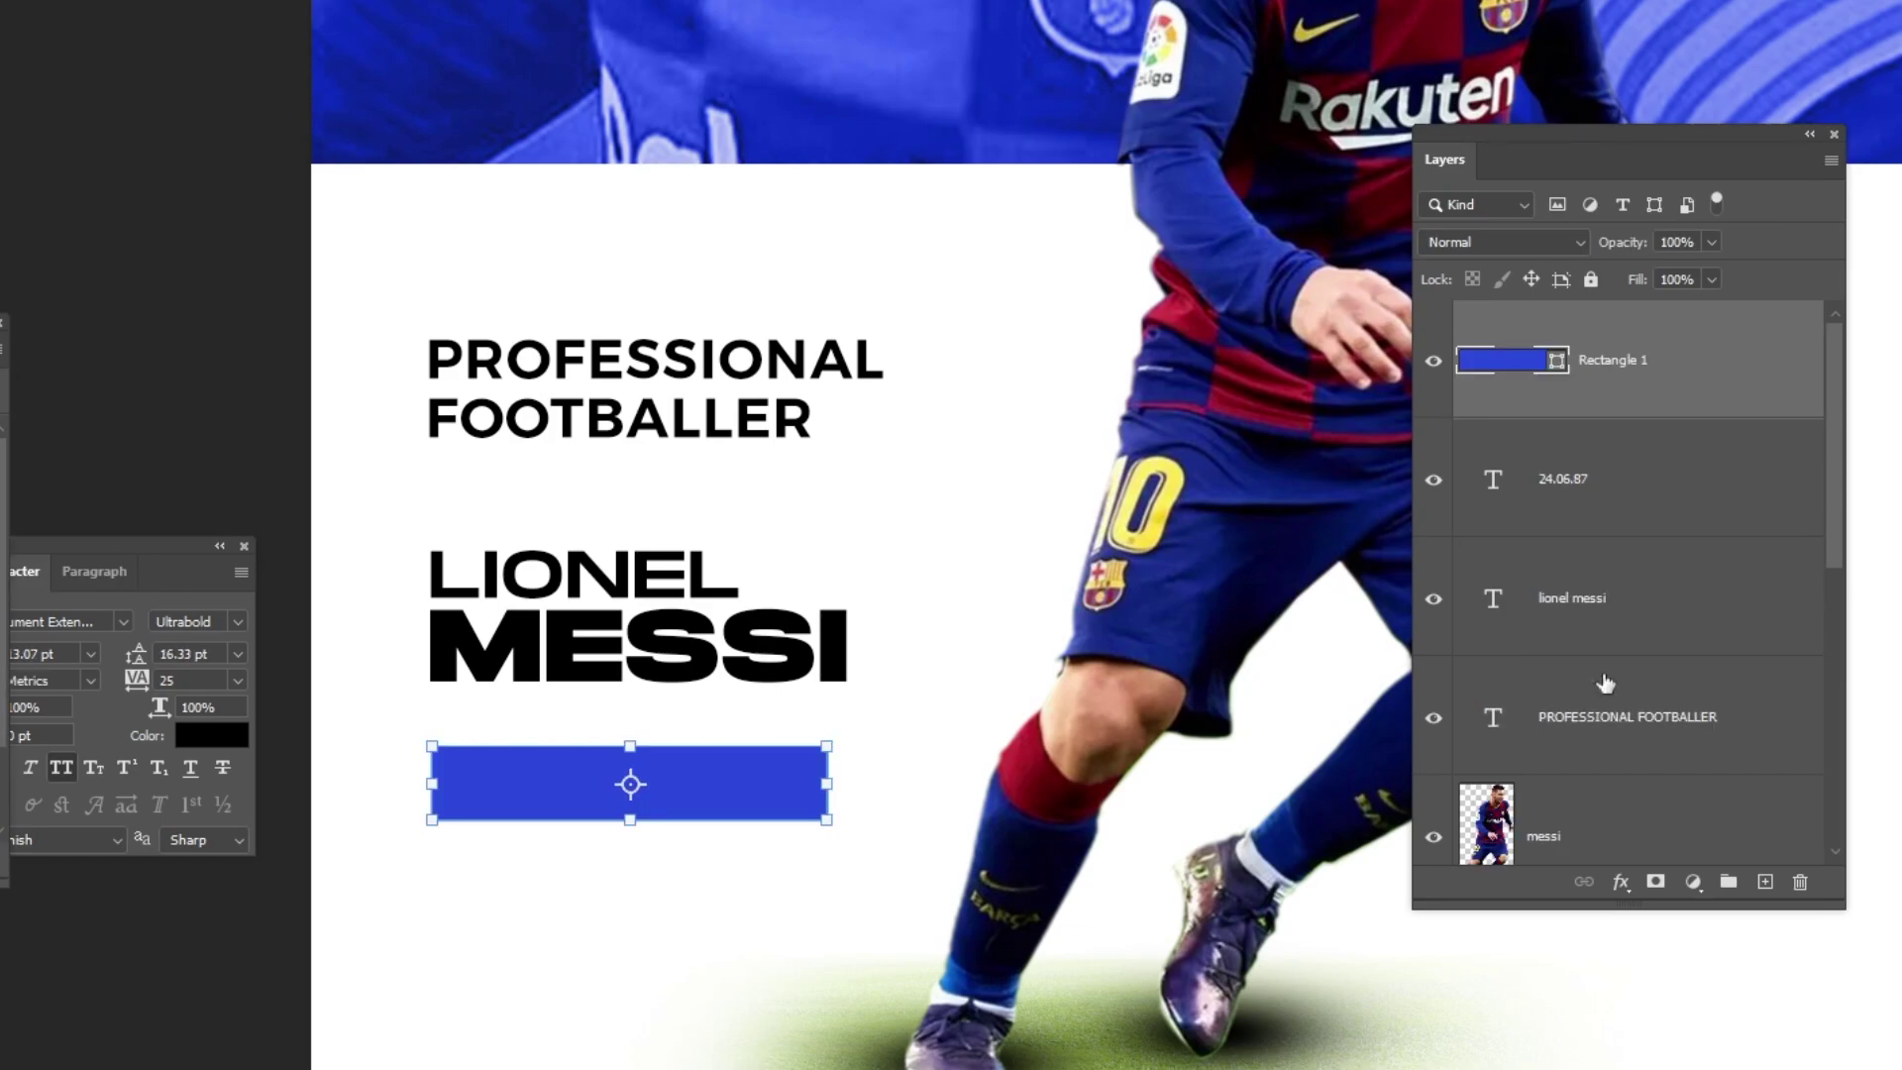
left_click_drag(1669, 402, 1686, 512)
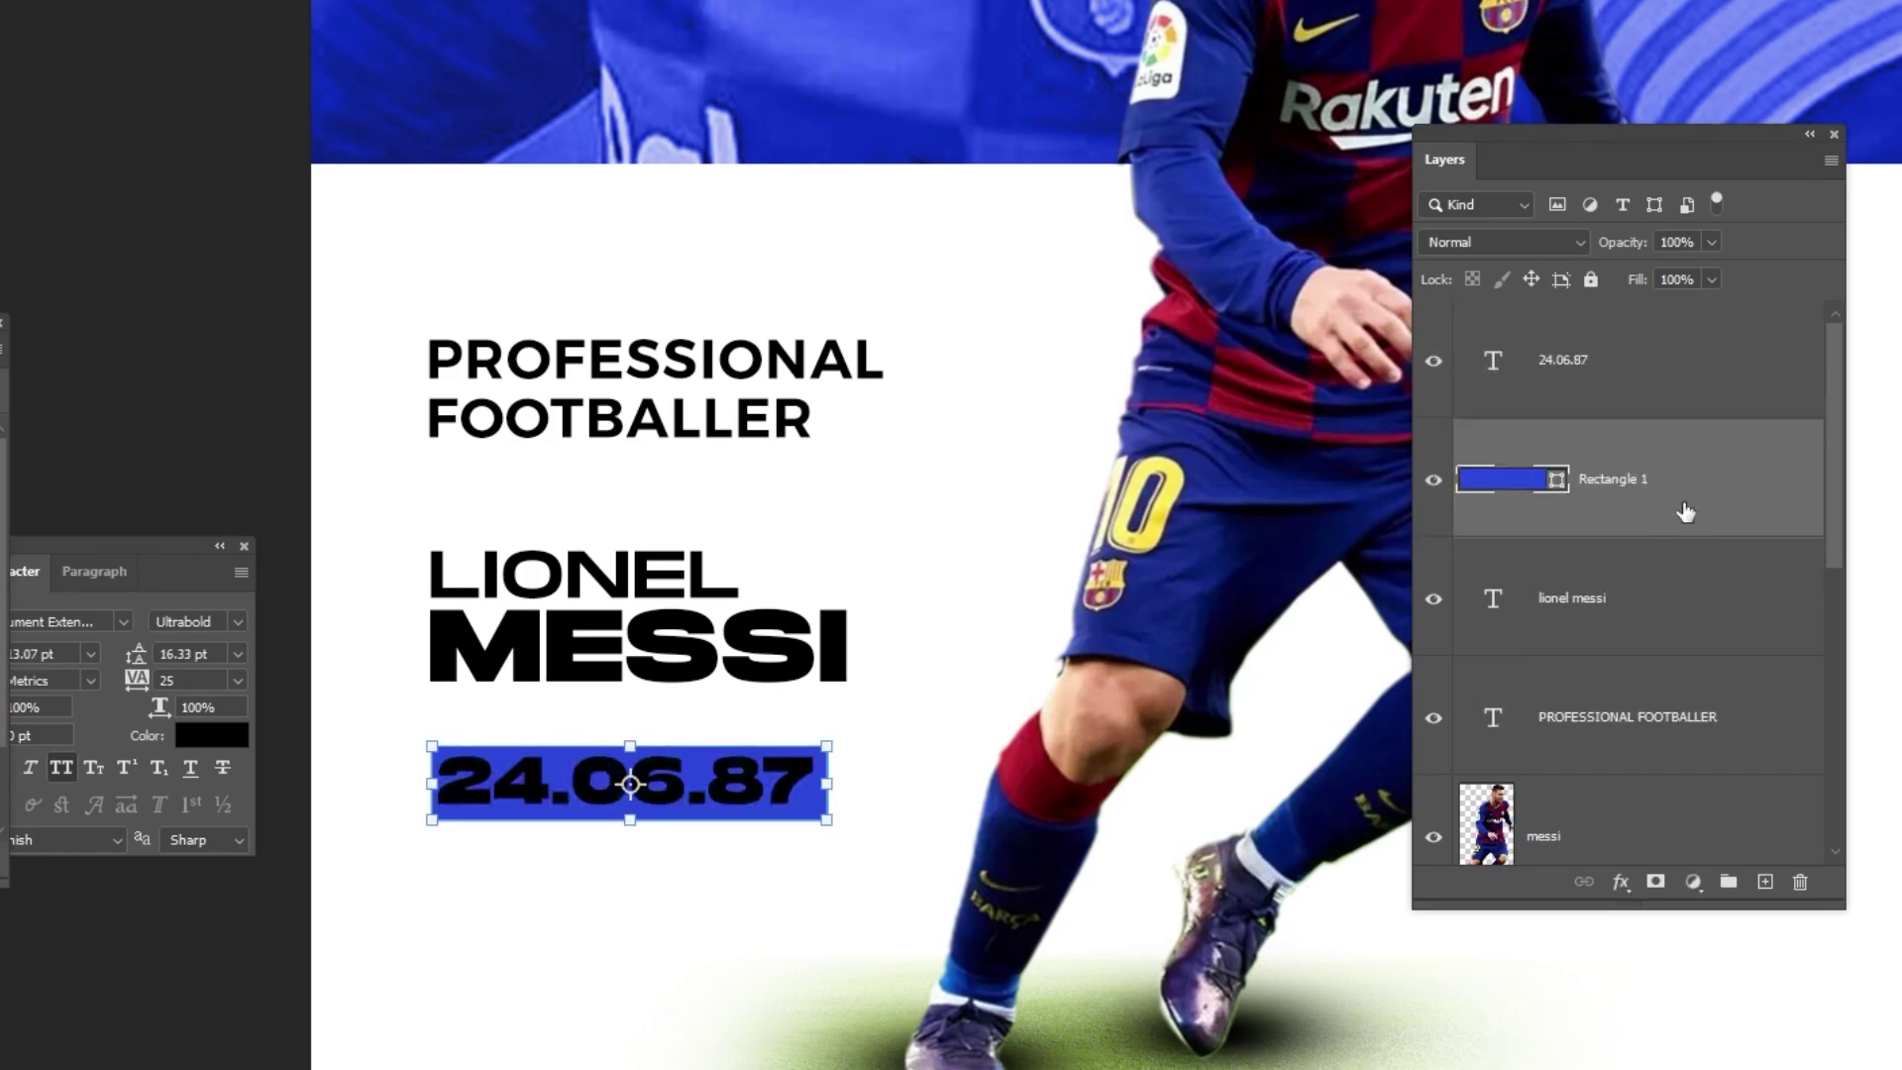
Step: Change the birth date text's colour to white (ffffff)
left_click(1667, 392)
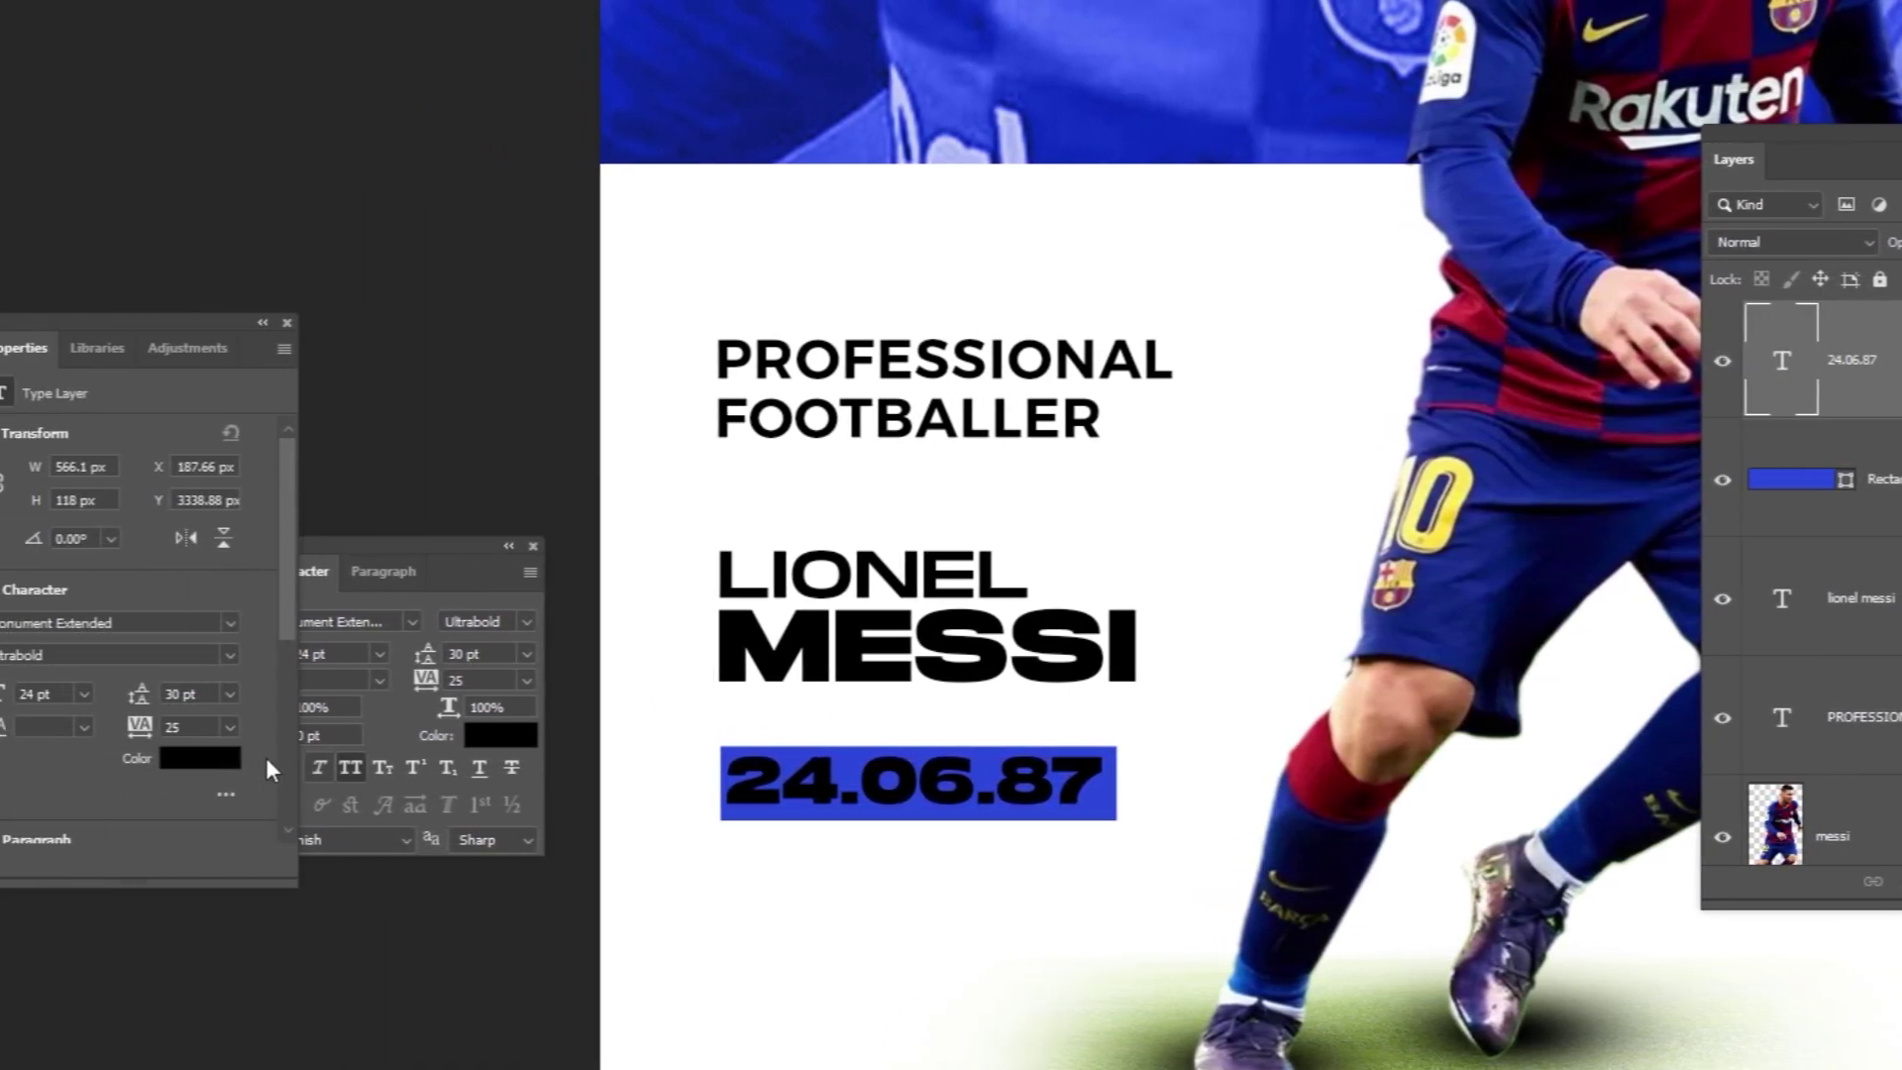
left_click(200, 758)
type("ffffff")
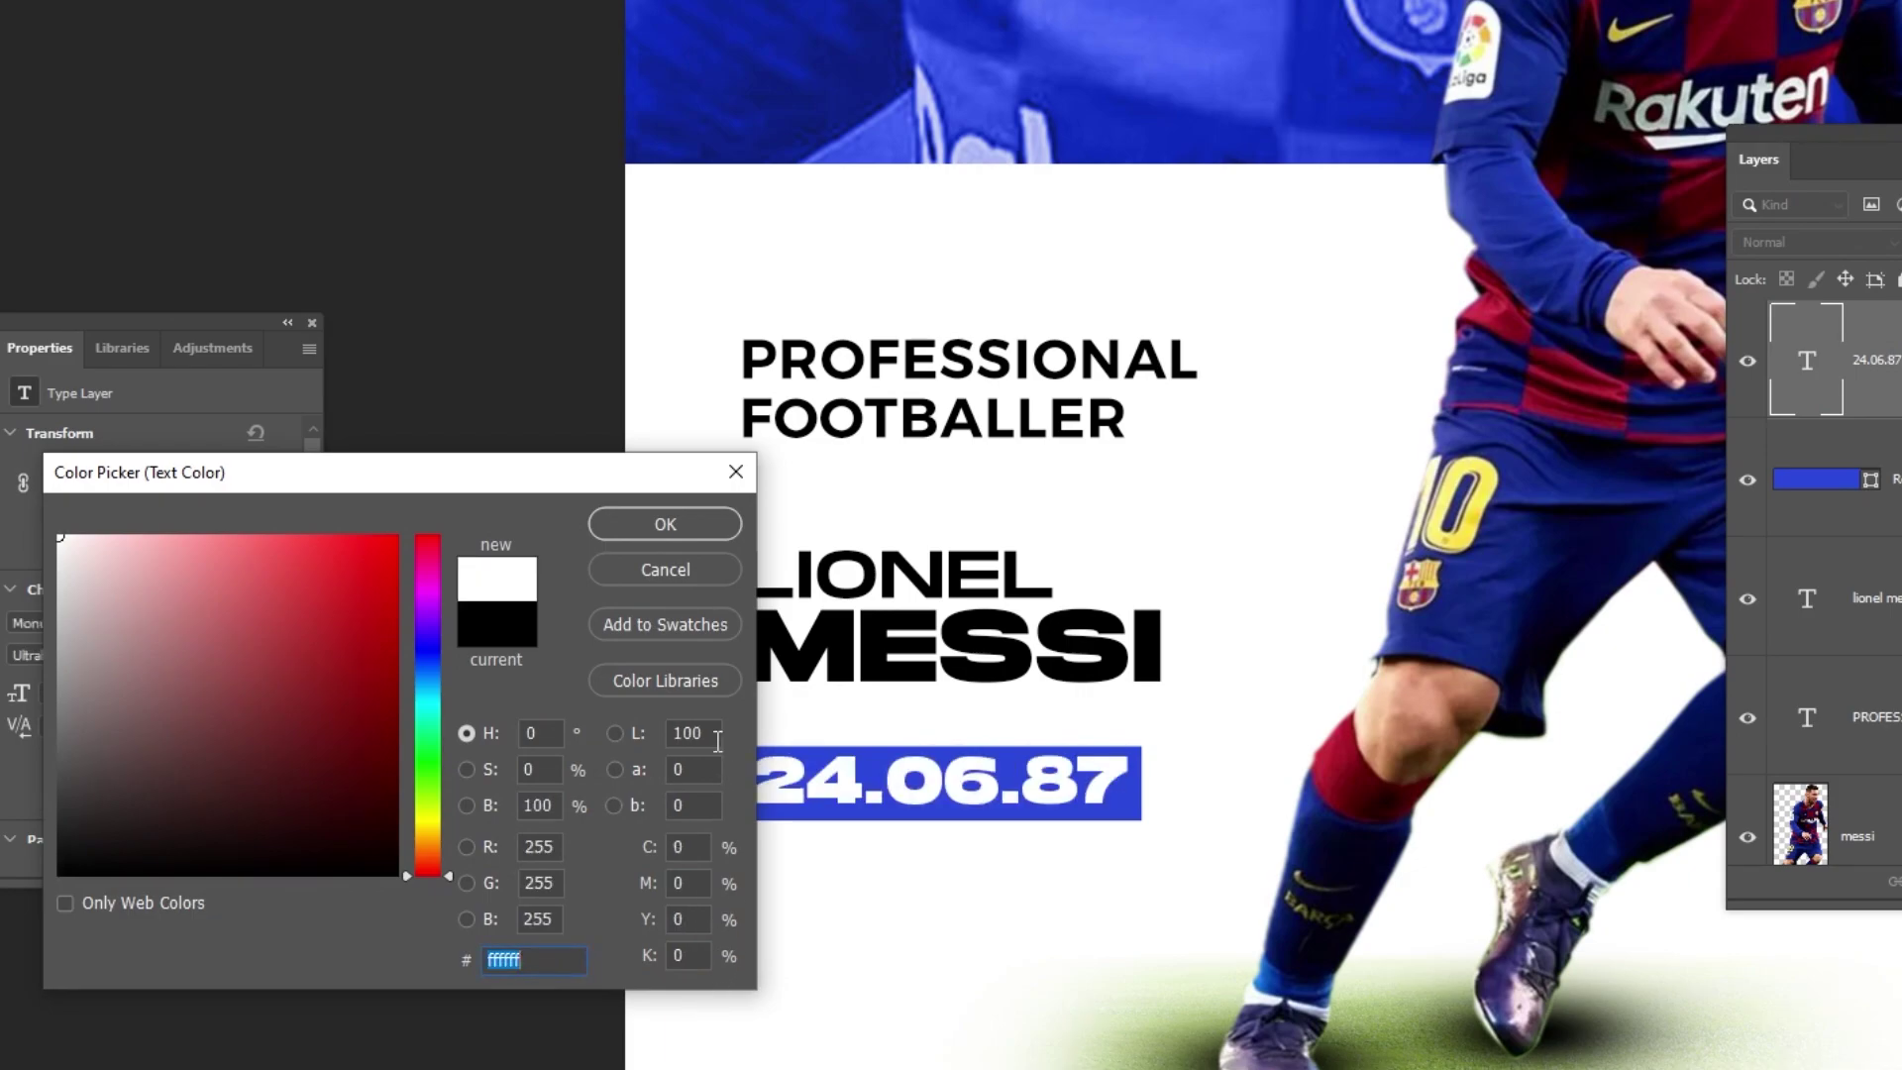
left_click(699, 535)
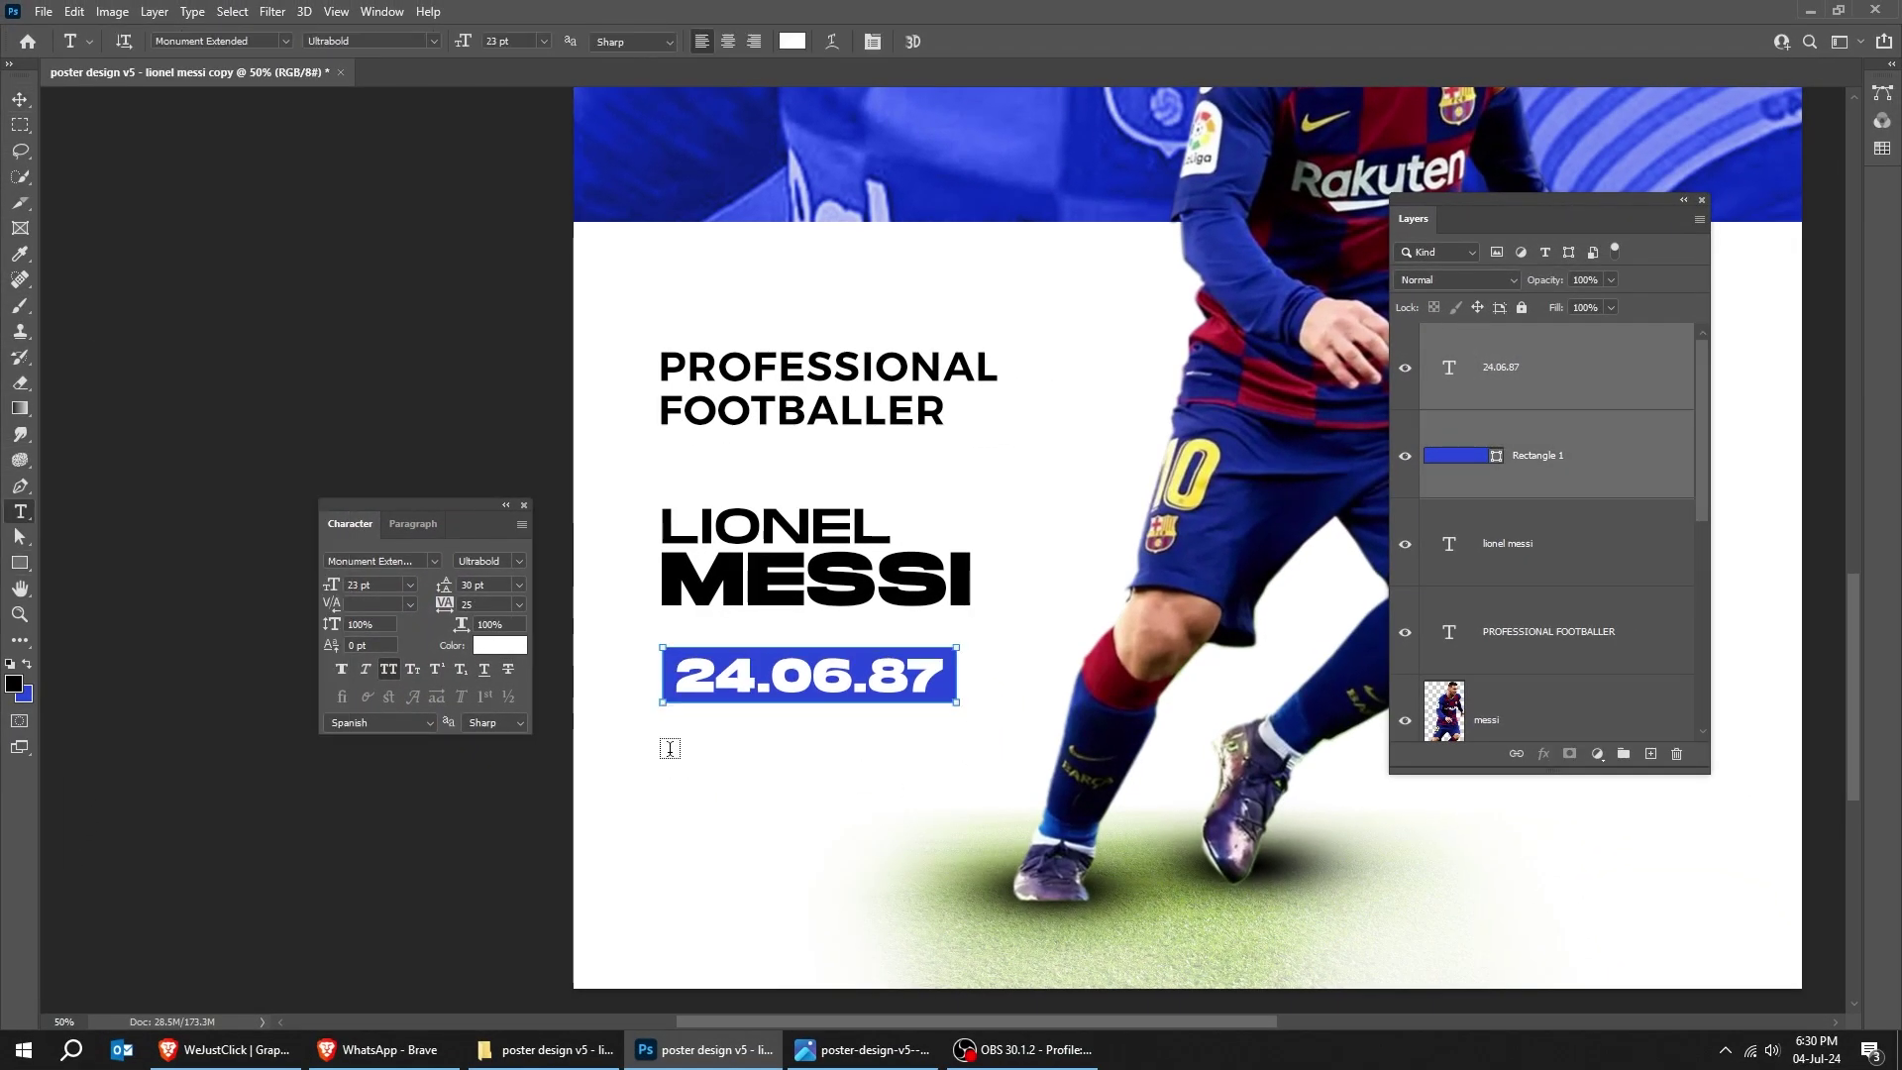
Step: Add the paragraph "Lionel Messi is an Argentine professional footballer." in Montserrat Medium below the date, scaled up to about 14 pt
left_click_drag(972, 937, 974, 939)
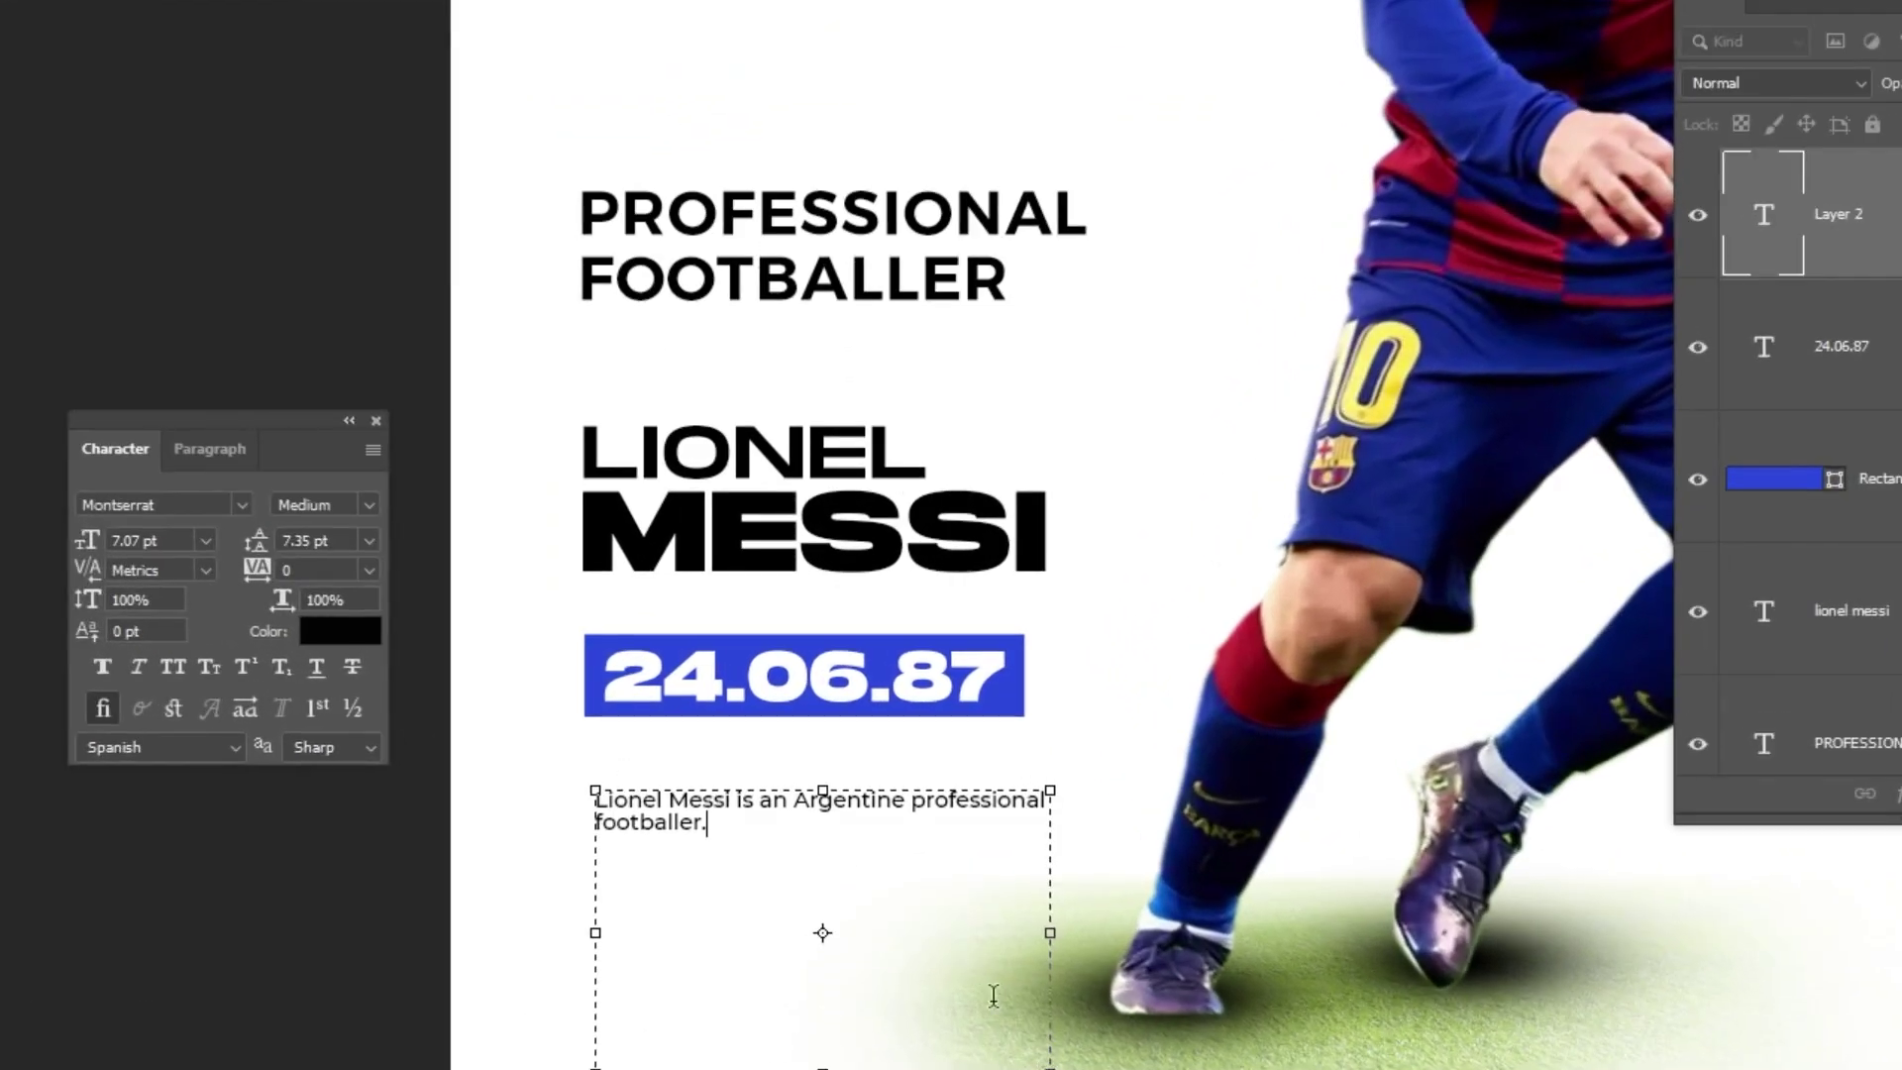
left_click_drag(1050, 1068, 1056, 1005)
key("ctrl+Return")
key("ctrl+t")
key("Return")
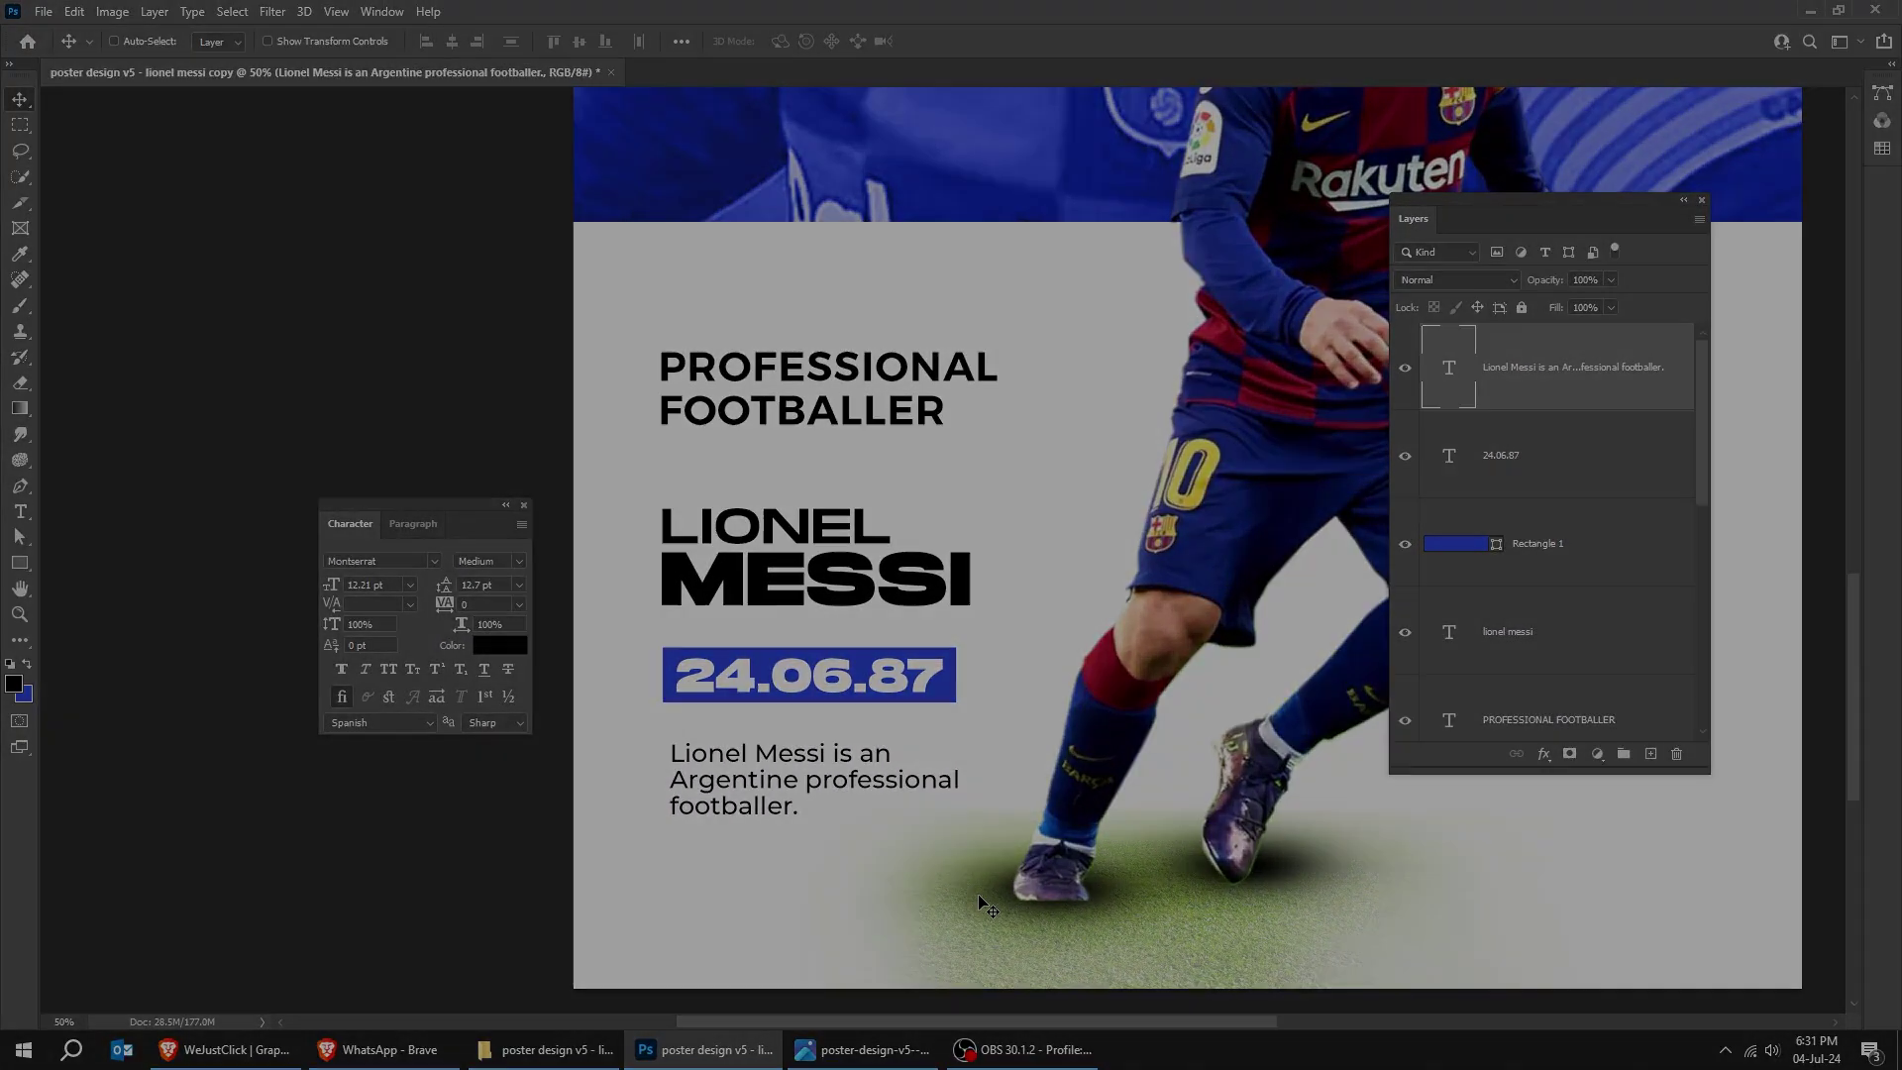
Step: Group all the text layers, from the description down to PROFESSIONAL FOOTBALLER, together with the blue rectangle
key("ctrl+0")
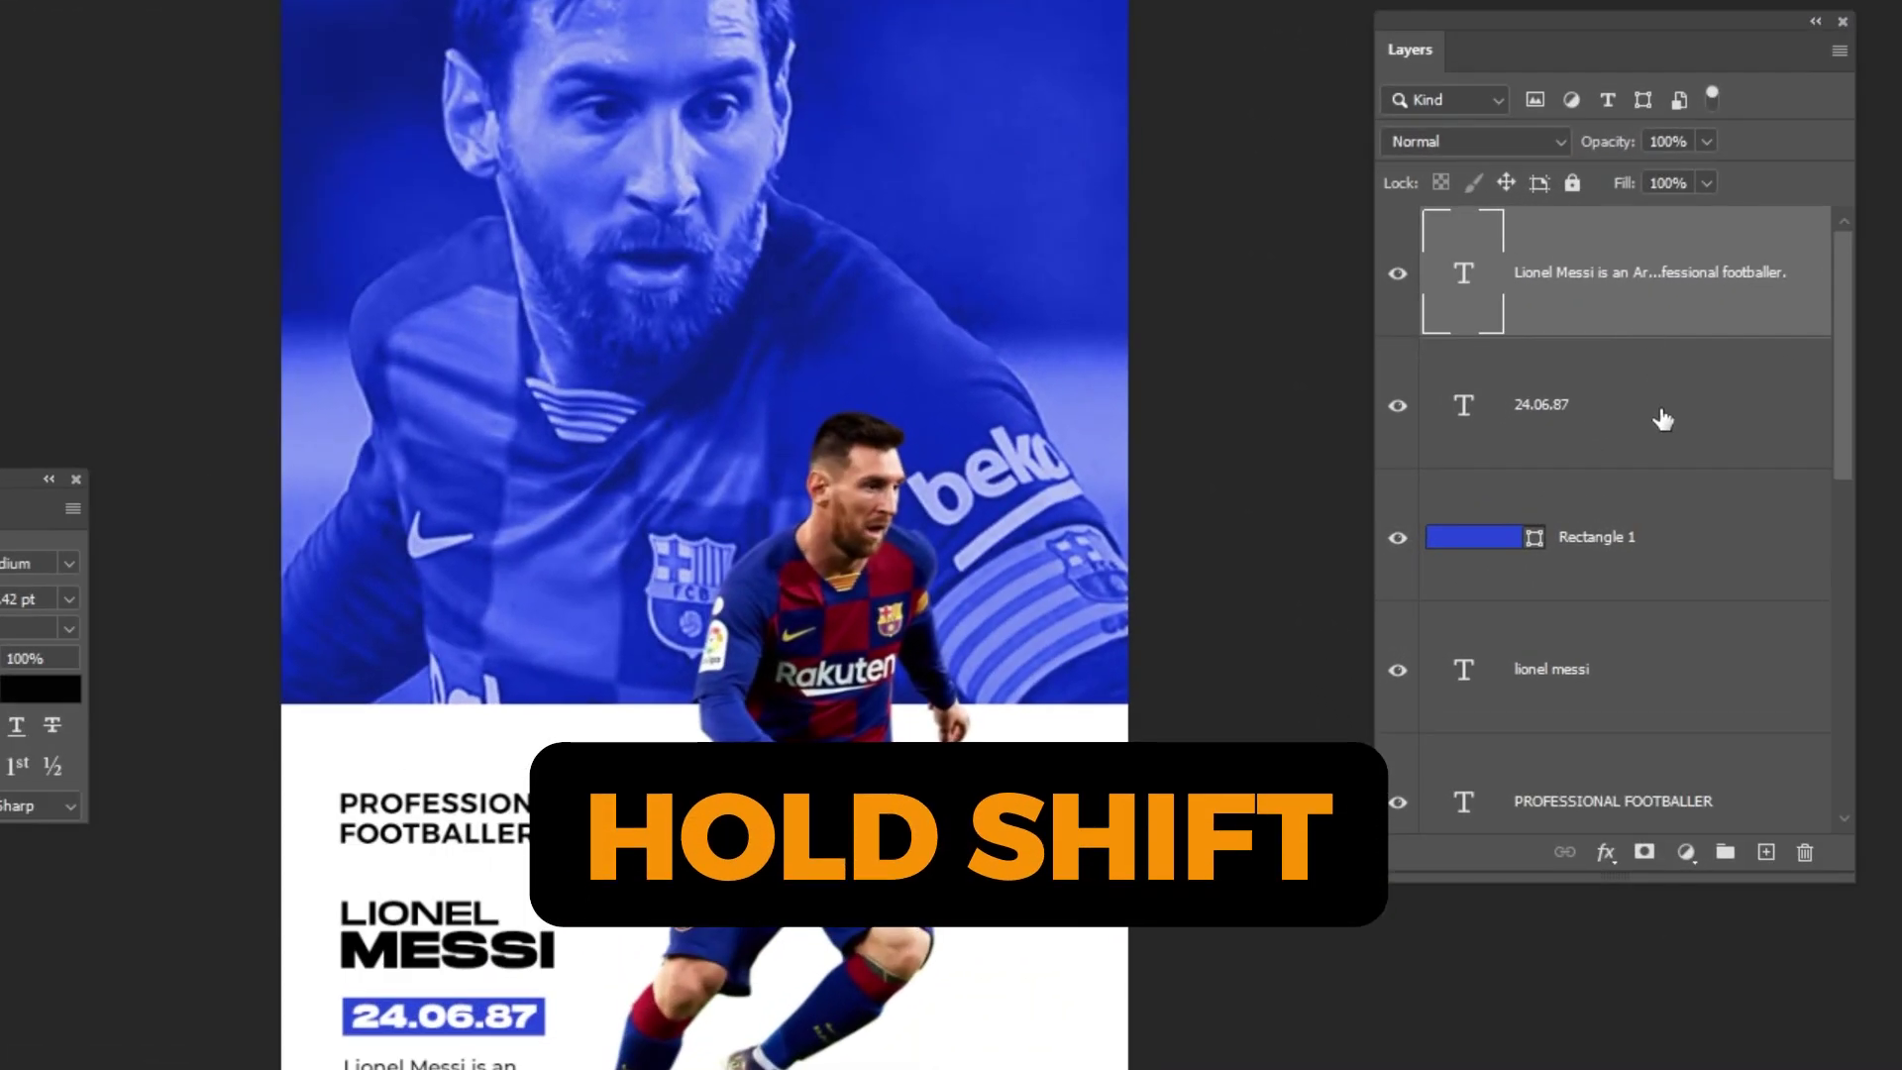
scroll(1663, 420, "down", 1)
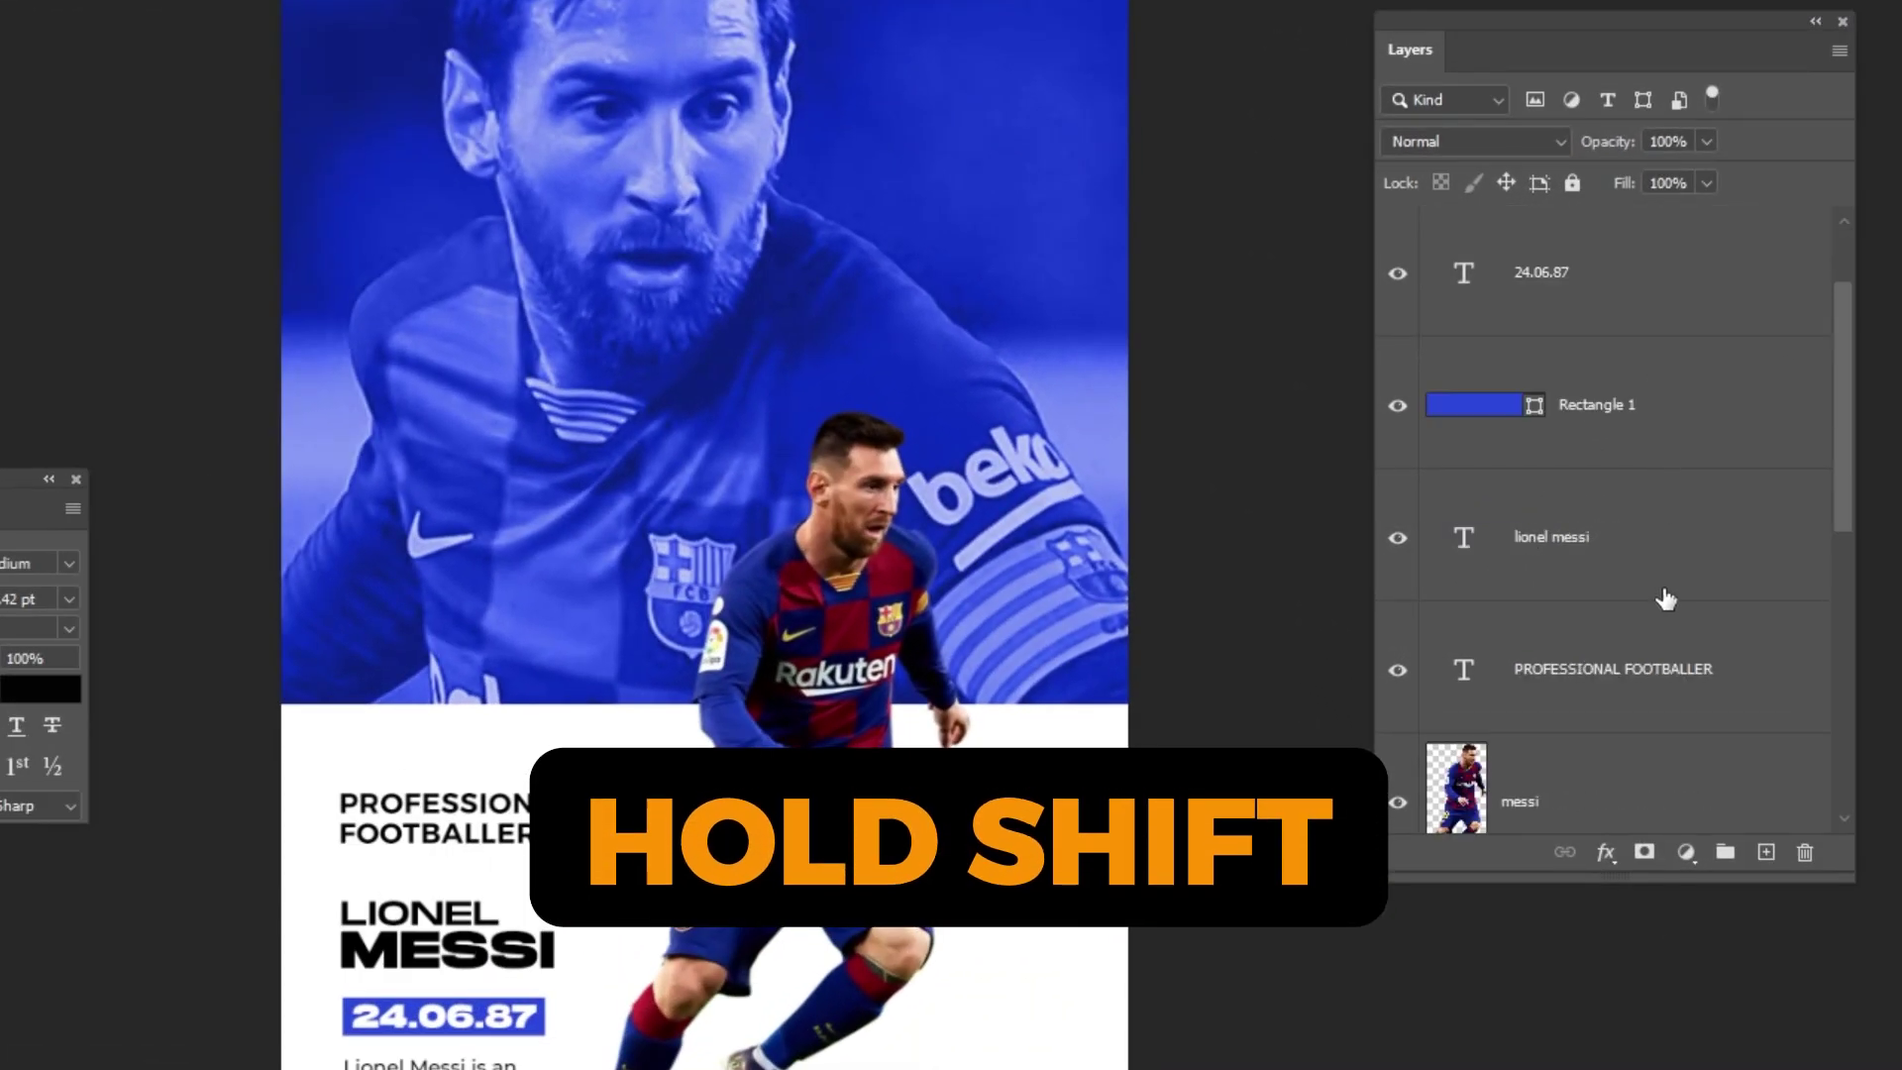
left_click(1670, 672, "shift")
left_click(1722, 854)
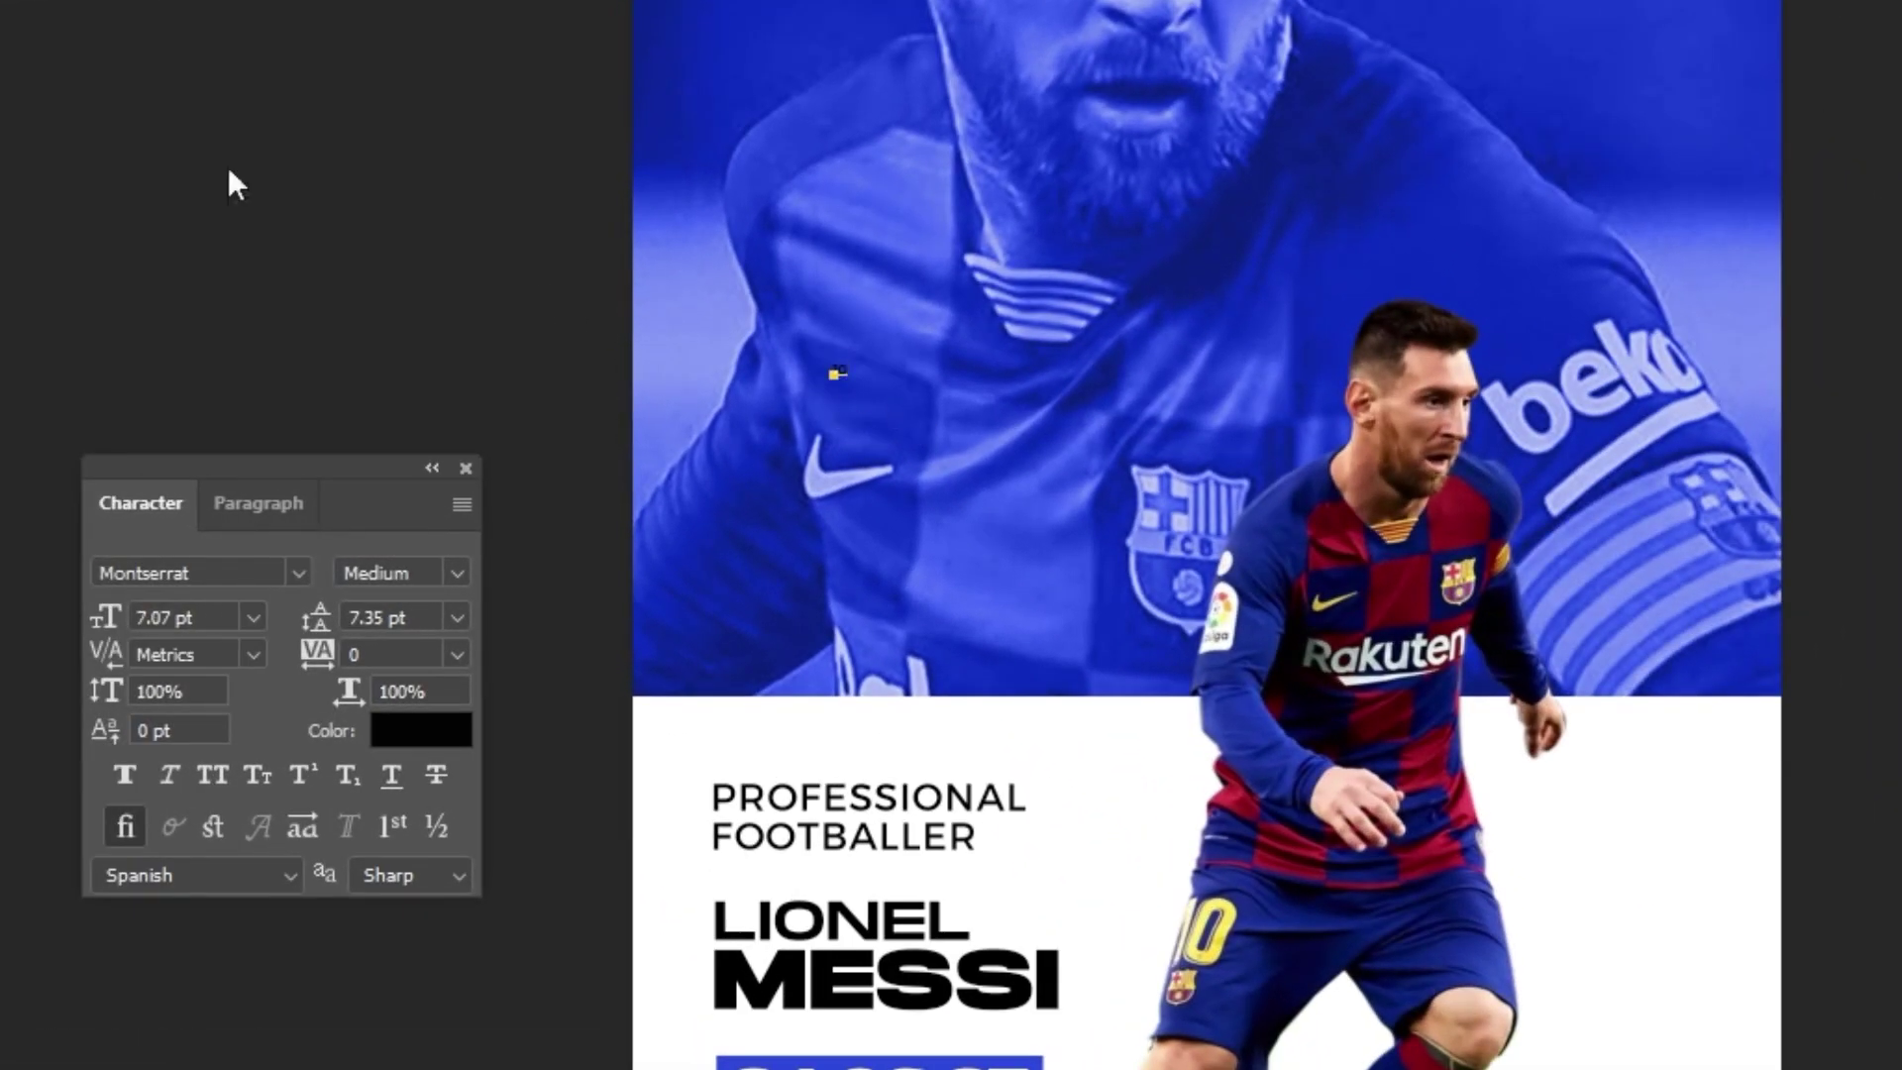
Step: Scale the number 10 text up to about 305 pt and move it down over the blue photo, overlapping the player cutout
key("ctrl+t")
left_click_drag(996, 330, 1834, 76)
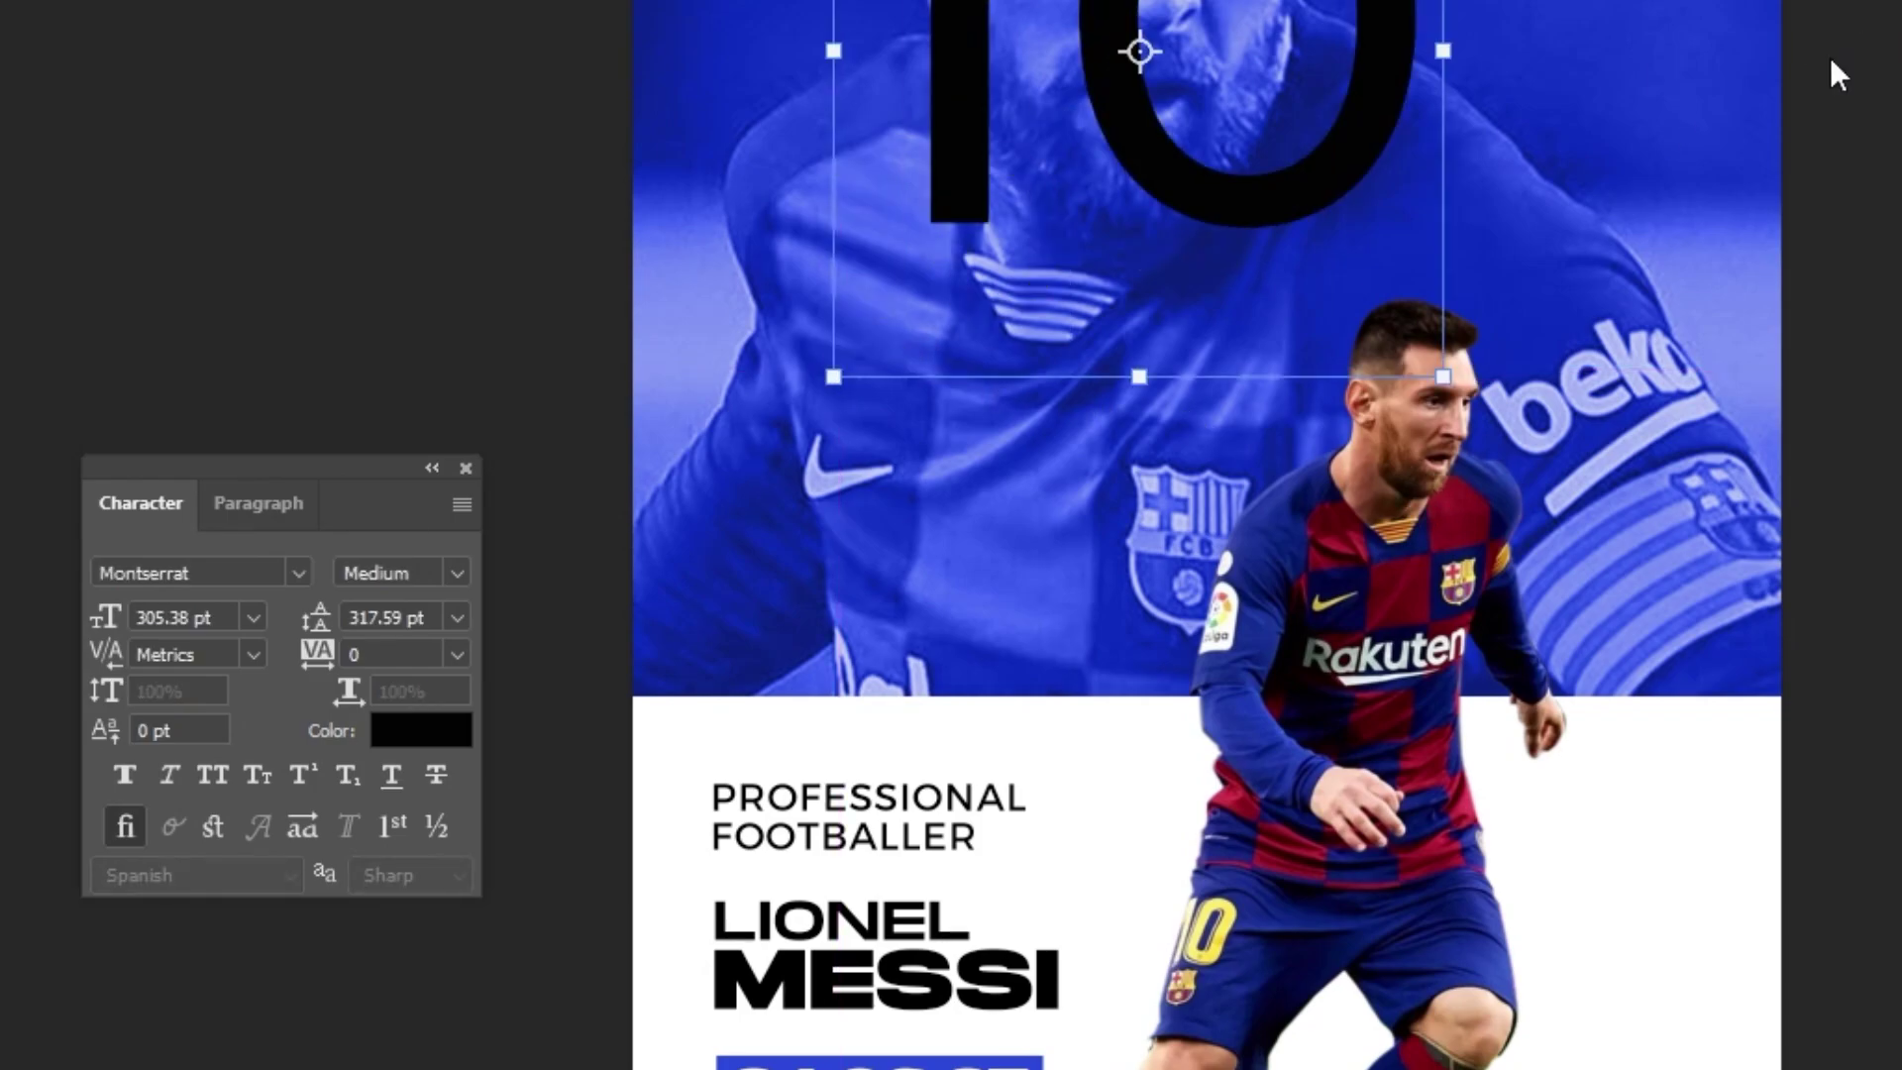
key("Return")
left_click_drag(1210, 43, 1182, 380)
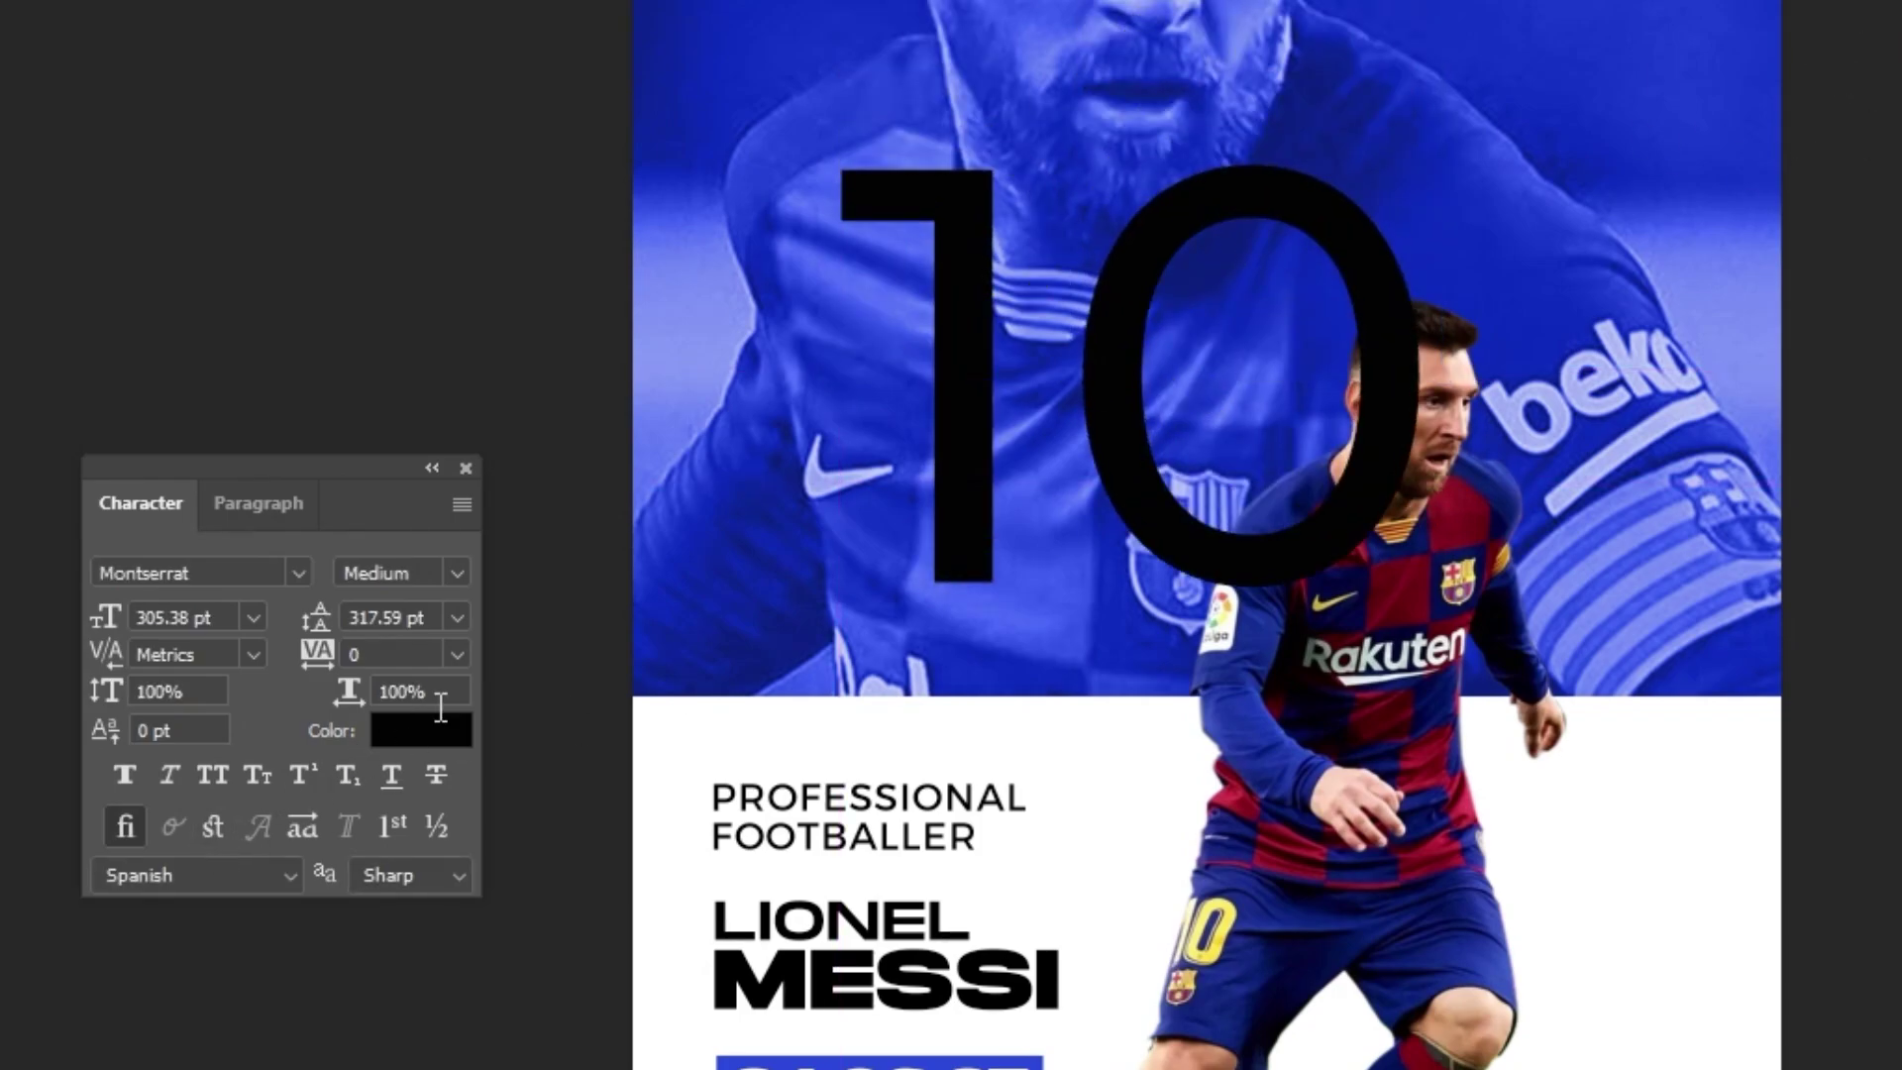
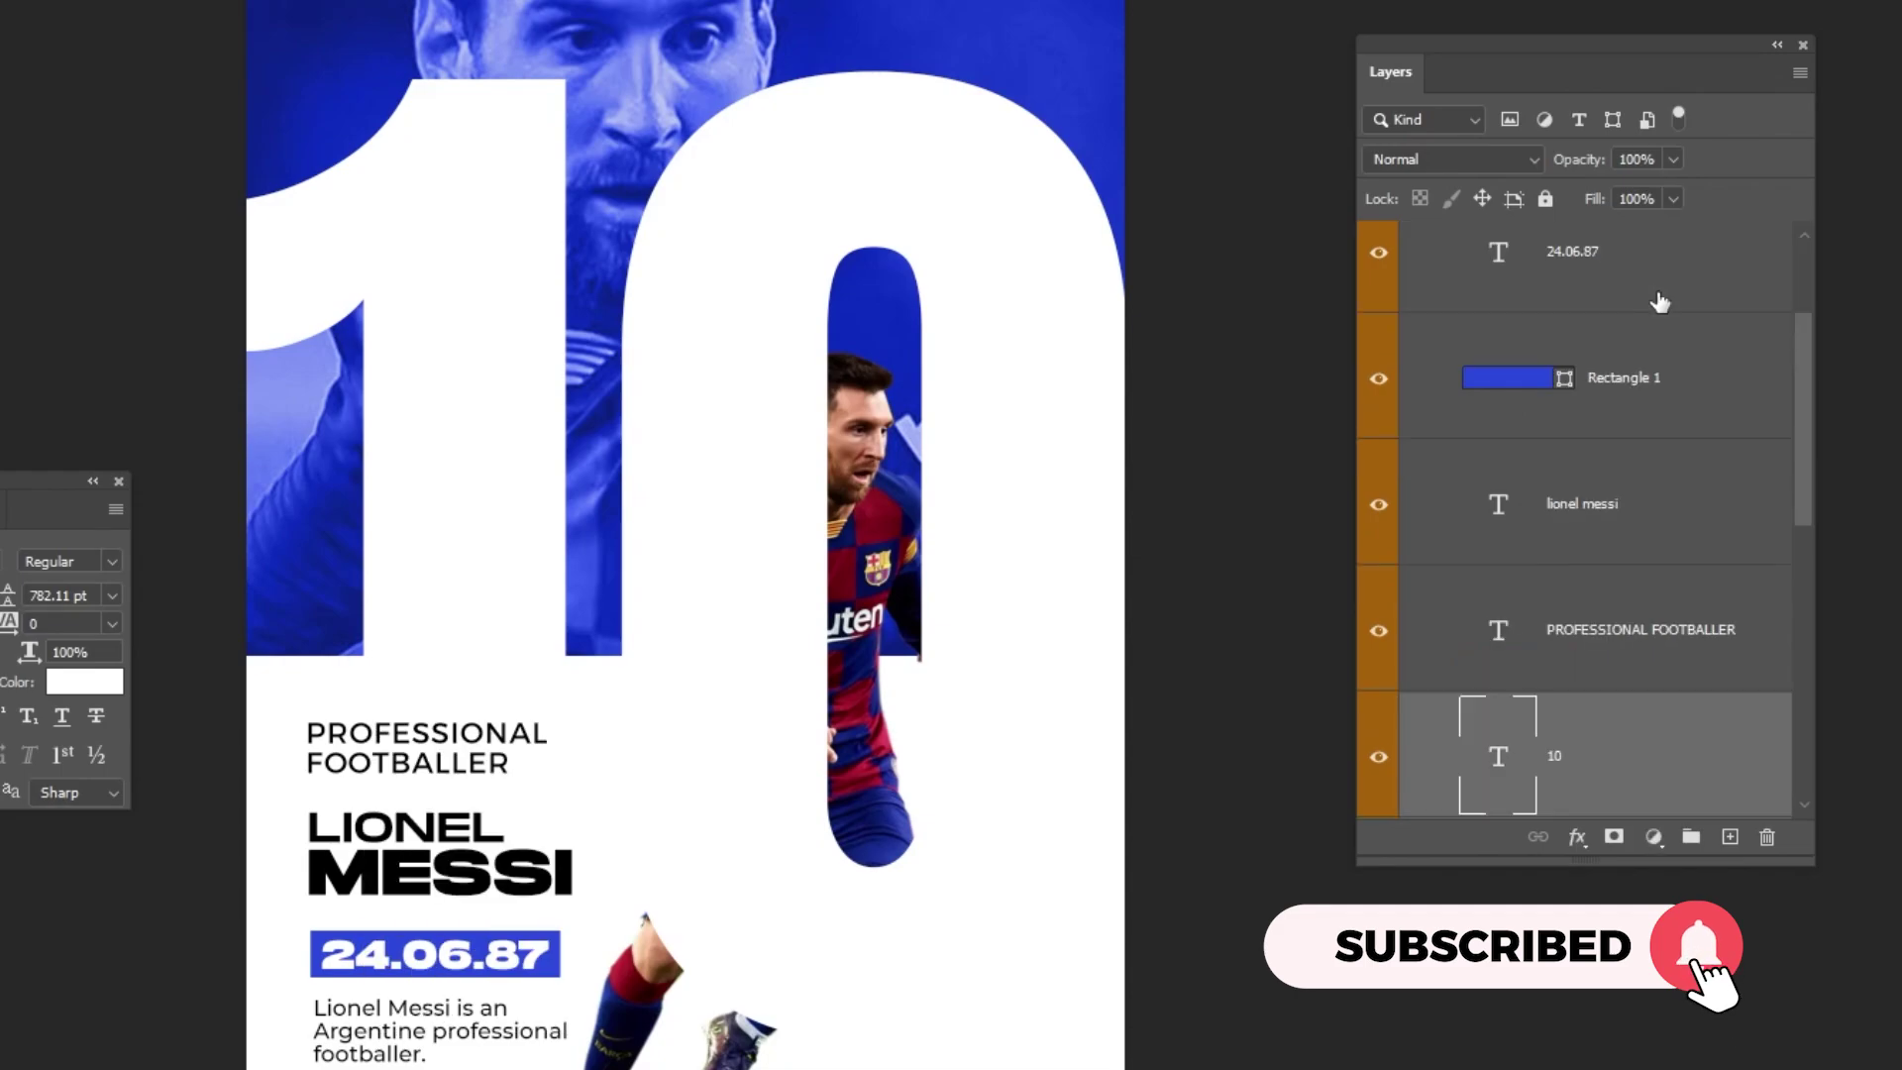
Step: Move the number 10 text layer below the player cutout, shadow and grass layers
scroll(1877, 686, "down", 1)
scroll(1720, 625, "down", 6)
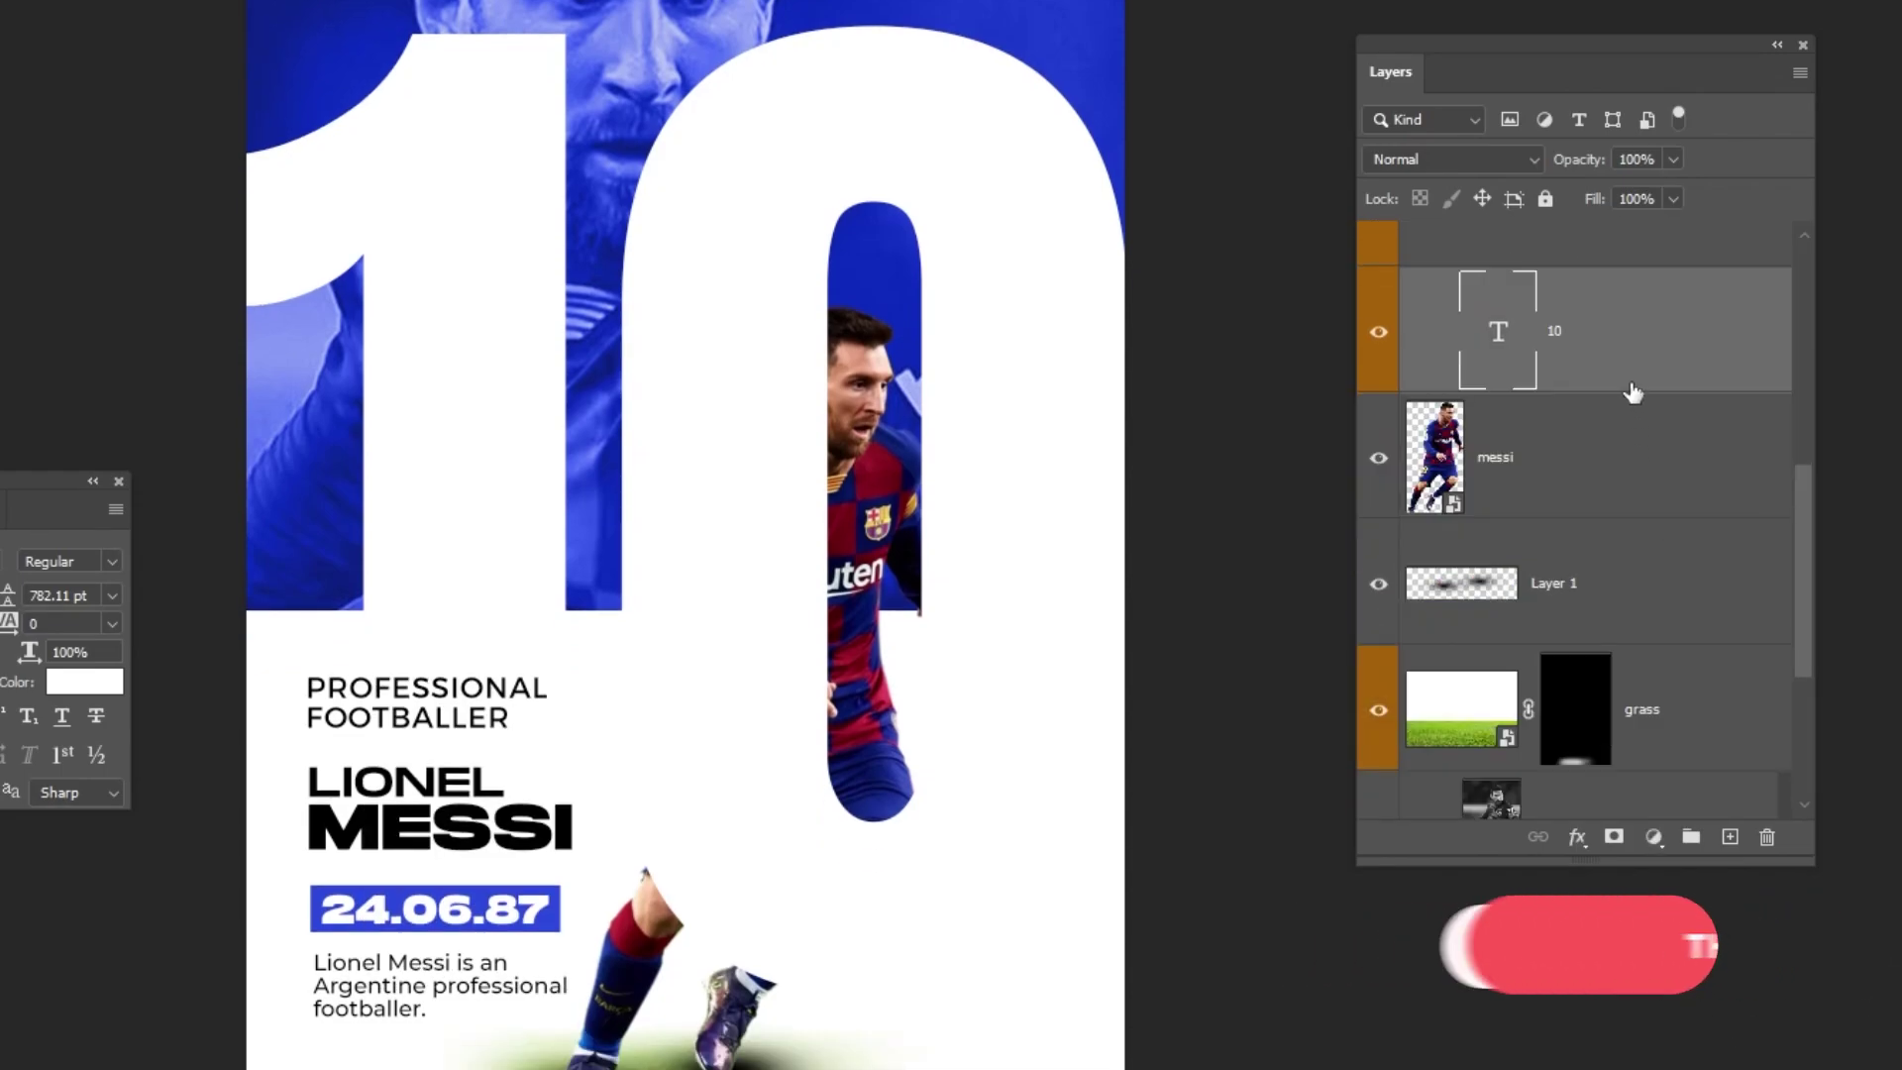
left_click_drag(1635, 387, 1646, 624)
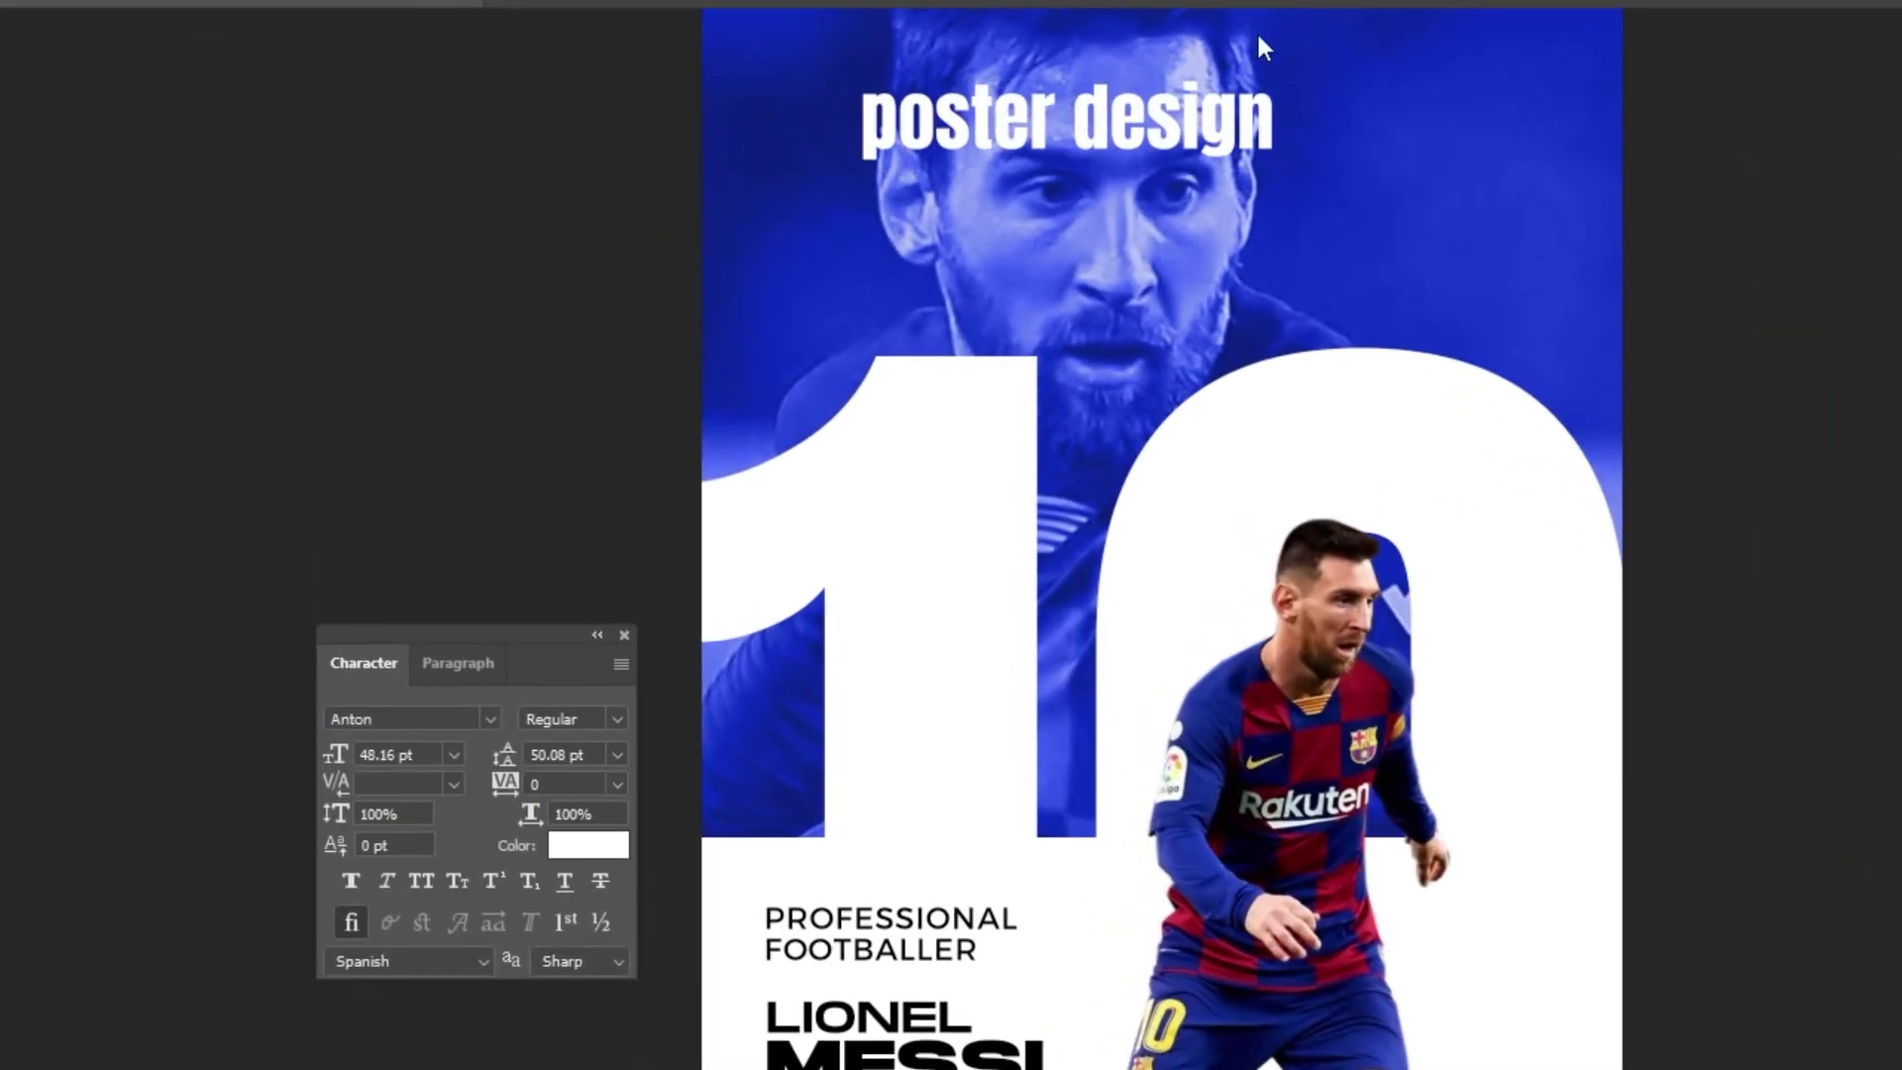
Step: Set the "poster design" text in all caps and Montserrat Medium
left_click(421, 880)
left_click(398, 718)
type("mont")
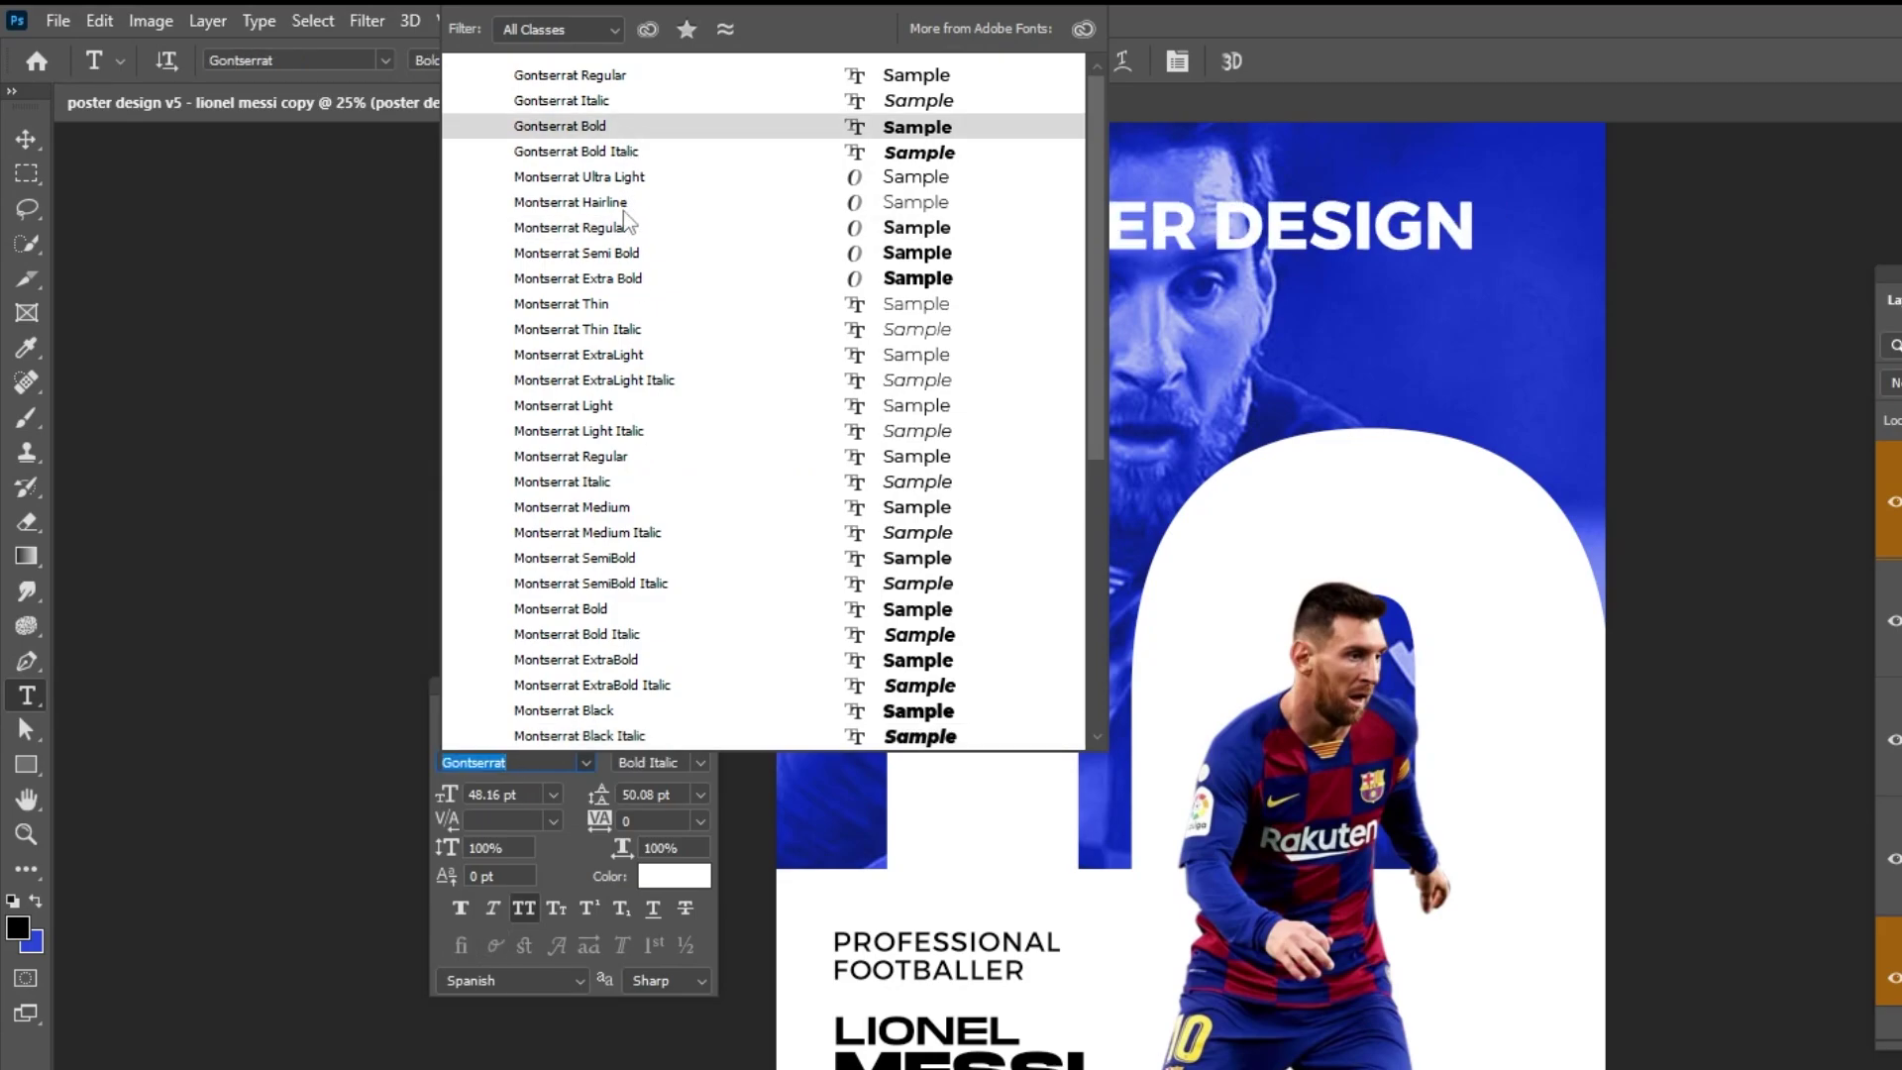
left_click(626, 505)
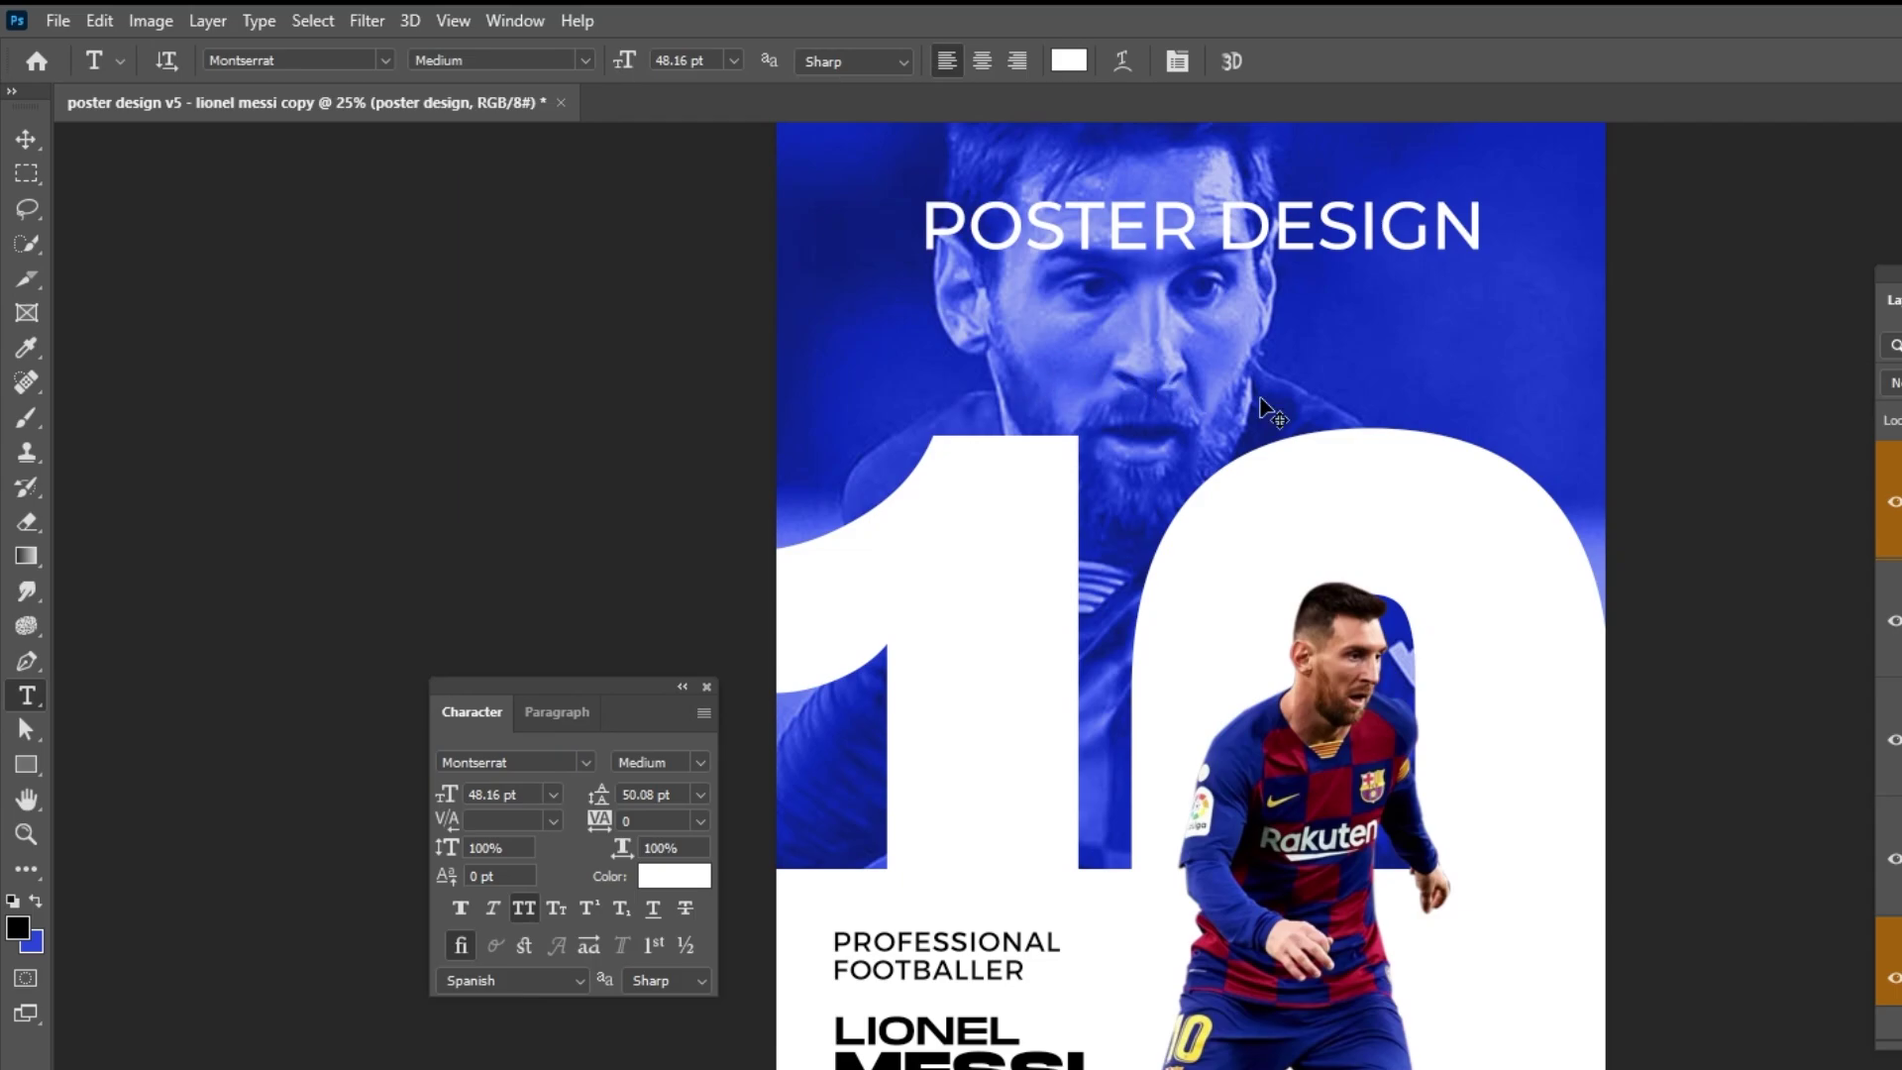
Step: Rotate the POSTER DESIGN text 90 degrees and move it to the poster's right side, beside the player
key("ctrl+t")
left_click_drag(1508, 276, 1141, 589)
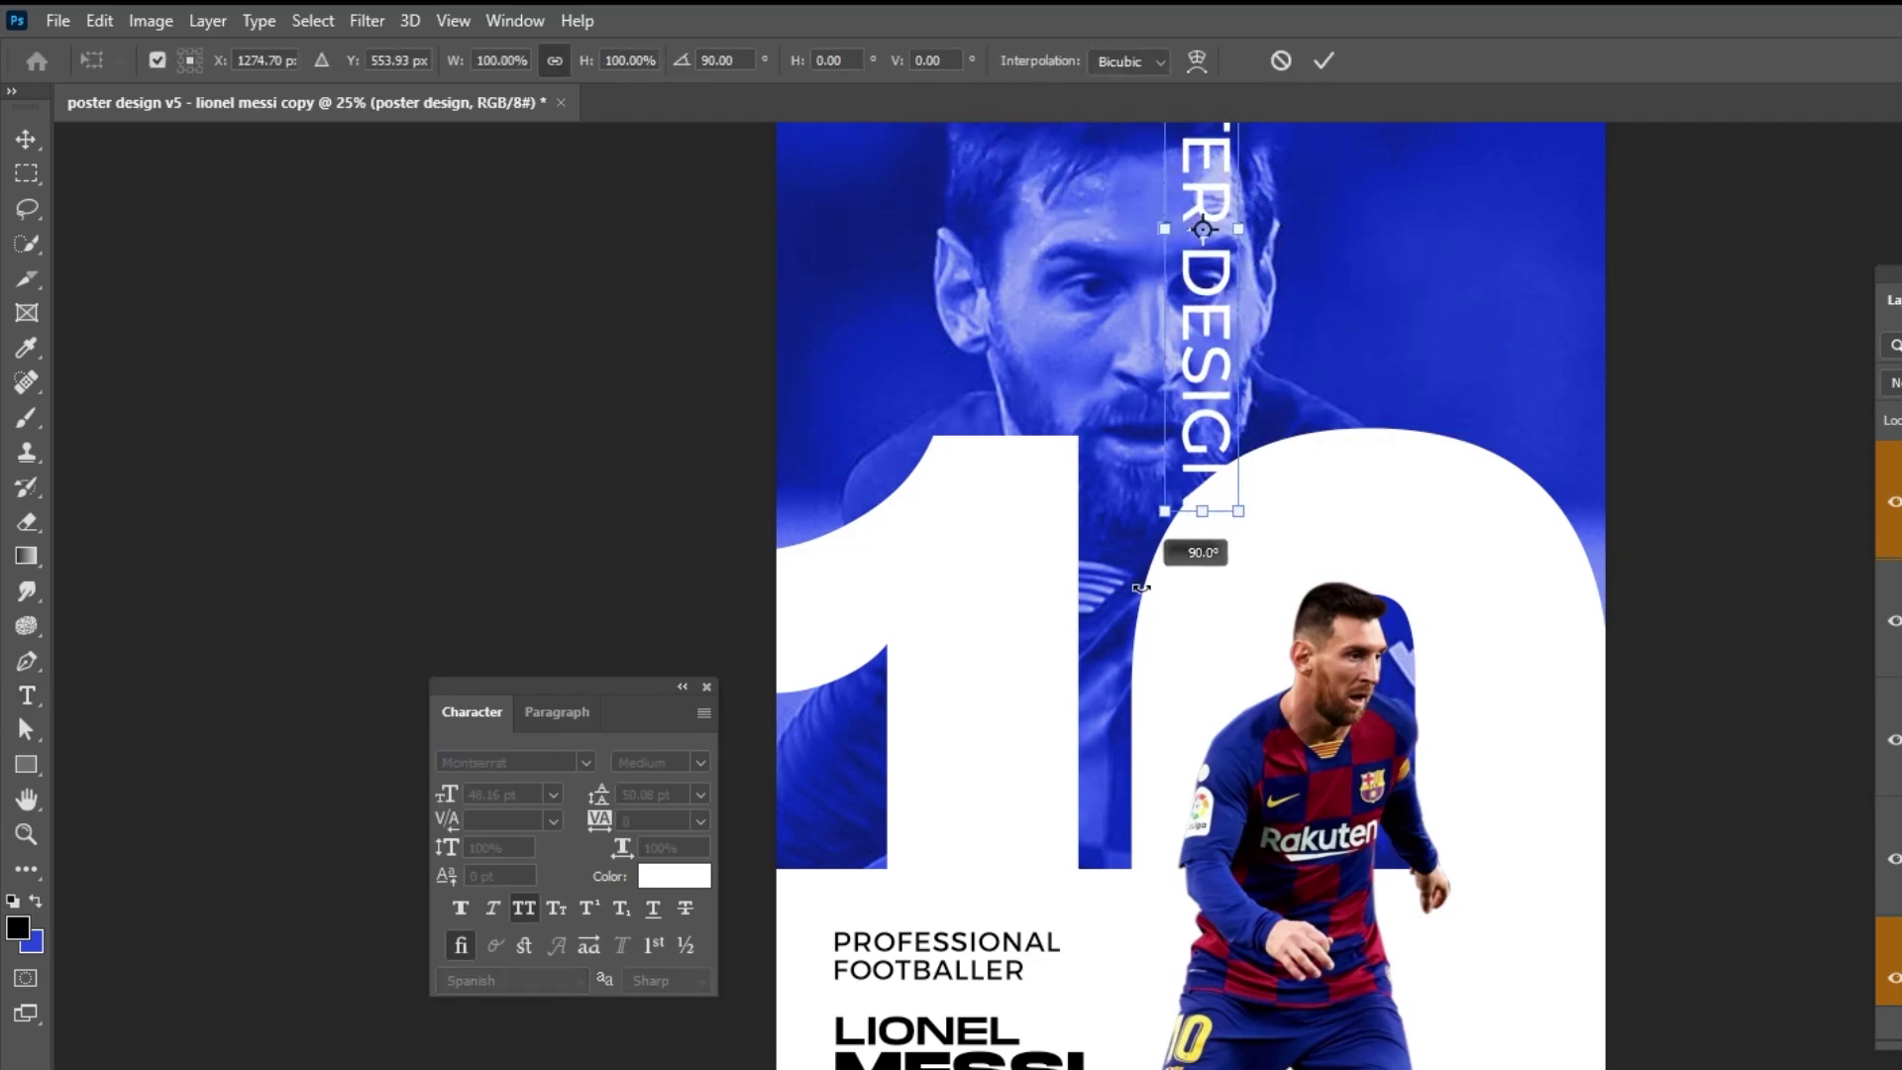
key("Return")
left_click_drag(1184, 387, 1487, 942)
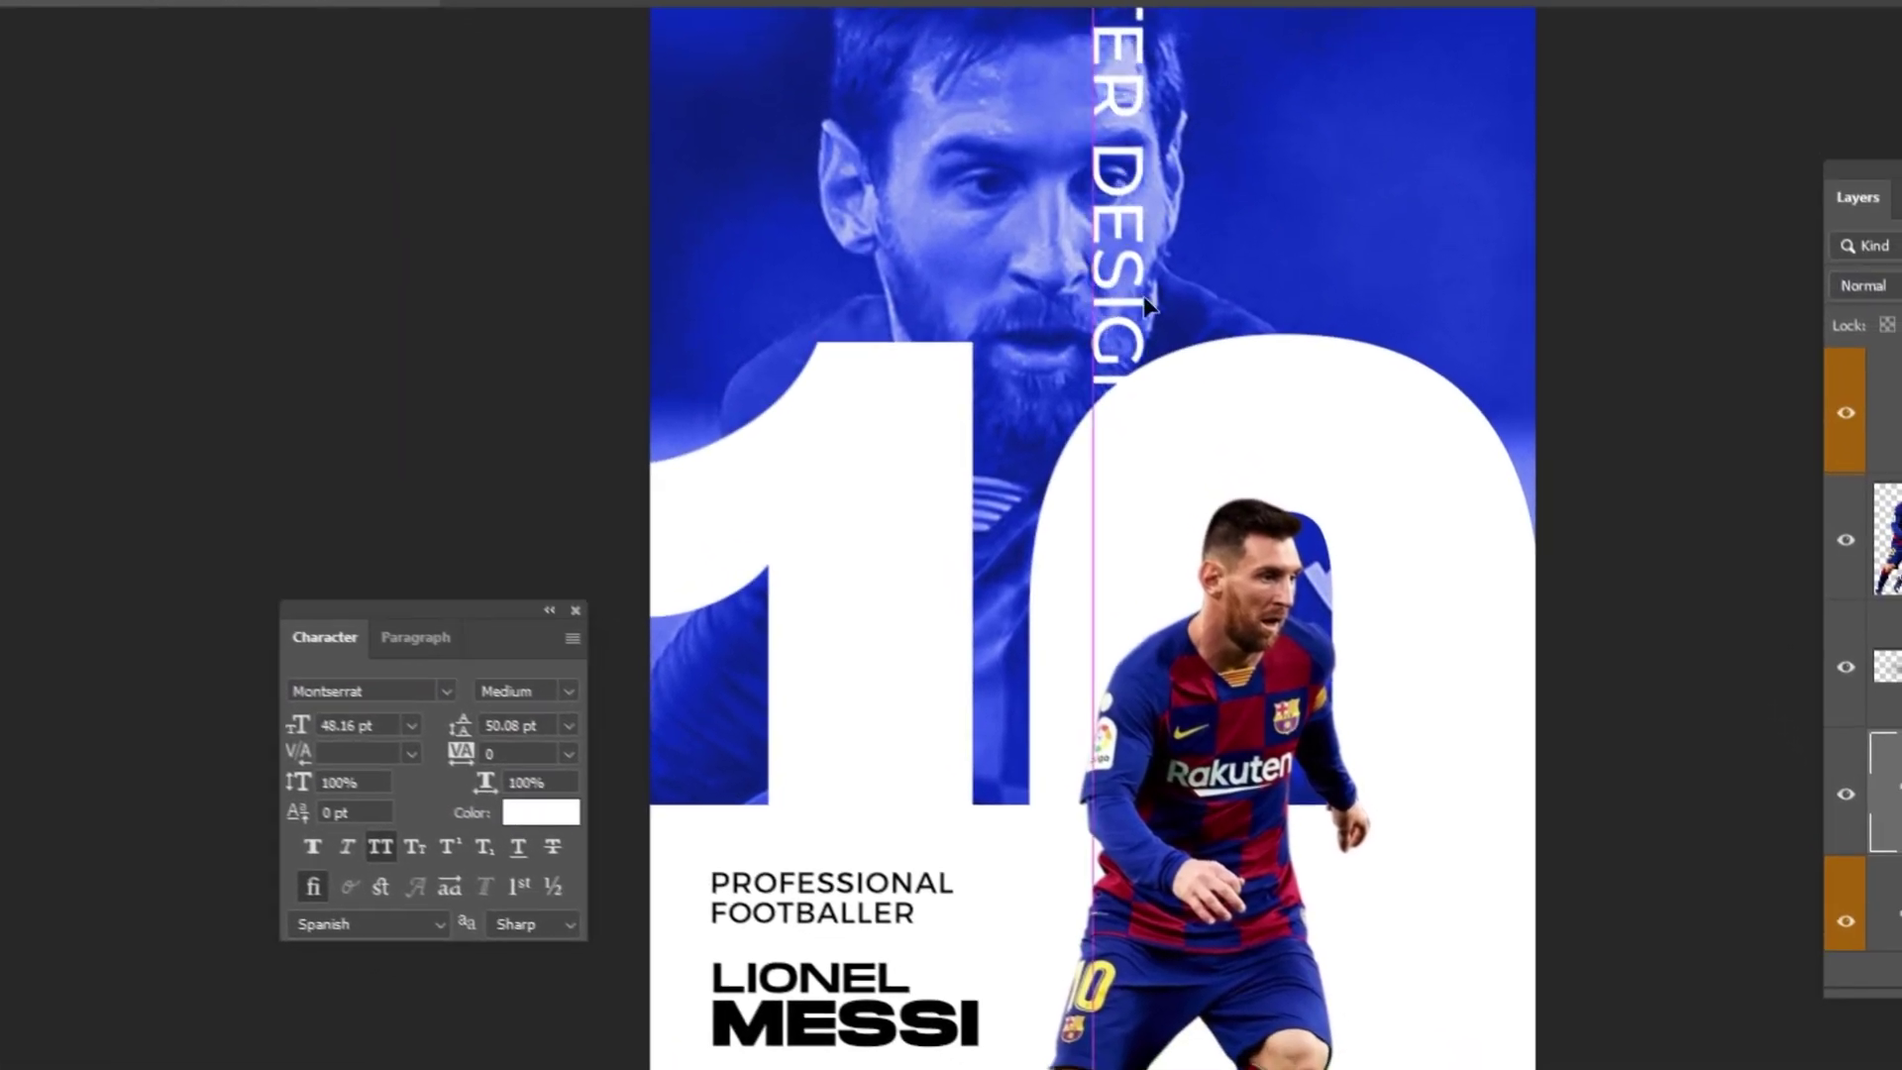
left_click_drag(1404, 767, 1406, 487)
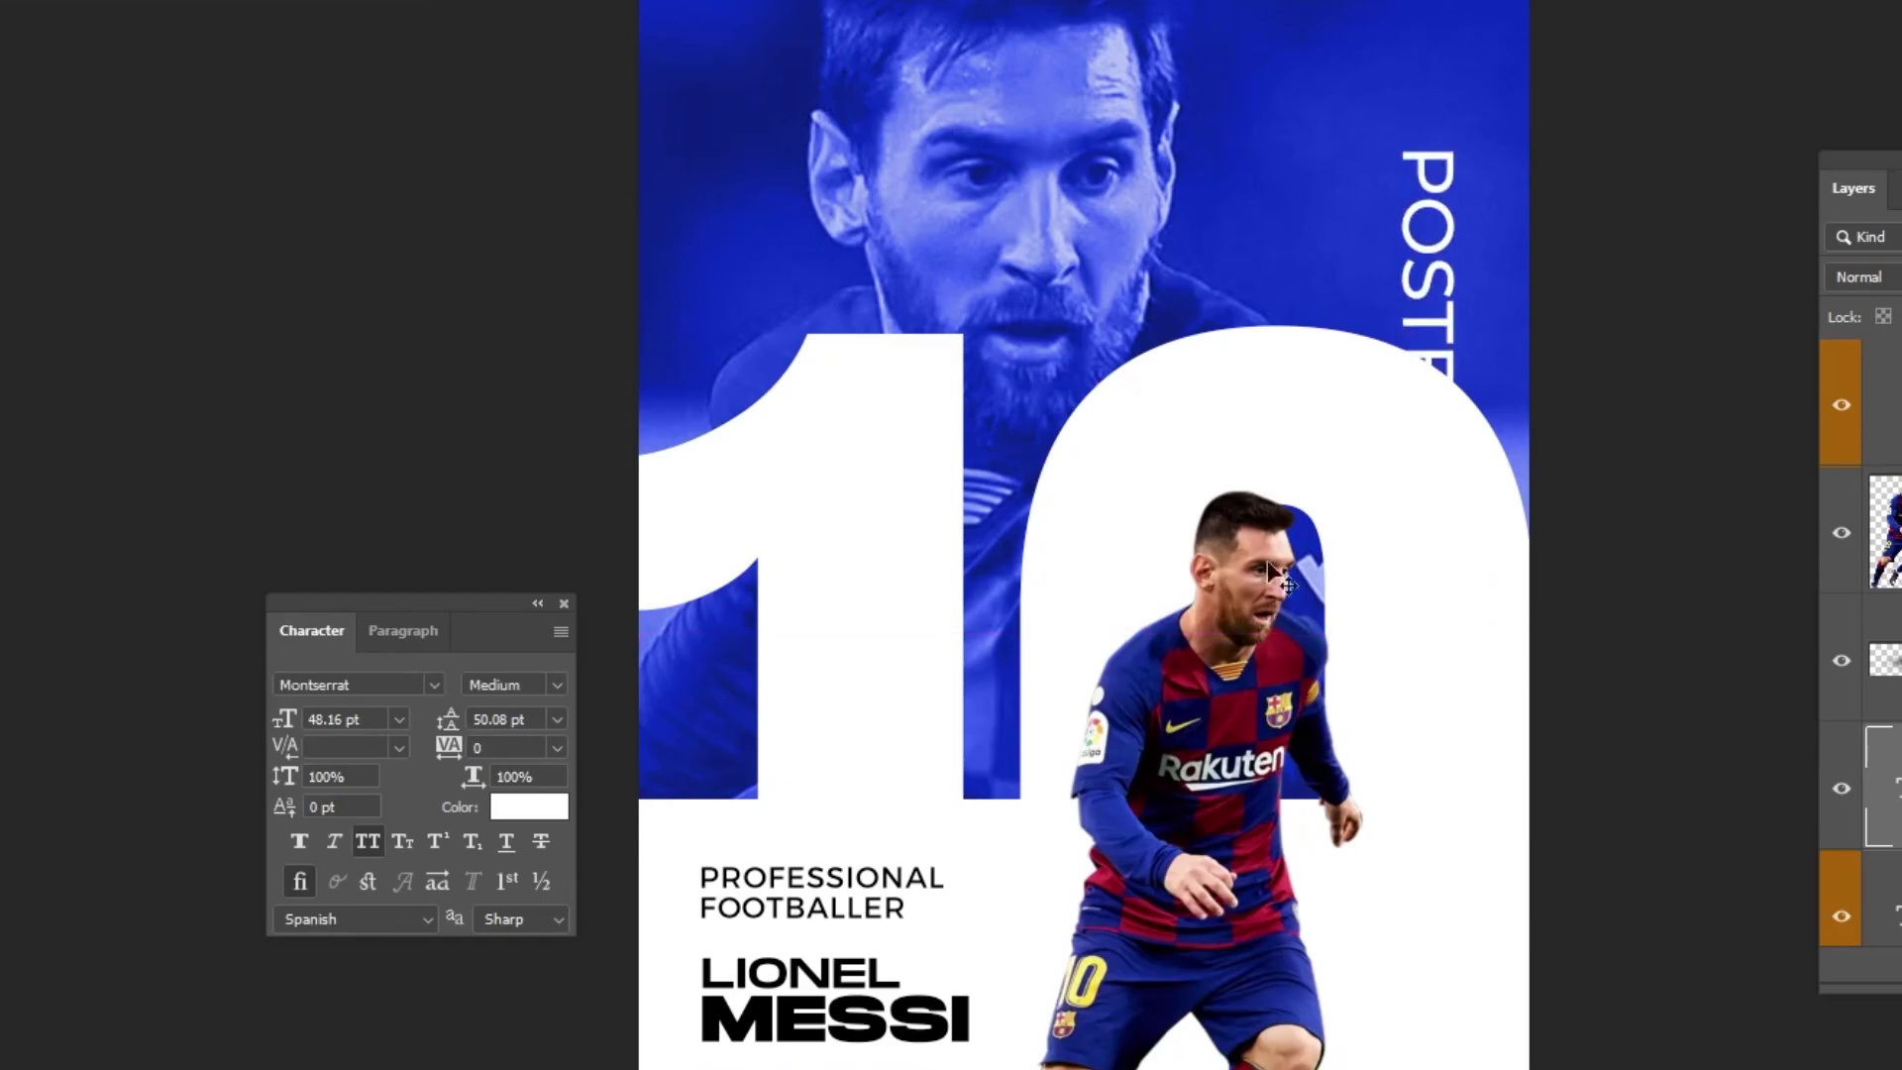
Step: Change the vertical POSTER DESIGN text to black (000000) and move it down over the white area right of the player
left_click(553, 802)
left_click(29, 955)
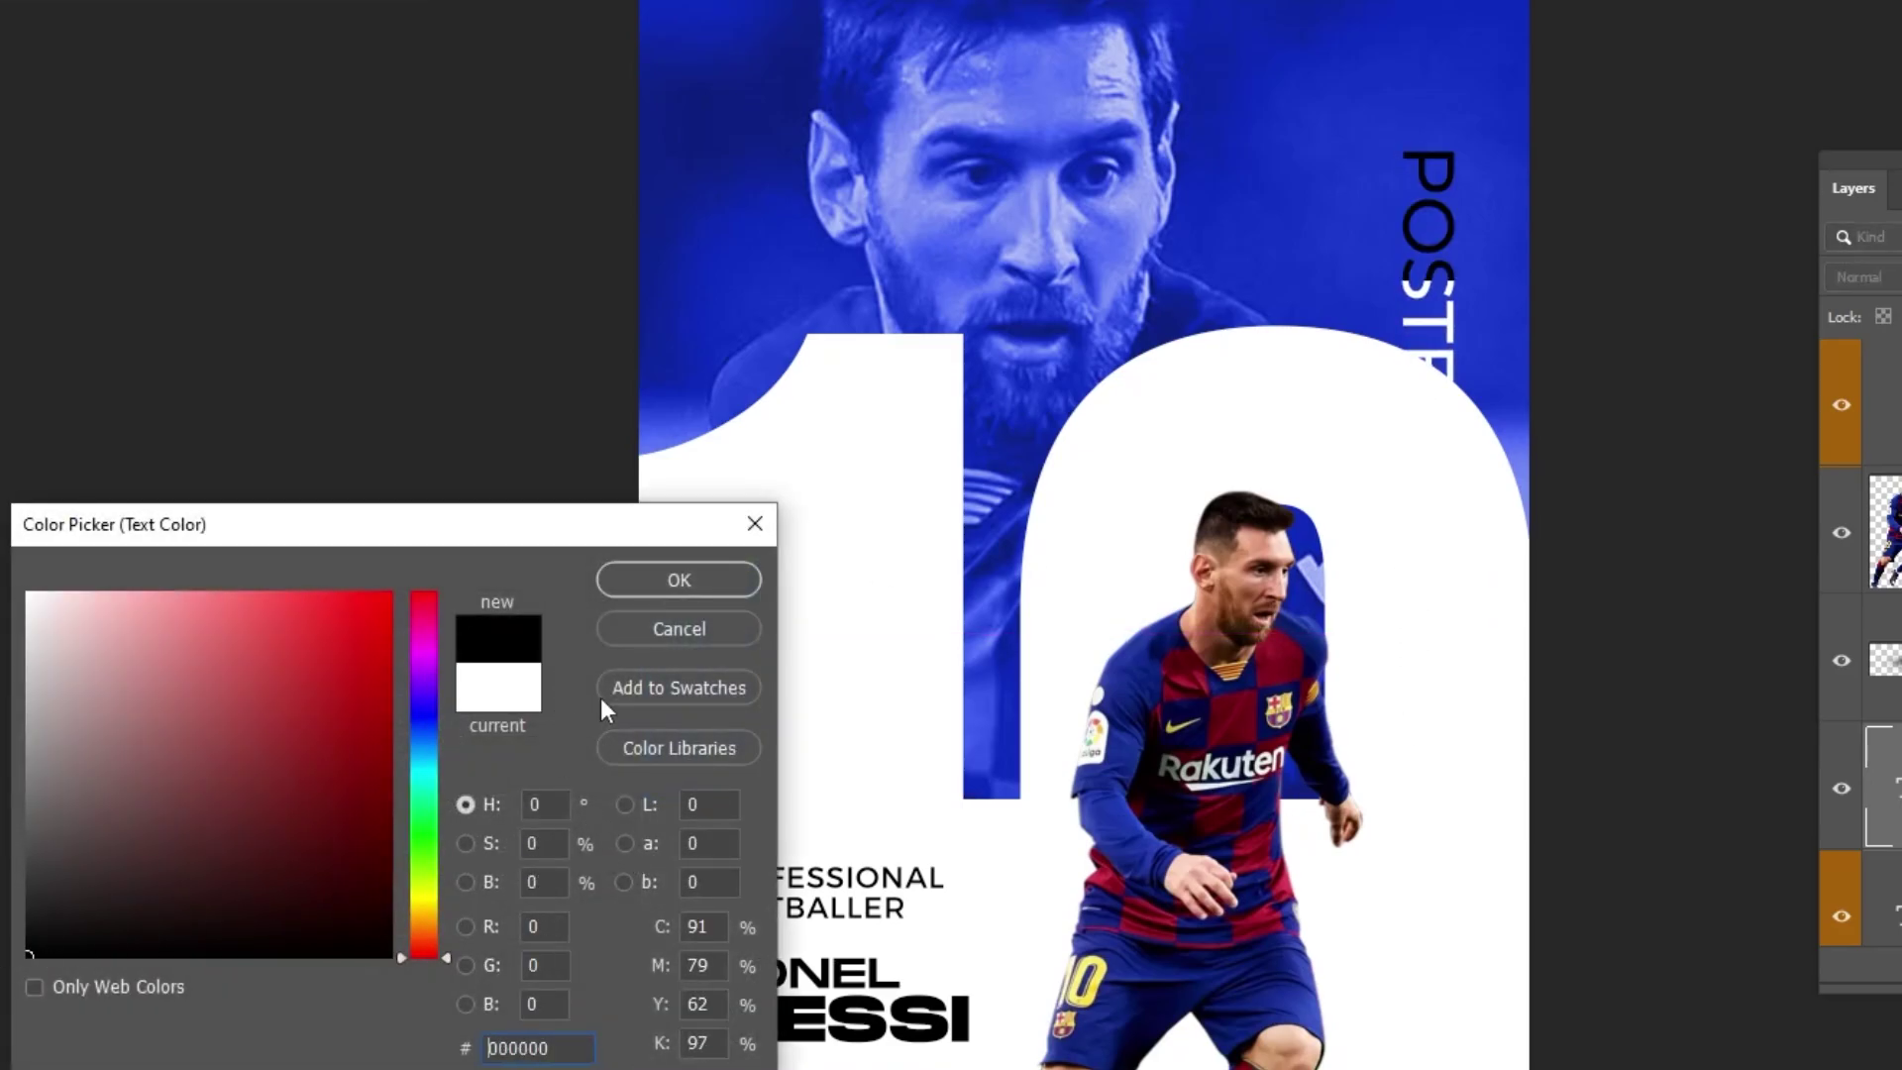
left_click(668, 582)
left_click_drag(1451, 385, 1424, 701)
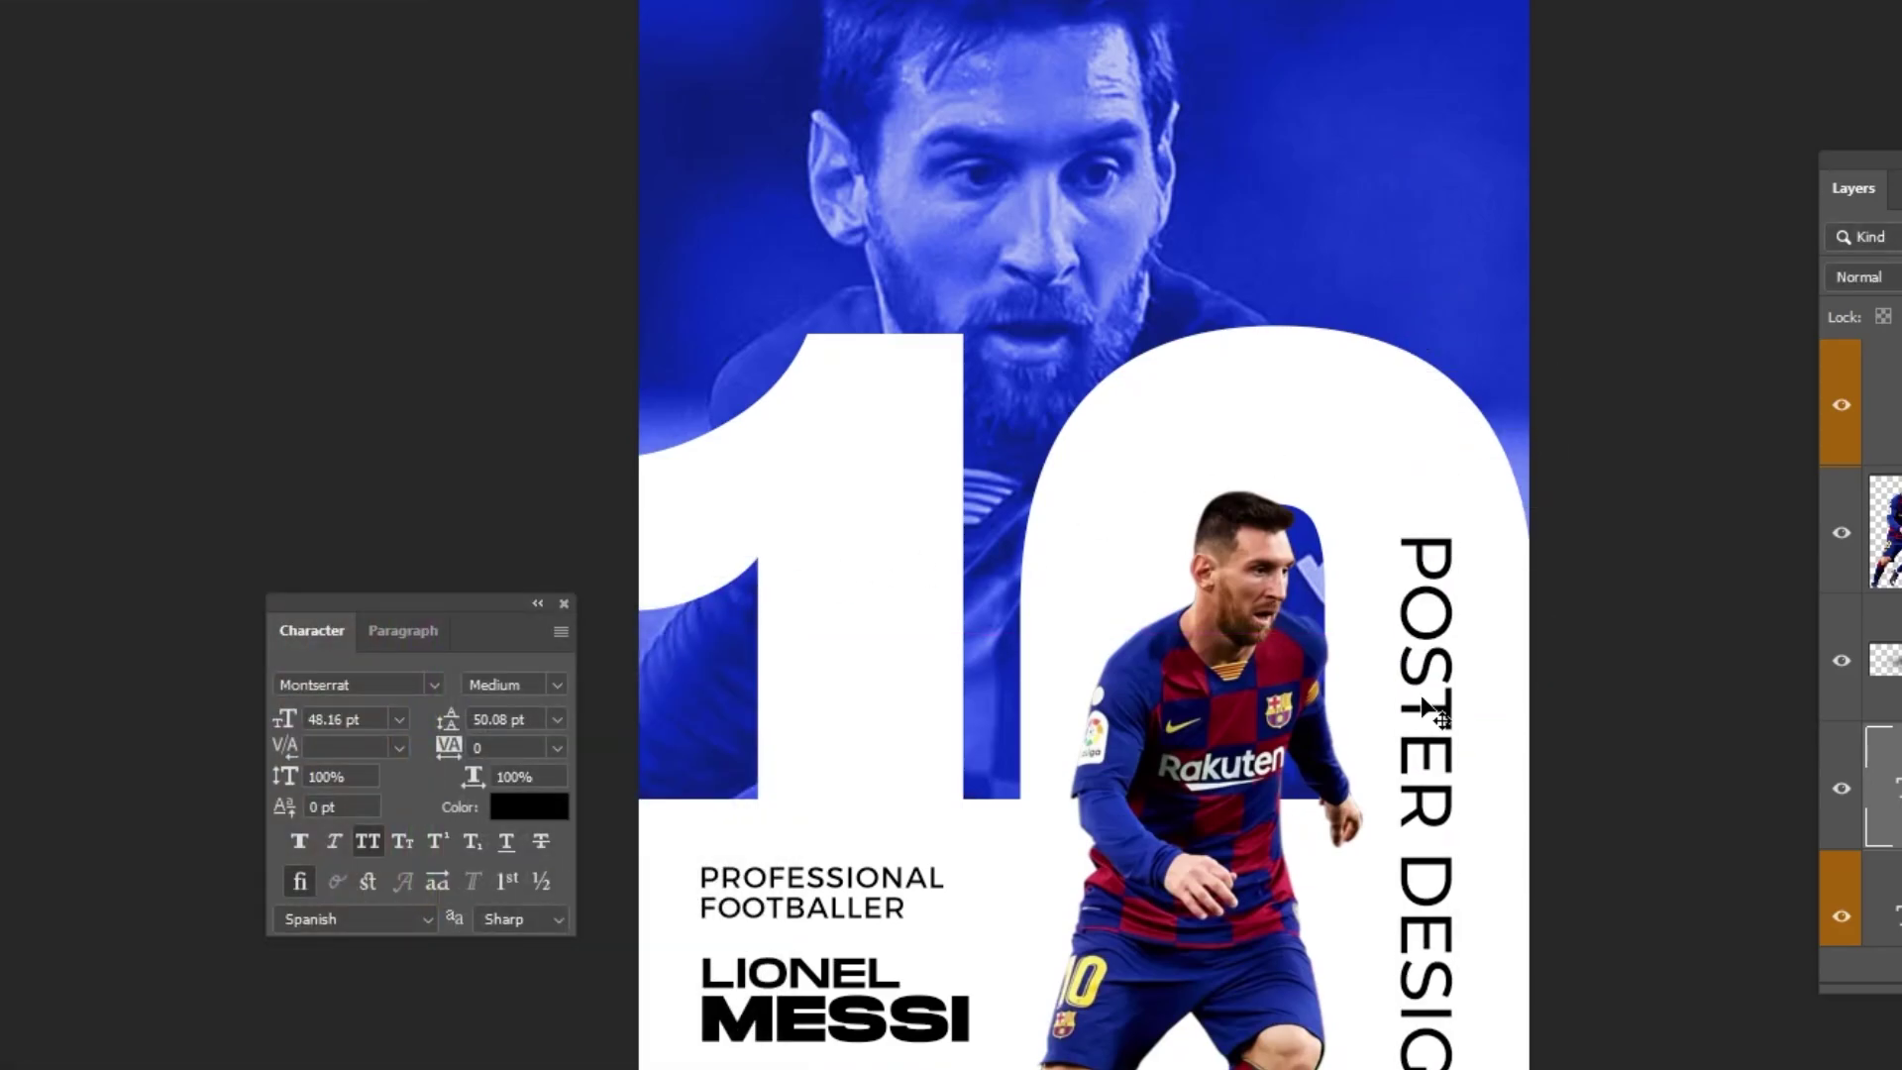
Step: Set the vertical POSTER DESIGN text to 20 pt with a tracking of 200
left_click_drag(335, 722, 262, 717)
type("20")
key("Tab")
key("Tab")
key("Tab")
type("200")
key("Return")
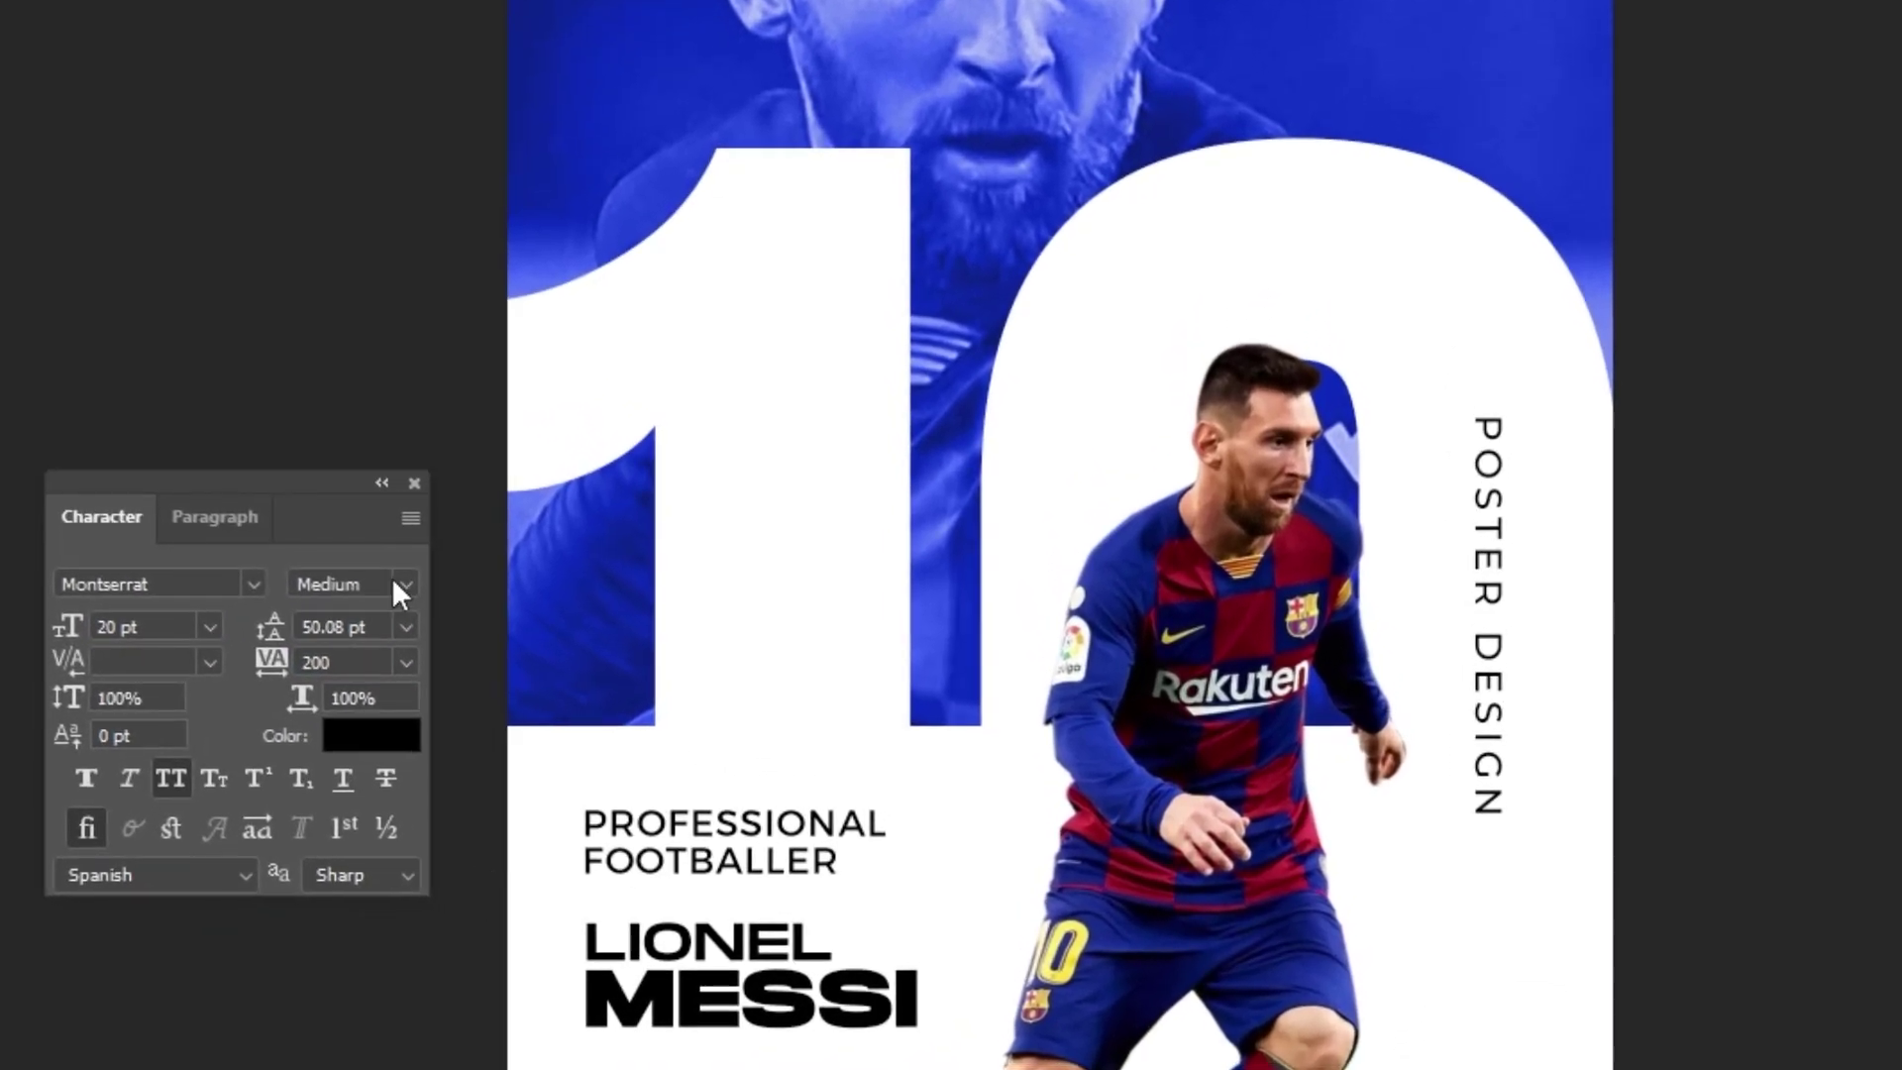
Step: Restyle the vertical text to Montserrat Semi Bold, 22 pt with a tracking of 700, and reposition it beside the player
left_click(403, 585)
left_click(347, 868)
key("ctrl+t")
left_click_drag(1515, 828, 1531, 938)
key("Return")
key("ctrl+t")
key("Return")
type("700")
key("Return")
mouse_move(1528, 831)
left_mouse_down()
mouse_move(1544, 780)
mouse_move(1549, 801)
left_mouse_up()
key("Return")
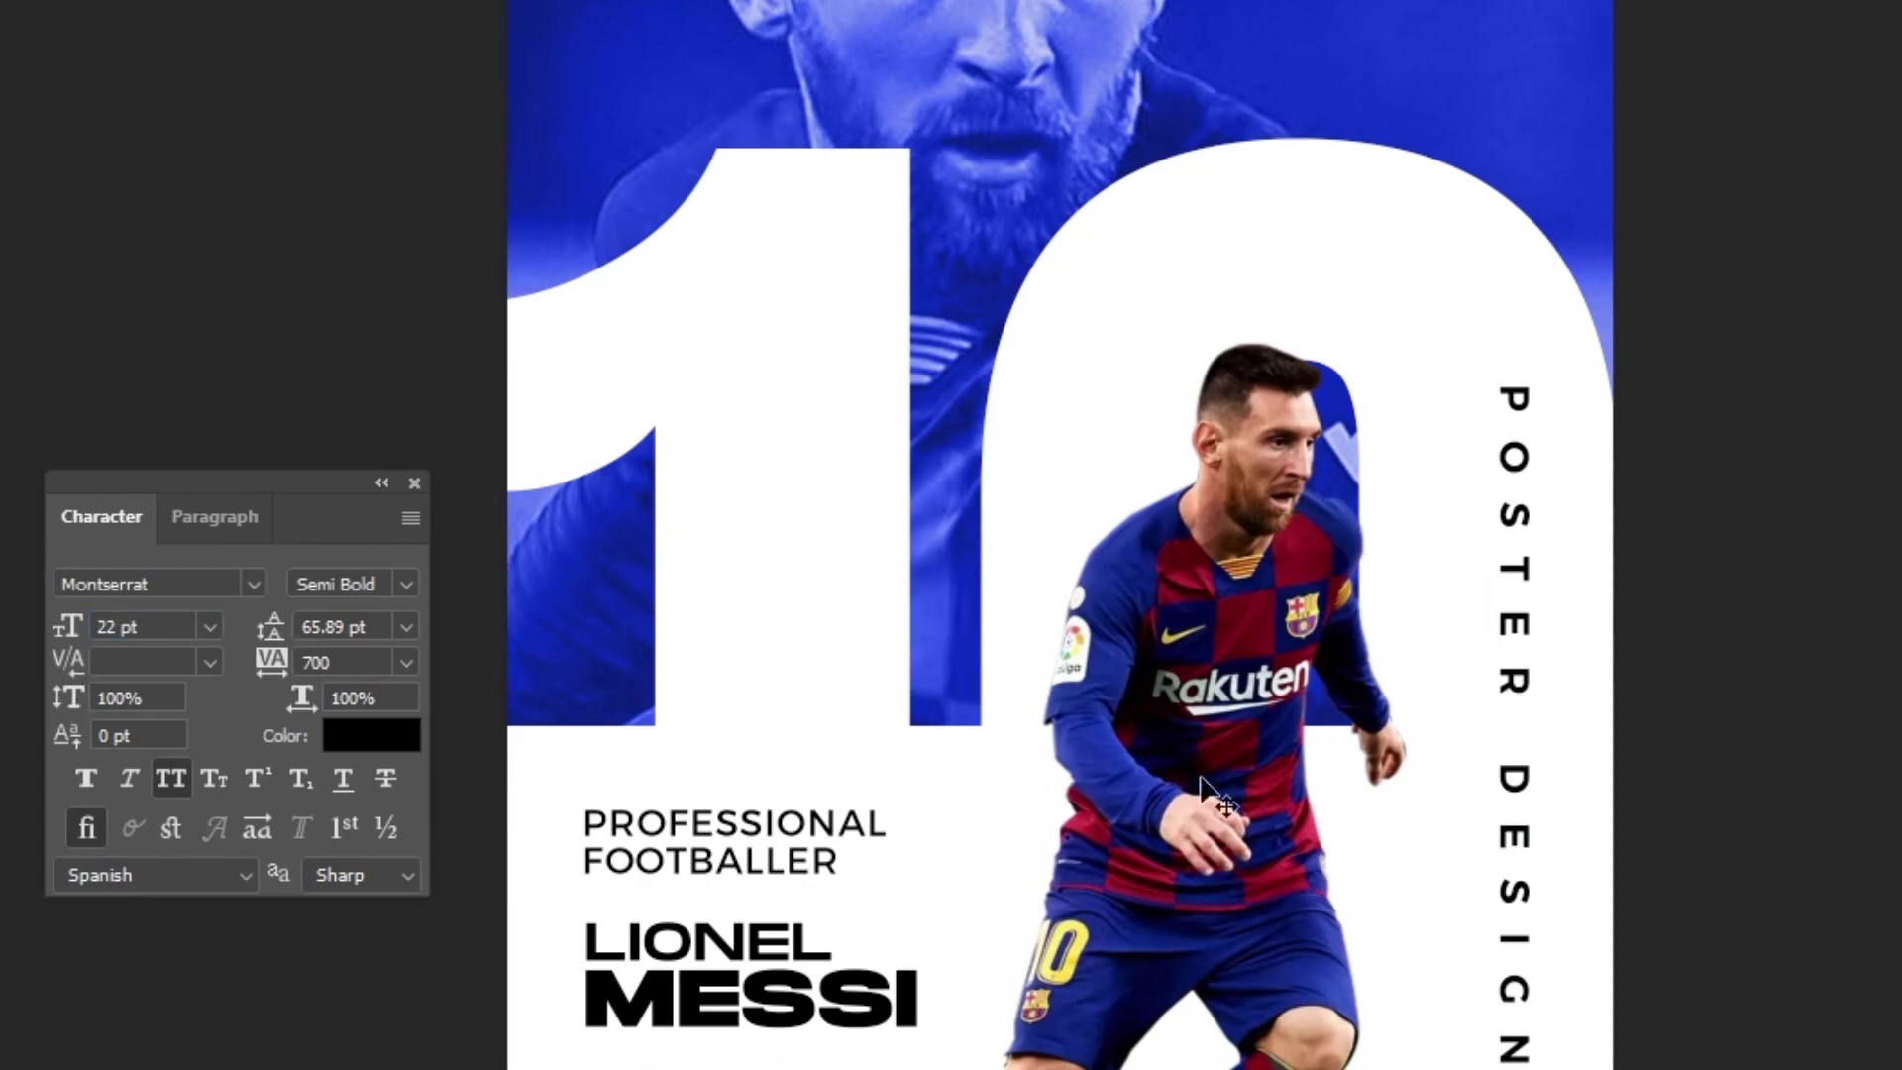
left_click_drag(1595, 679, 1536, 729)
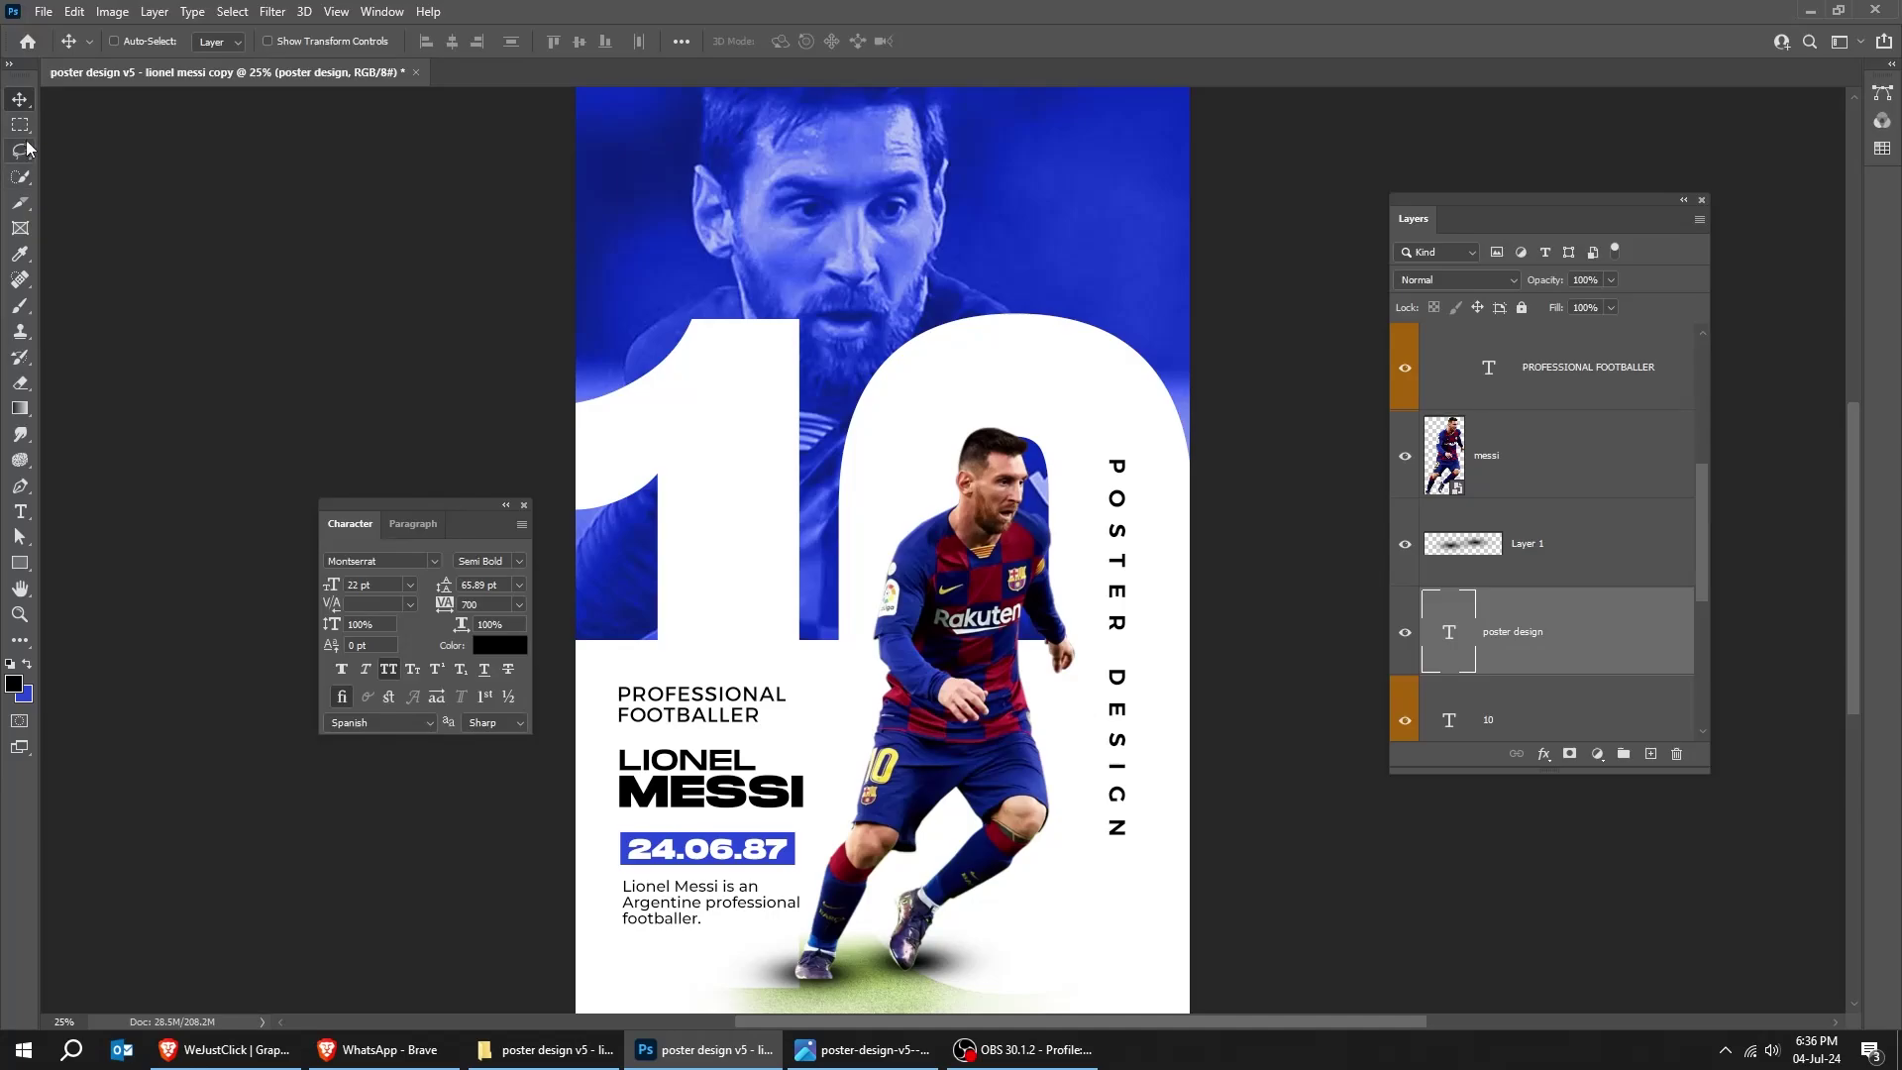
Step: Draw a 297 by 384 px rectangle with no fill and a 2 px black stroke below the vertical text
left_click(22, 564)
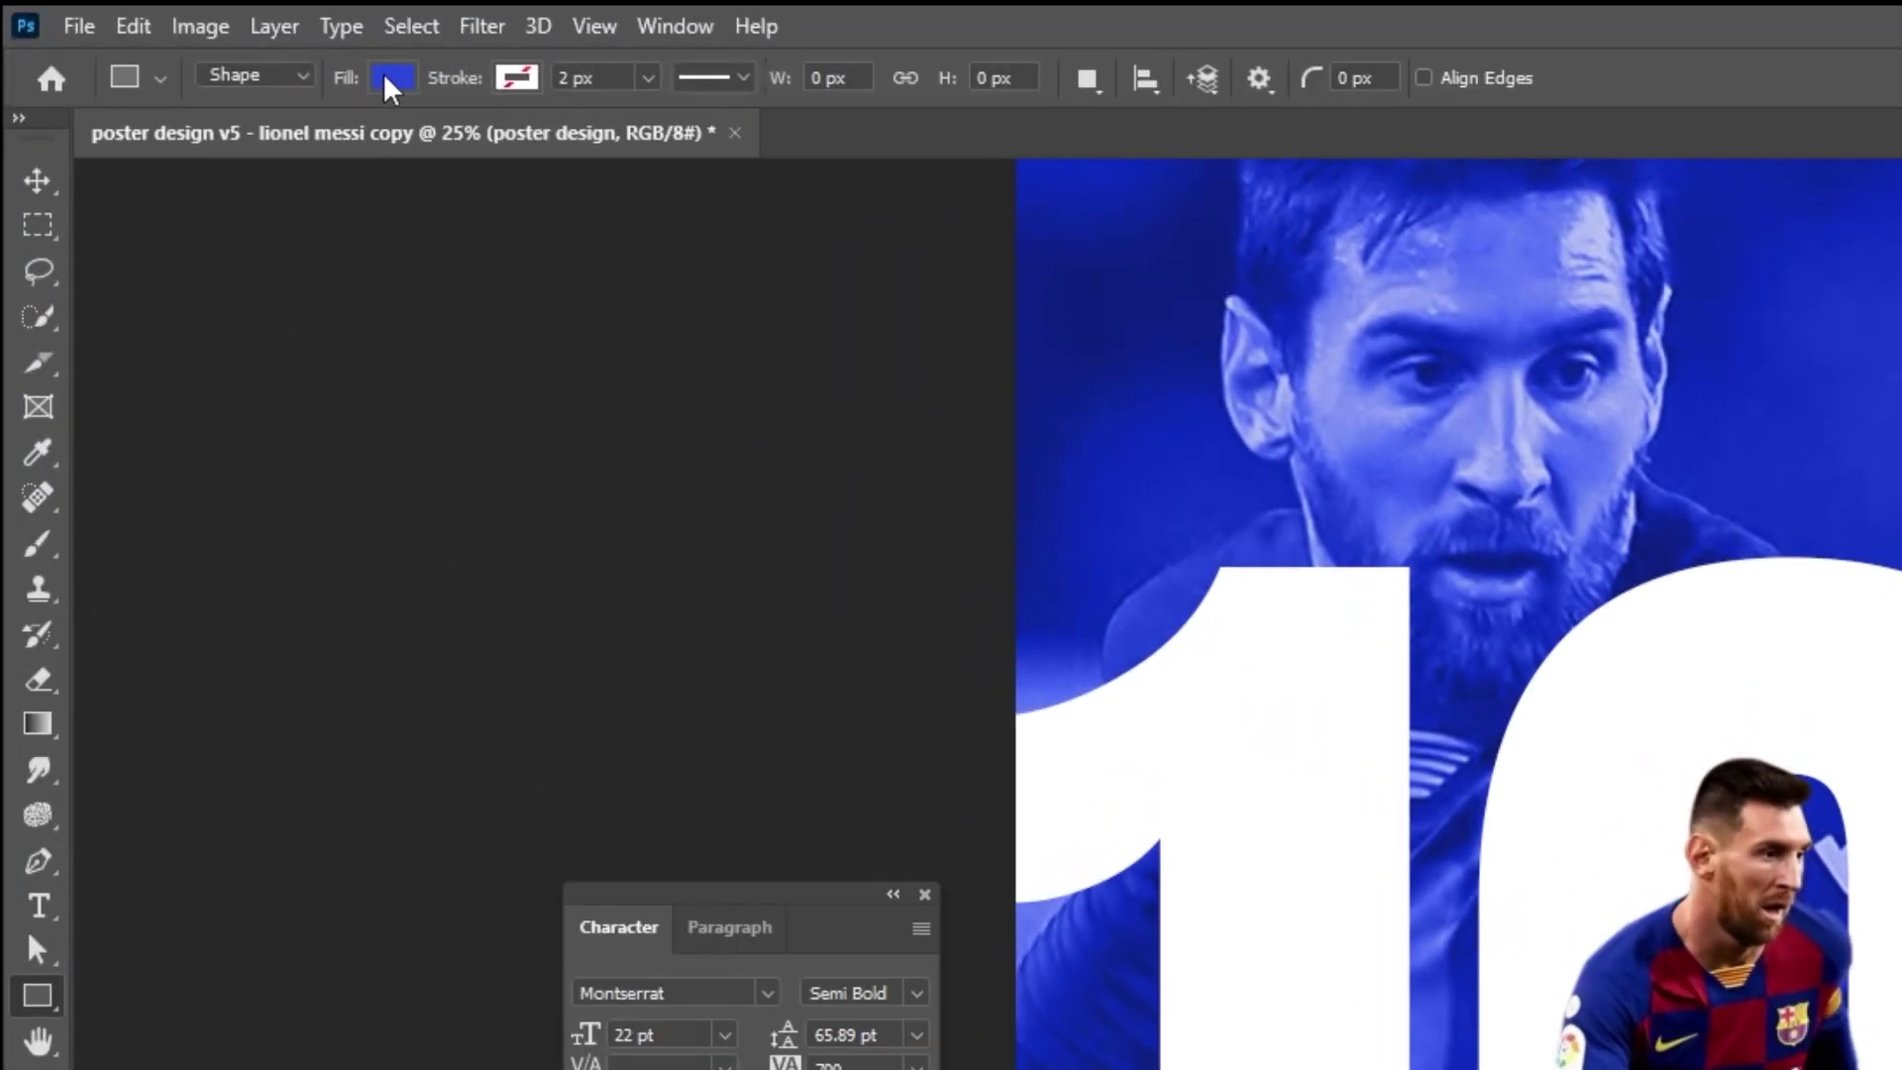
left_click(391, 79)
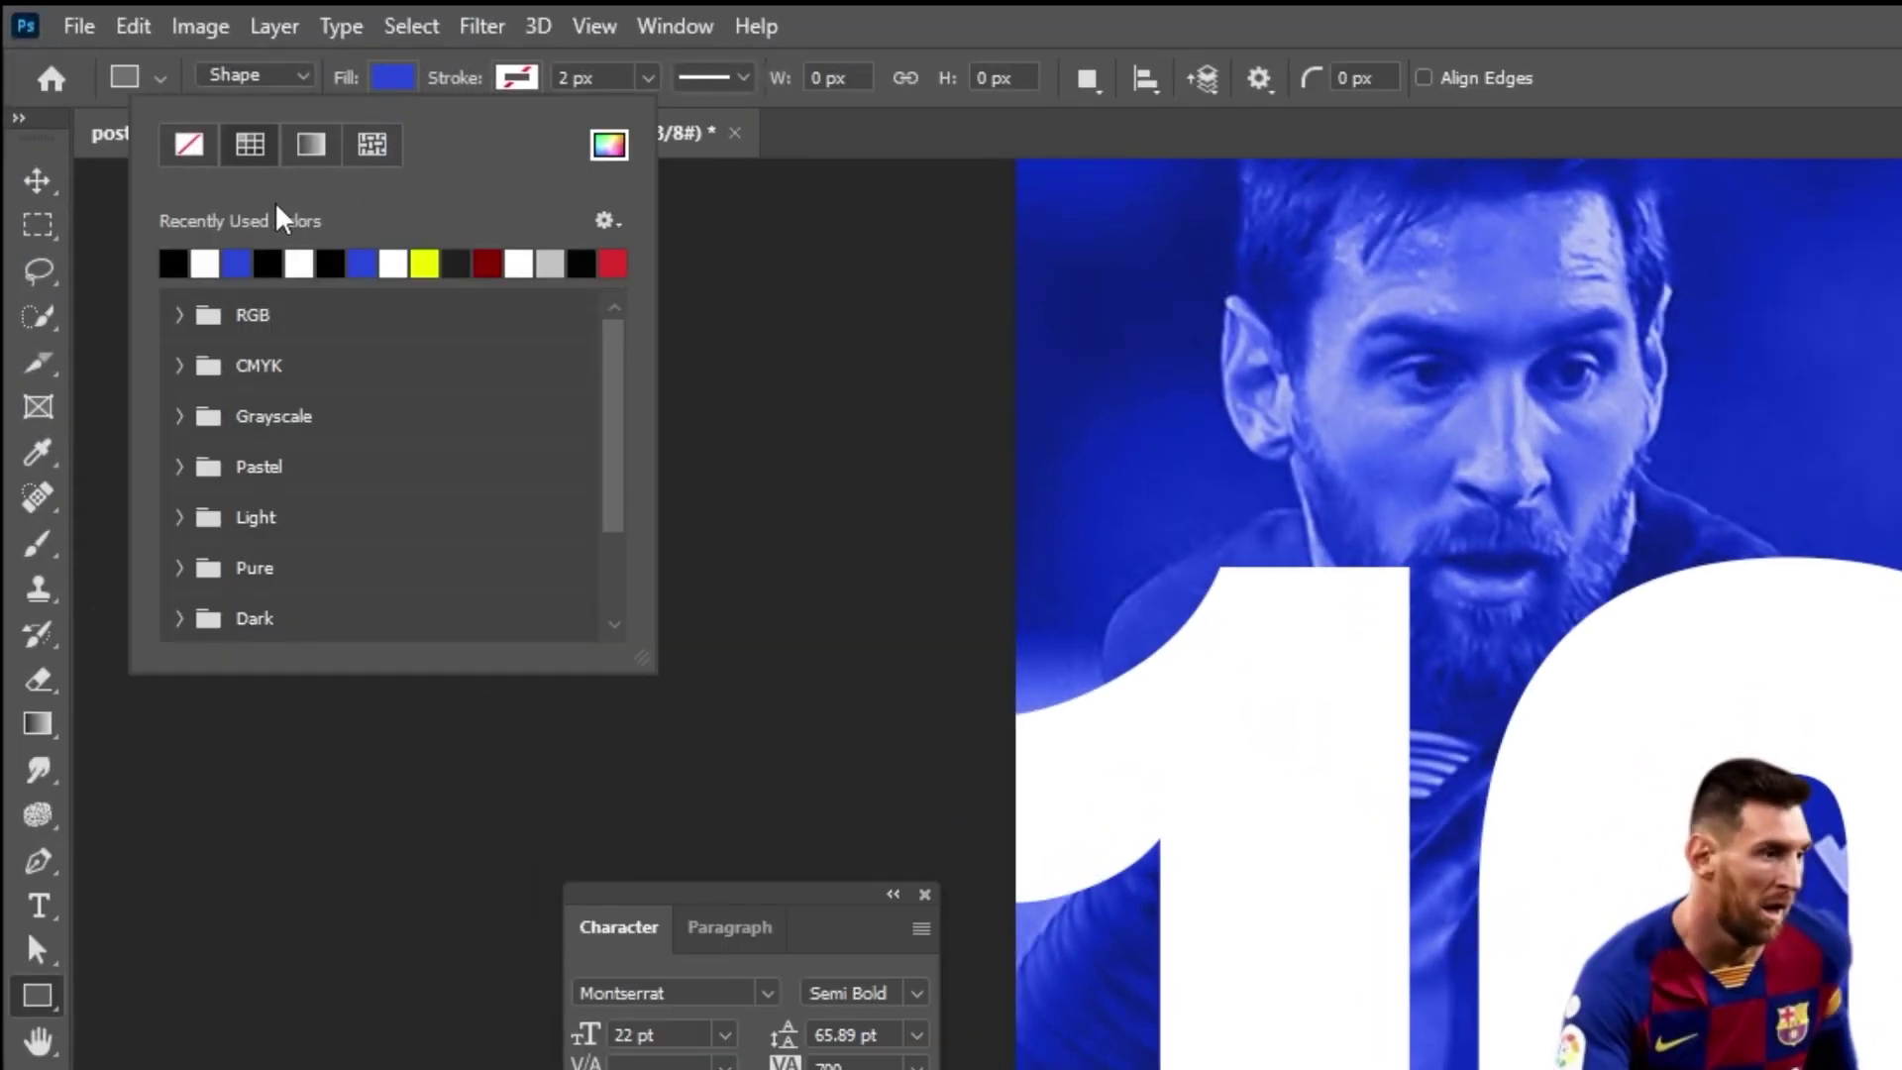
left_click(515, 78)
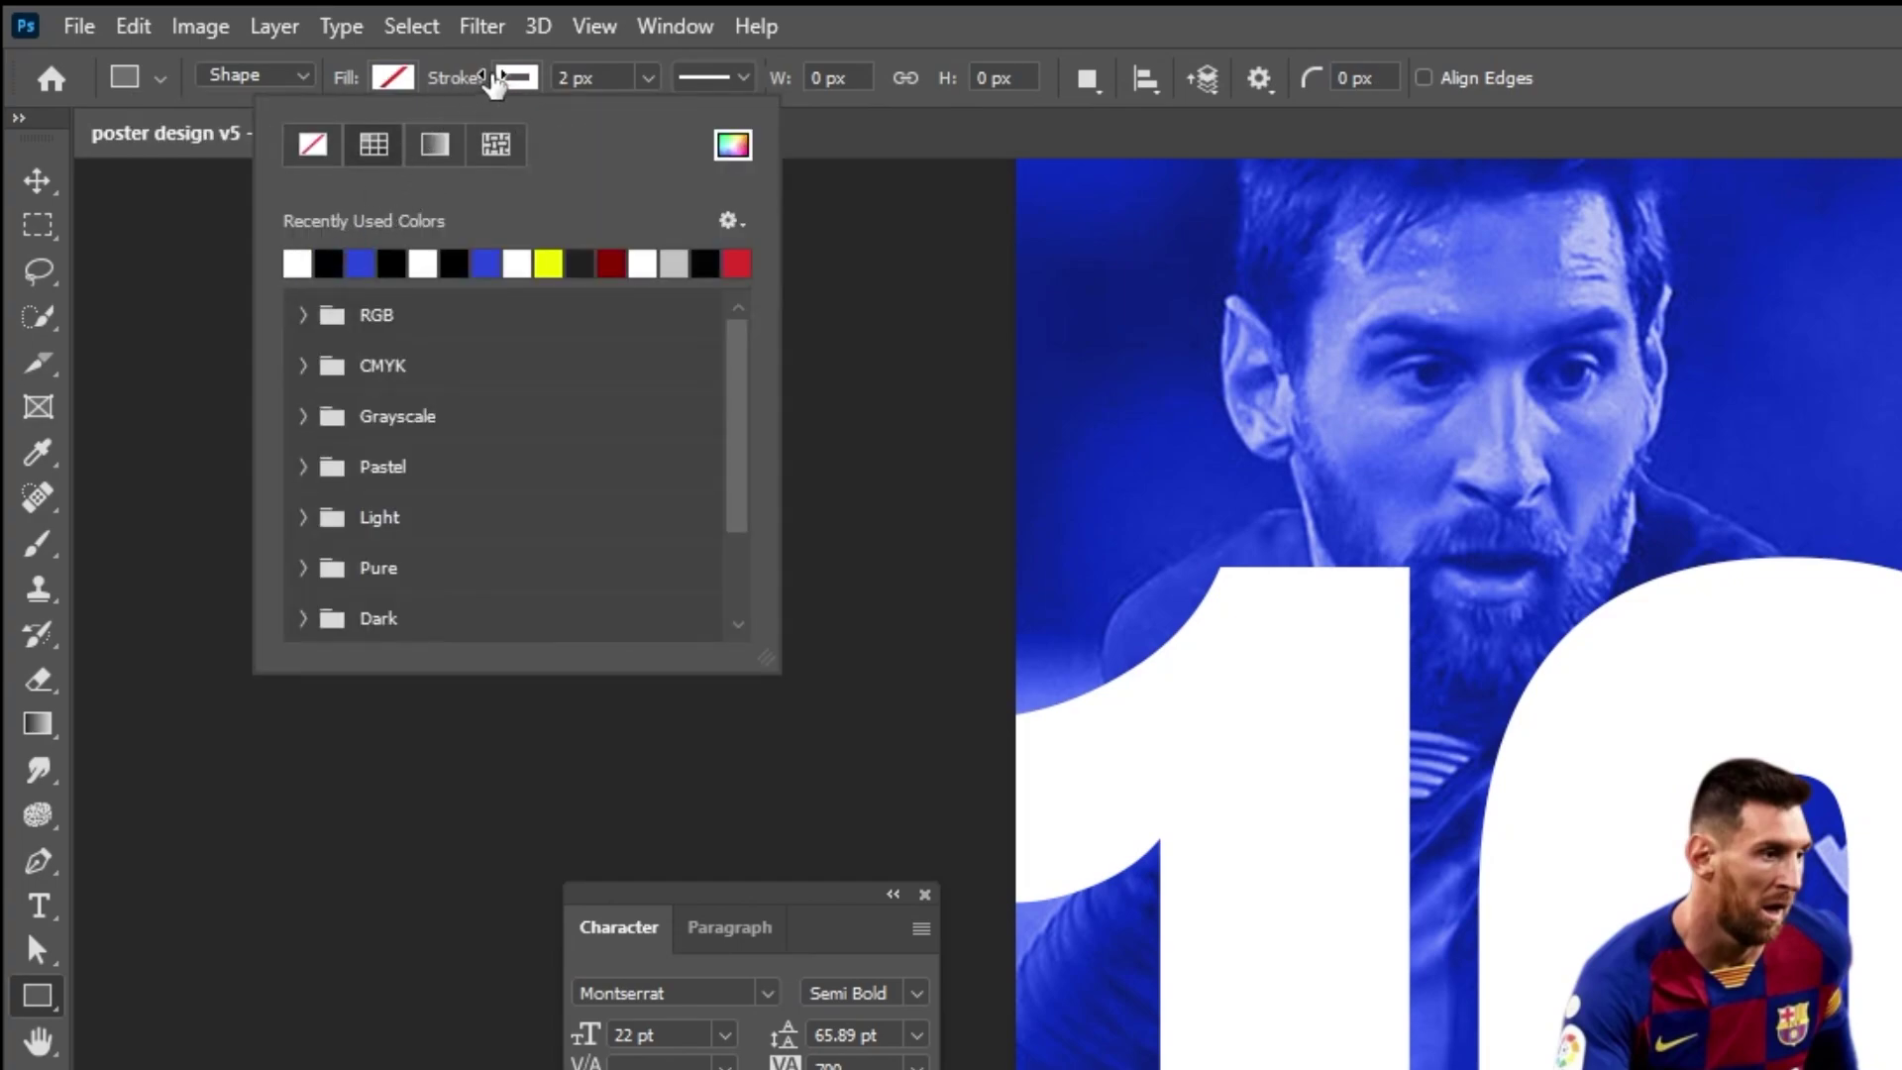
left_click(557, 84)
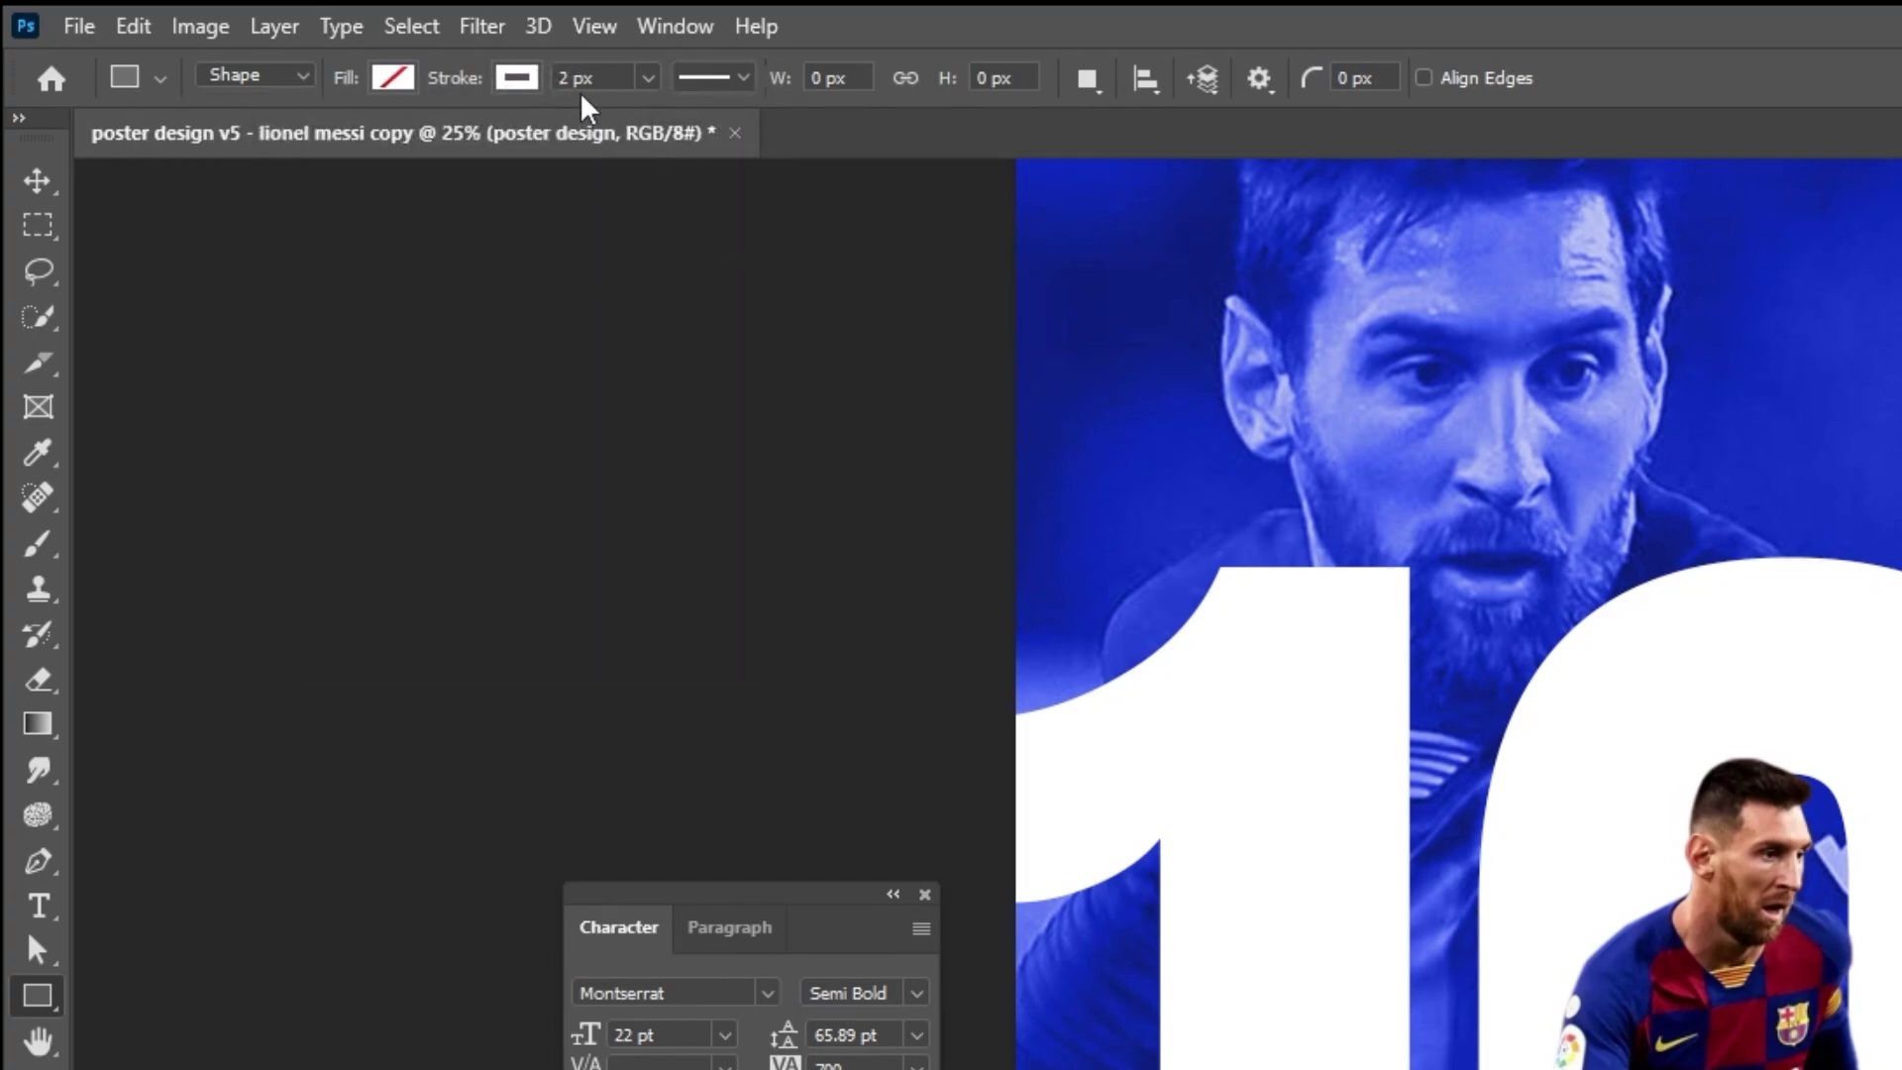
left_click(516, 80)
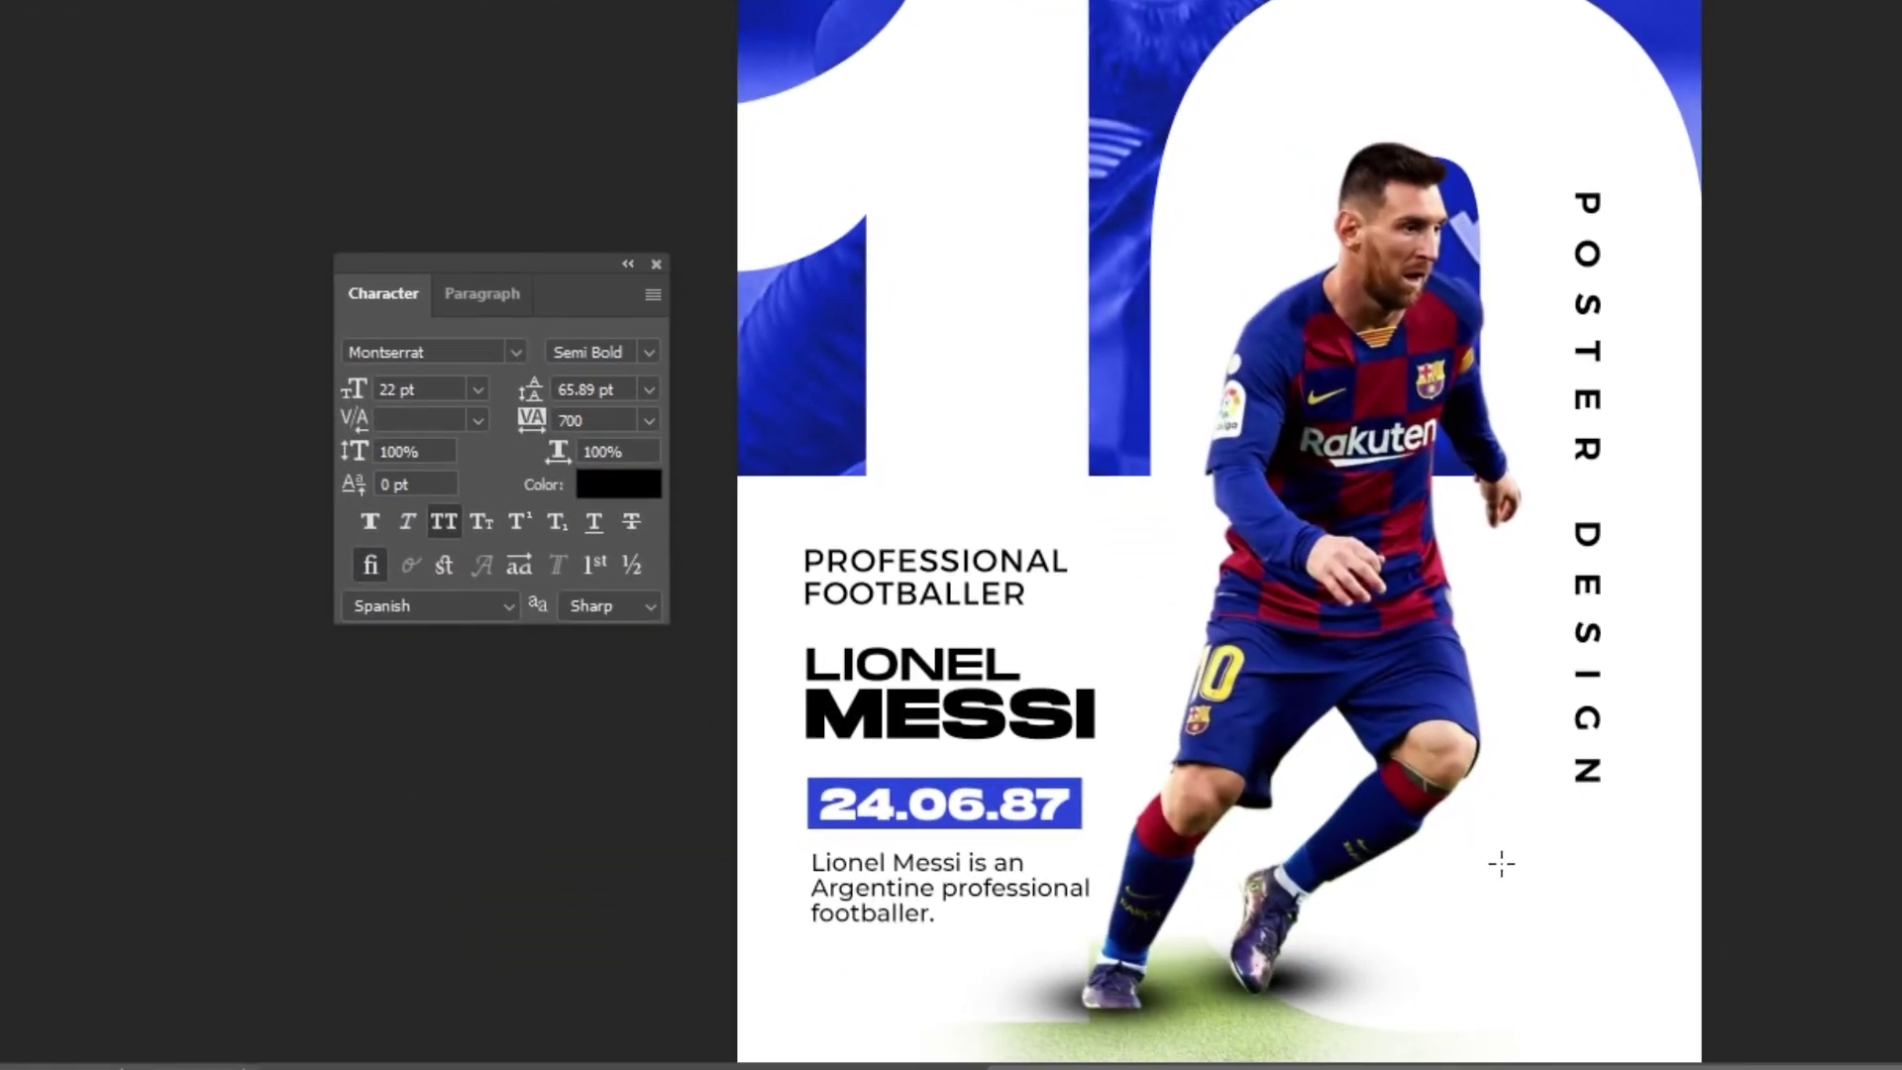
left_click_drag(1501, 864, 1615, 1012)
scroll(1714, 890, "down", 3)
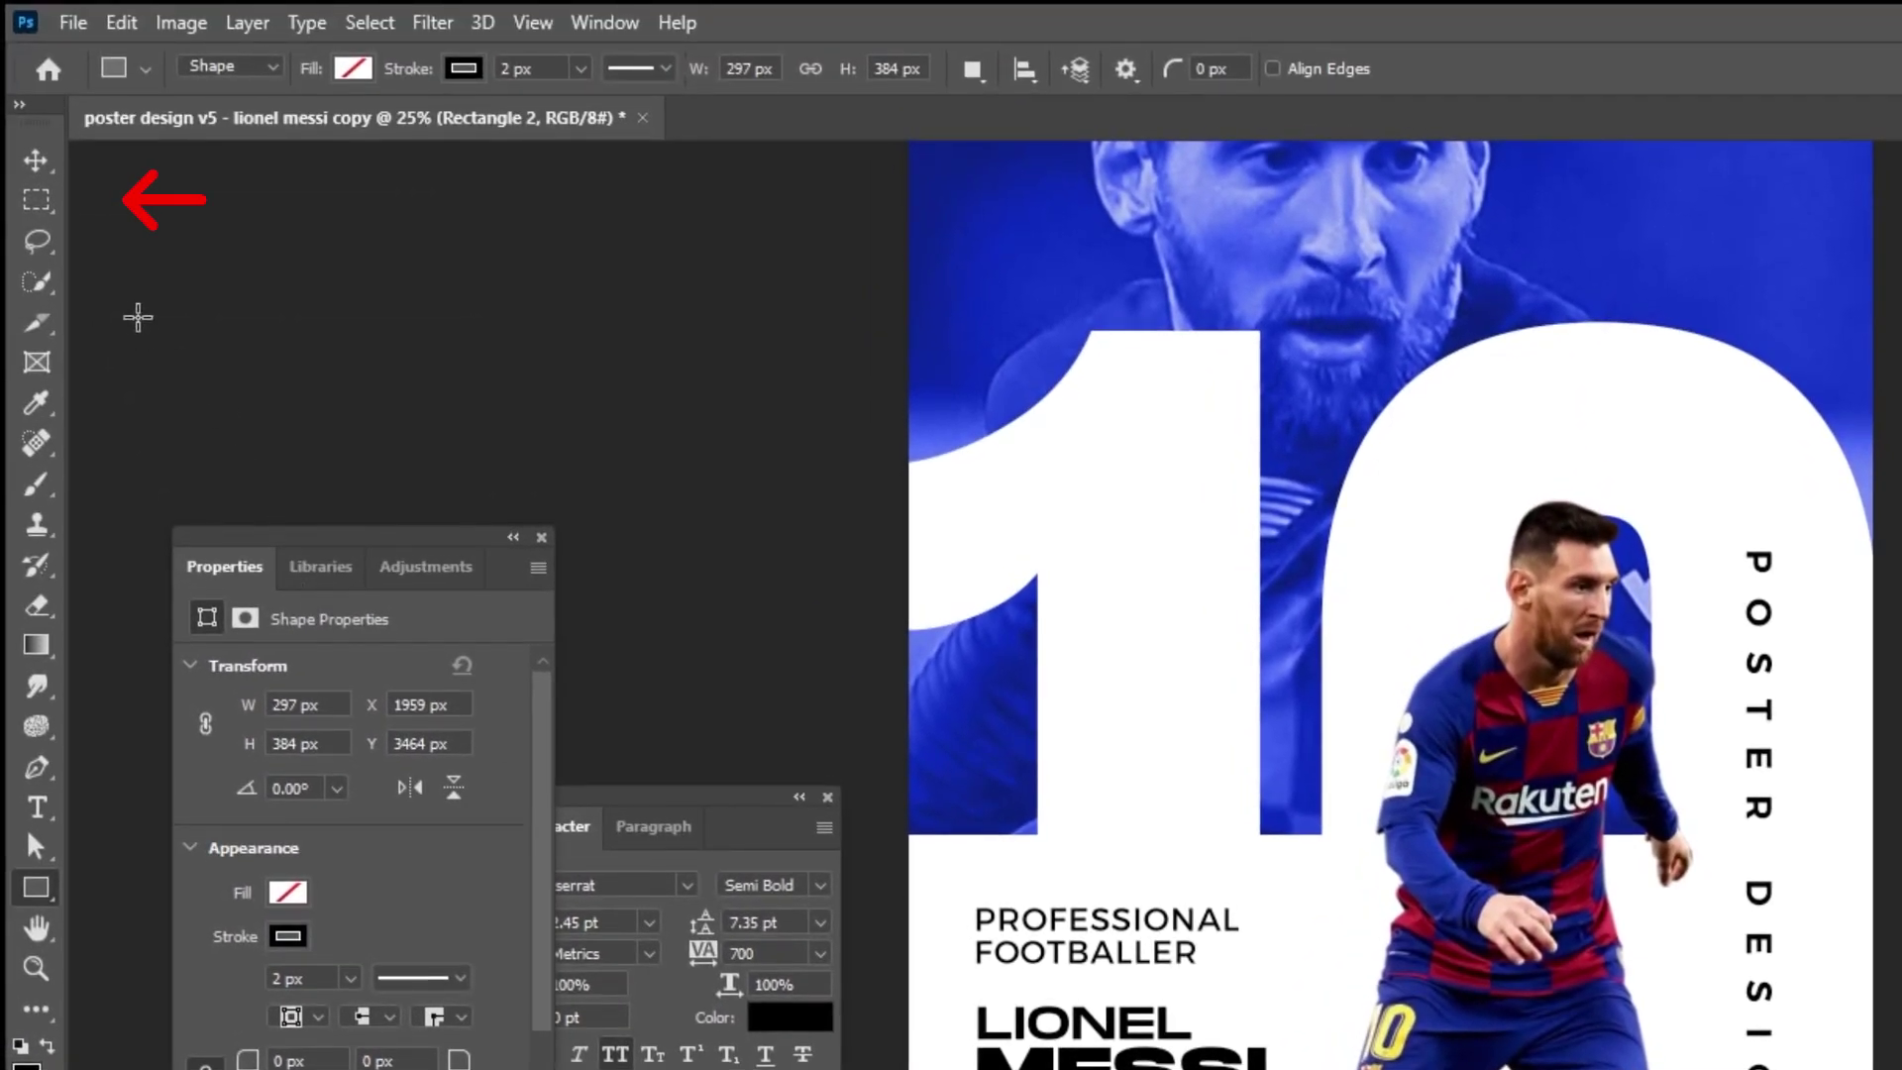
Step: Mask the outlined rectangle with a rectangular marquee selection so that only its lower-right corner lines show
key("m")
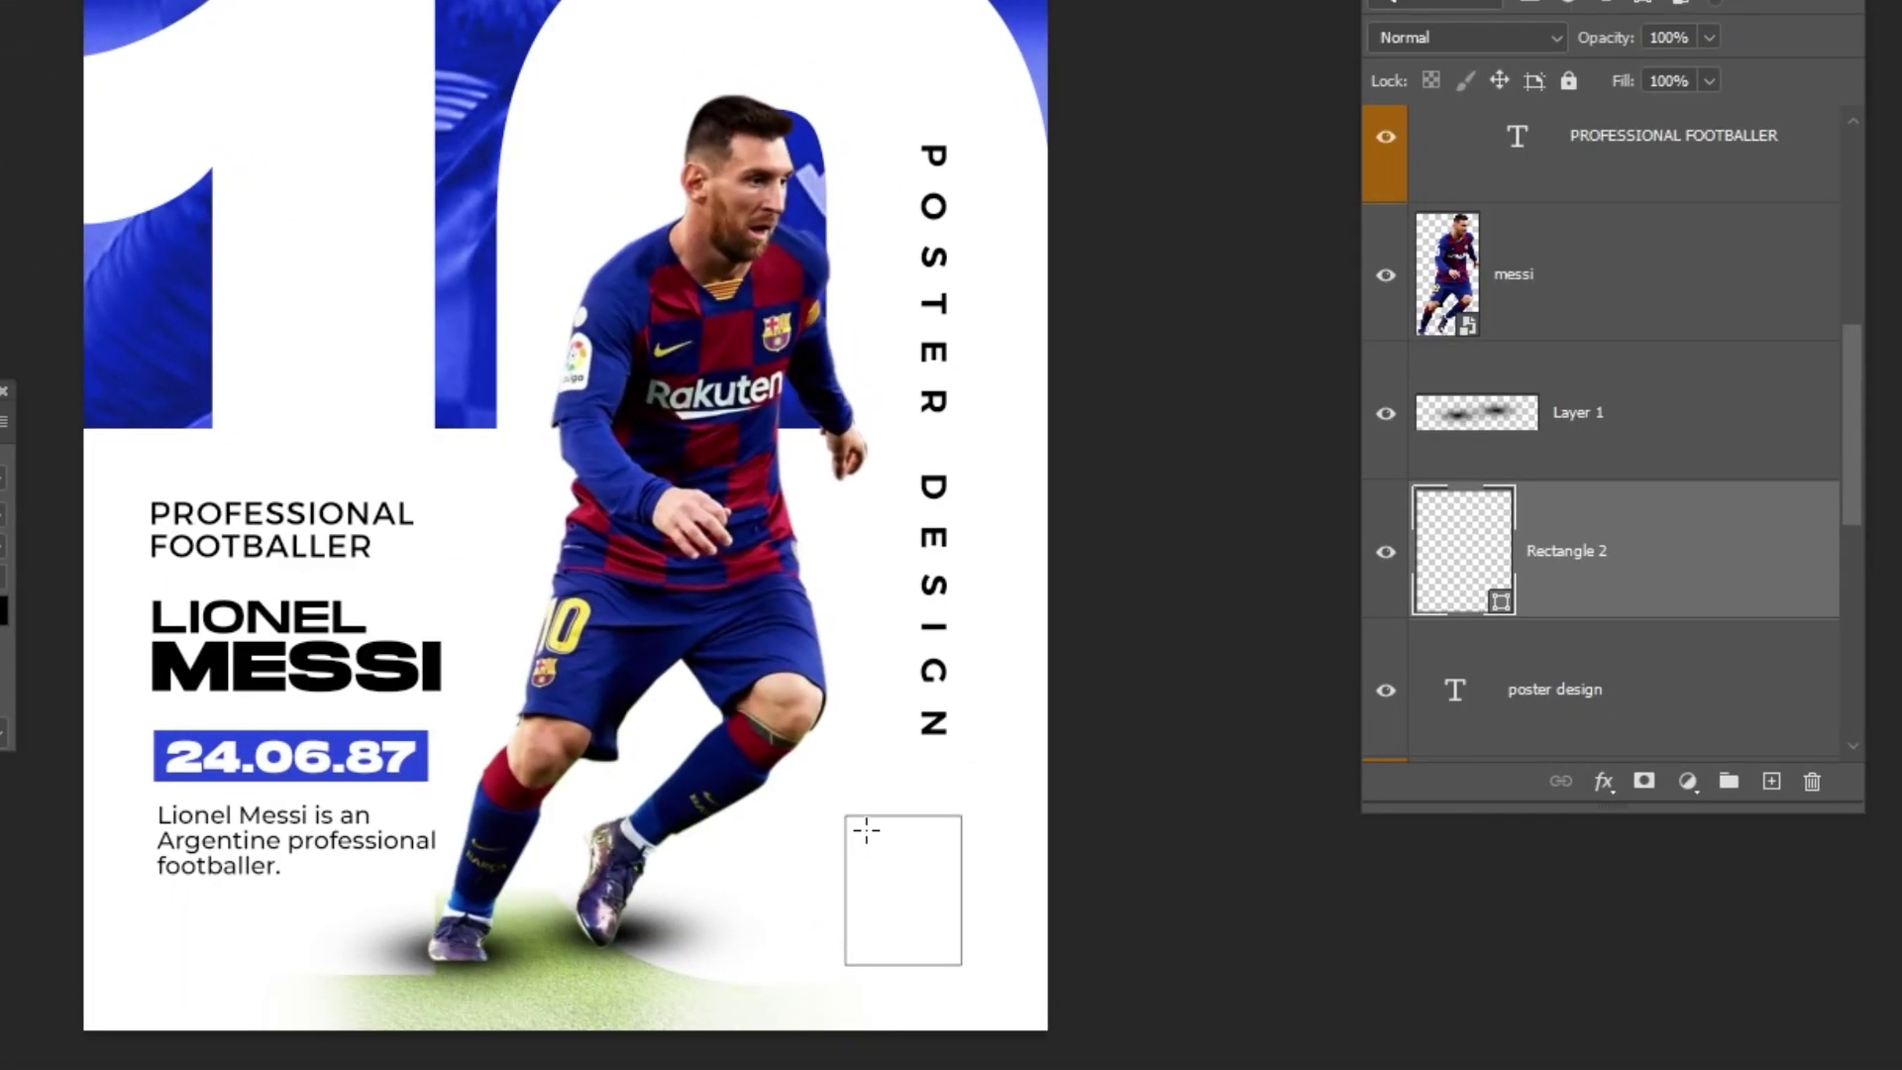
left_click_drag(866, 832, 986, 1009)
left_click(1643, 783)
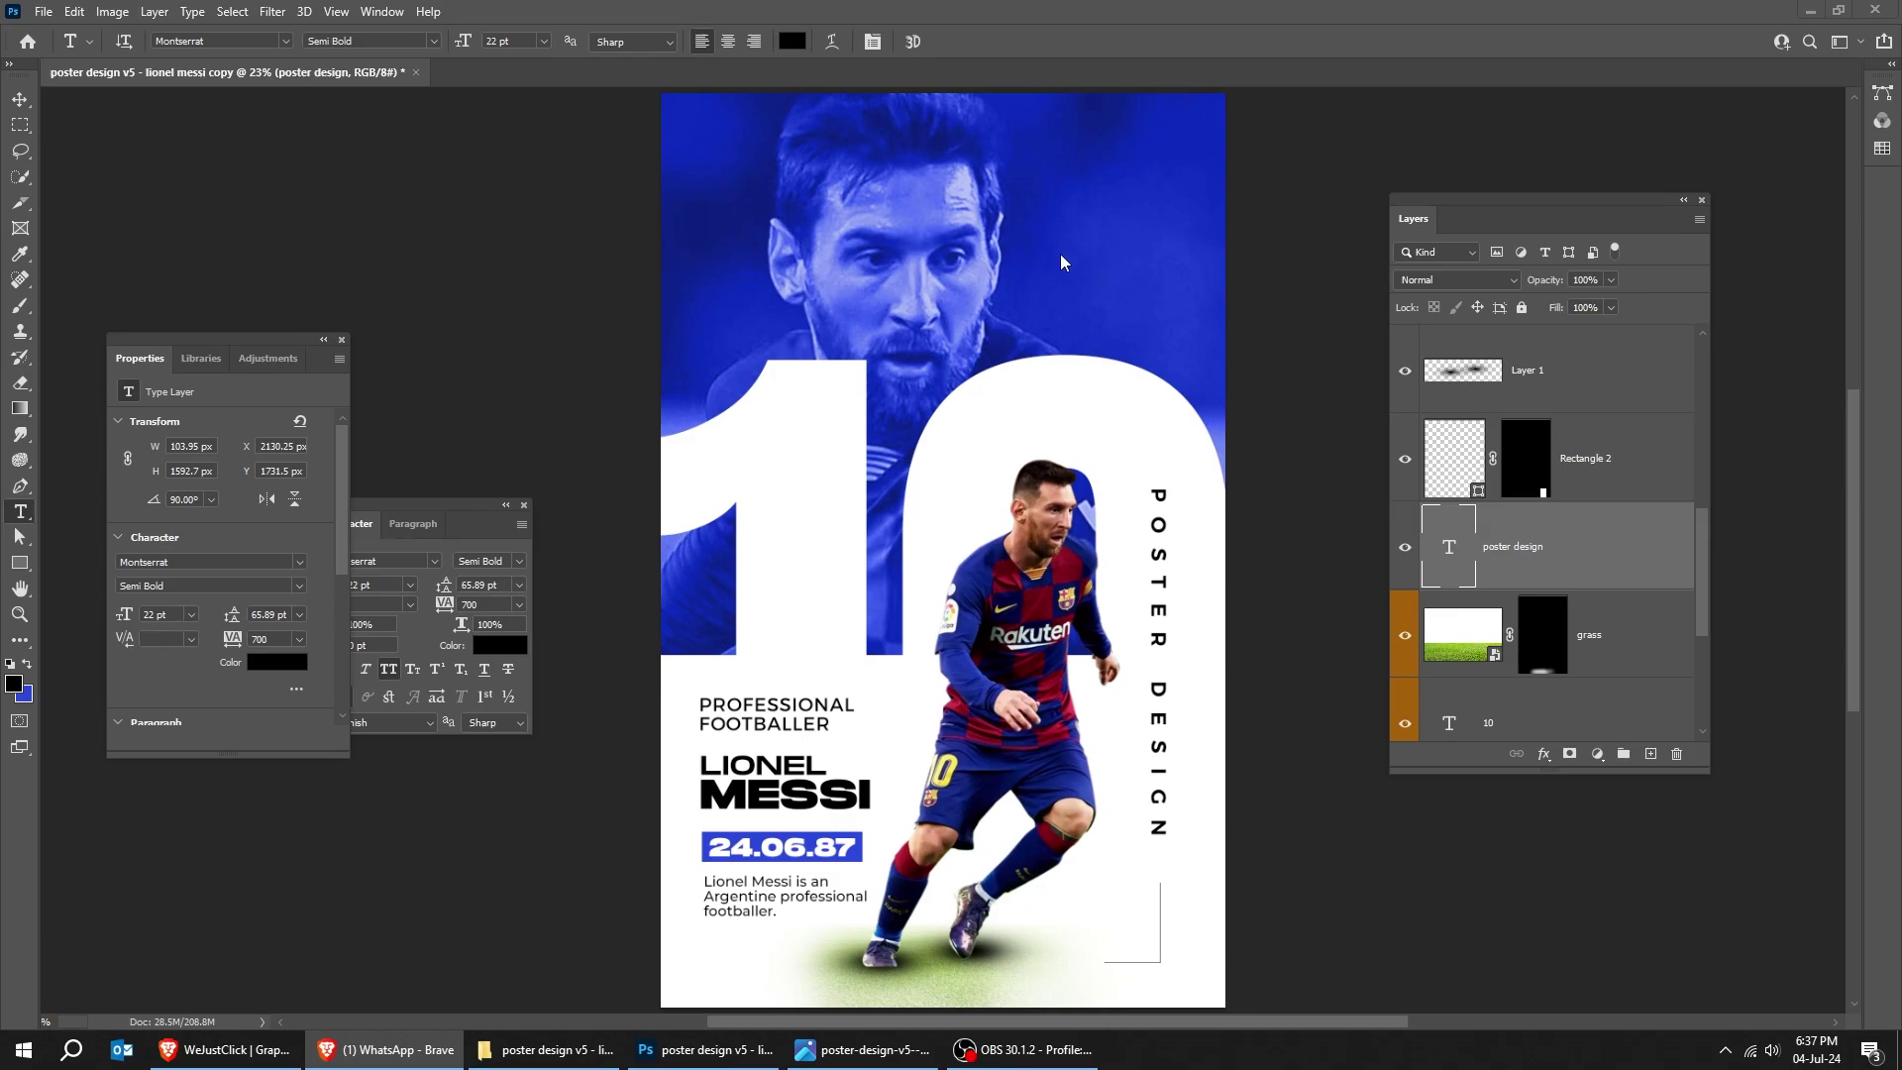
Step: Add the text "HE WON THE GOLDEN BALL AWARD." over the blue photo, right of the face, with 18 pt leading
scroll(1060, 253, "up", 4)
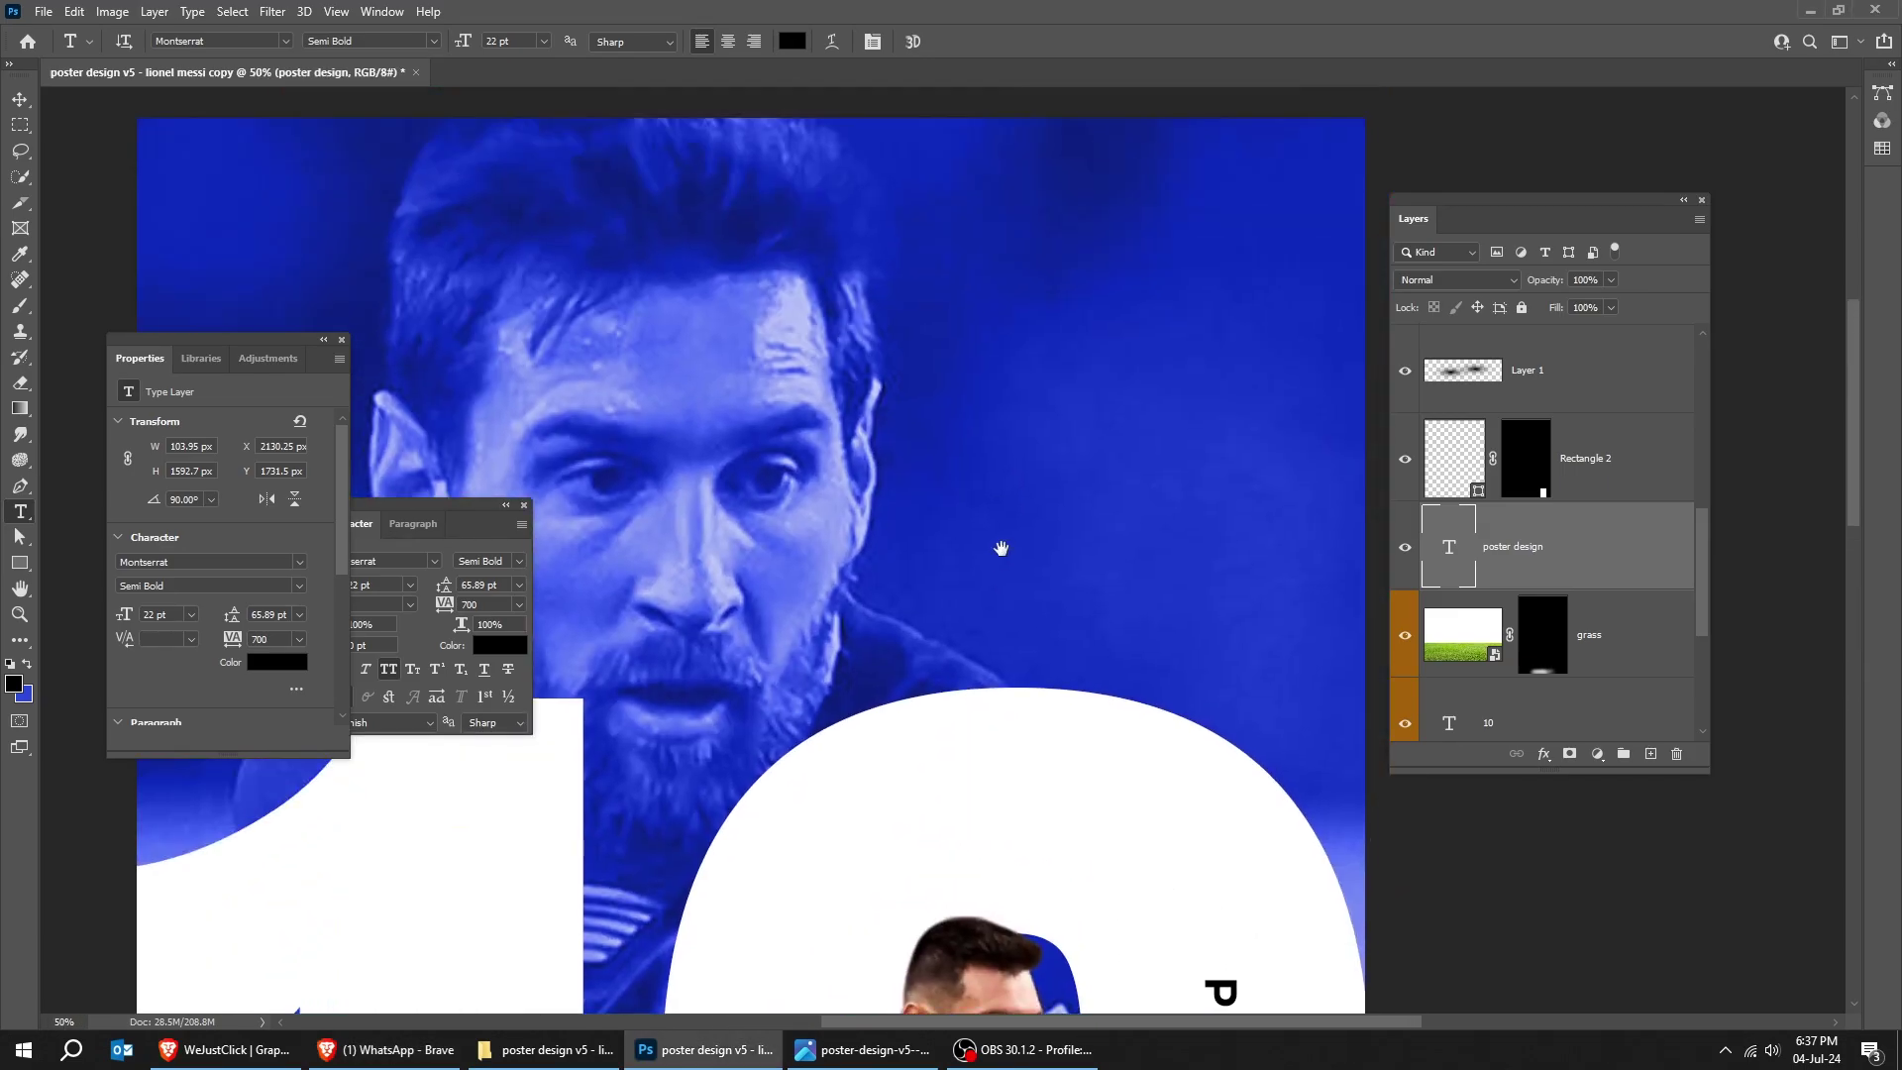
scroll(1001, 548, "up", 3)
left_click(985, 565)
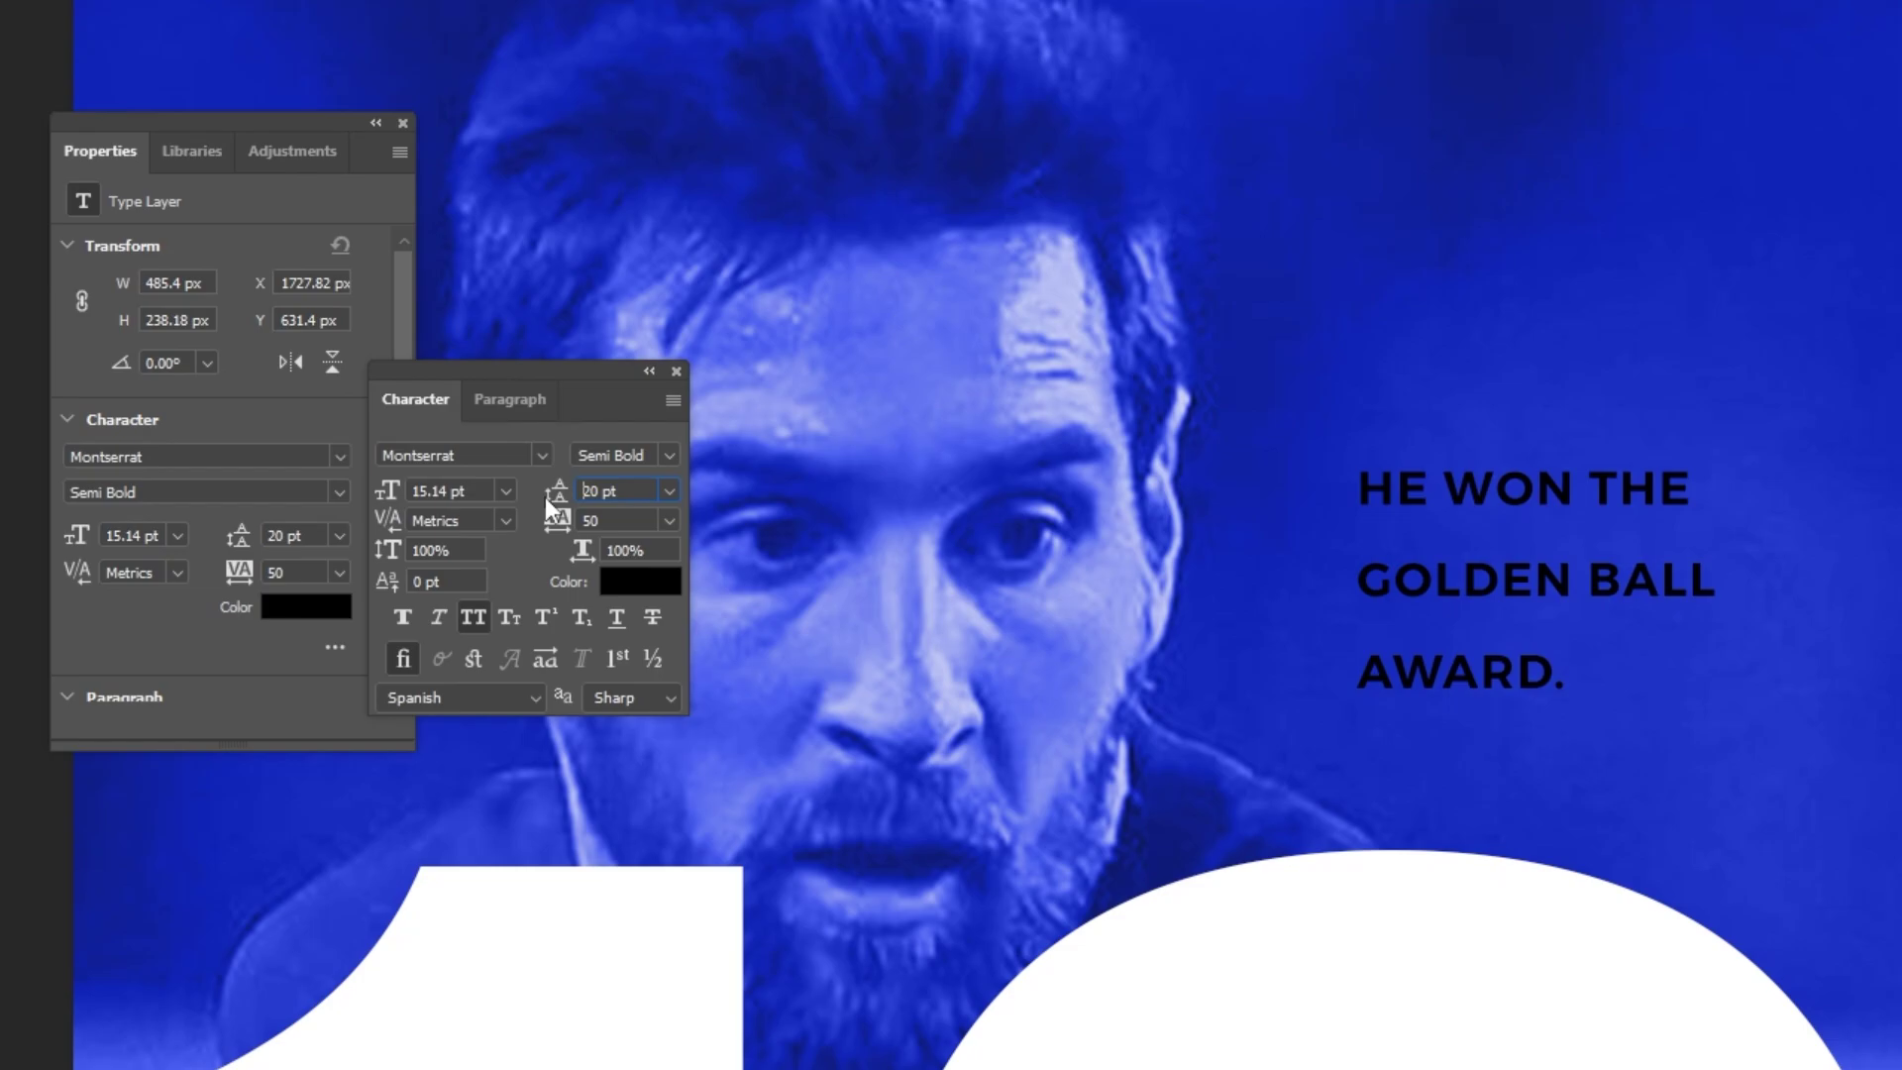
key("Return")
type("18")
key("Return")
left_click(402, 123)
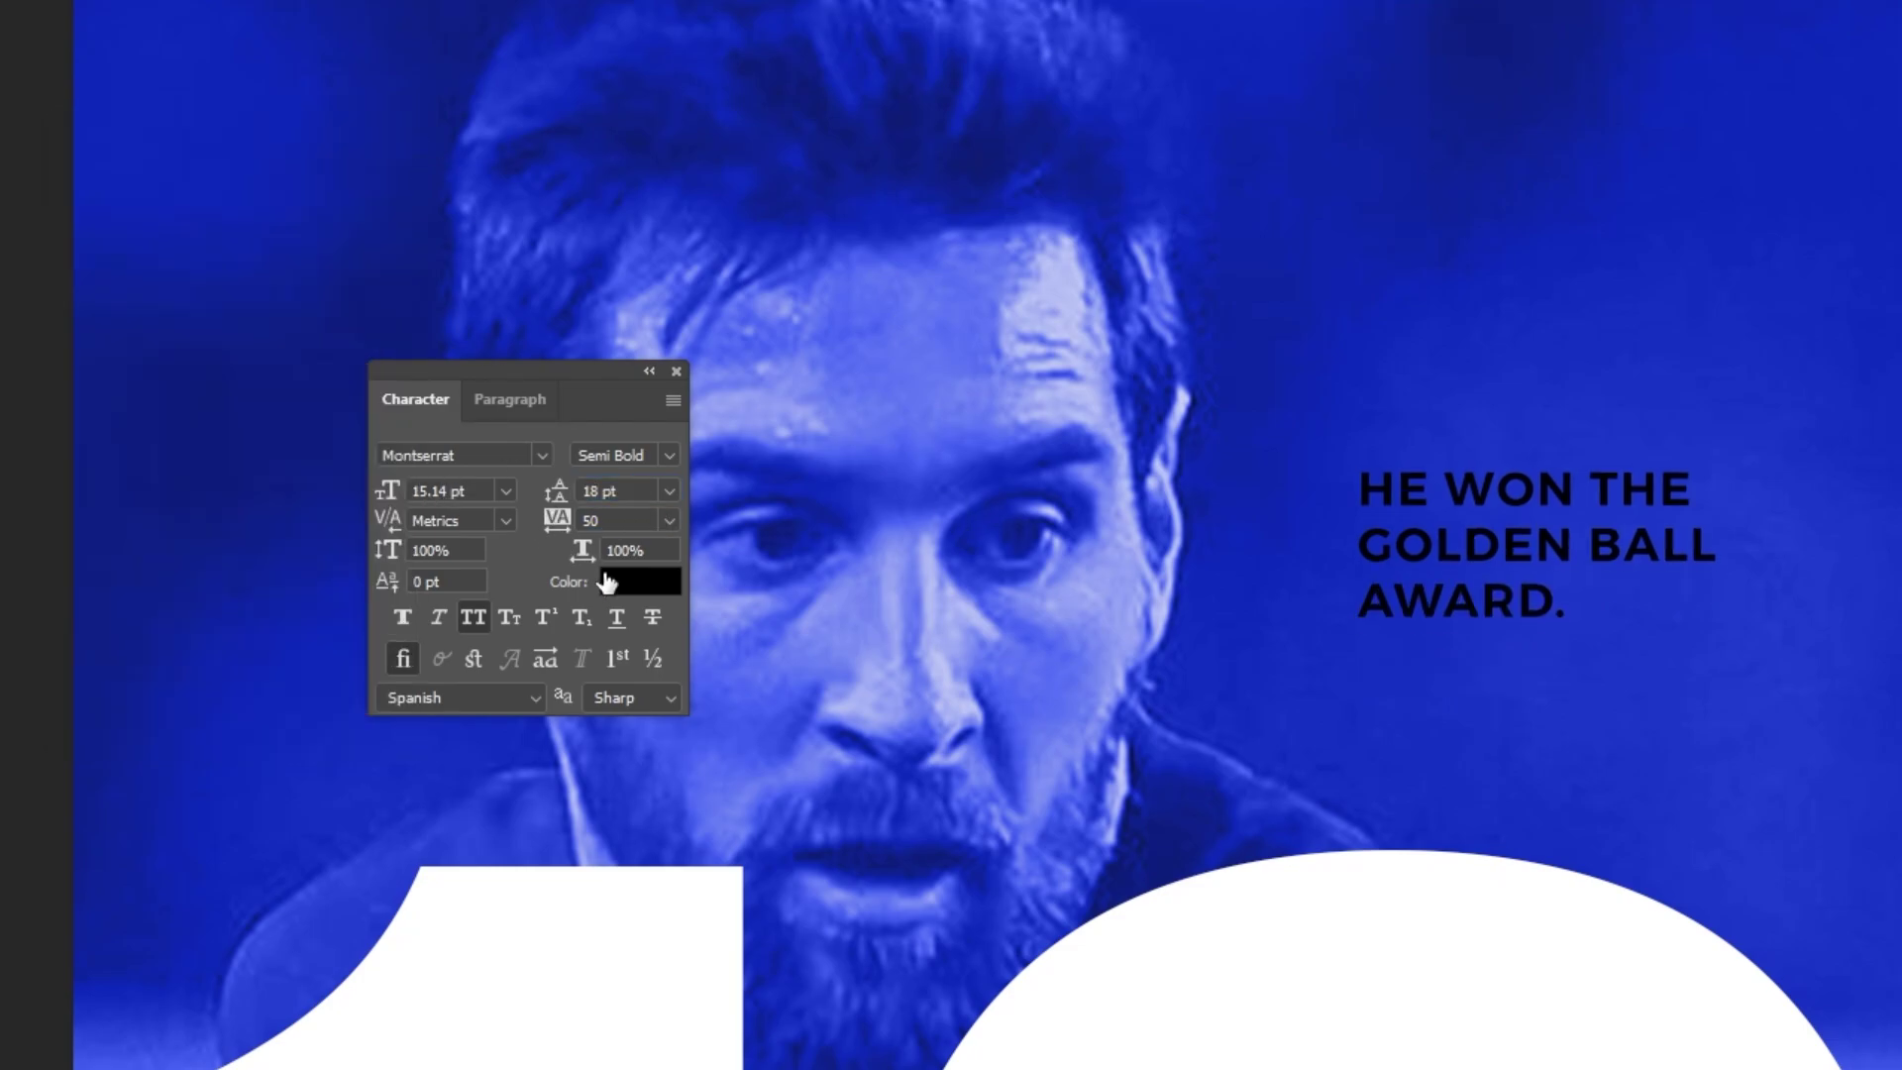
Step: Change the golden ball award text's colour to white
left_click(624, 581)
left_click(123, 361)
left_click(817, 346)
Step: Give GOLDEN BALL AWARD. a heavier Montserrat weight and HE WON THE a lighter one
triple_click(1432, 483)
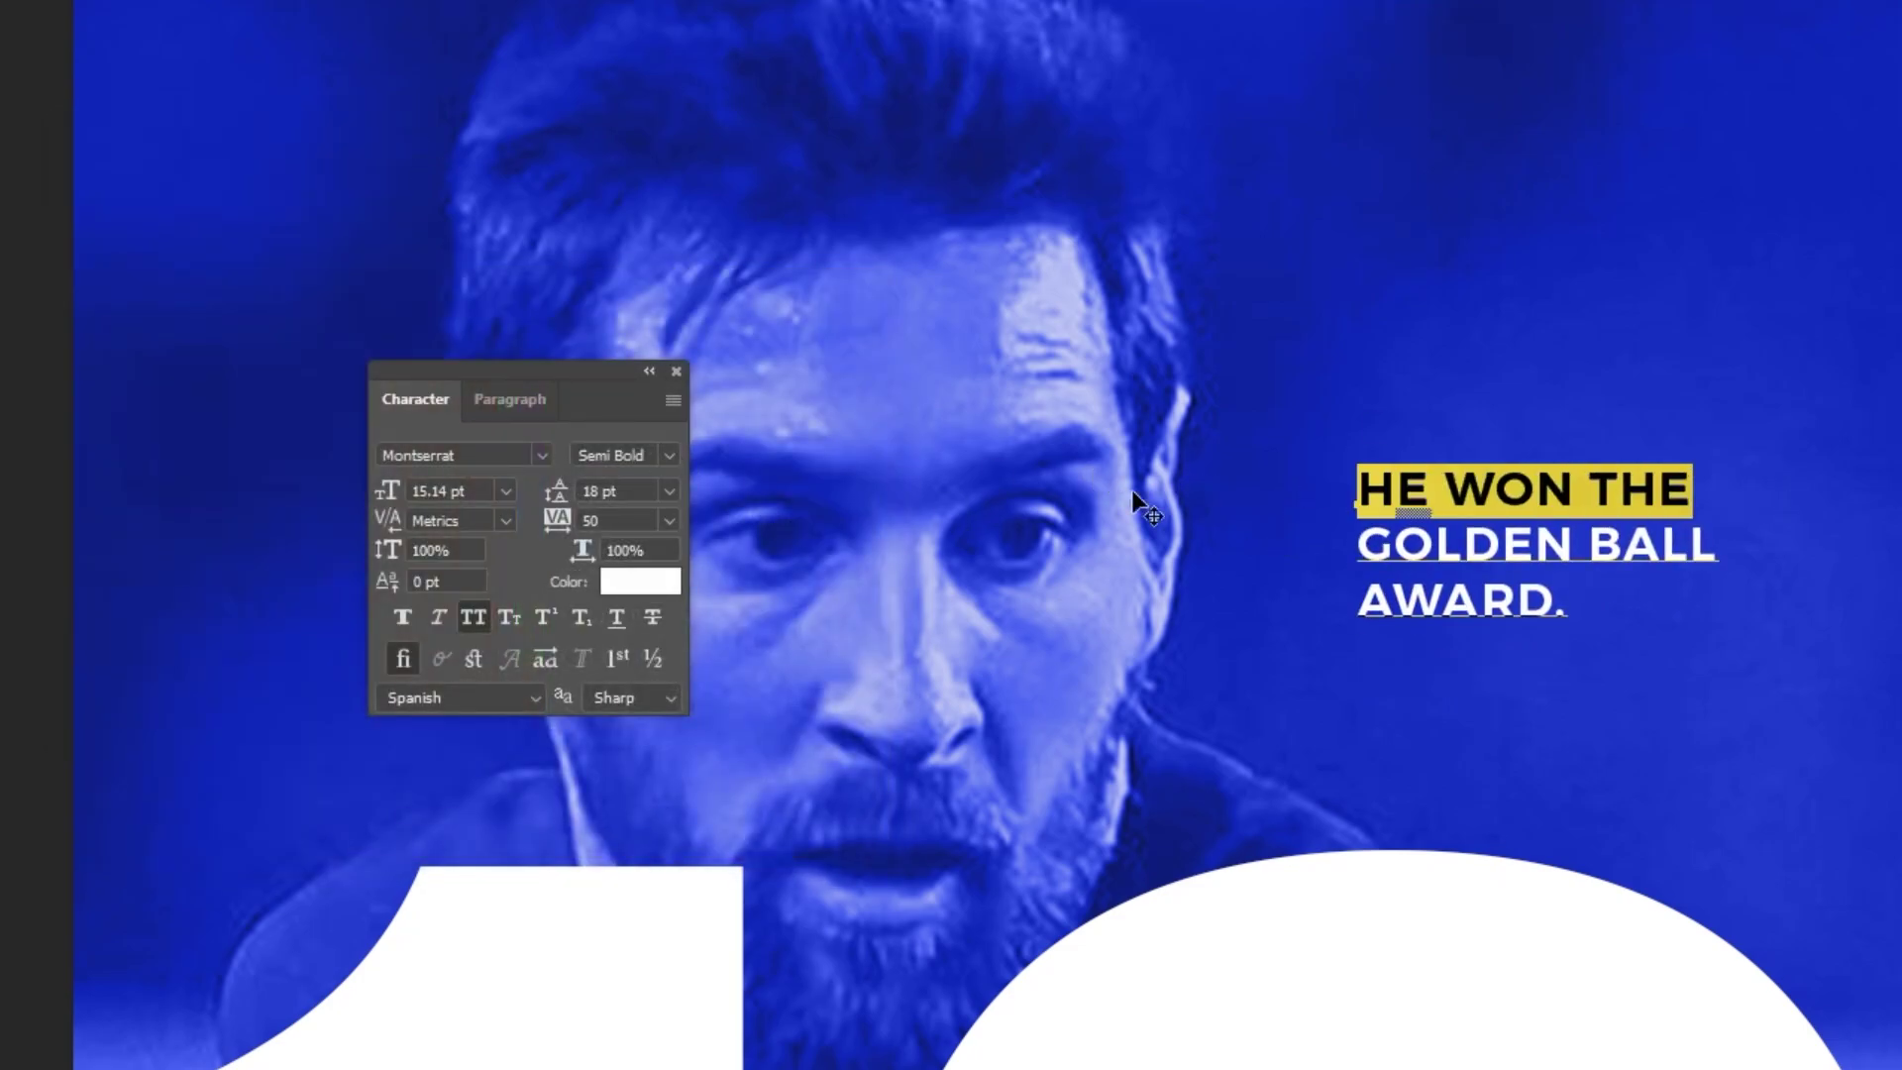
left_click_drag(1358, 545, 1675, 587)
left_click(624, 454)
left_click(652, 573)
triple_click(1363, 485)
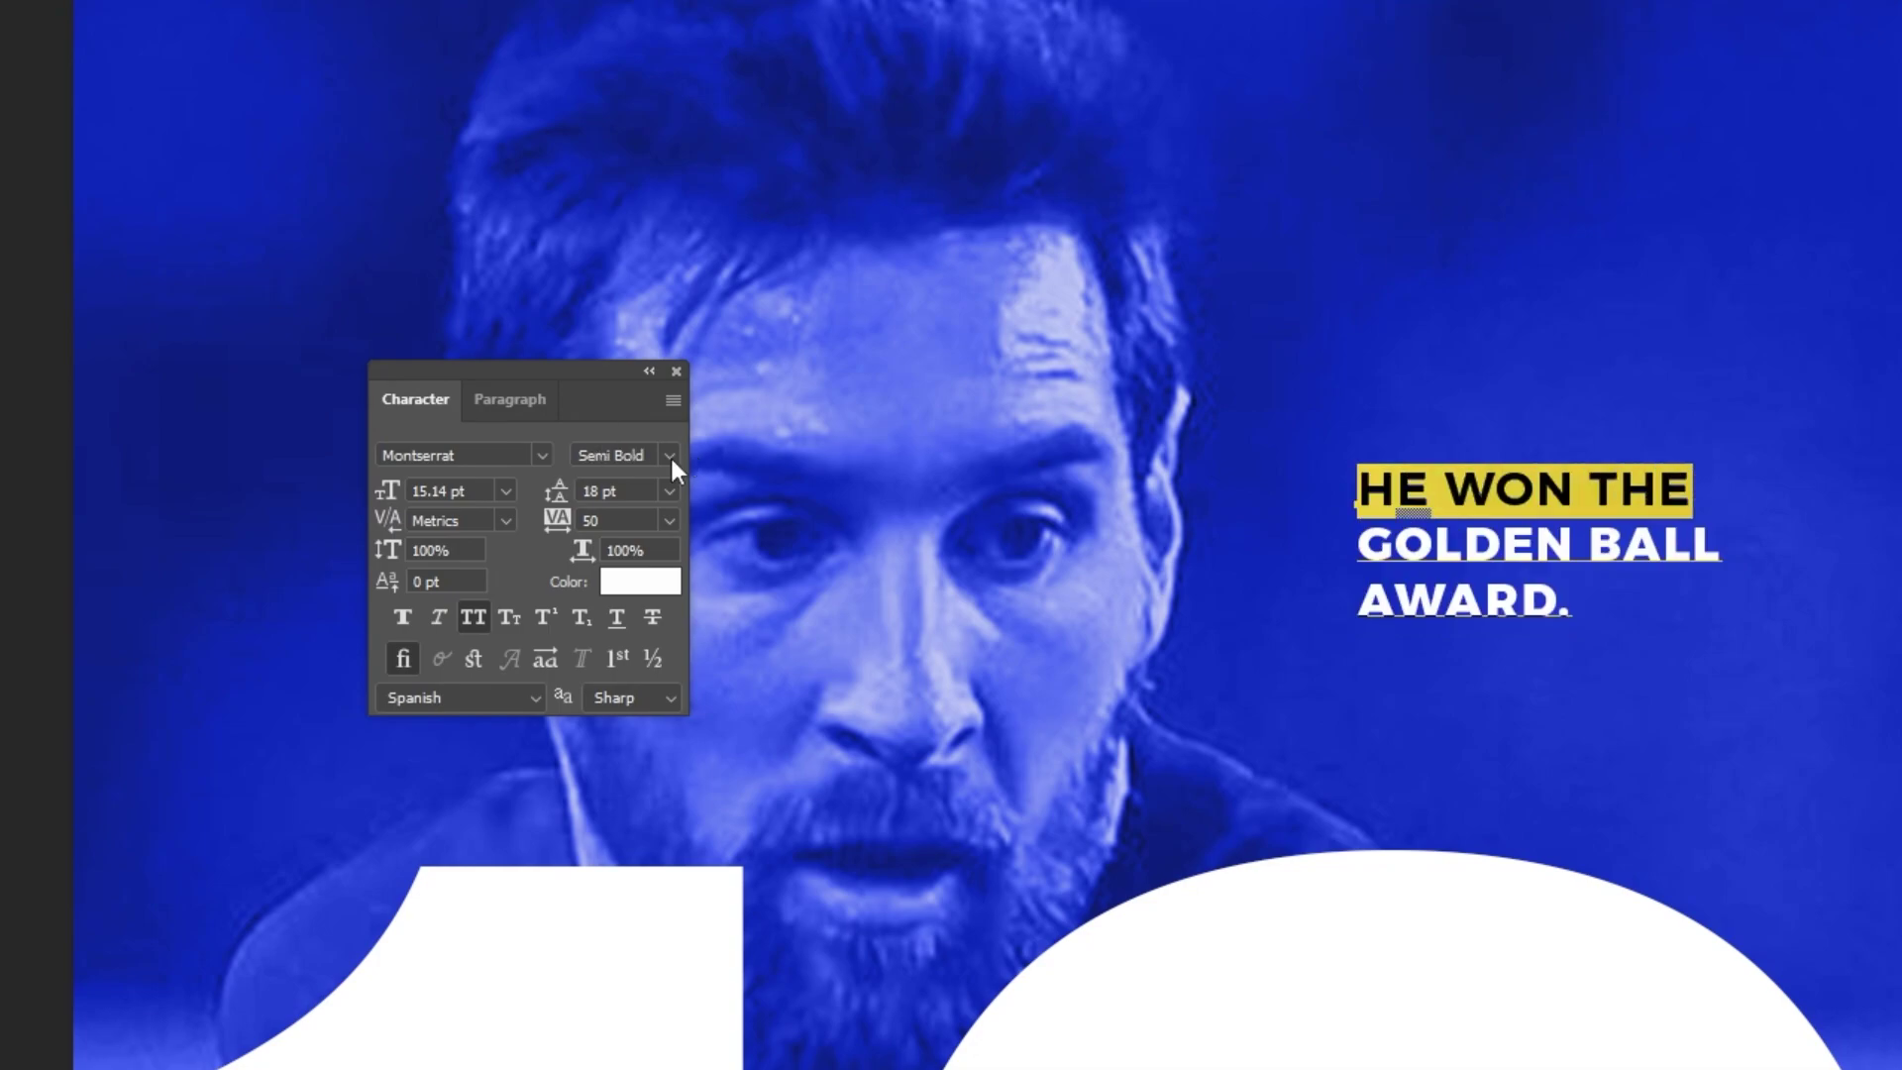
left_click(669, 455)
left_click(664, 526)
key("ctrl+Return")
Step: Tighten the award text's leading to 17 pt, scale the text up to about 18 pt and reposition it beside the face
left_click_drag(1498, 559, 1515, 617)
key("Down")
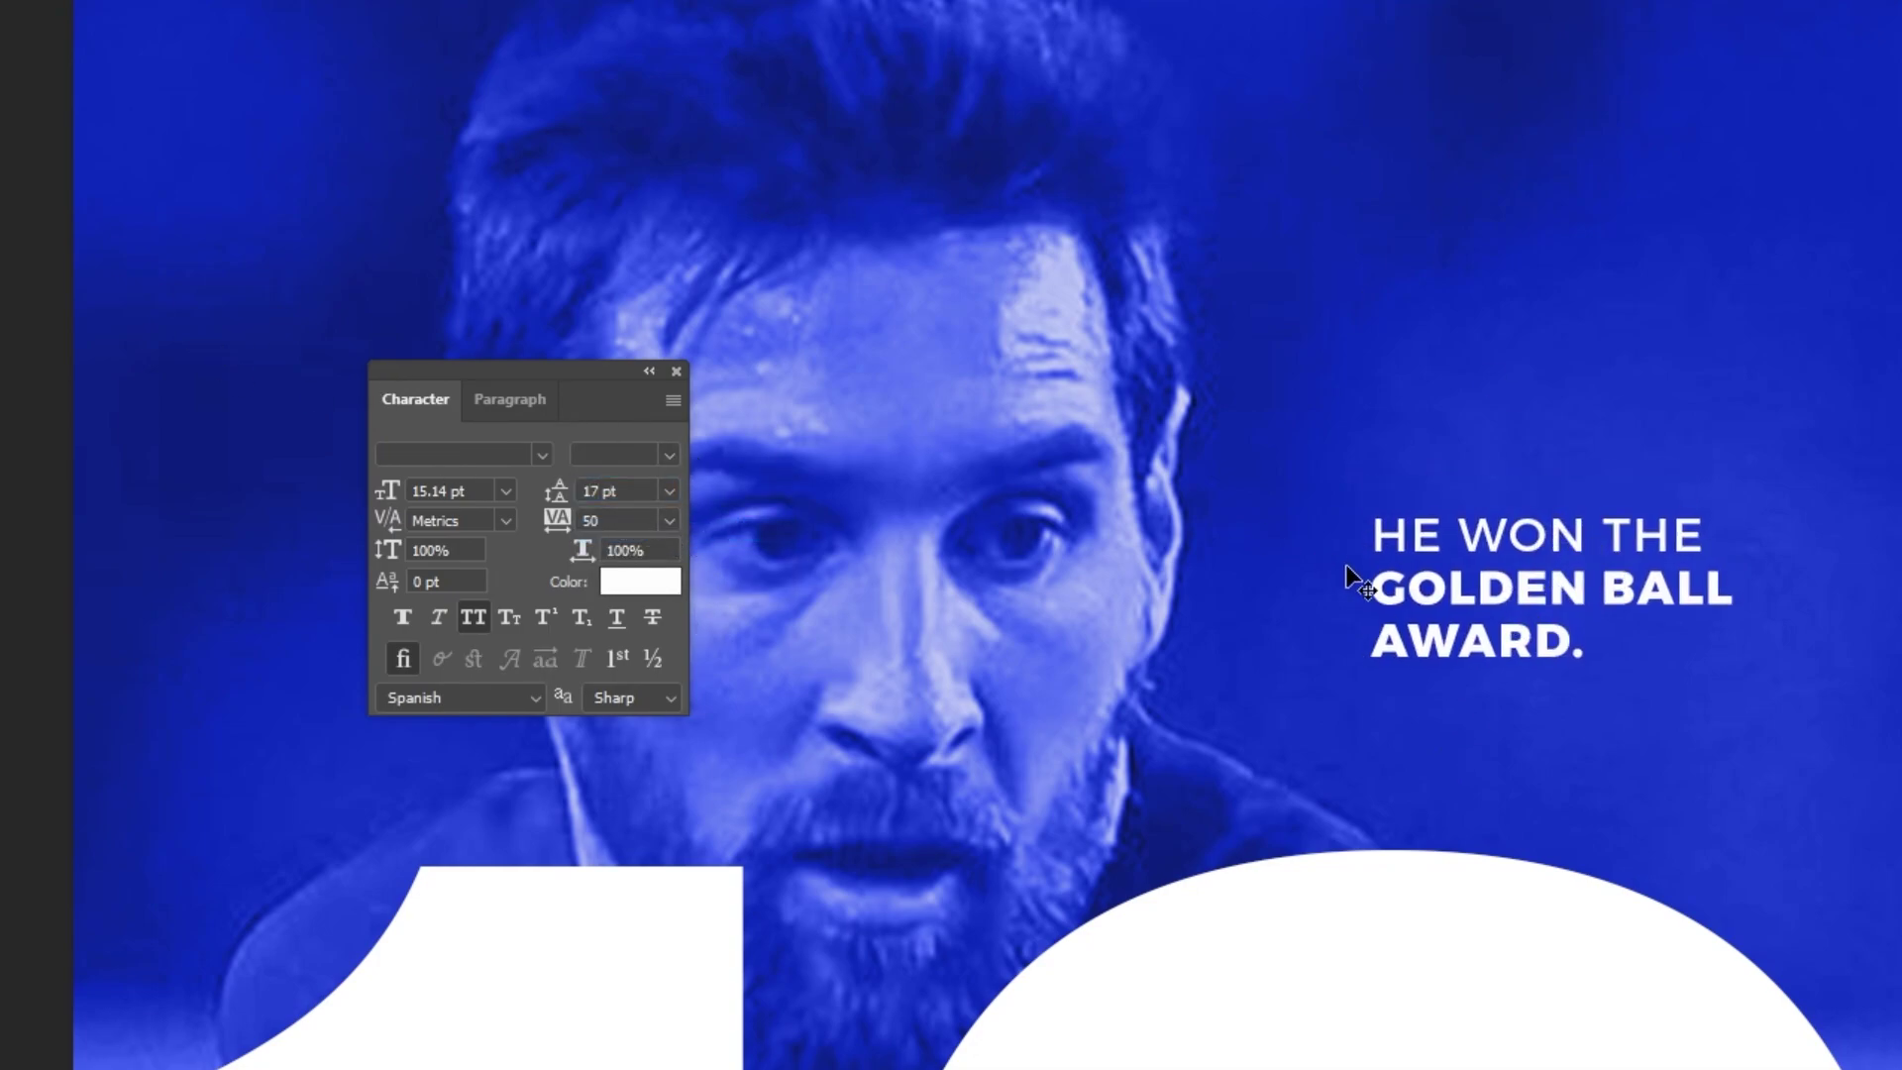
key("ctrl+t")
left_click_drag(1734, 506, 1798, 458)
key("Return")
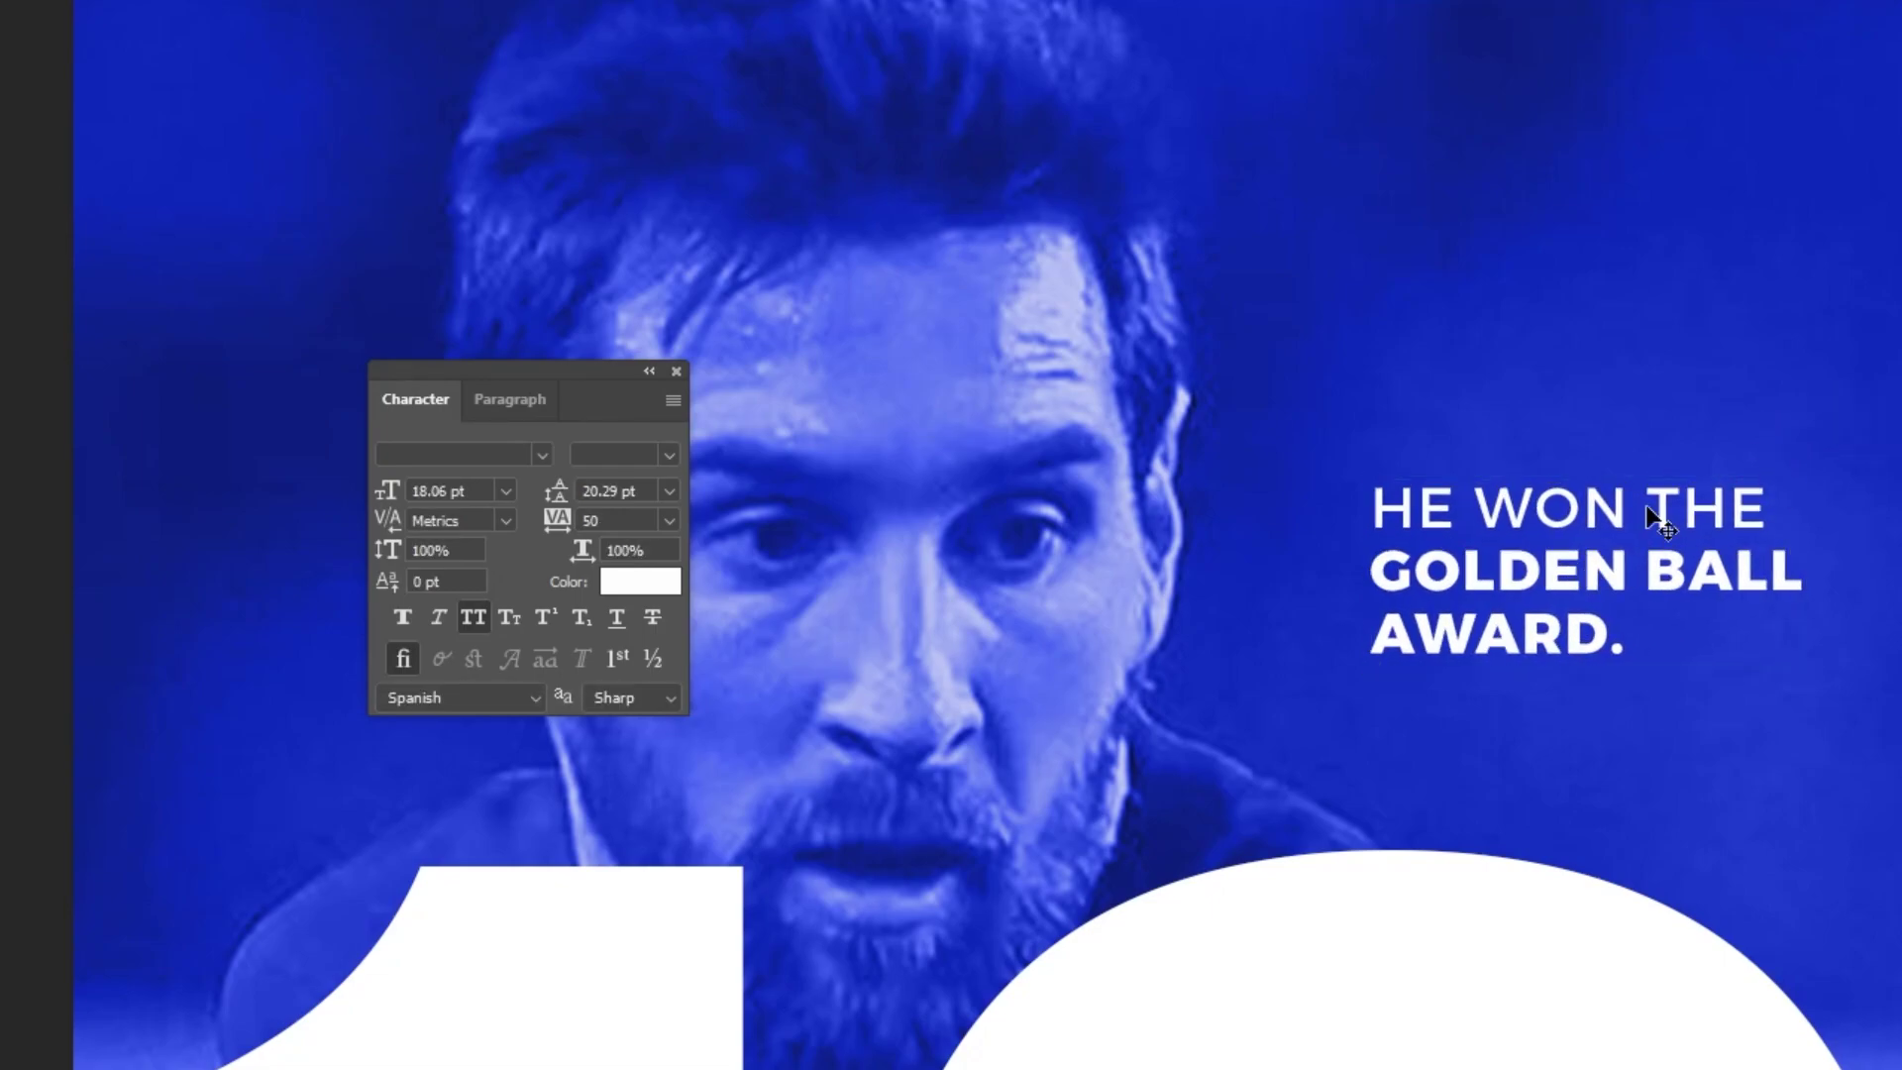
left_click_drag(1647, 515, 1638, 542)
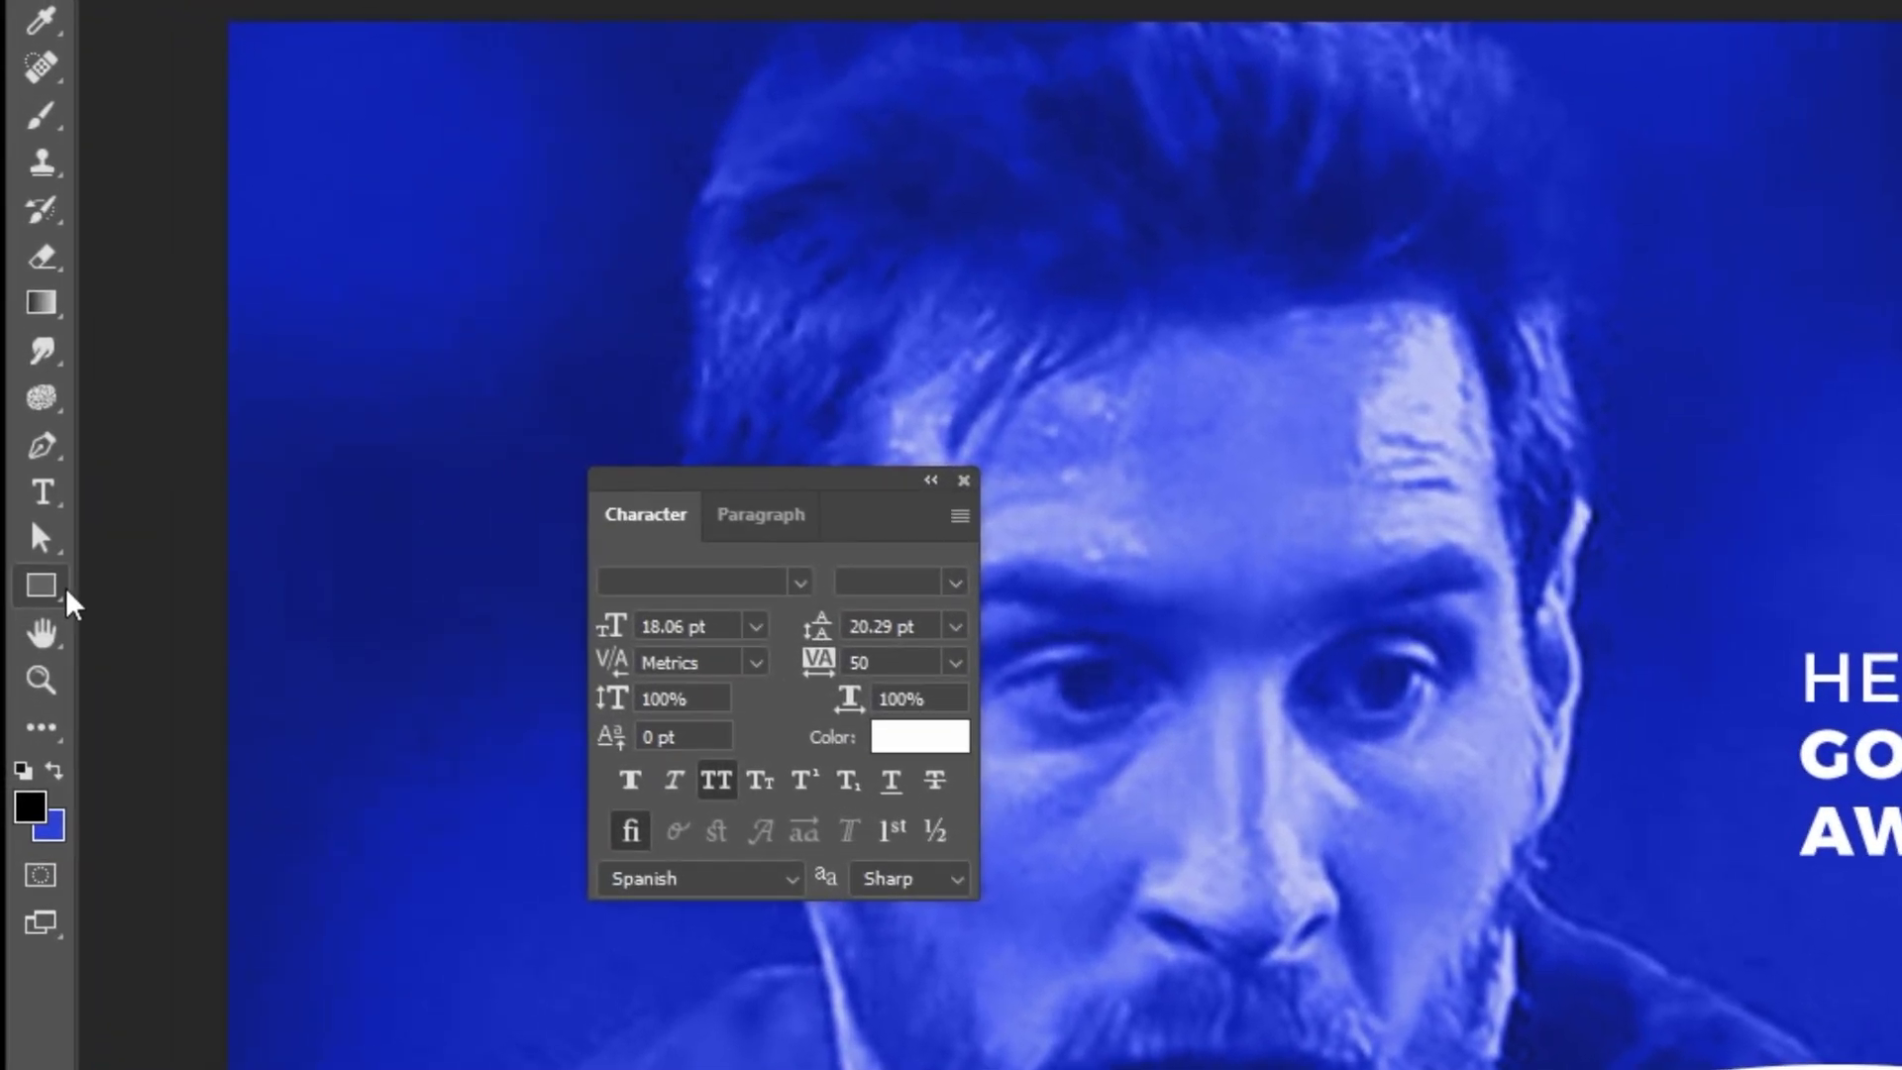
Step: Draw a vertical line with a 2 px white stroke along the left side of the award text
left_click(4, 535)
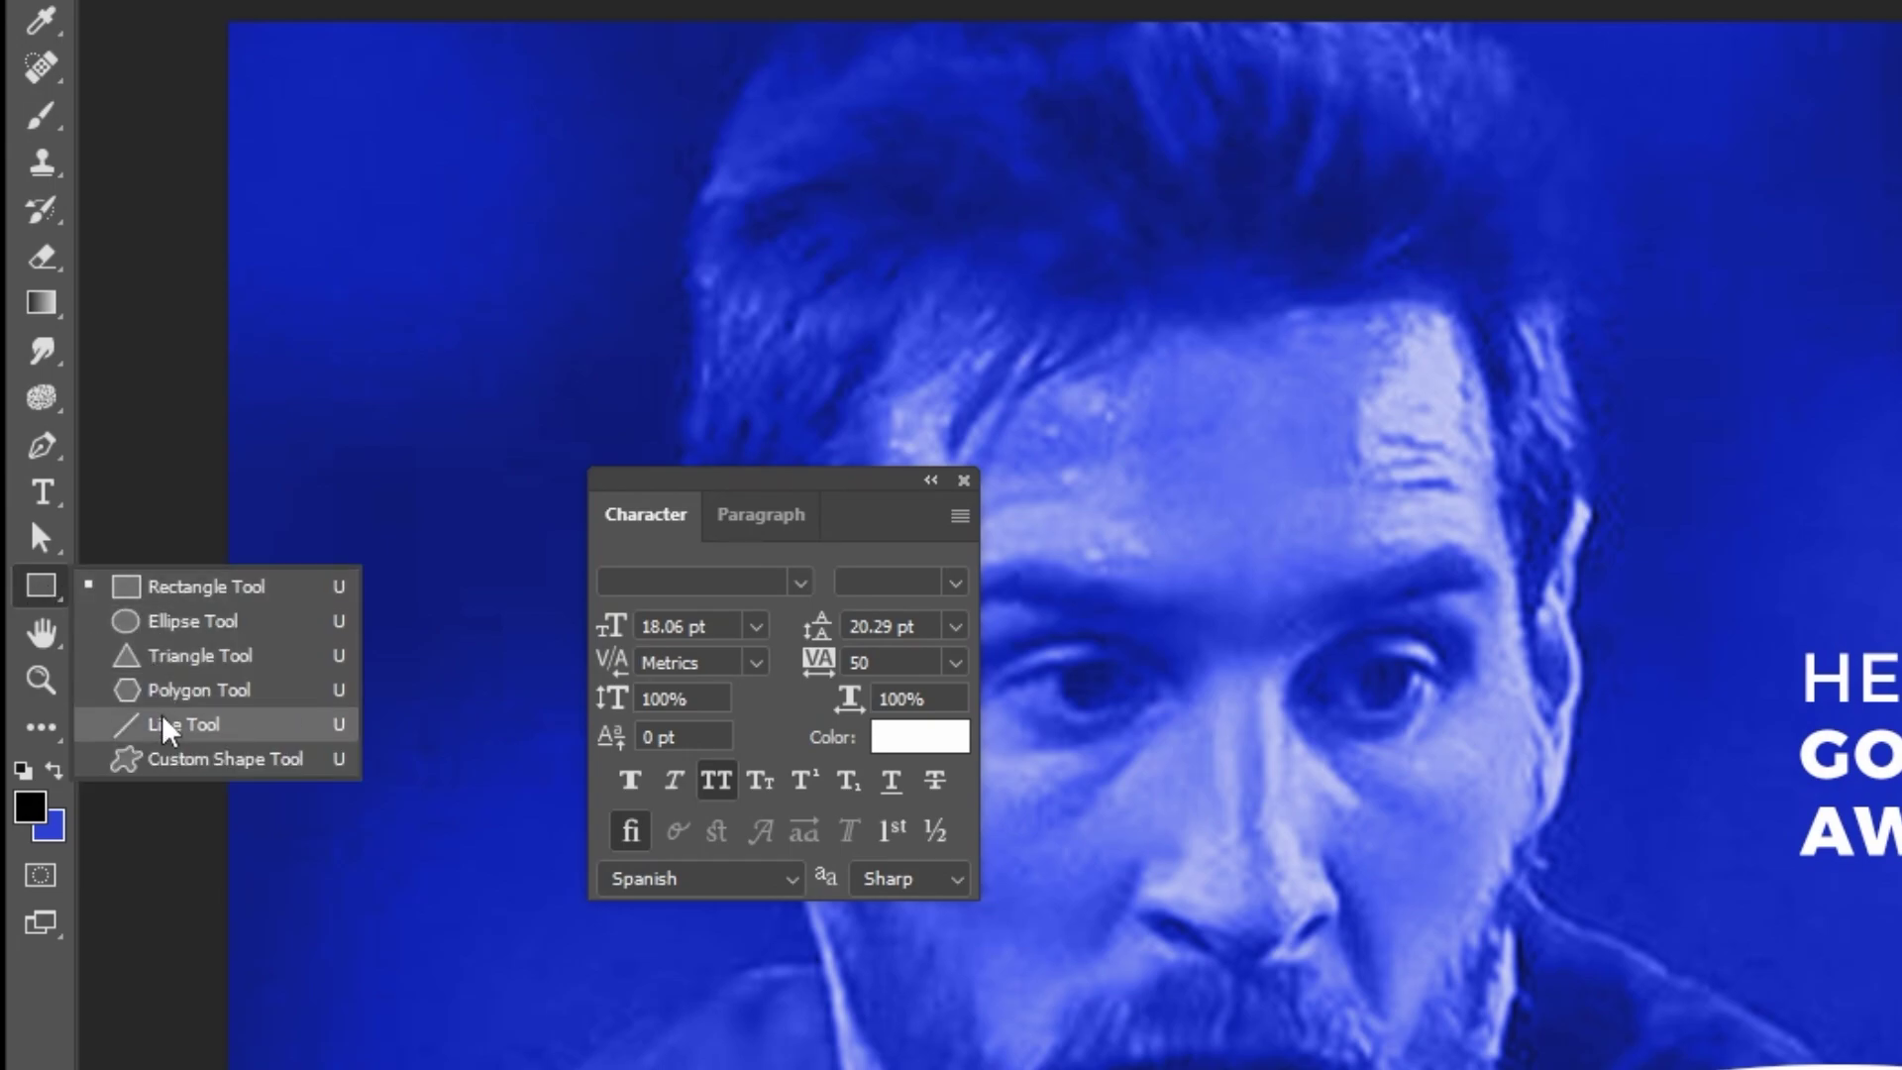
left_click(163, 724)
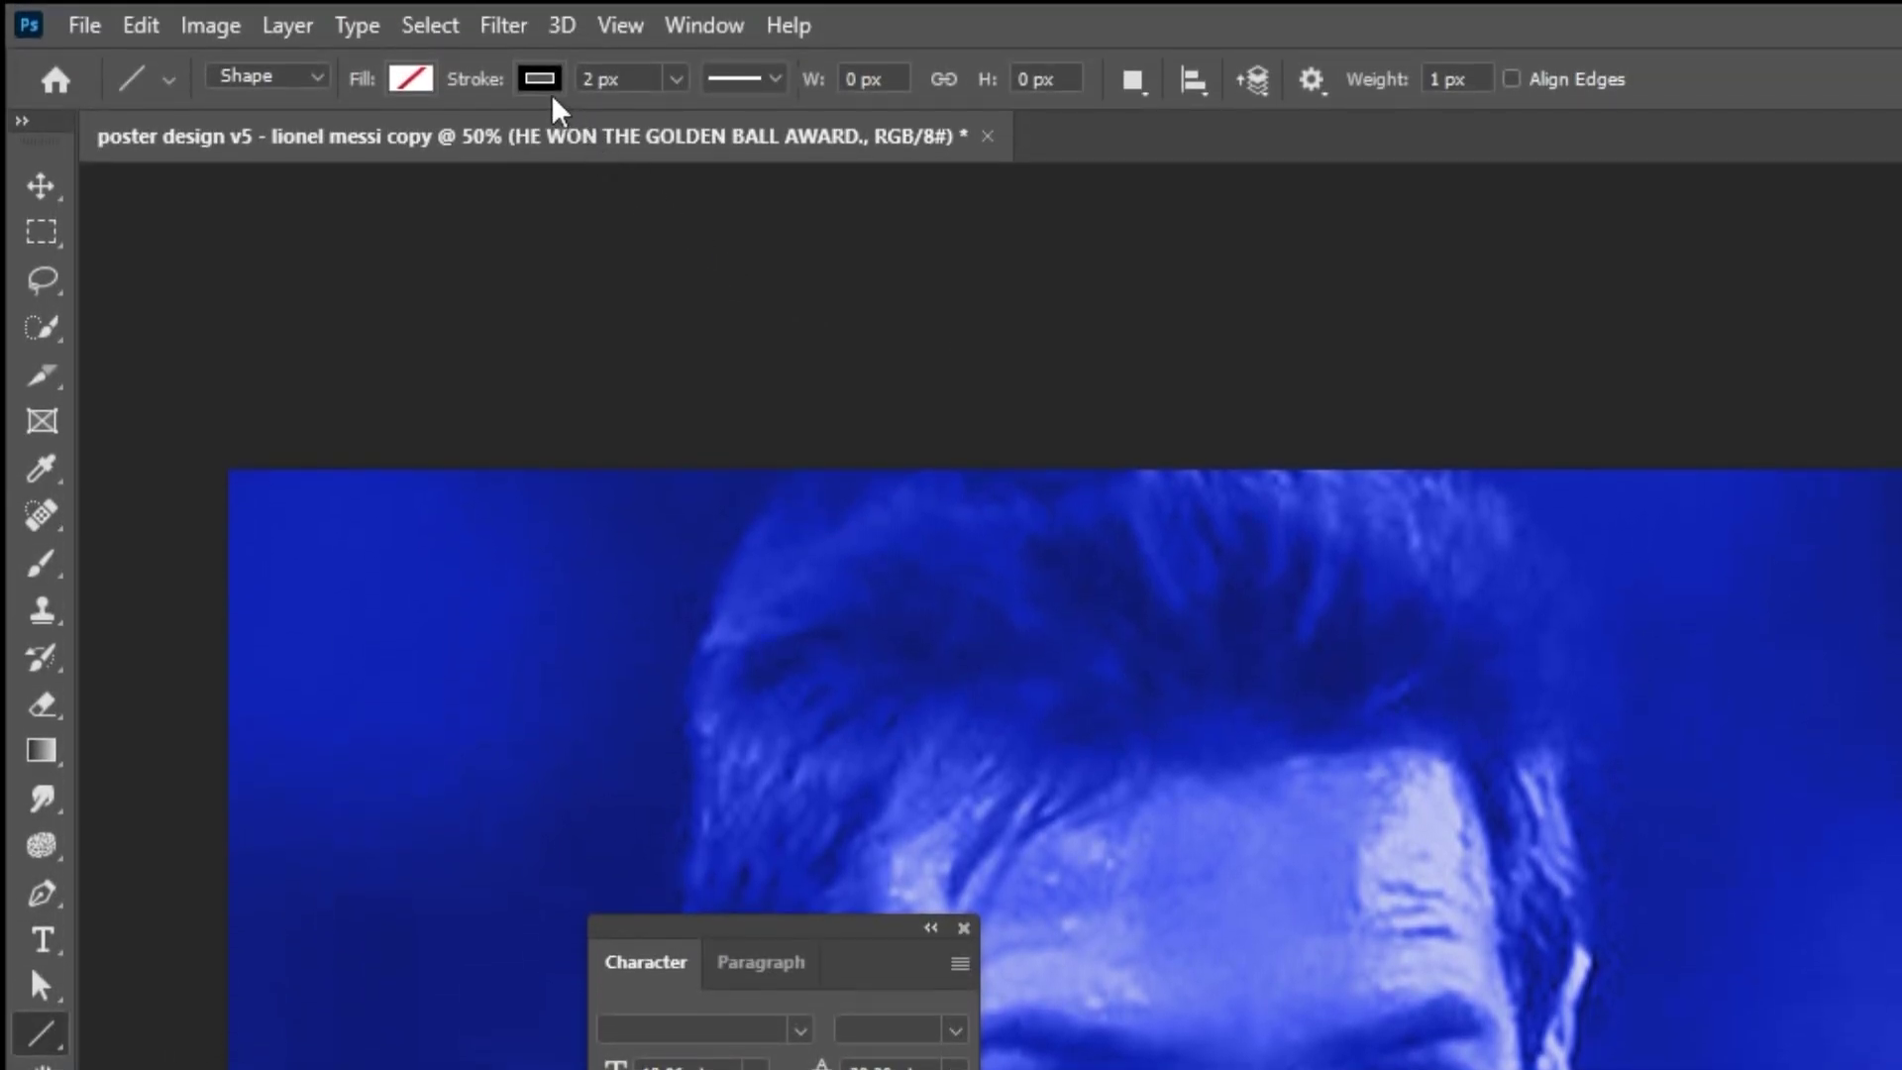
left_click(540, 79)
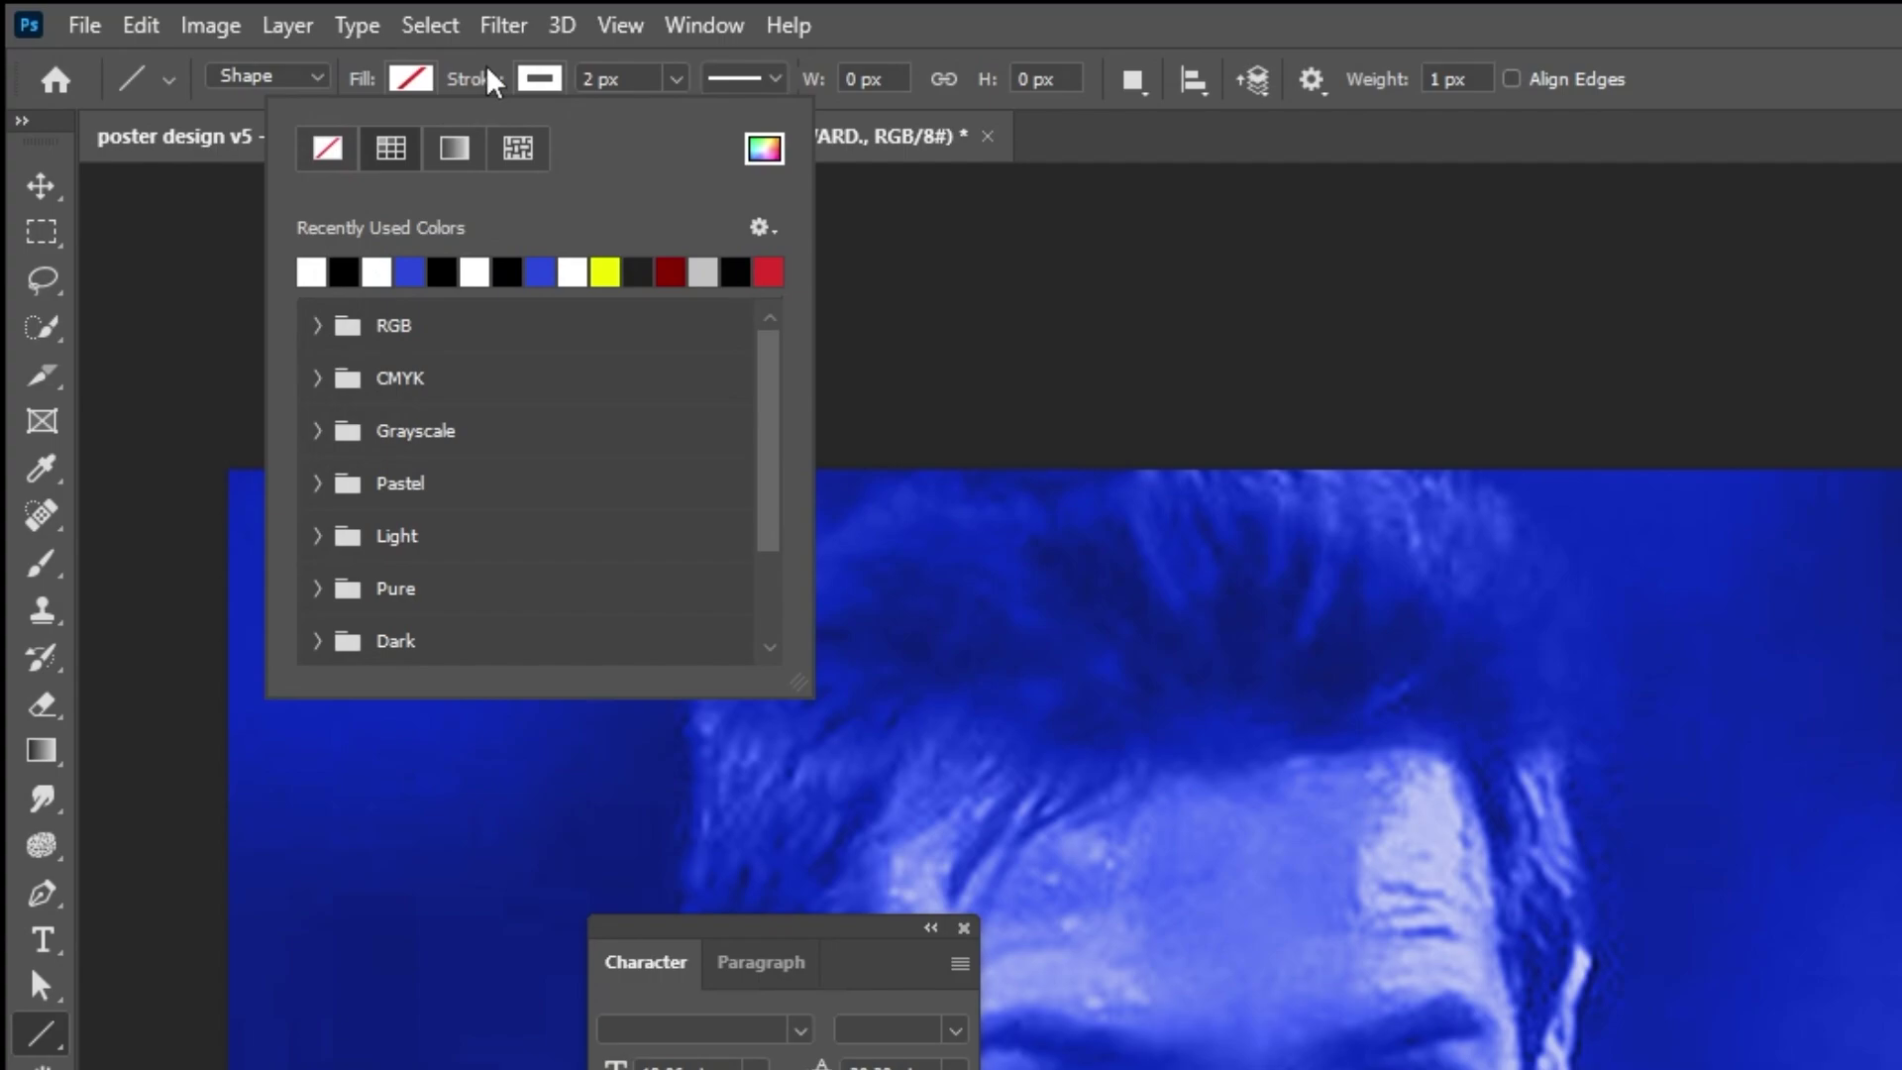
left_click(527, 79)
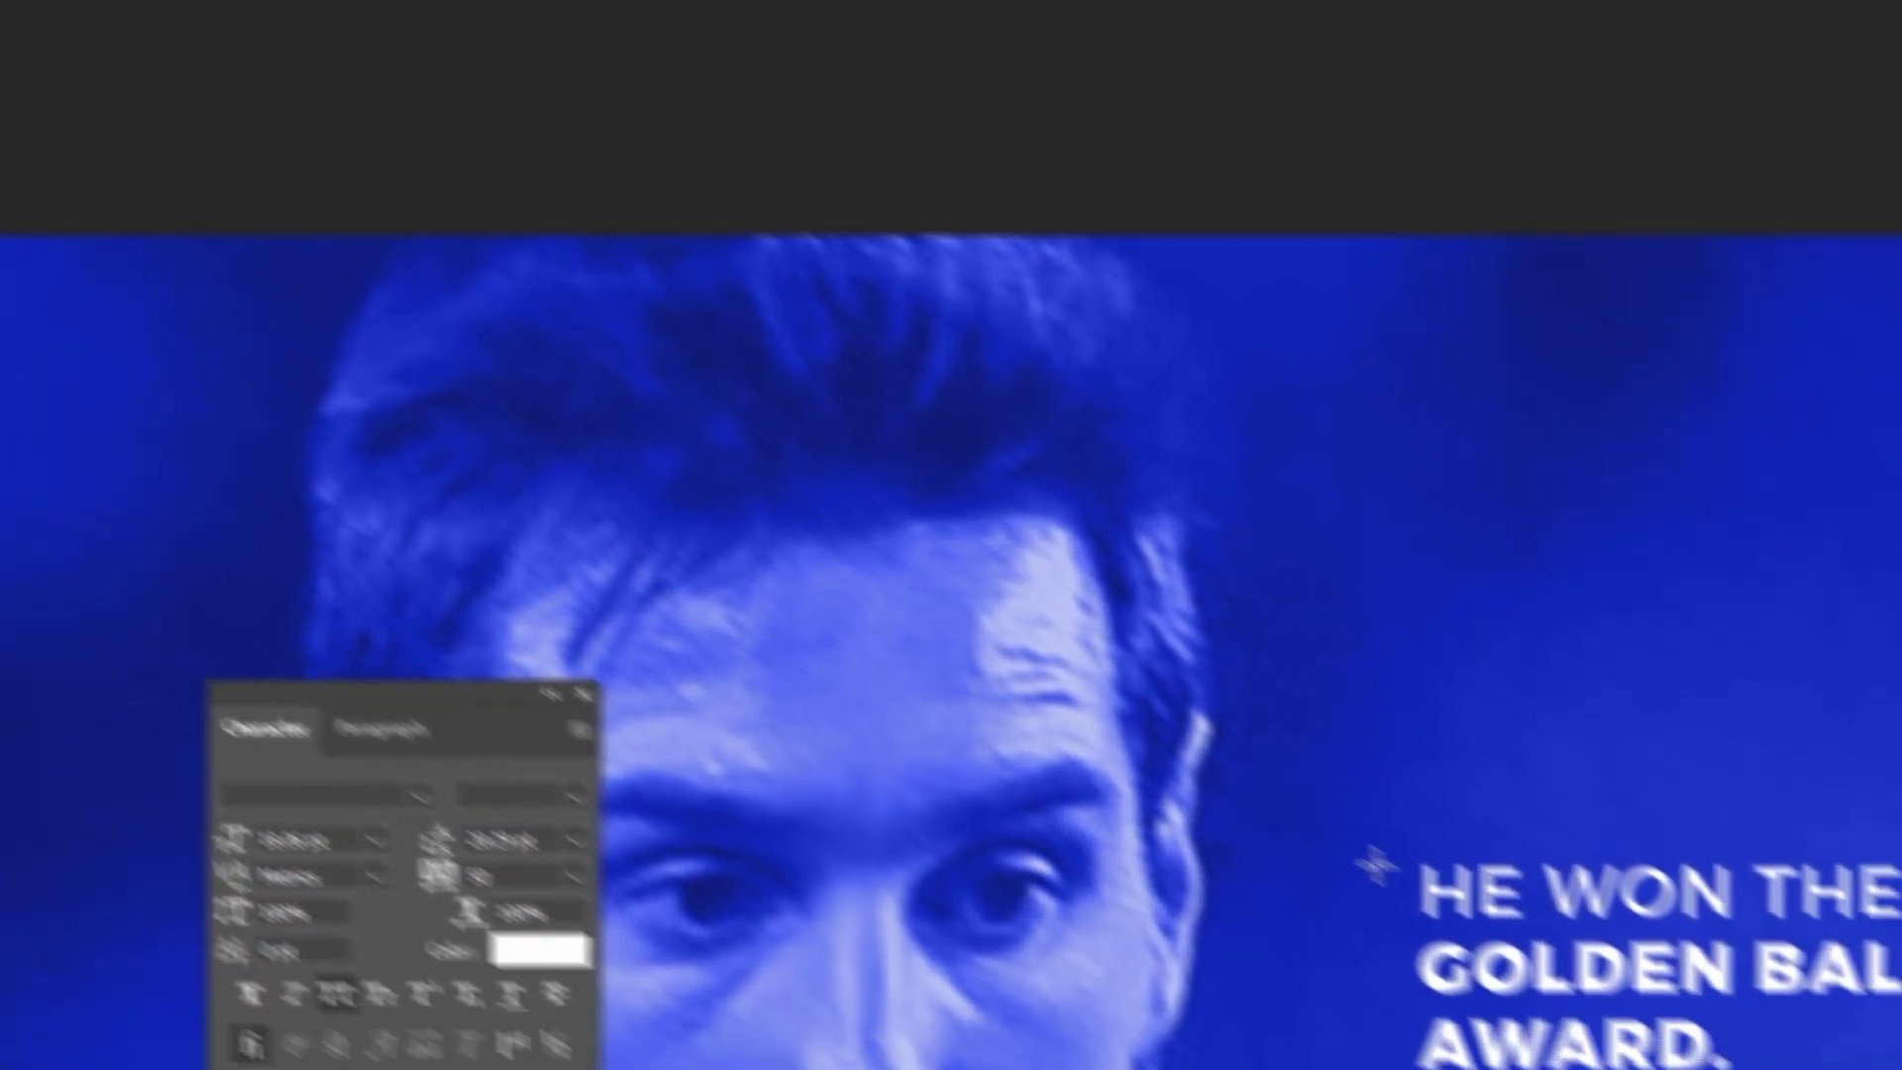
left_click_drag(947, 595, 942, 813)
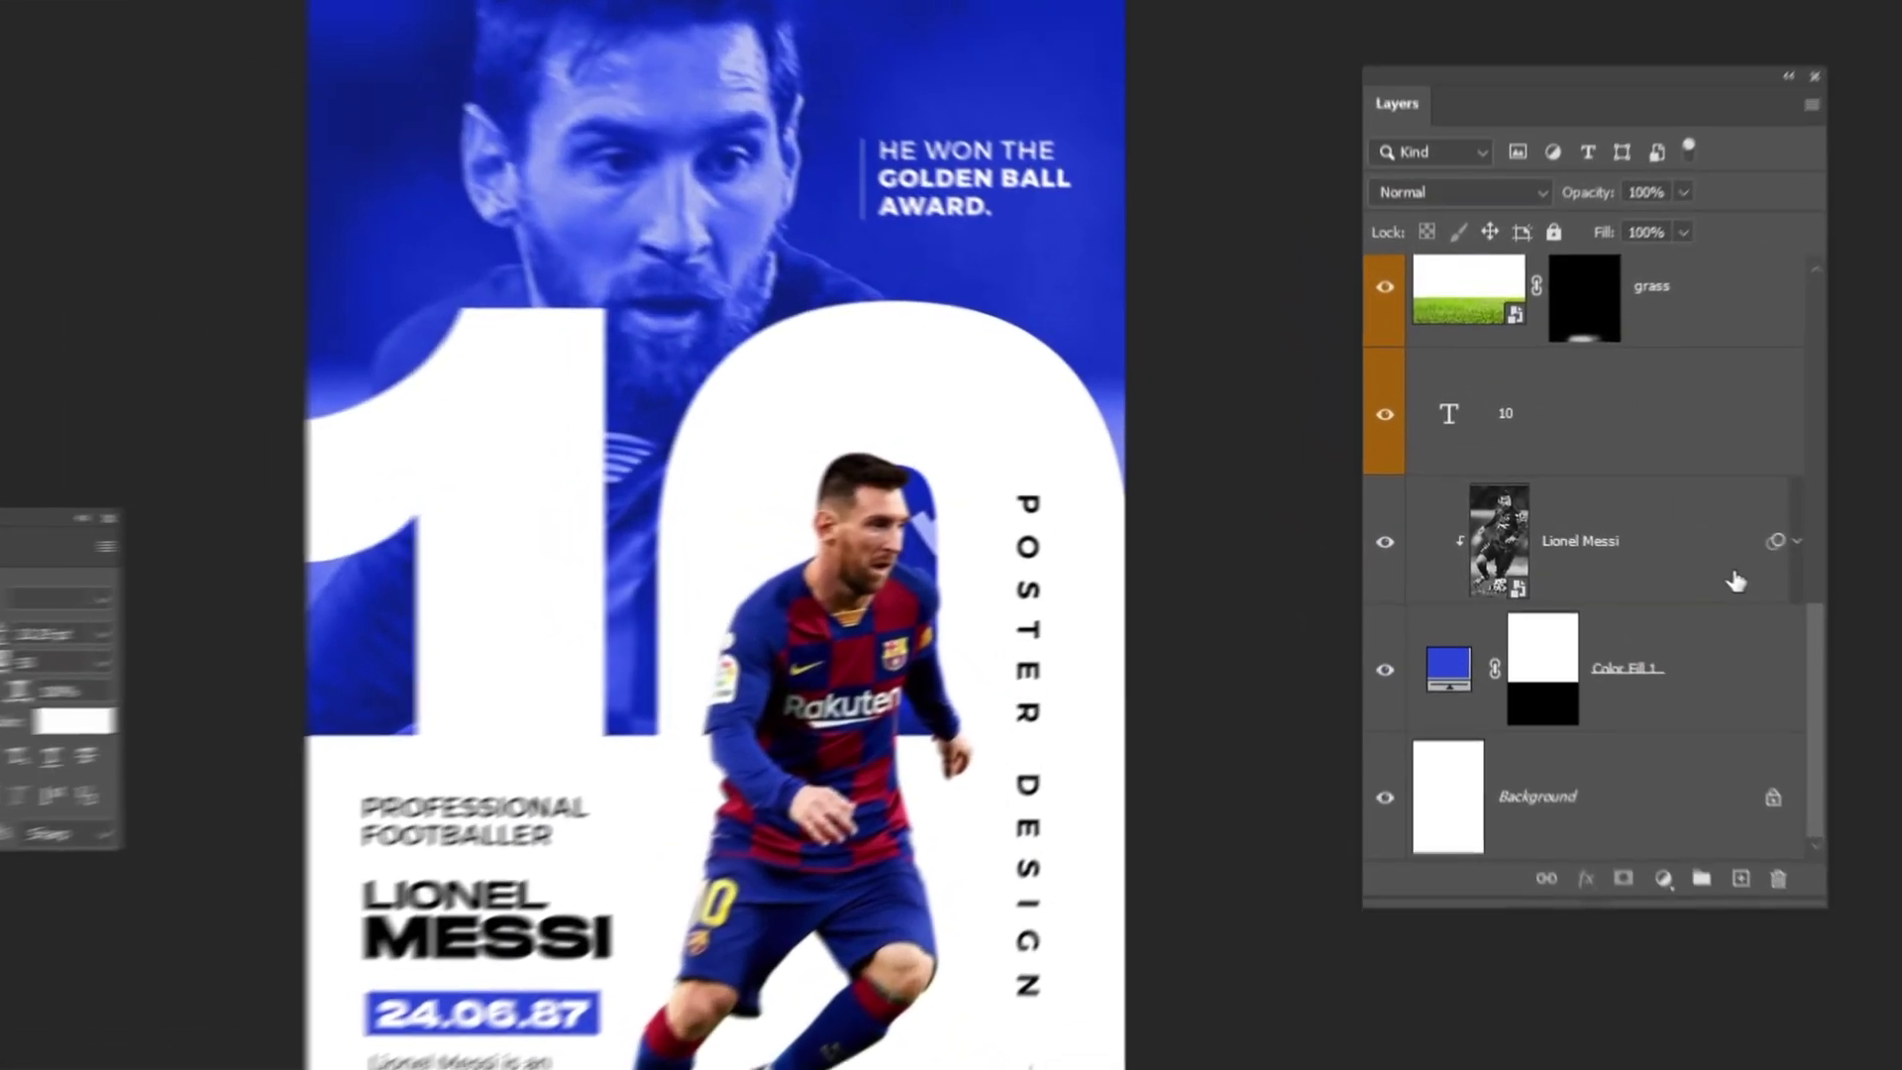
Step: Draw a tall rectangle about 1202 × 2642 px directly above the clipped black-and-white Lionel Messi photo layer, starting at the poster's upper edge
left_click(1687, 566)
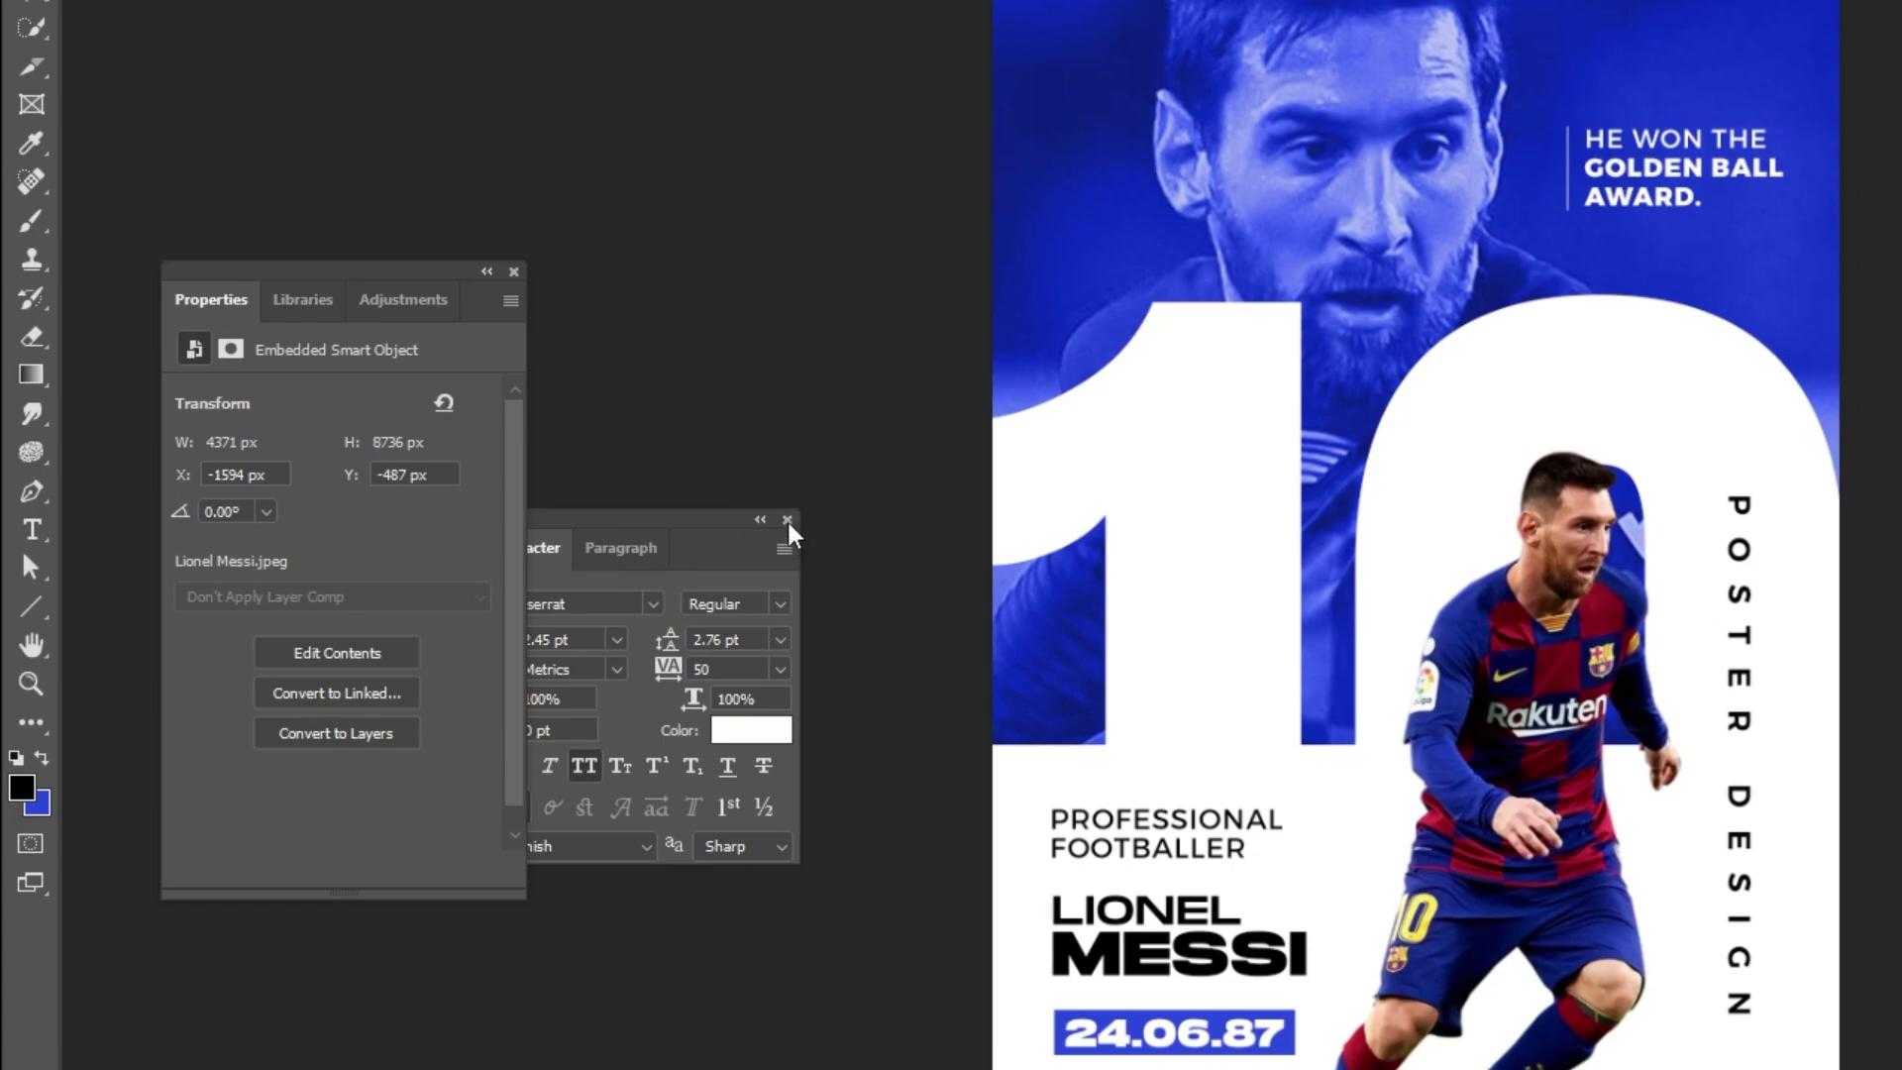
left_click(788, 520)
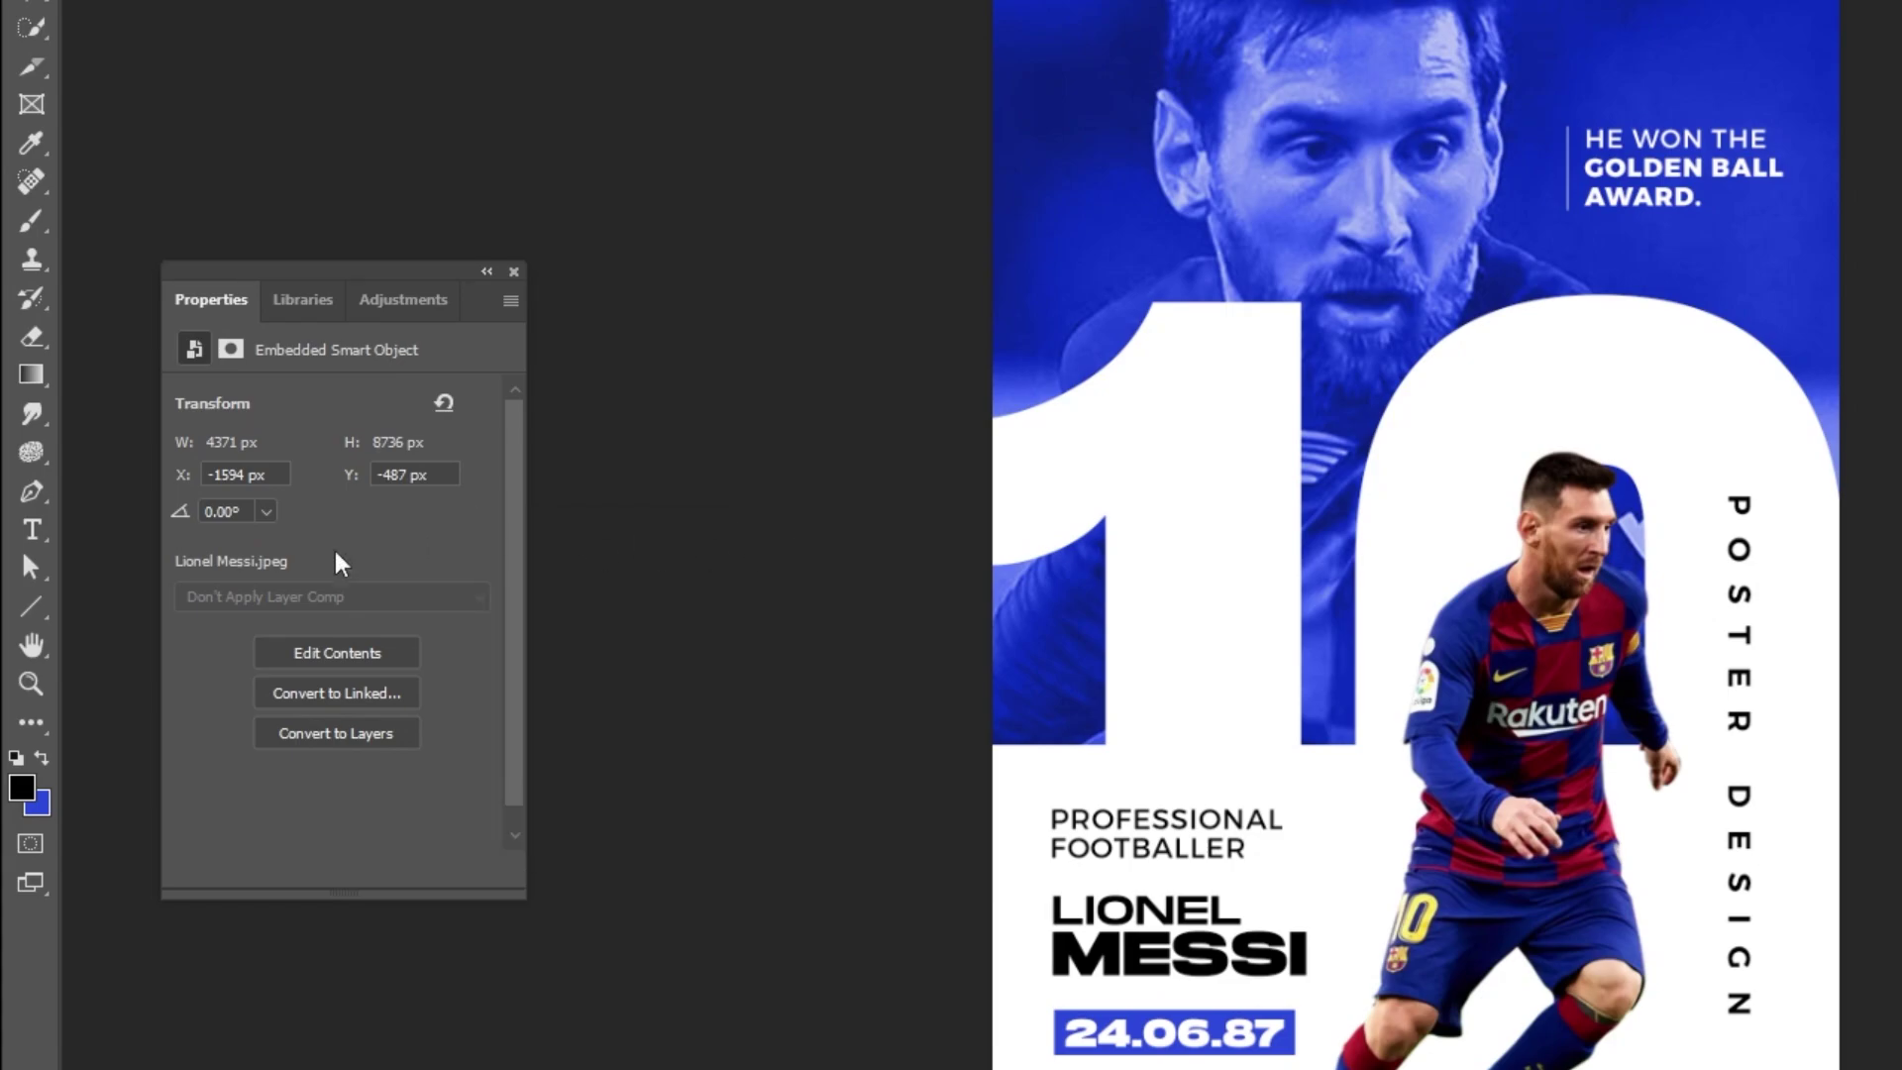
right_click(40, 597)
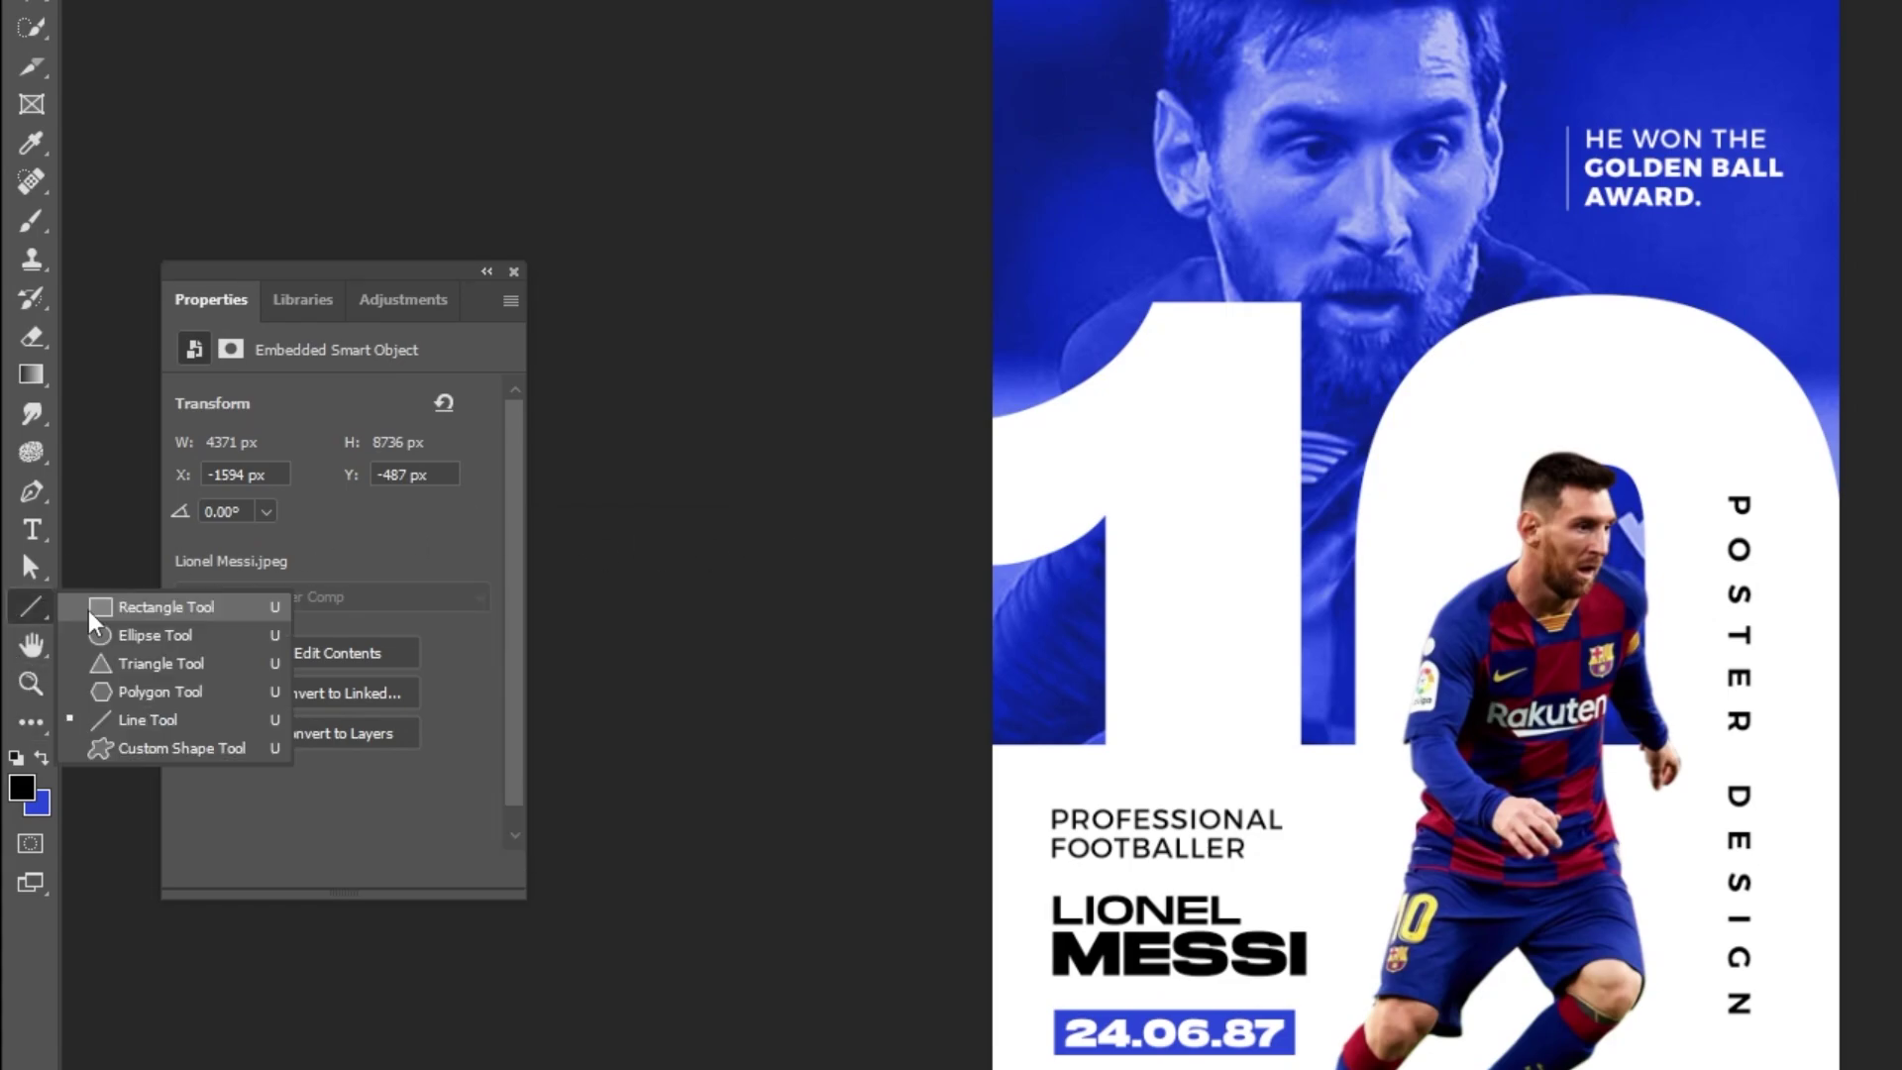
left_click(169, 616)
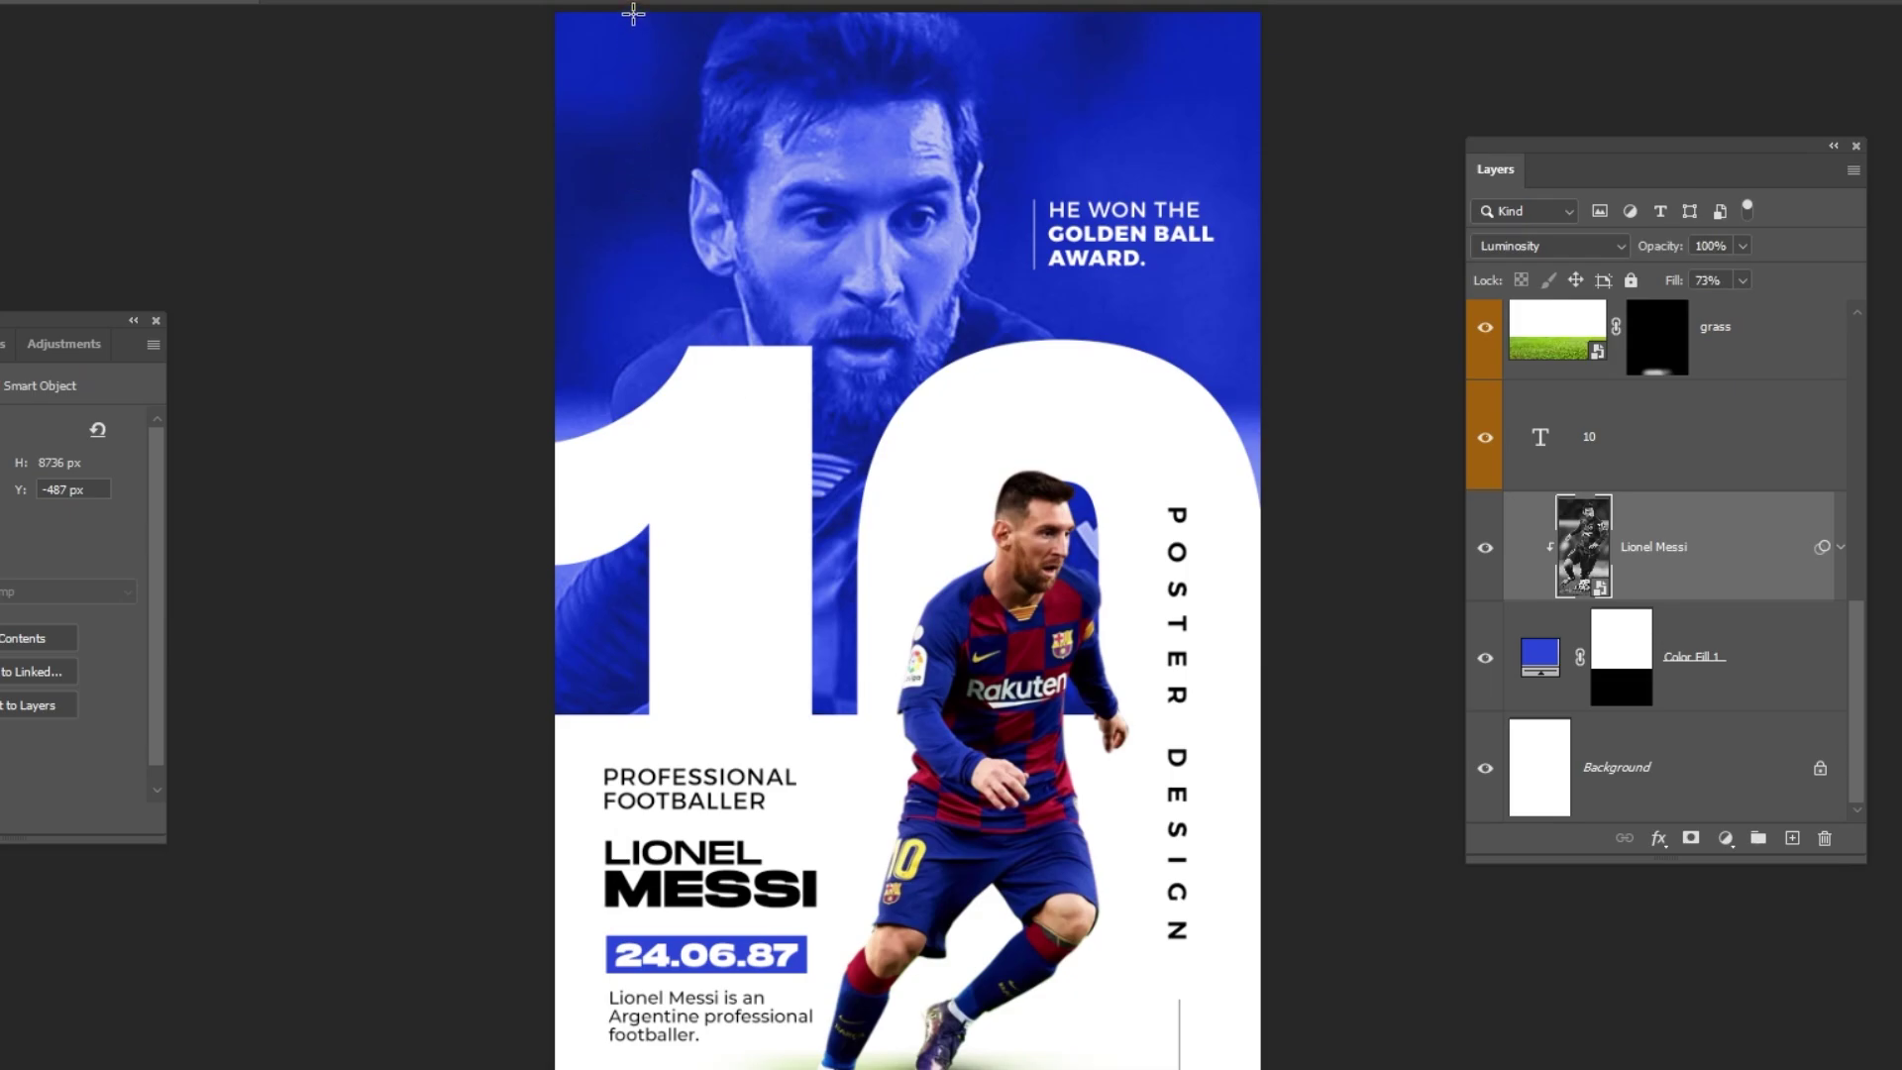
left_click_drag(633, 14, 975, 764)
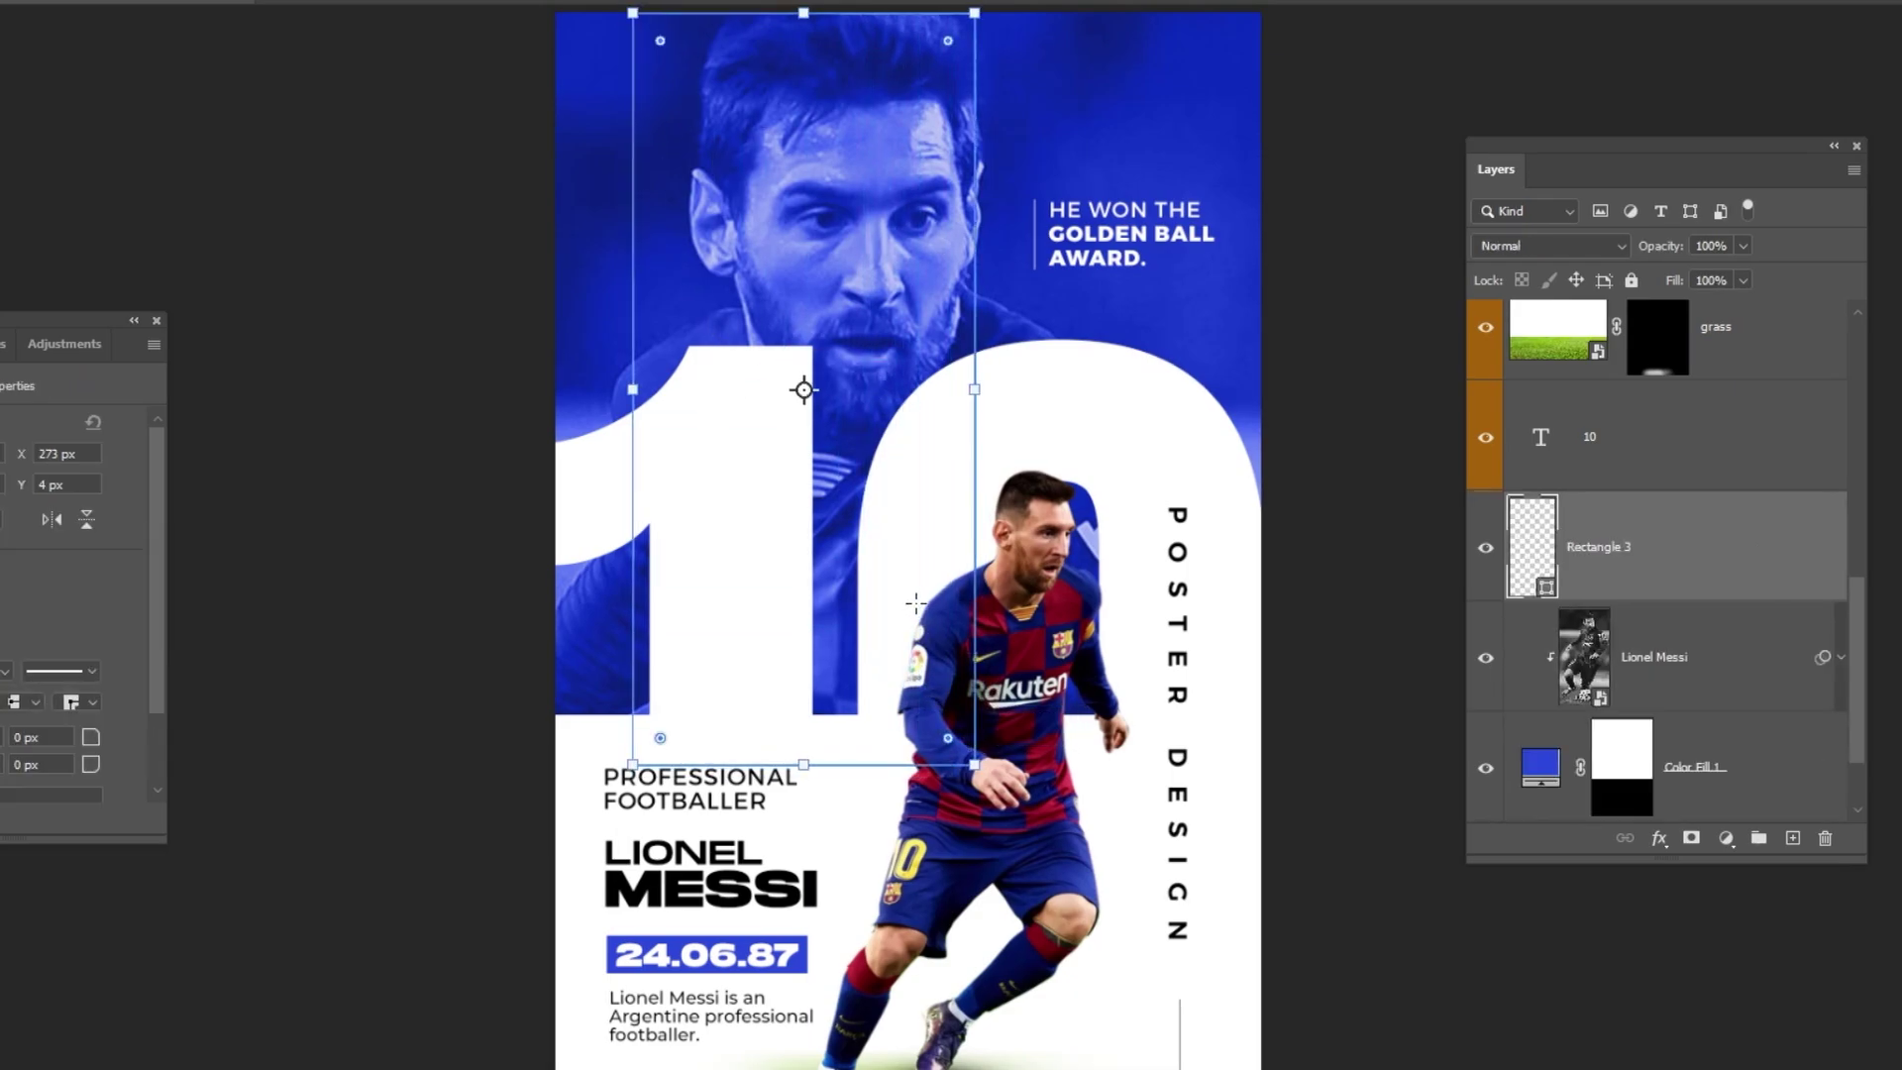
Step: Remove the rectangle's stroke and fill the shape with white
left_click(157, 639)
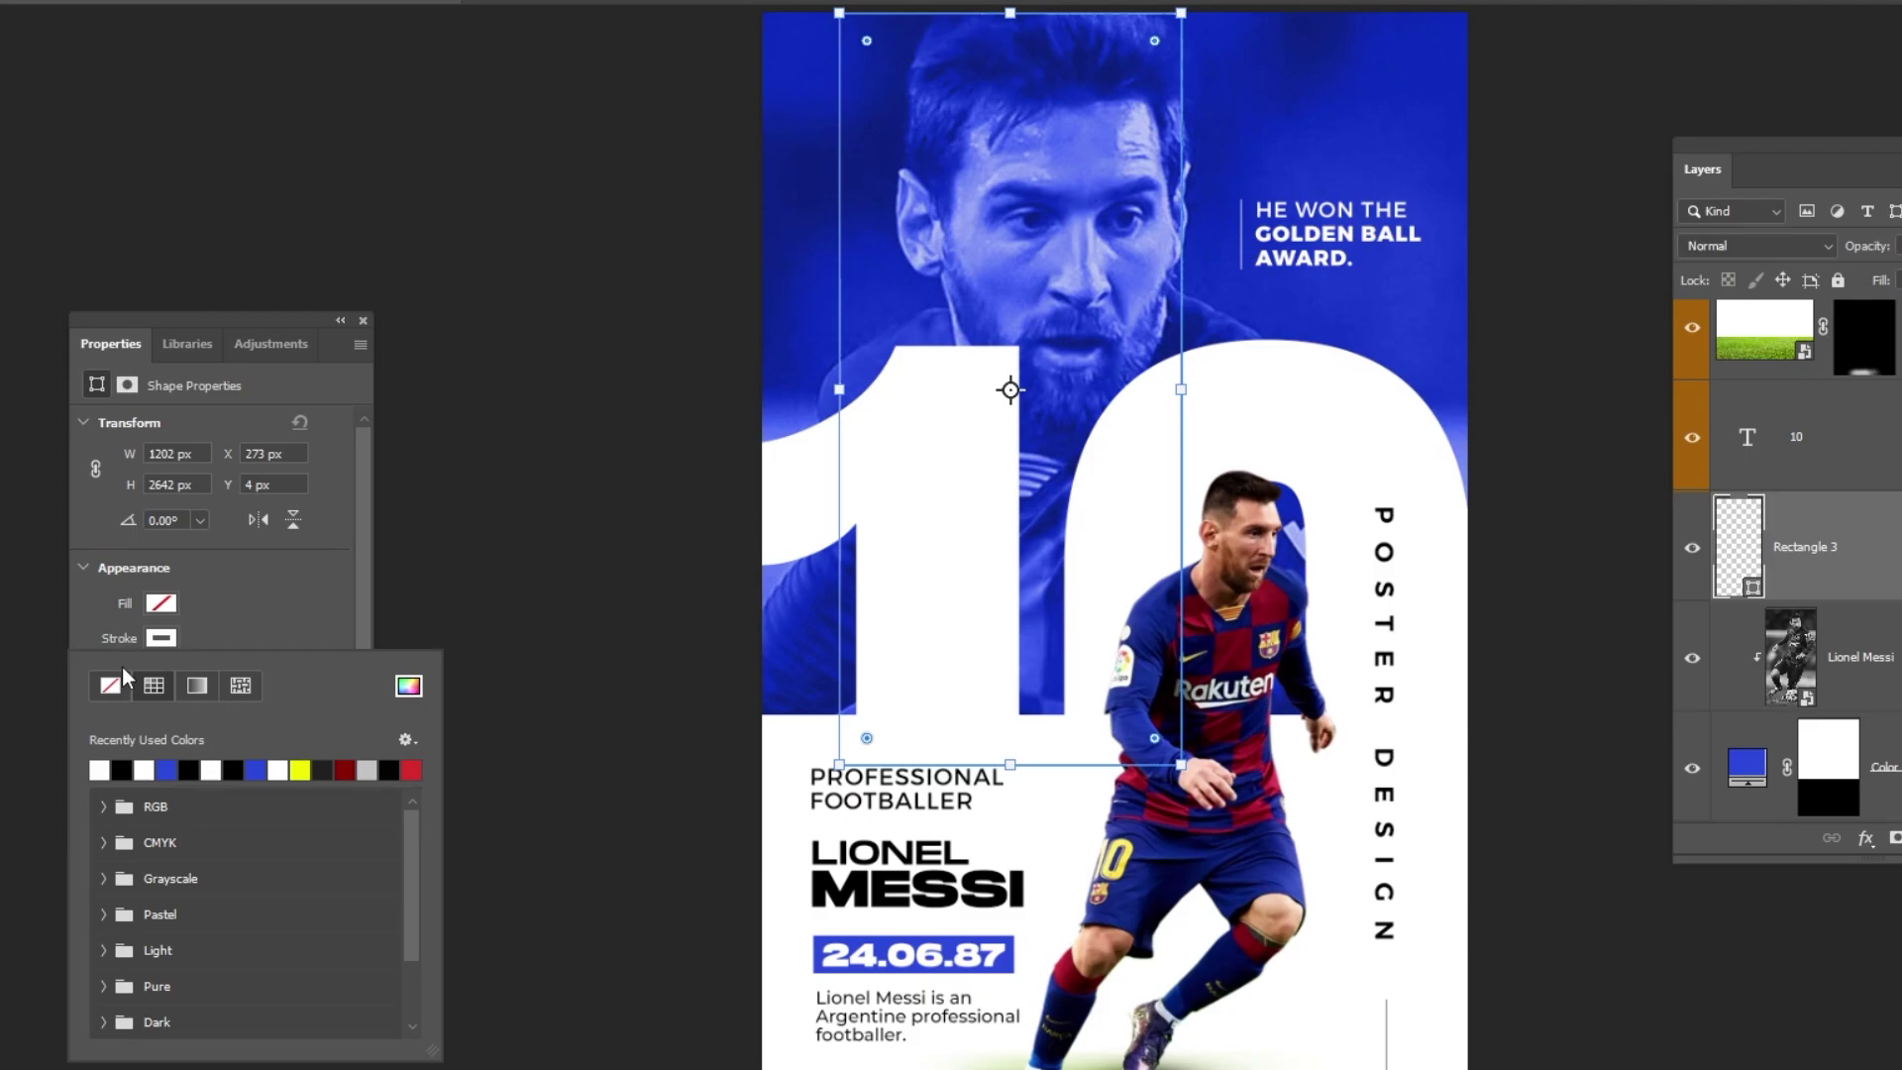
left_click(154, 603)
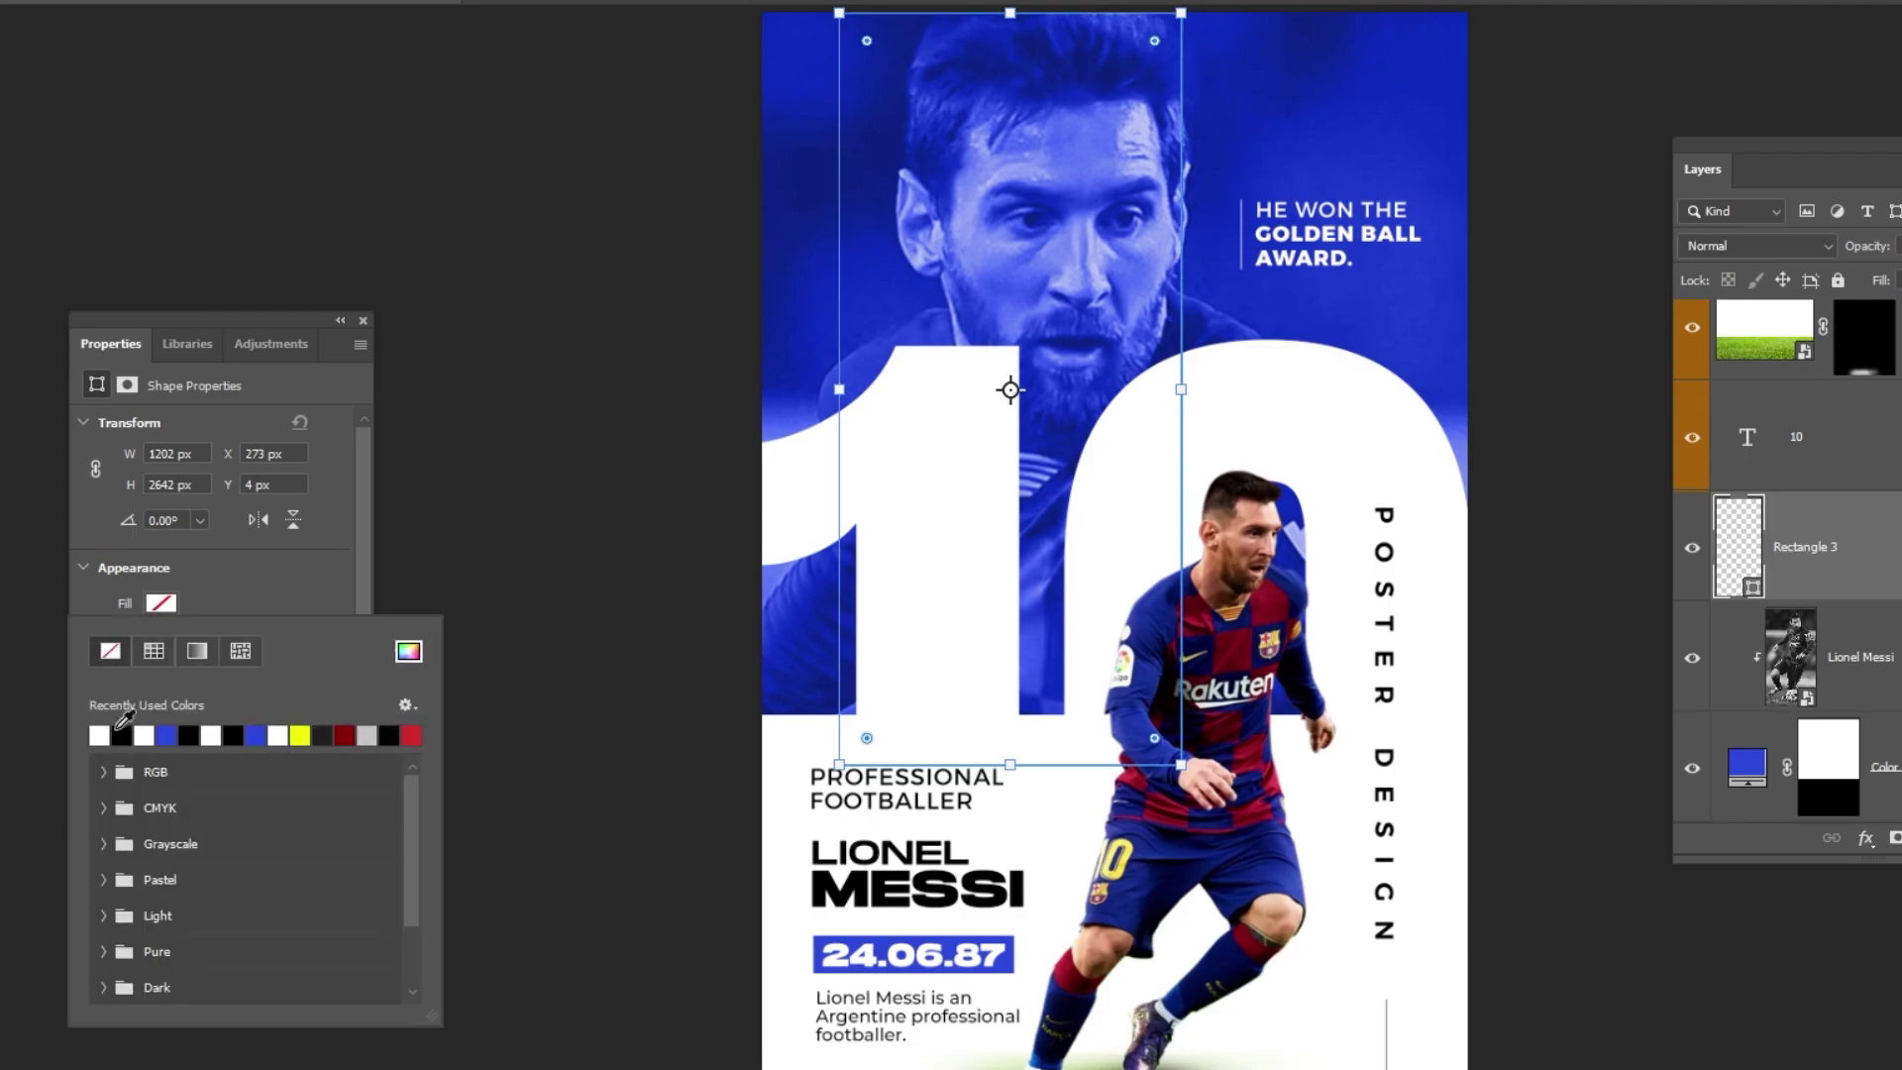
left_click(106, 737)
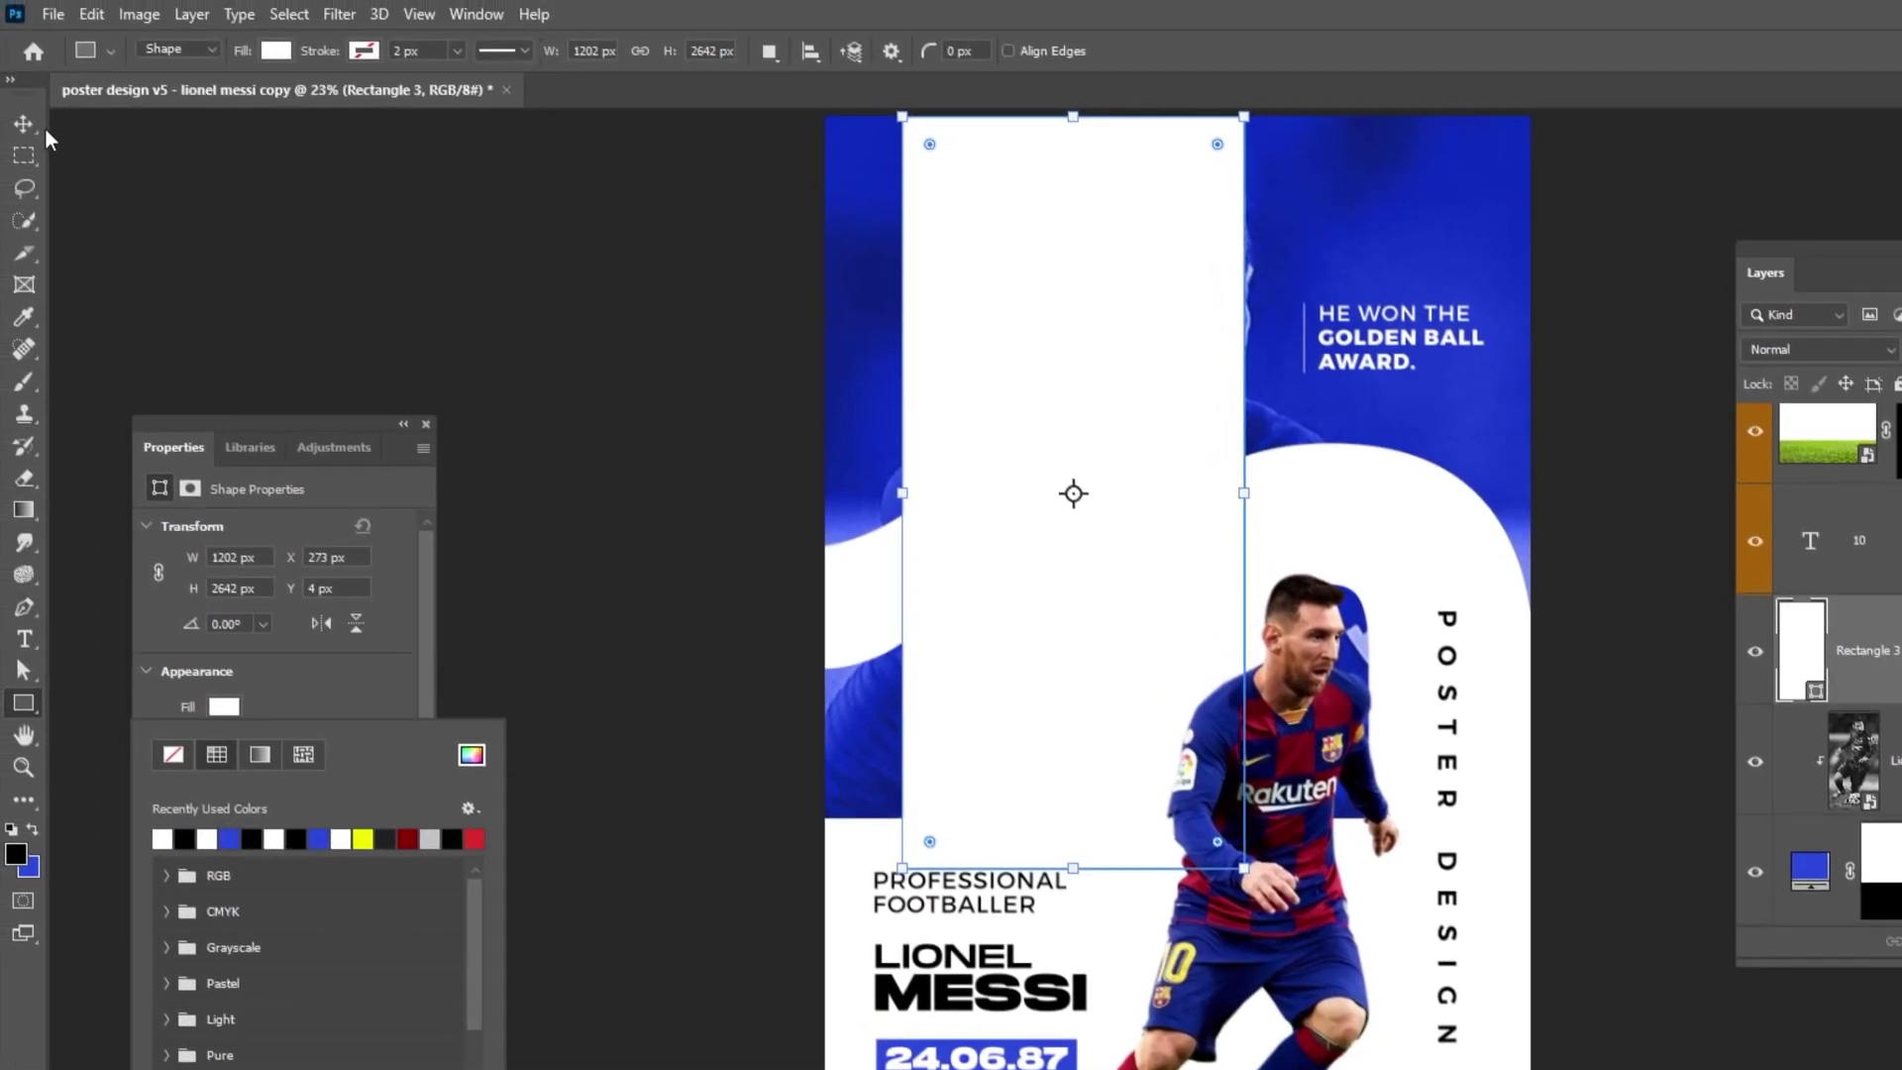
Step: Skew the white rectangle horizontally by about -21° so its upper edge shifts to the poster's right edge, forming a diagonal stripe
left_click(30, 132)
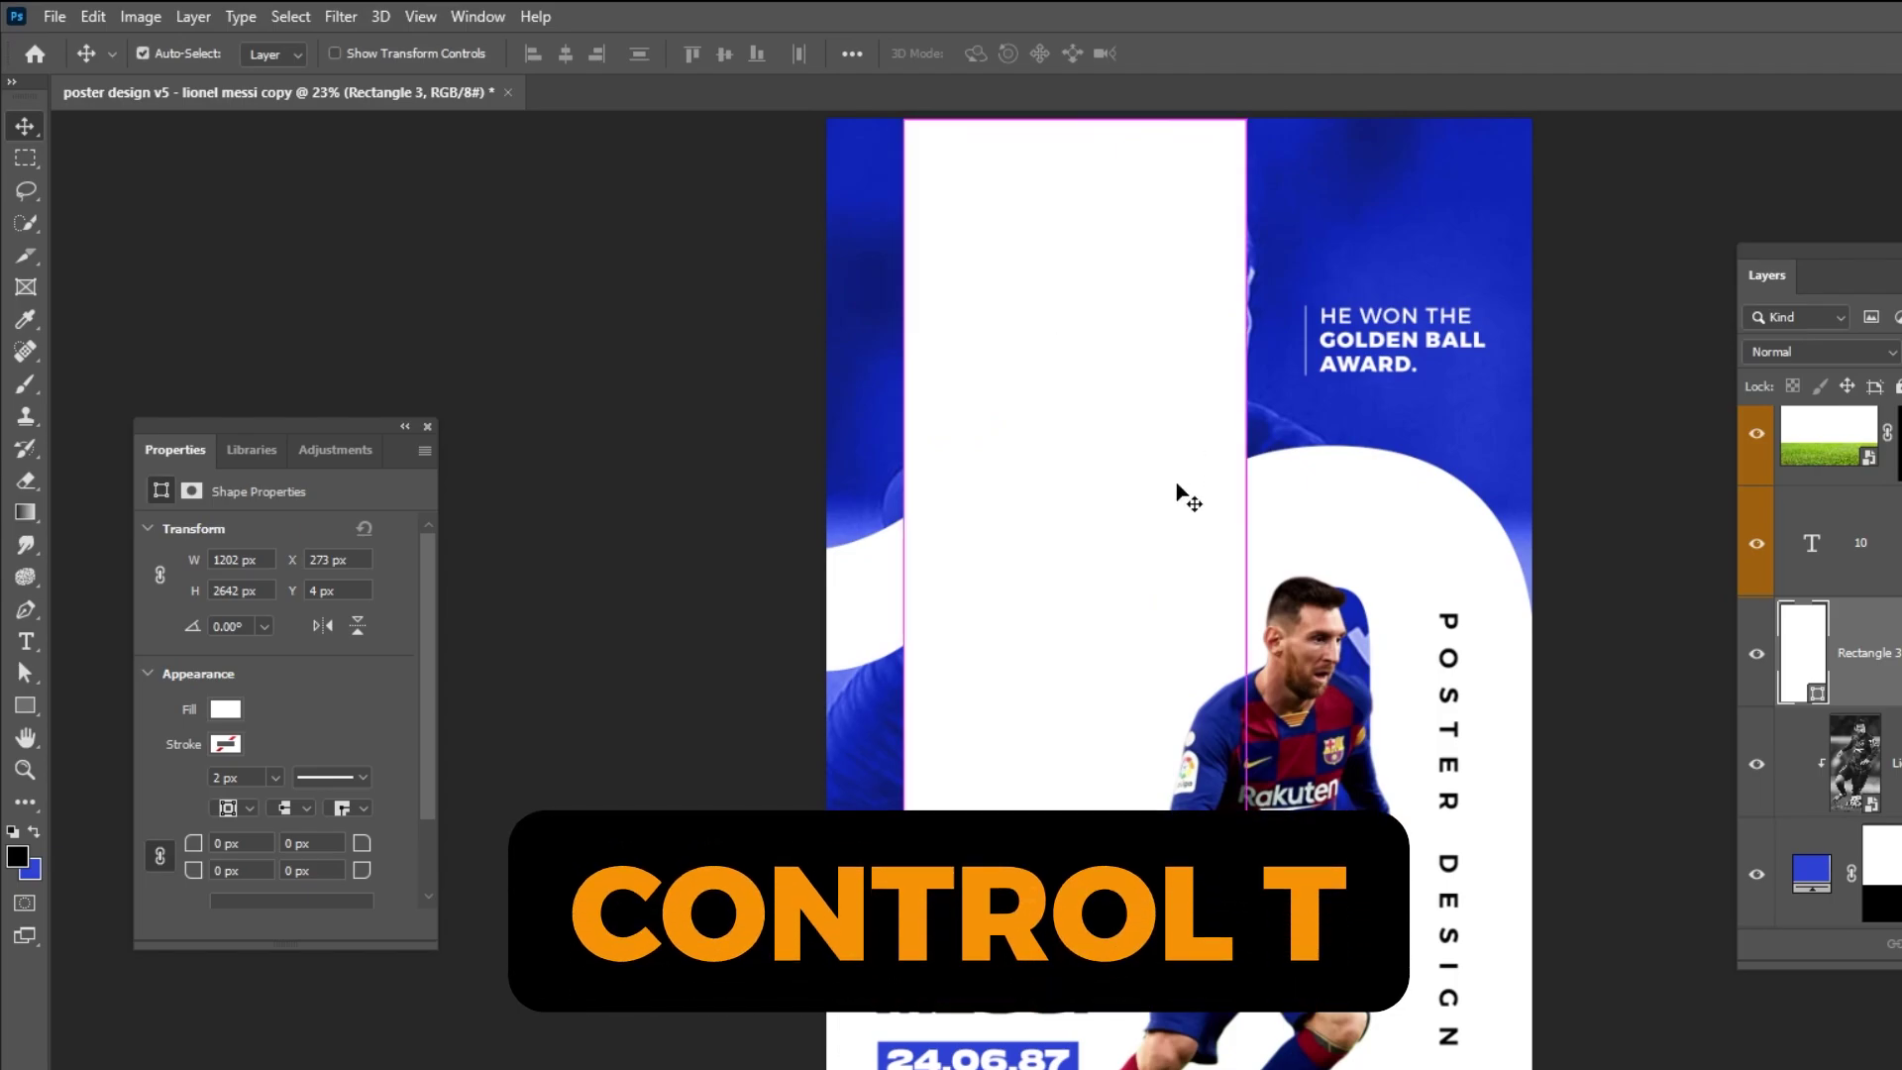
key("ctrl+t")
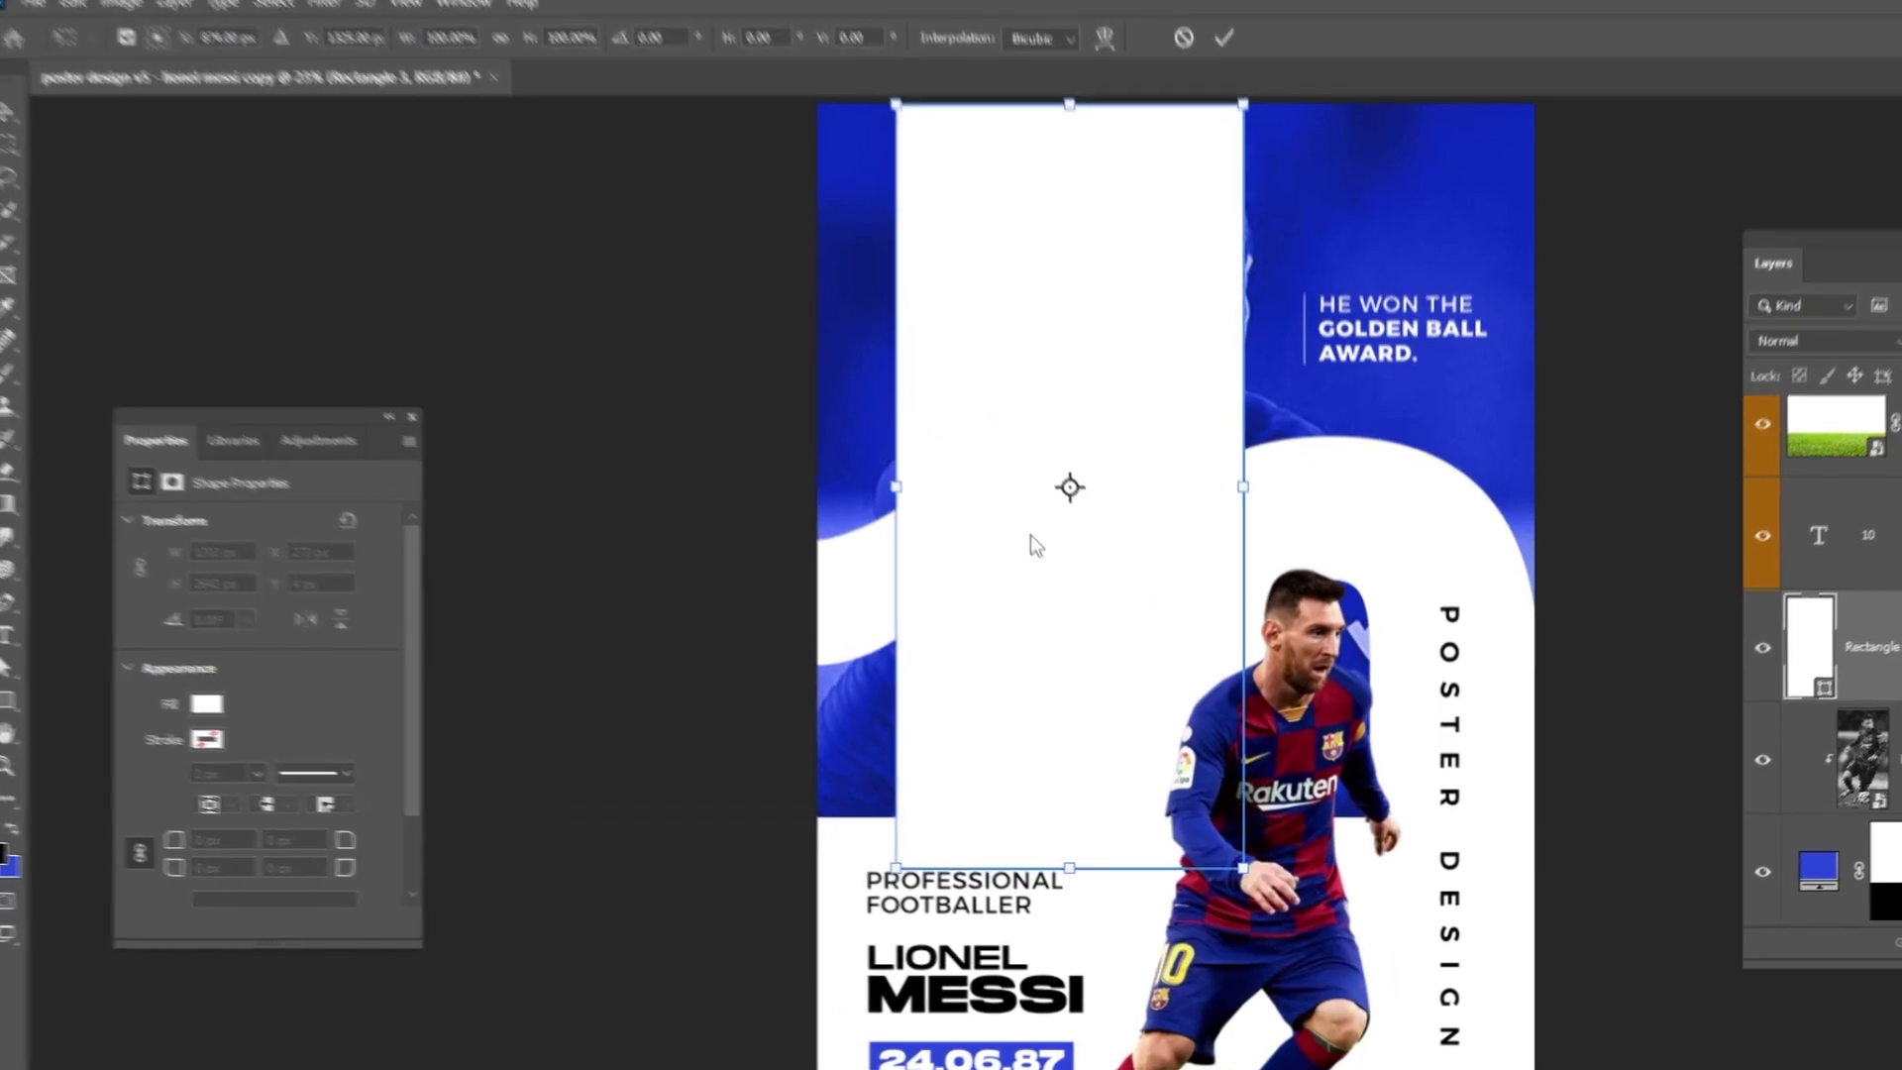
right_click(1036, 544)
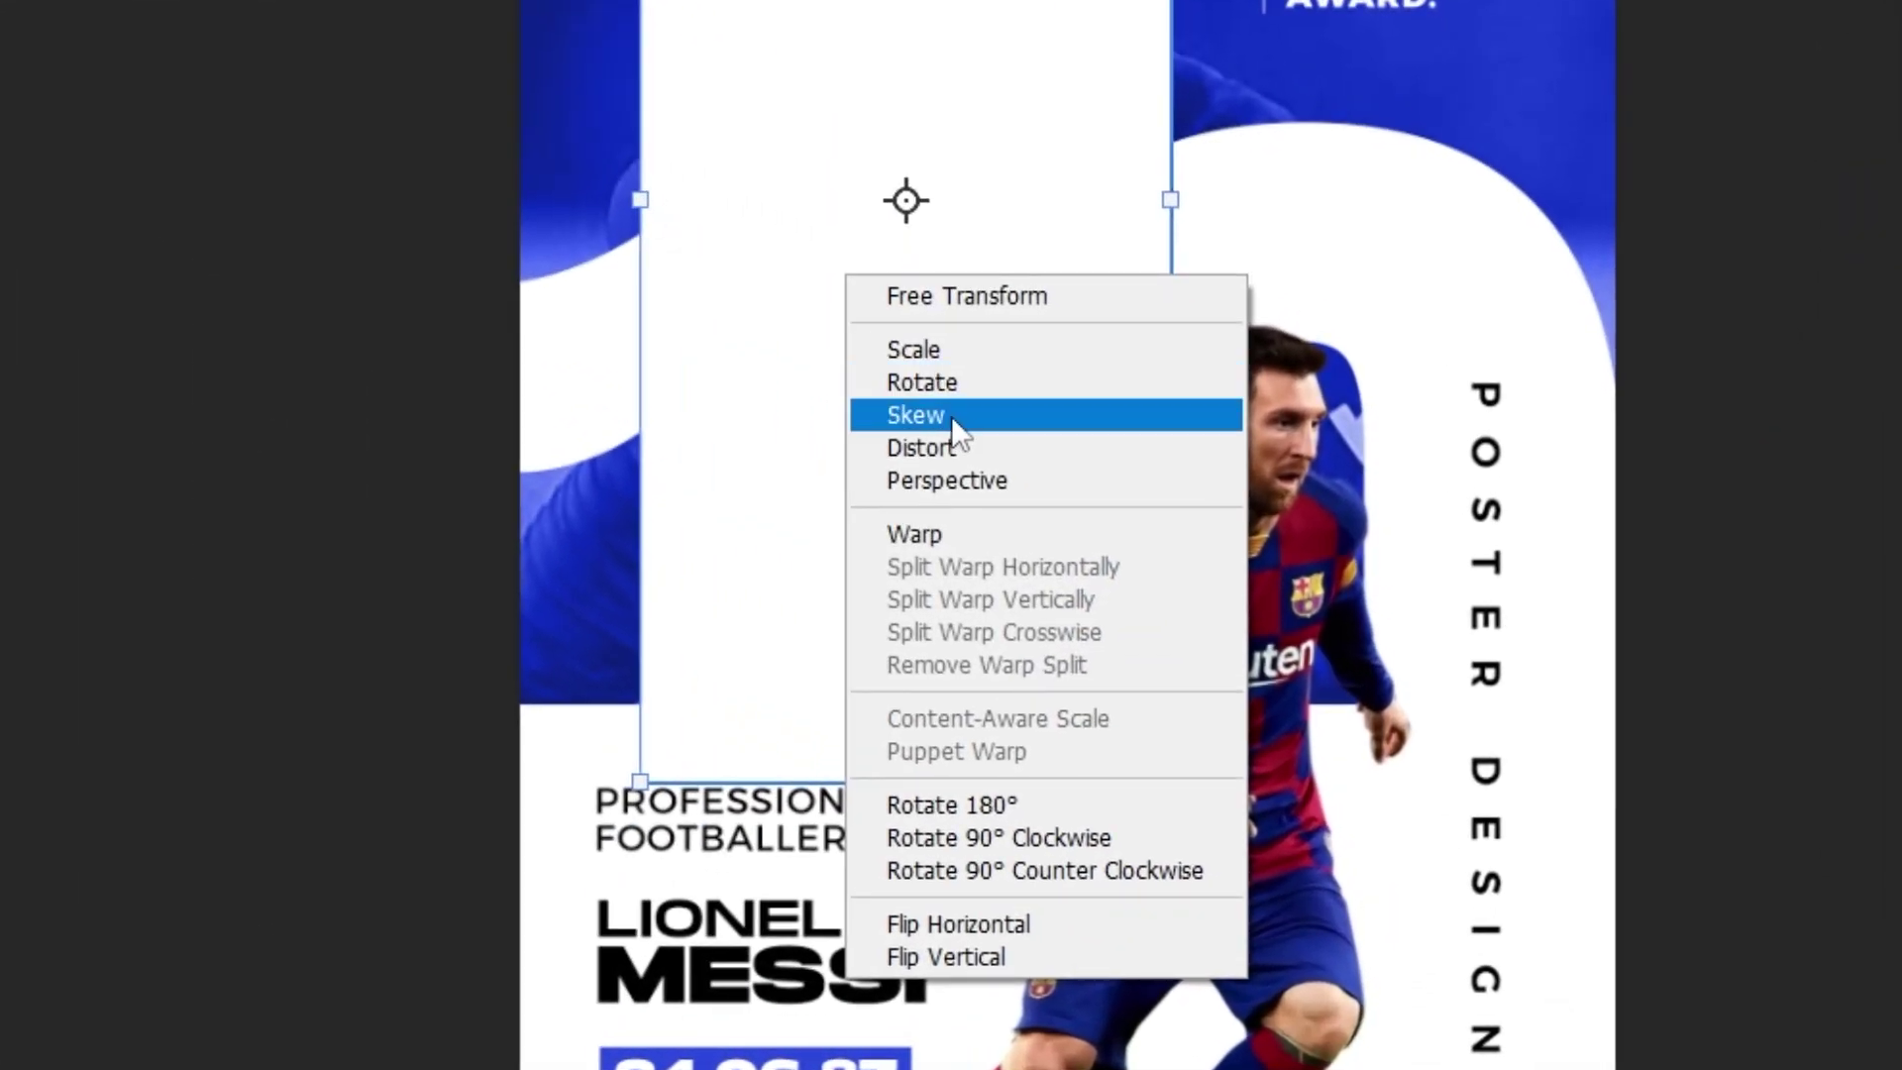
left_click(951, 416)
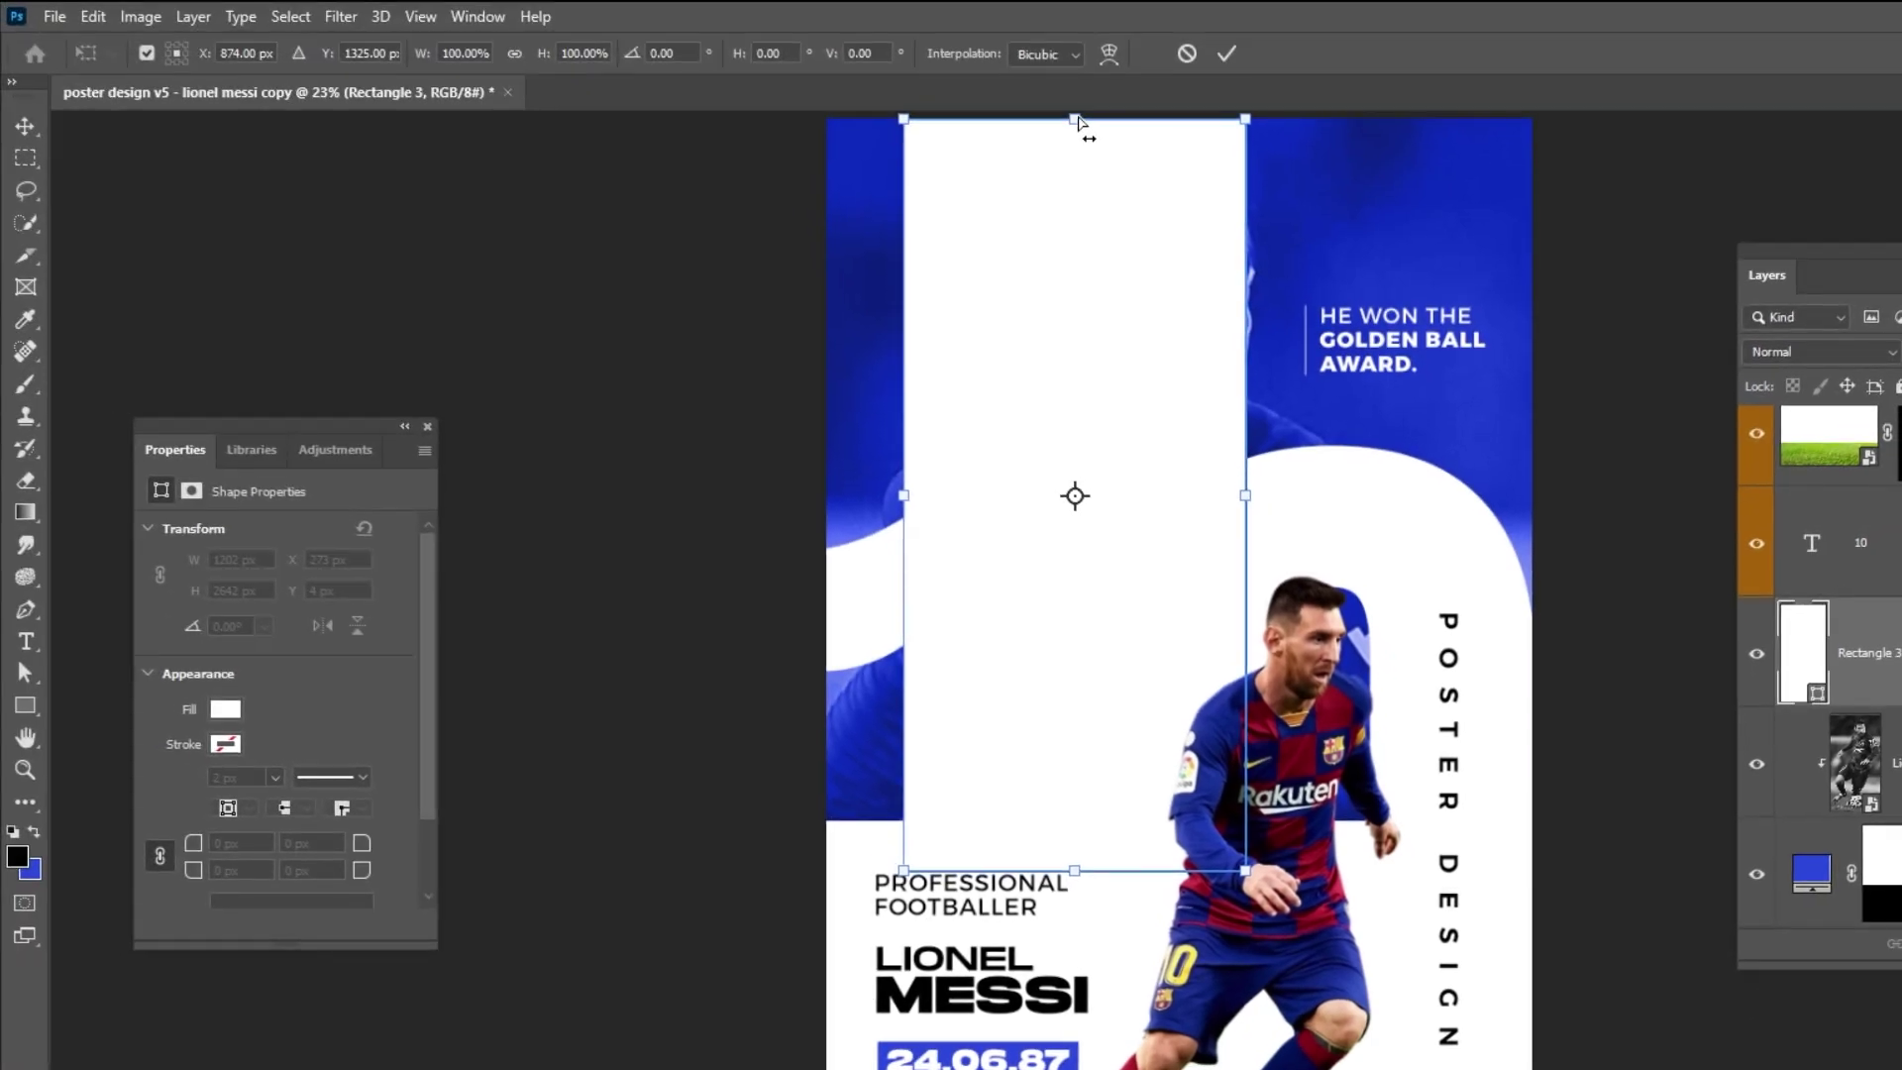
left_click_drag(1078, 122, 1368, 151)
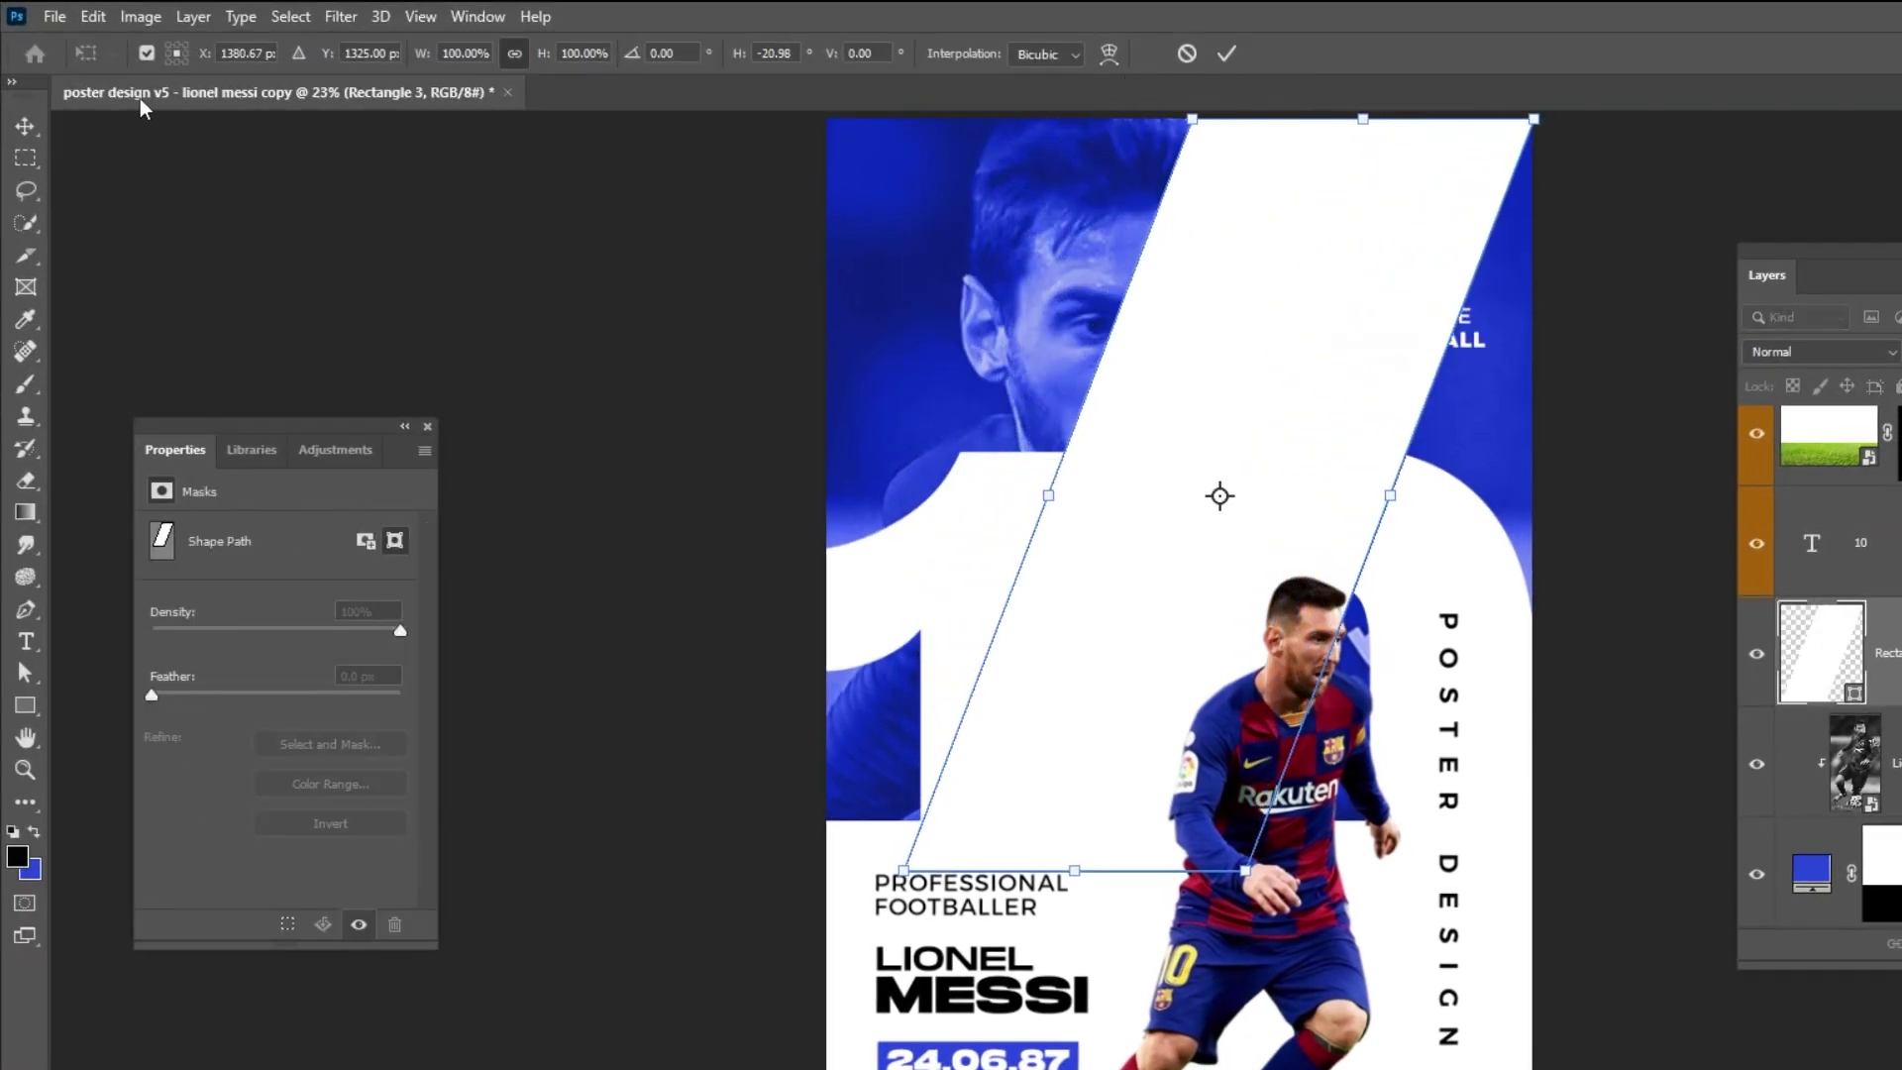
key("Return")
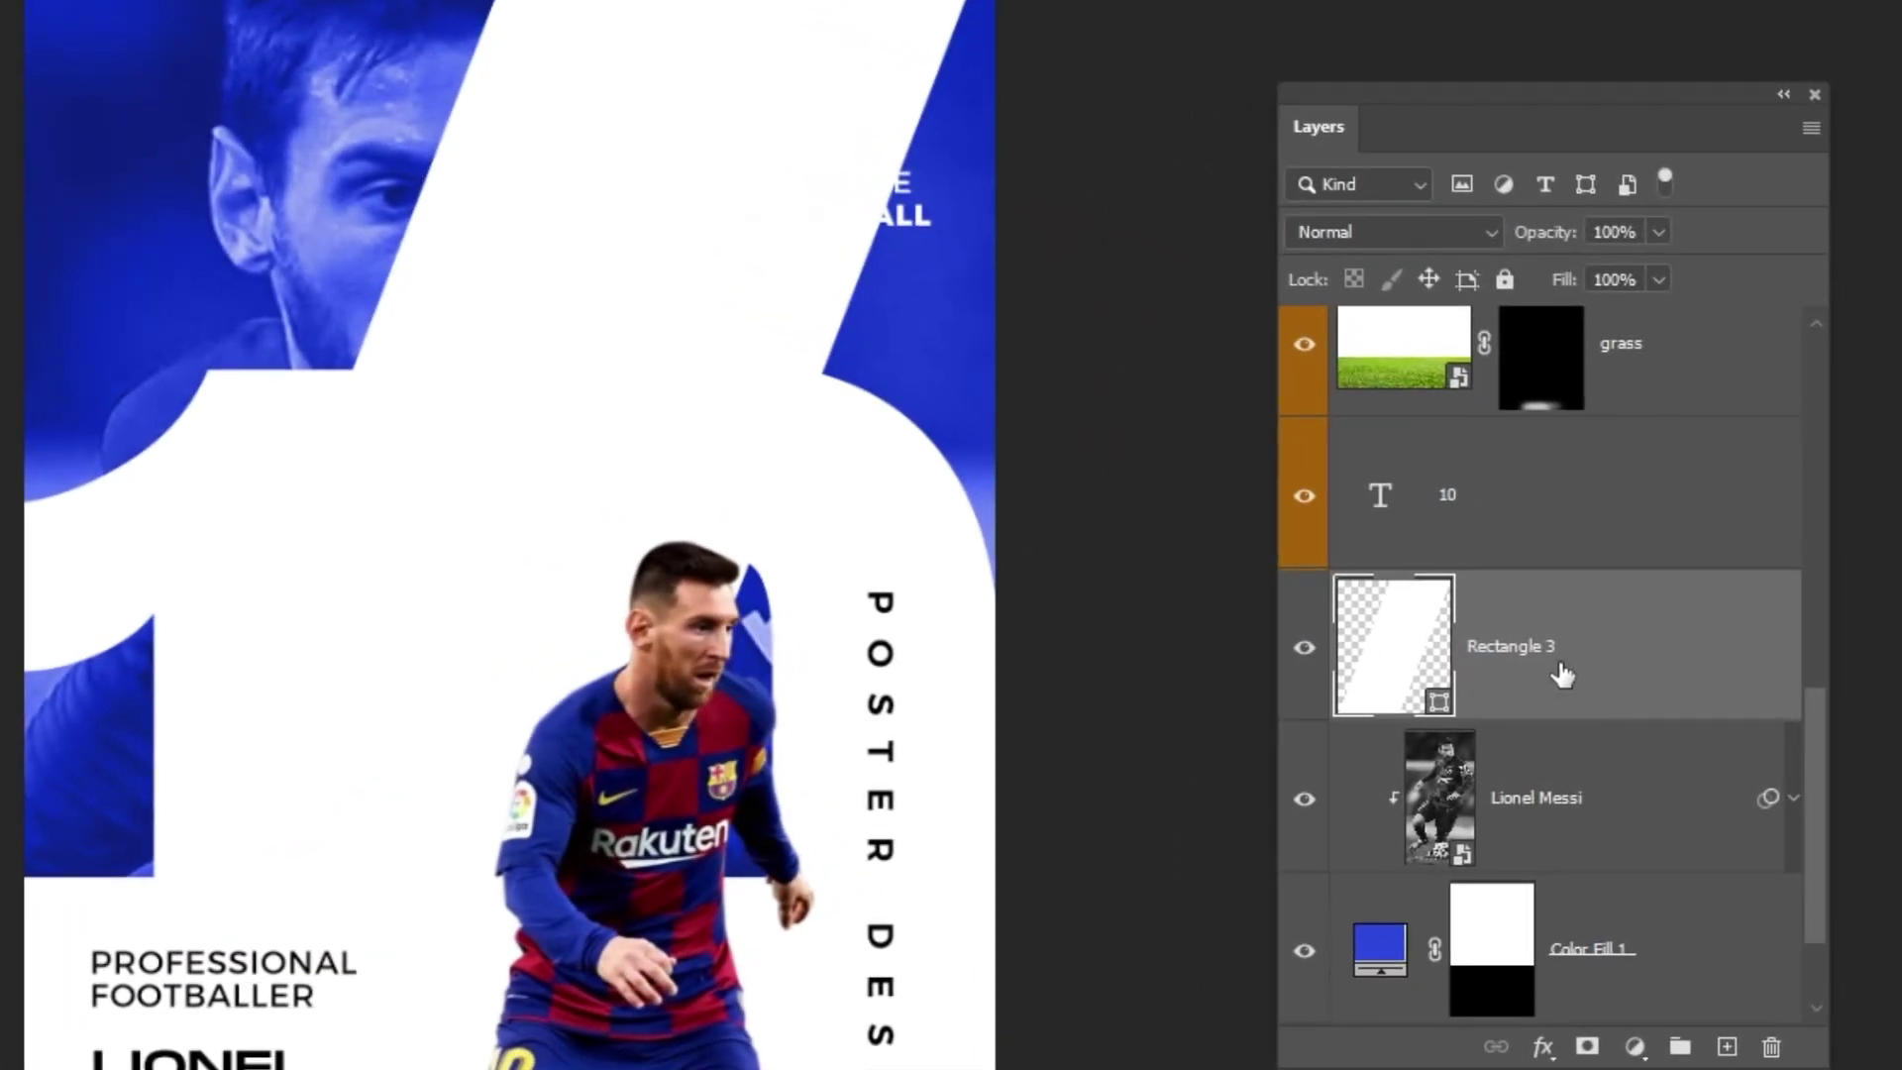
Step: Clip the diagonal stripe to the layers beneath it and lower its fill to 22%
right_click(1563, 675)
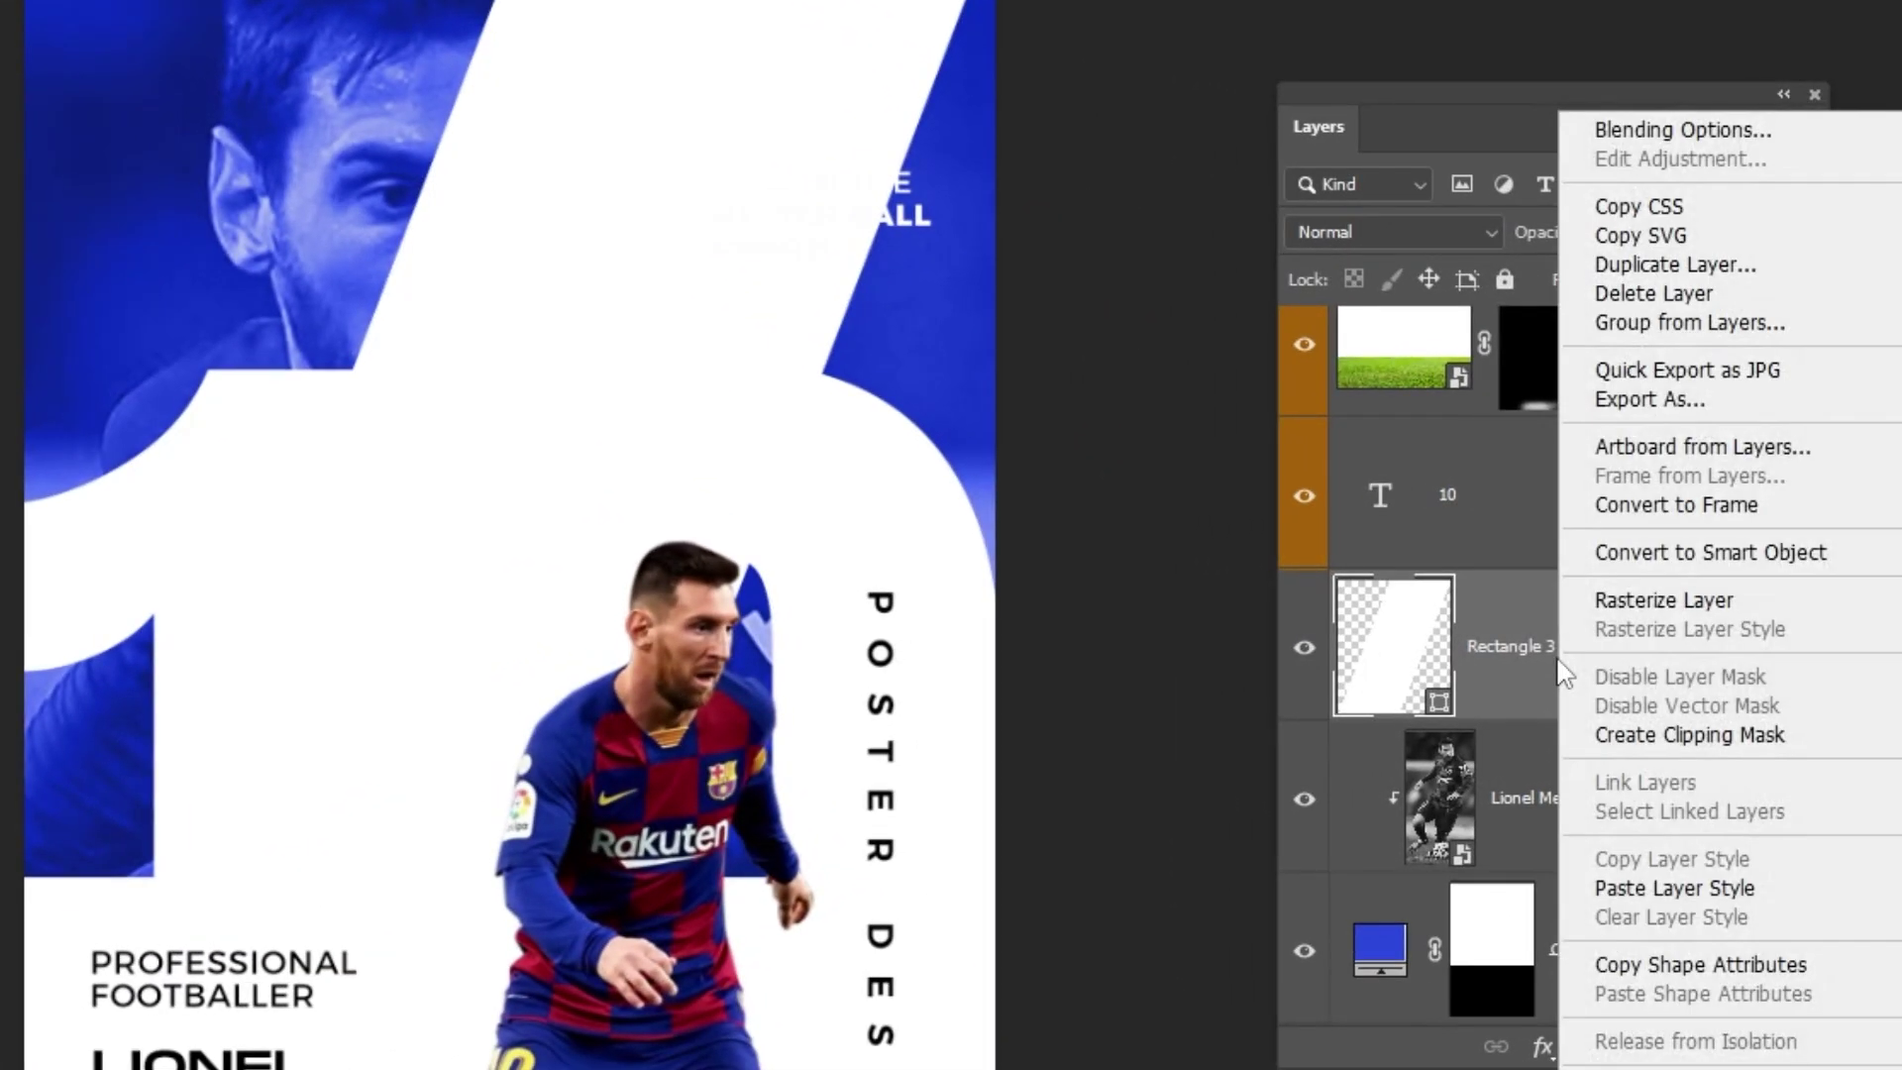
left_click(1600, 735)
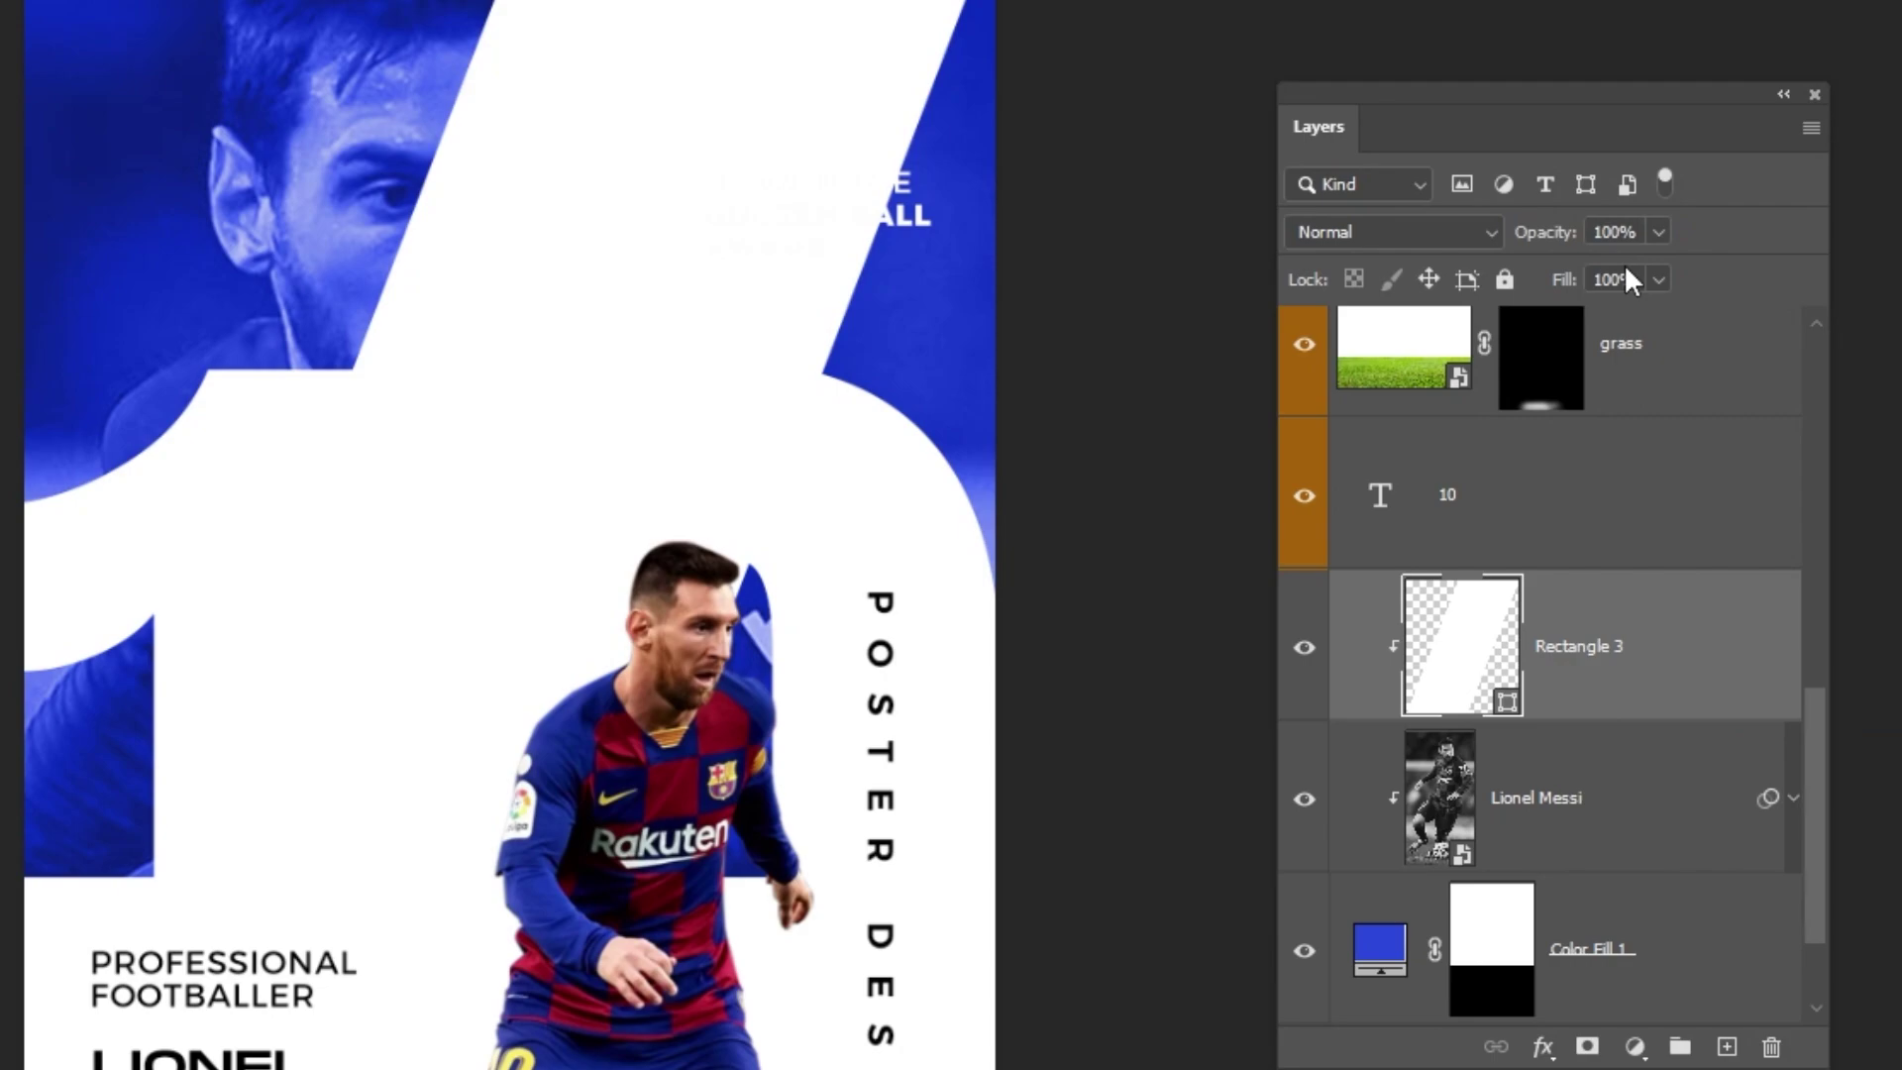
left_click(1659, 280)
left_click_drag(1668, 315, 1537, 321)
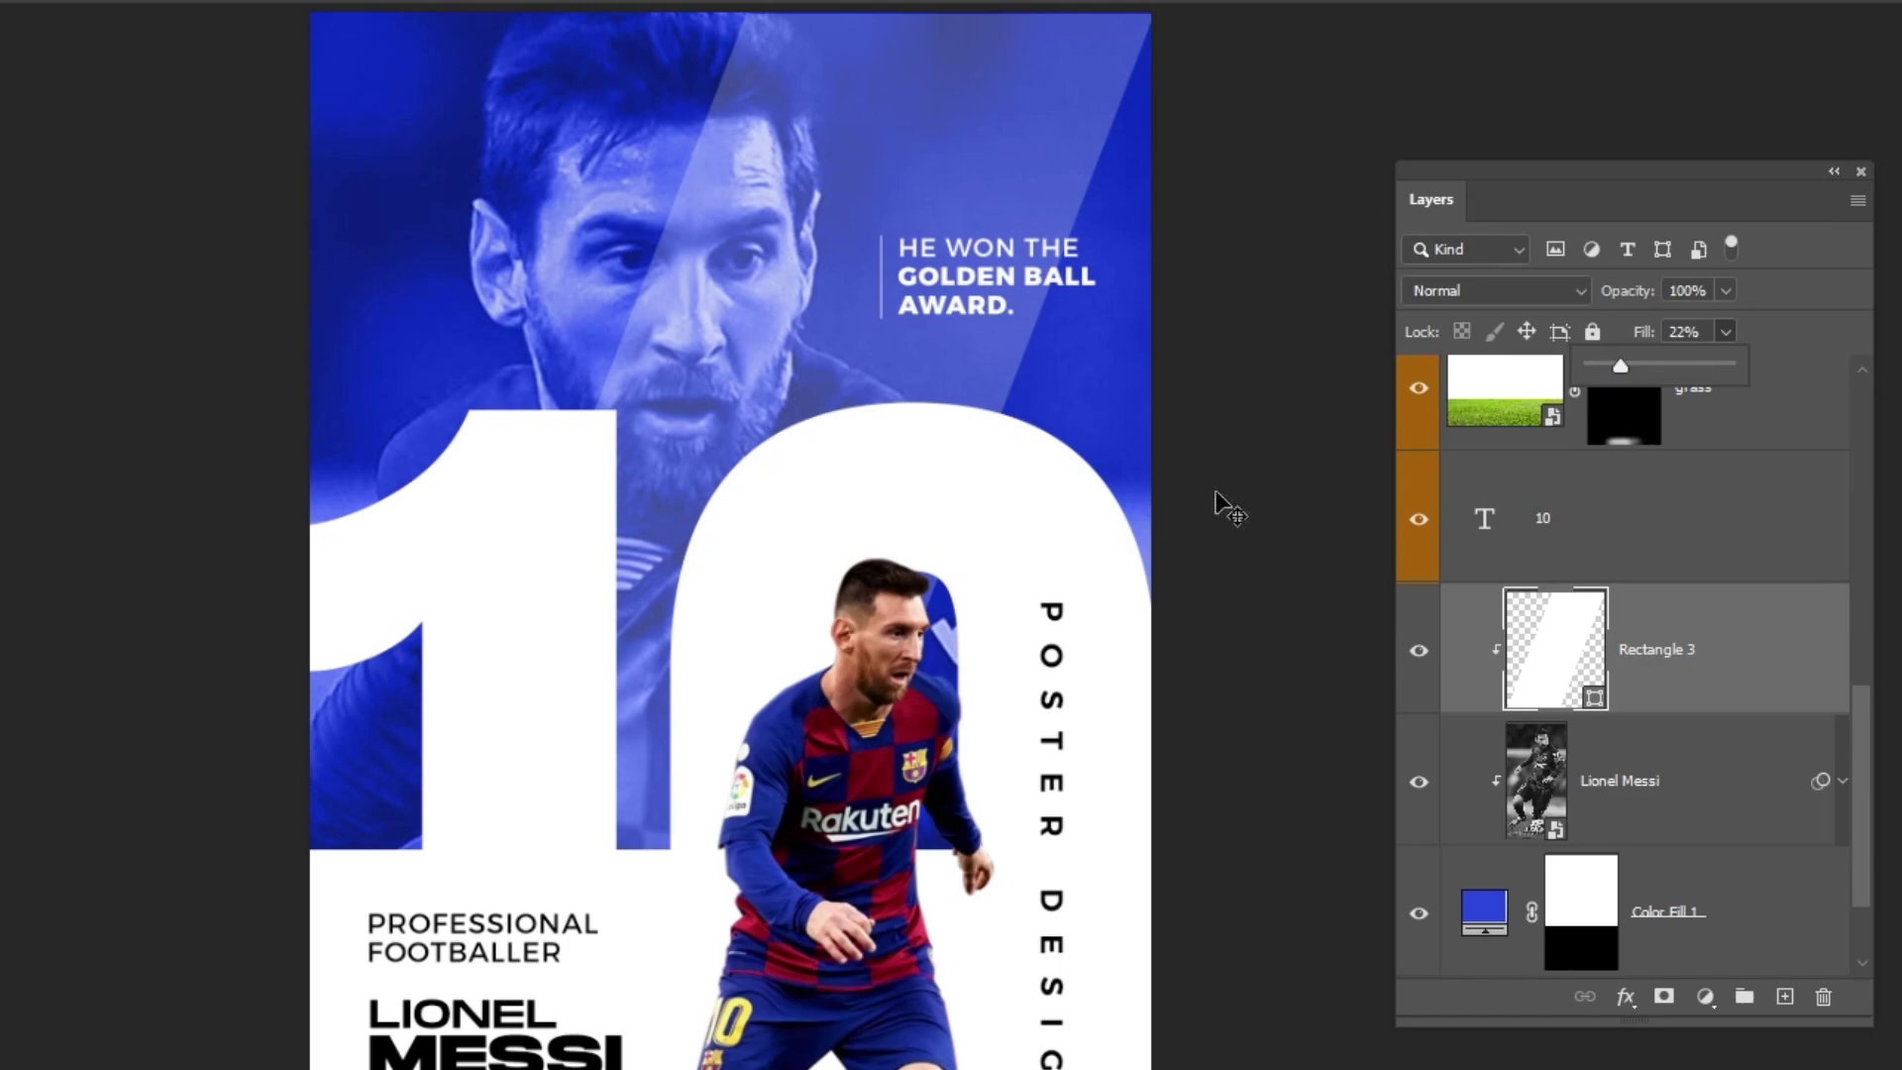
Step: Duplicate the translucent diagonal stripe and offset the copy to the left so it partly overlaps the original across the face
left_click(998, 543)
left_click_drag(898, 620, 650, 616)
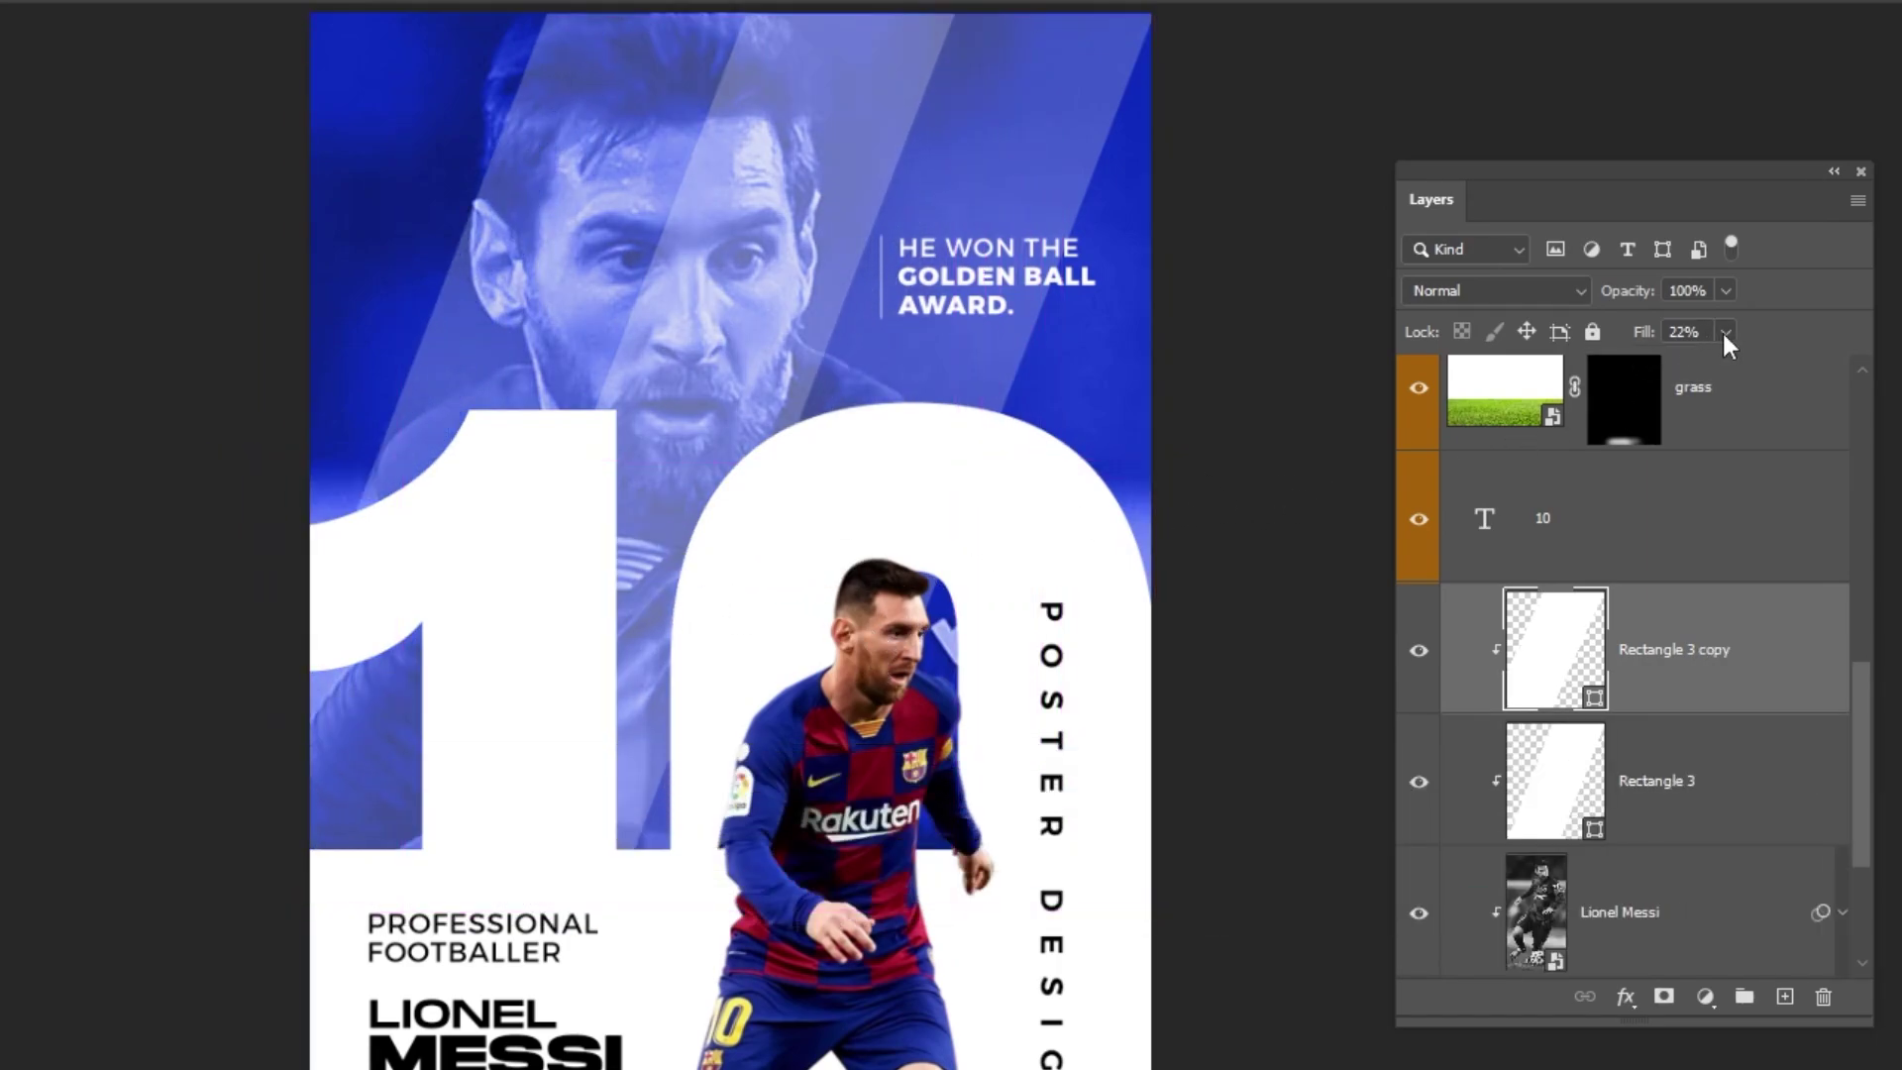